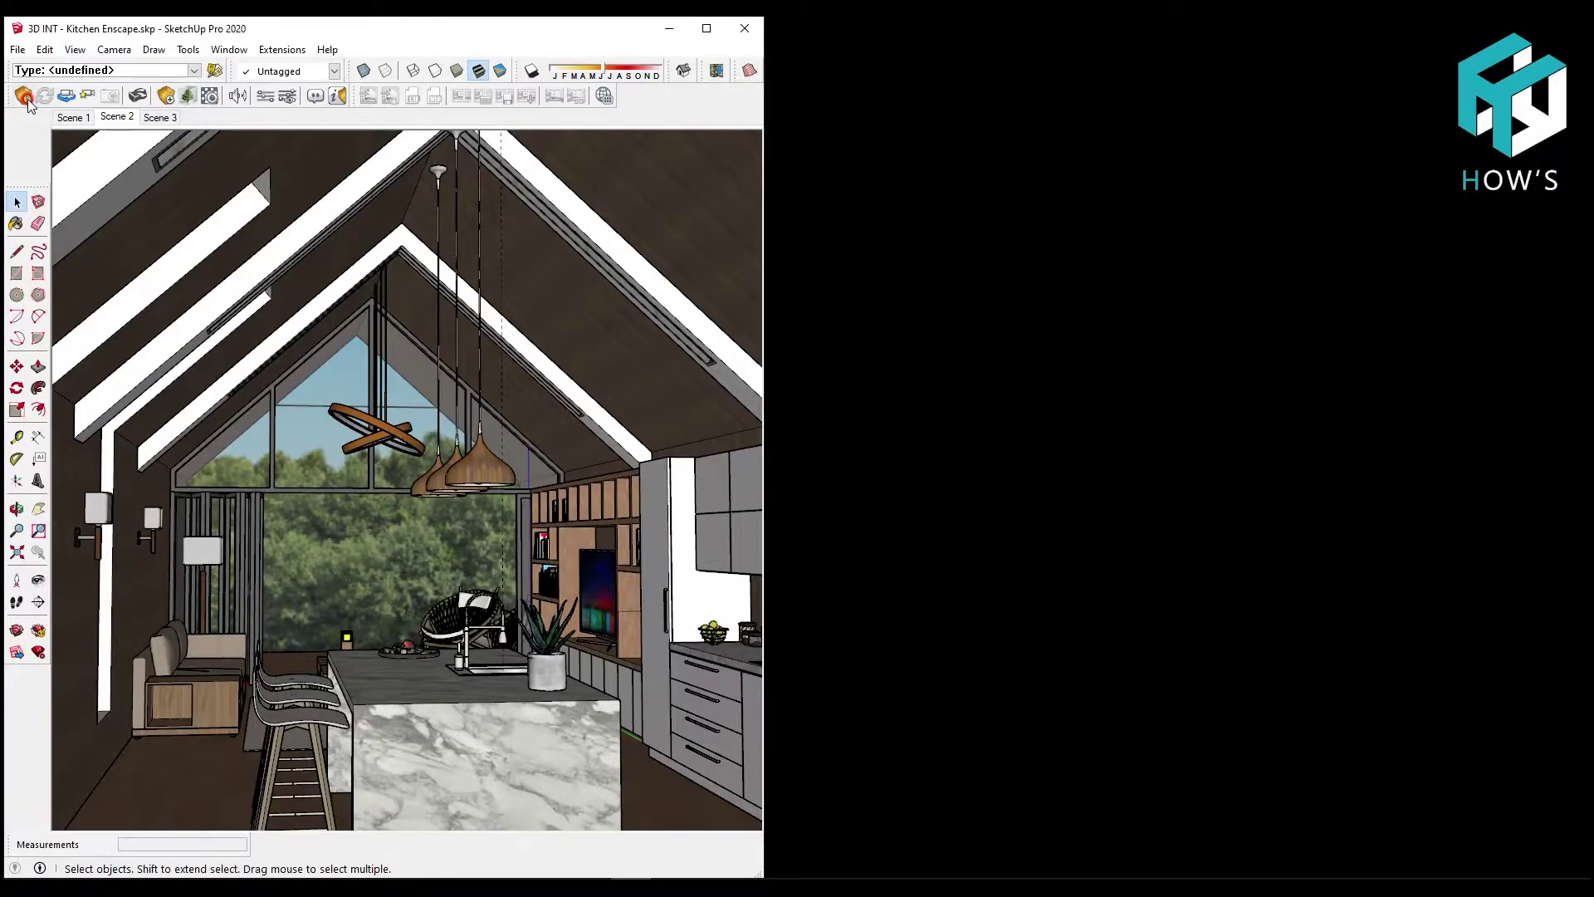
Launch Enscape's real-time render of the kitchen model beside SketchUp
click(24, 96)
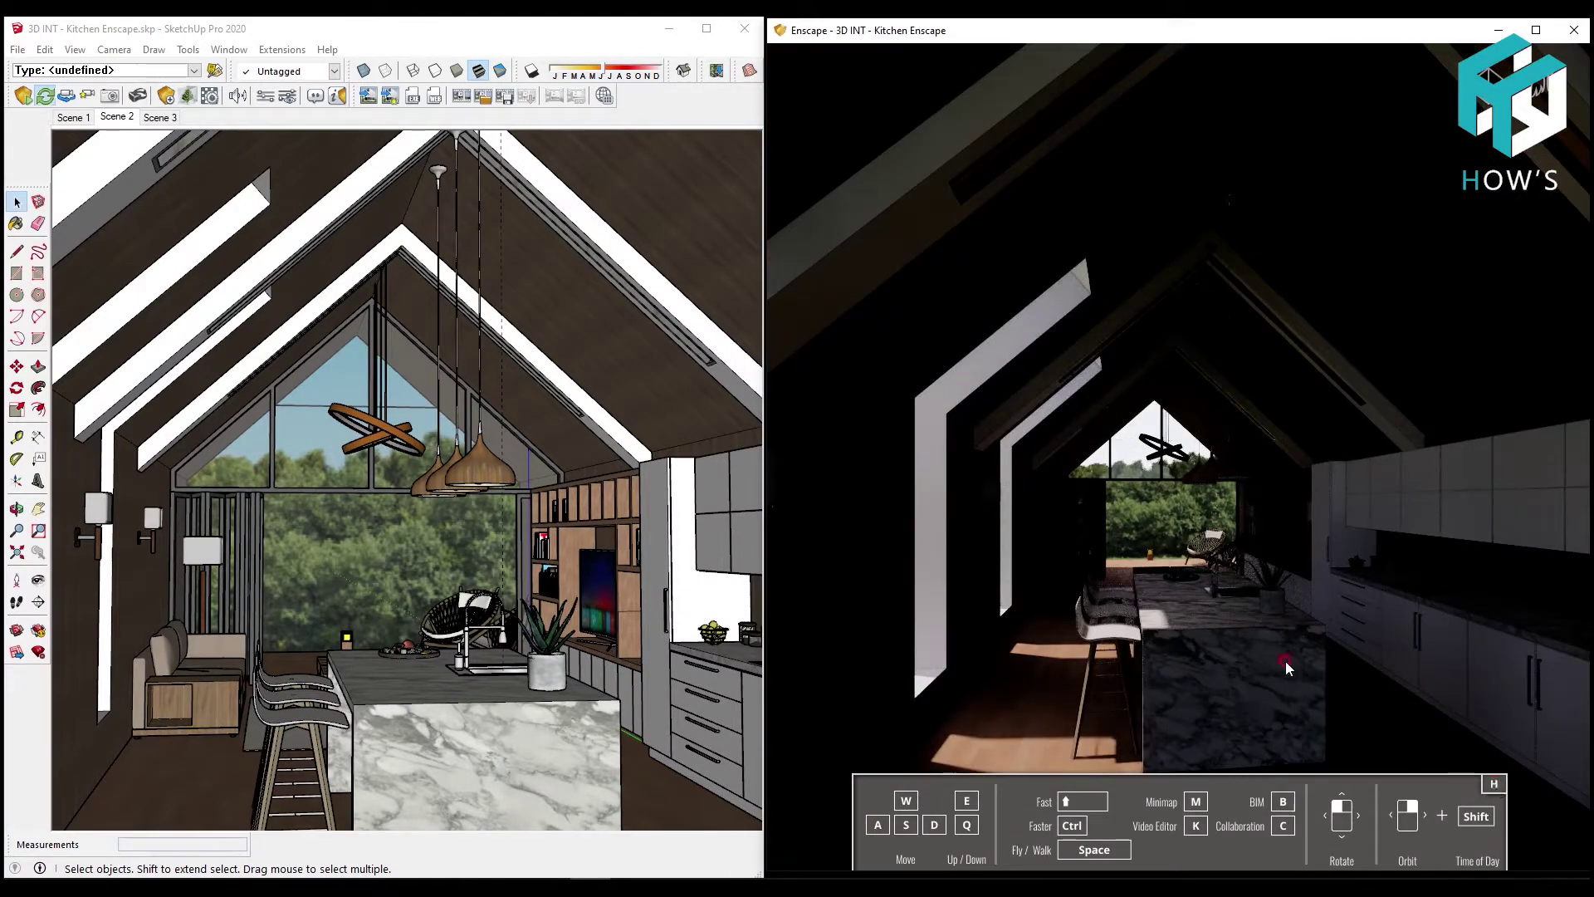
Hide the navigation help, then set Enscape's field of view to 60° and exposure to 54%
key(h)
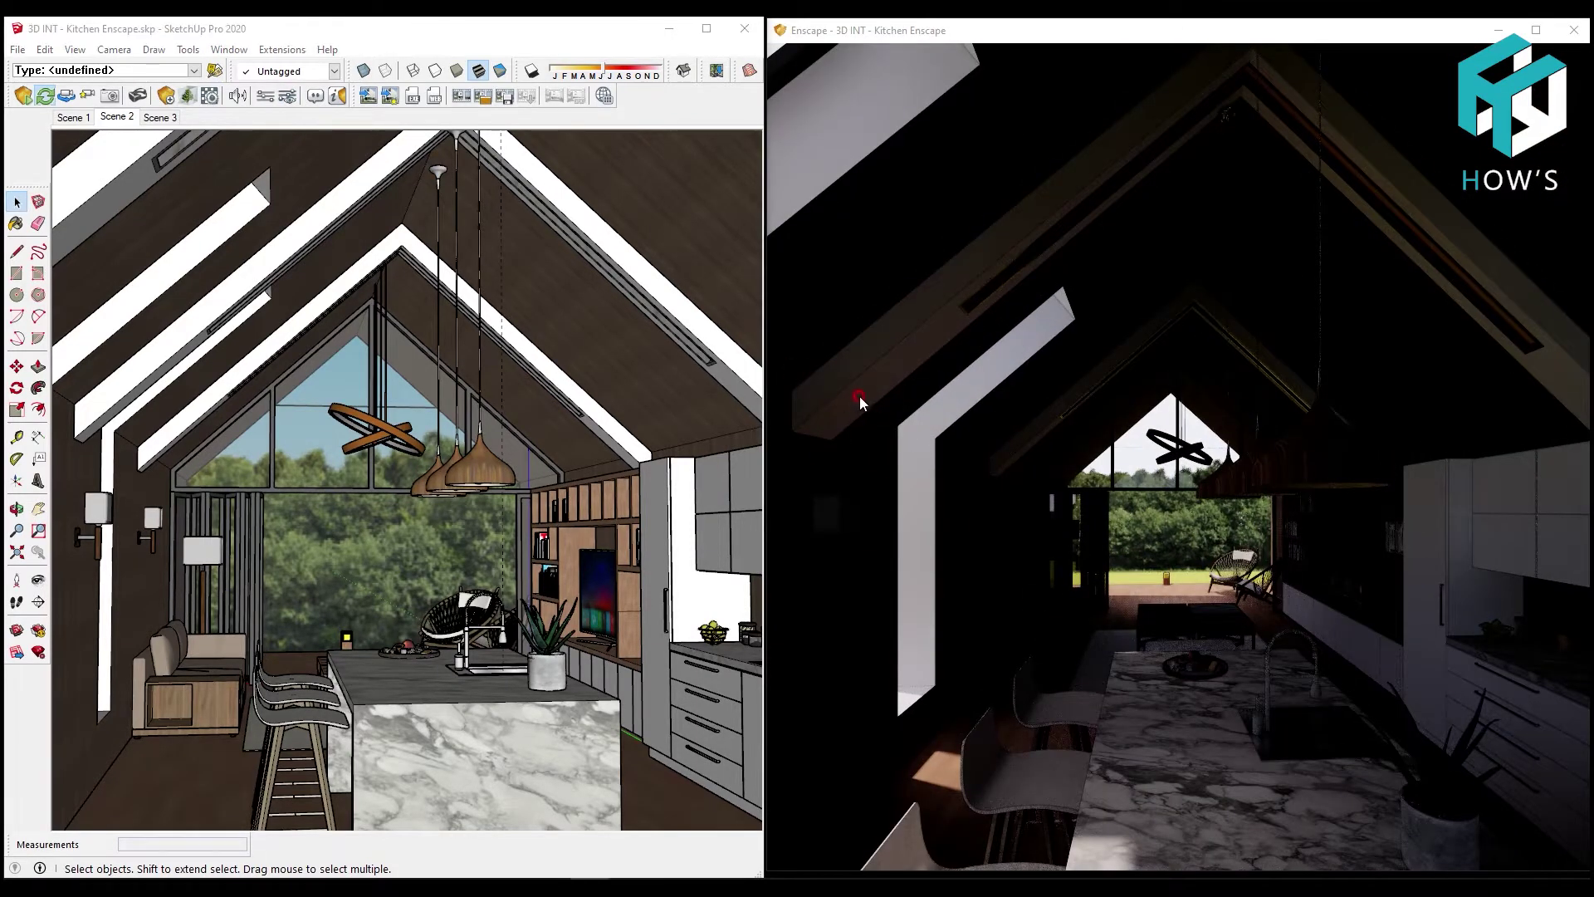
click(209, 96)
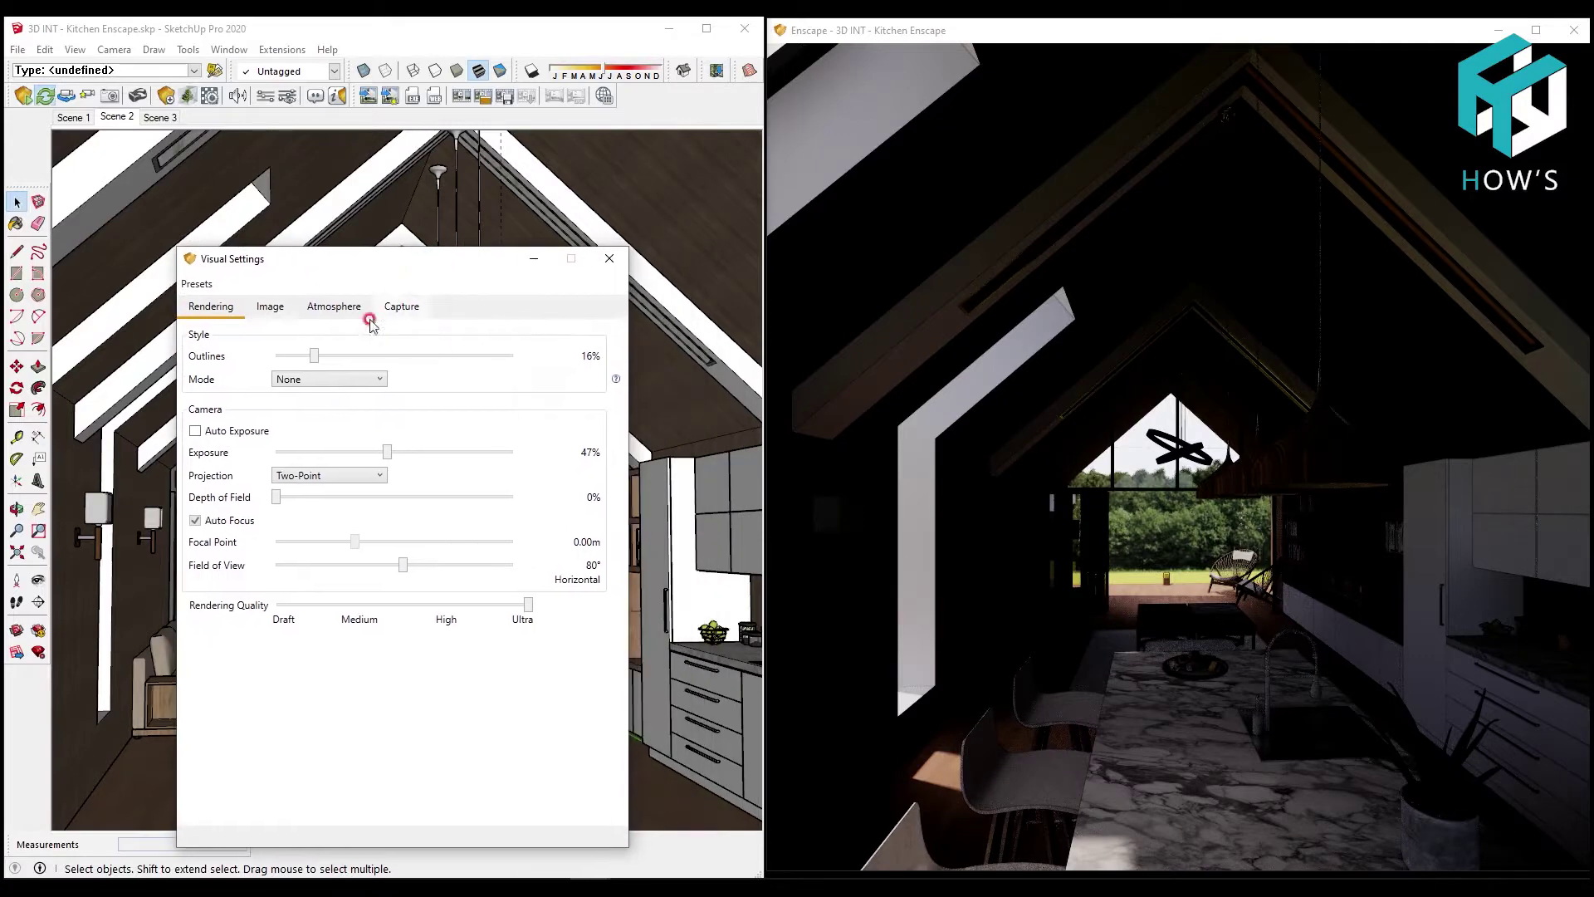
right_click(524, 573)
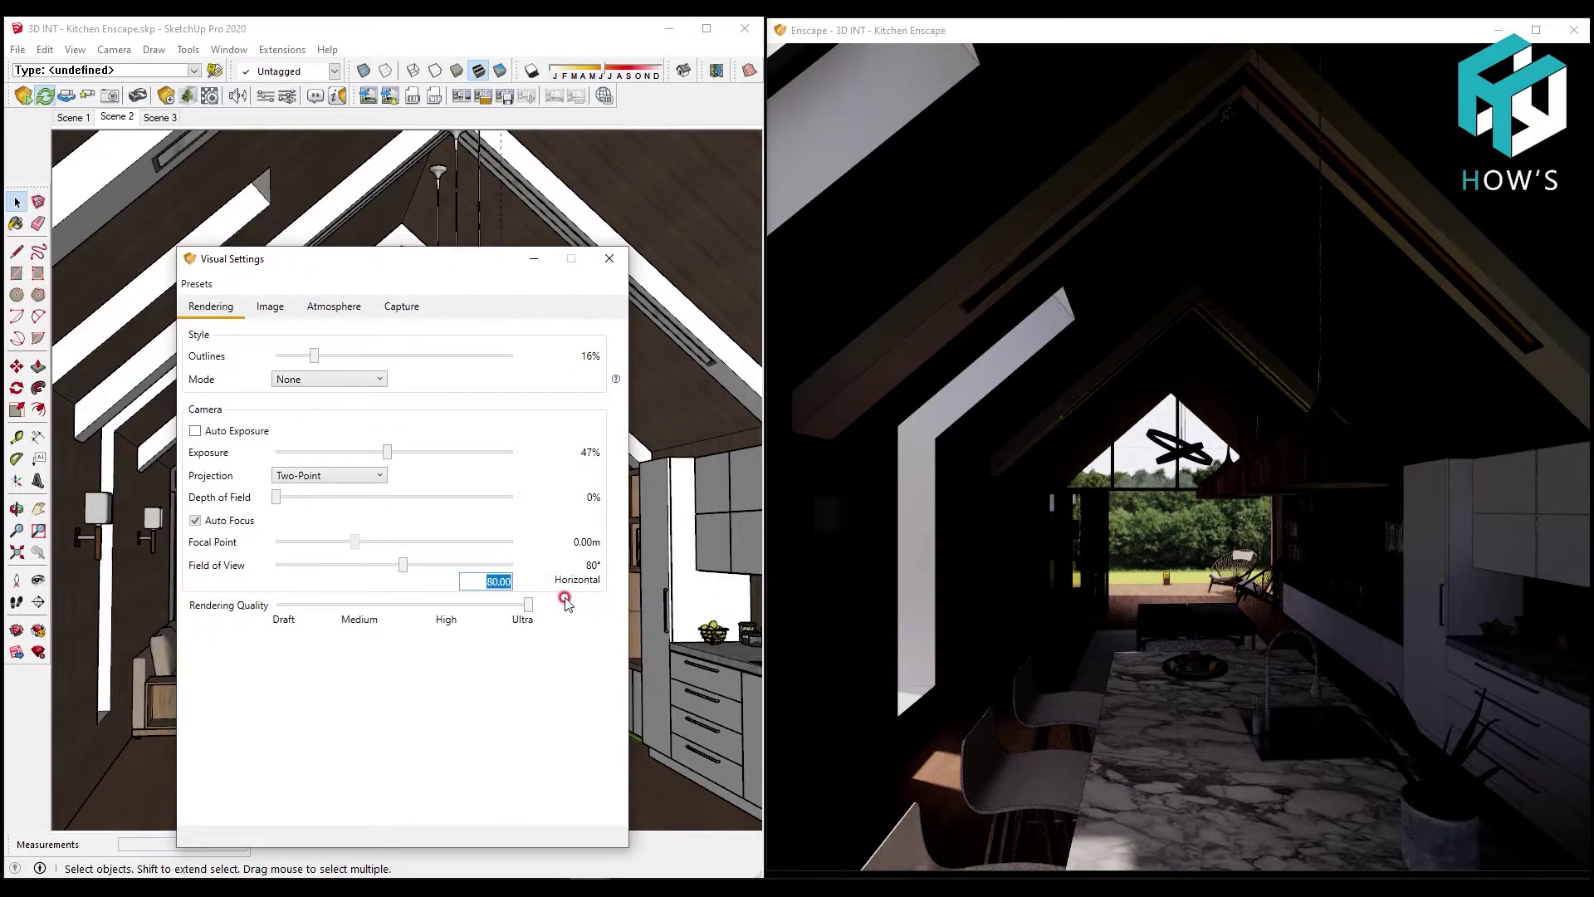
click(563, 597)
drag(389, 455, 407, 463)
drag(394, 262, 371, 244)
click(378, 288)
click(587, 240)
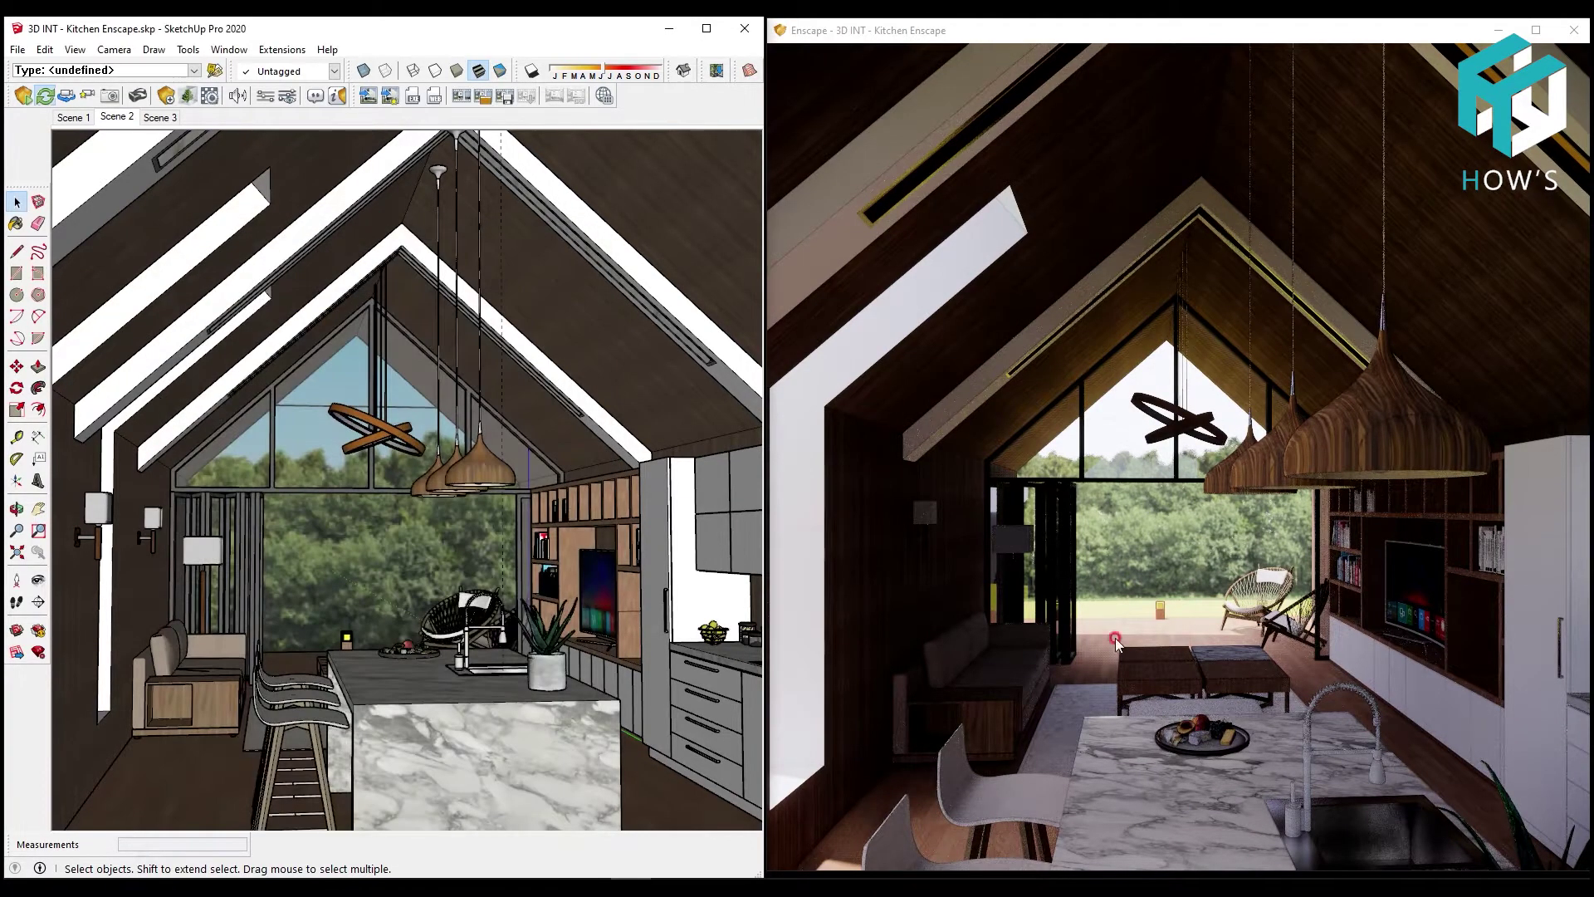
Frame the camera on the island and stools and save it as Enscape scene 1
drag(1032, 589, 1113, 589)
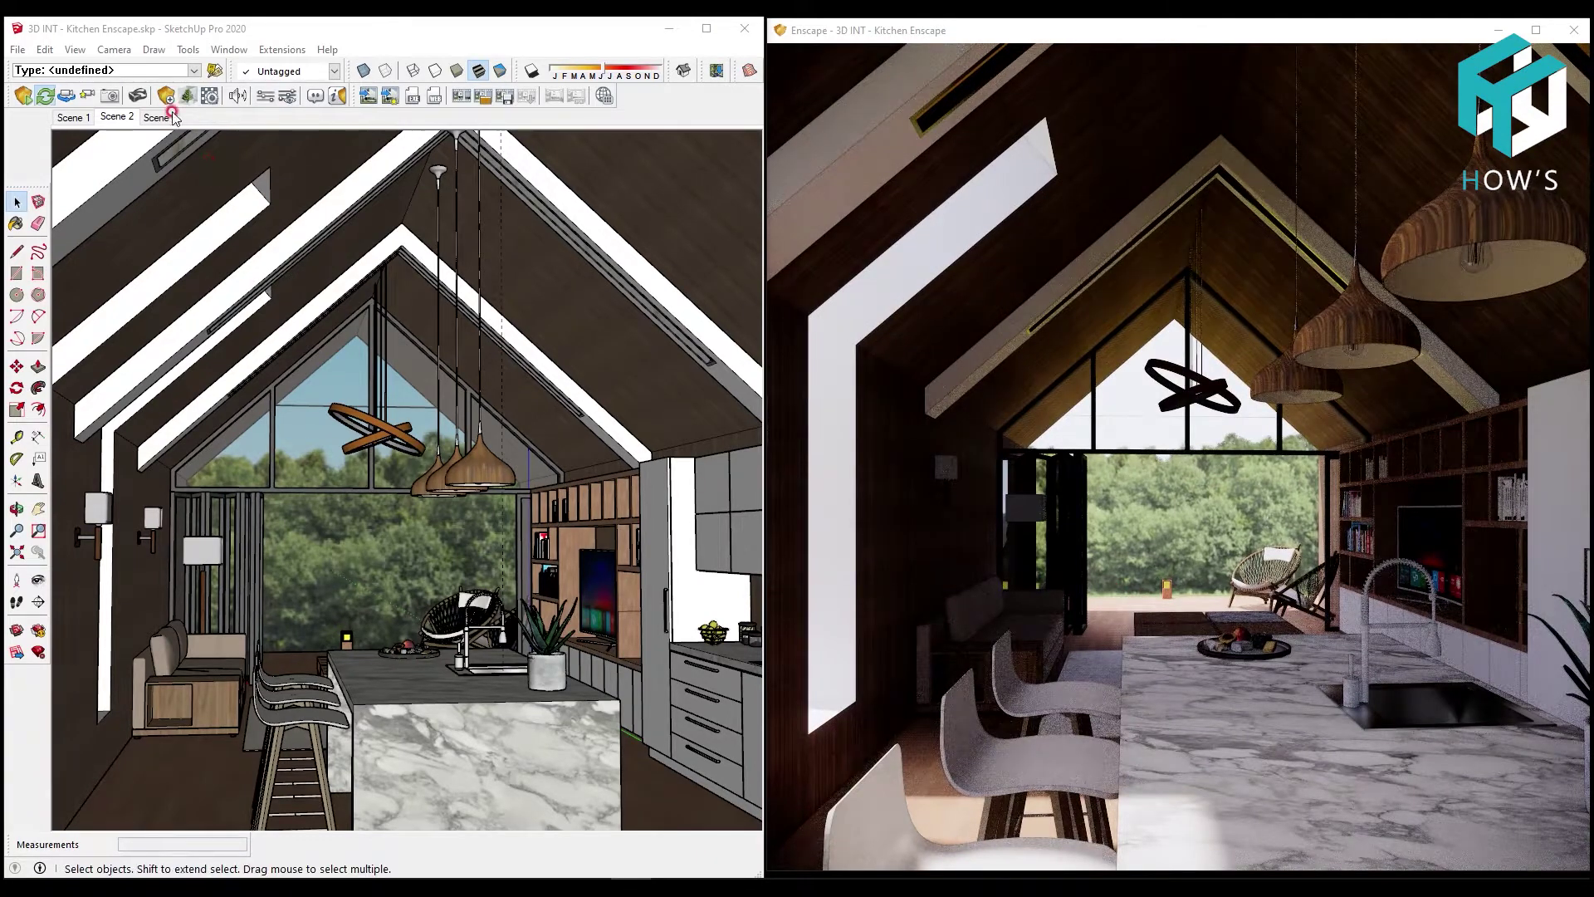
click(829, 485)
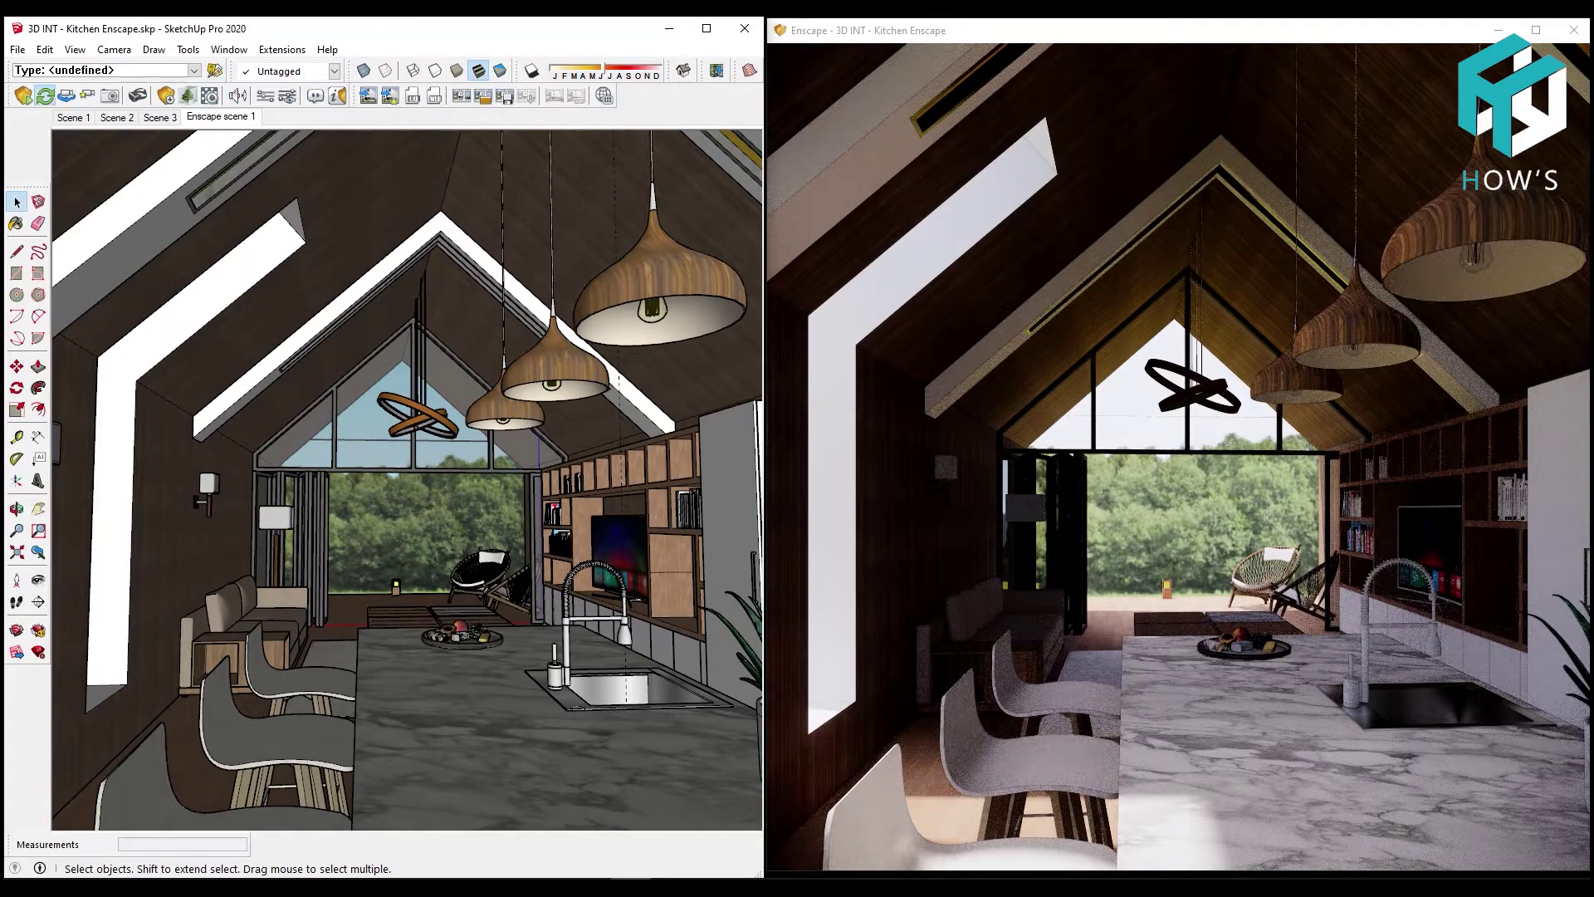
drag(53, 402, 420, 644)
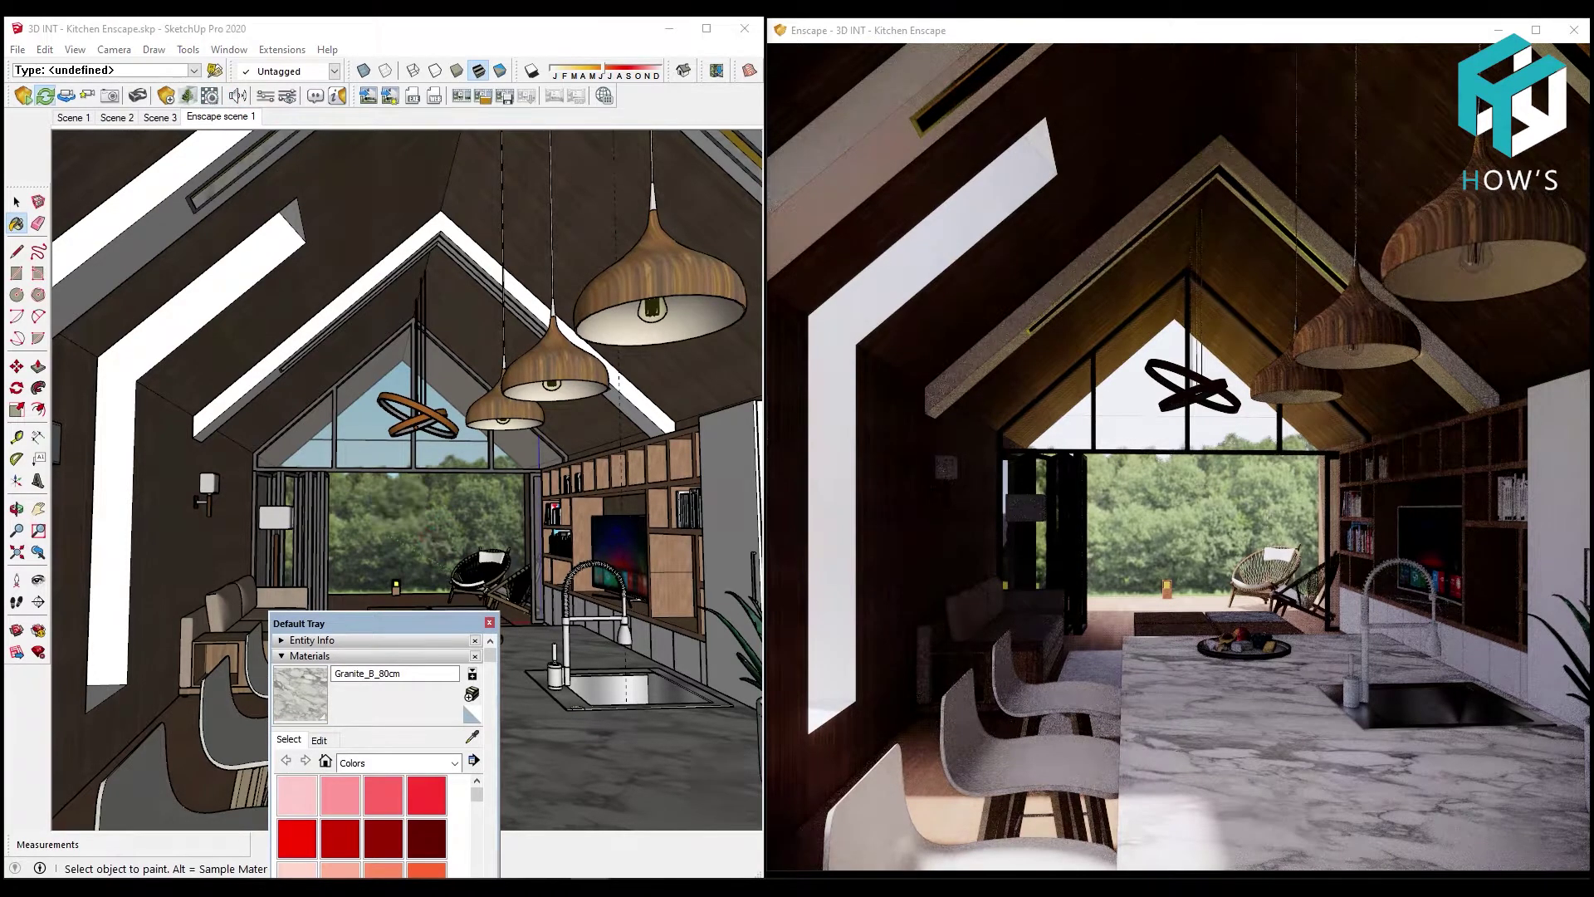
Lower the granite roughness to 20.3% and the wood roughness to 43.5%
click(210, 95)
drag(249, 496, 548, 546)
drag(329, 635, 125, 637)
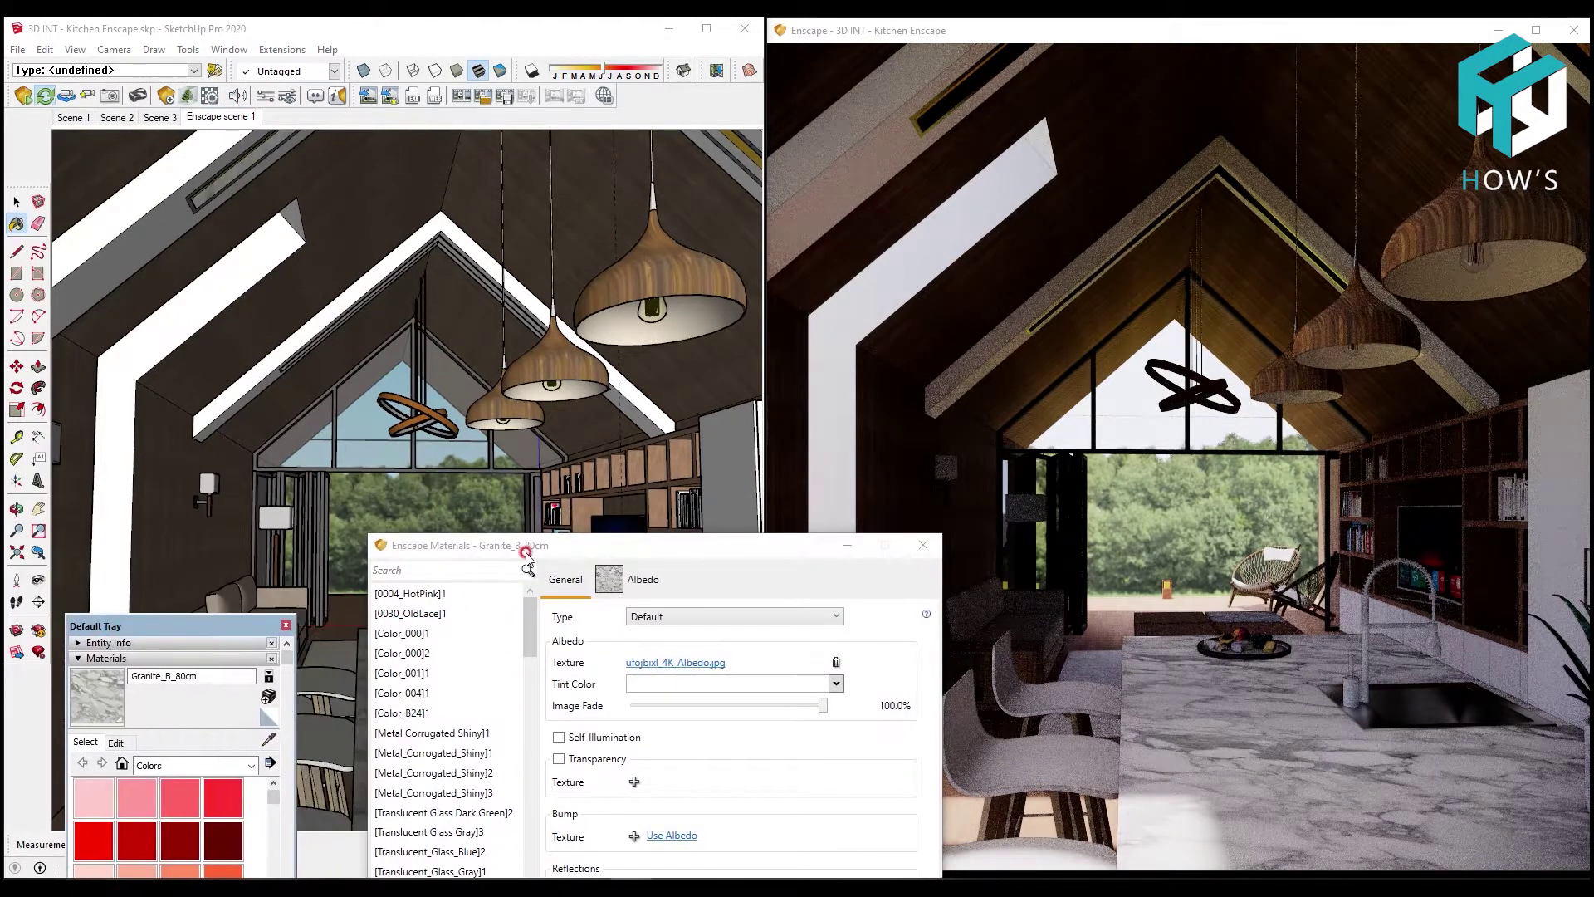
drag(487, 545, 380, 371)
drag(698, 719, 563, 720)
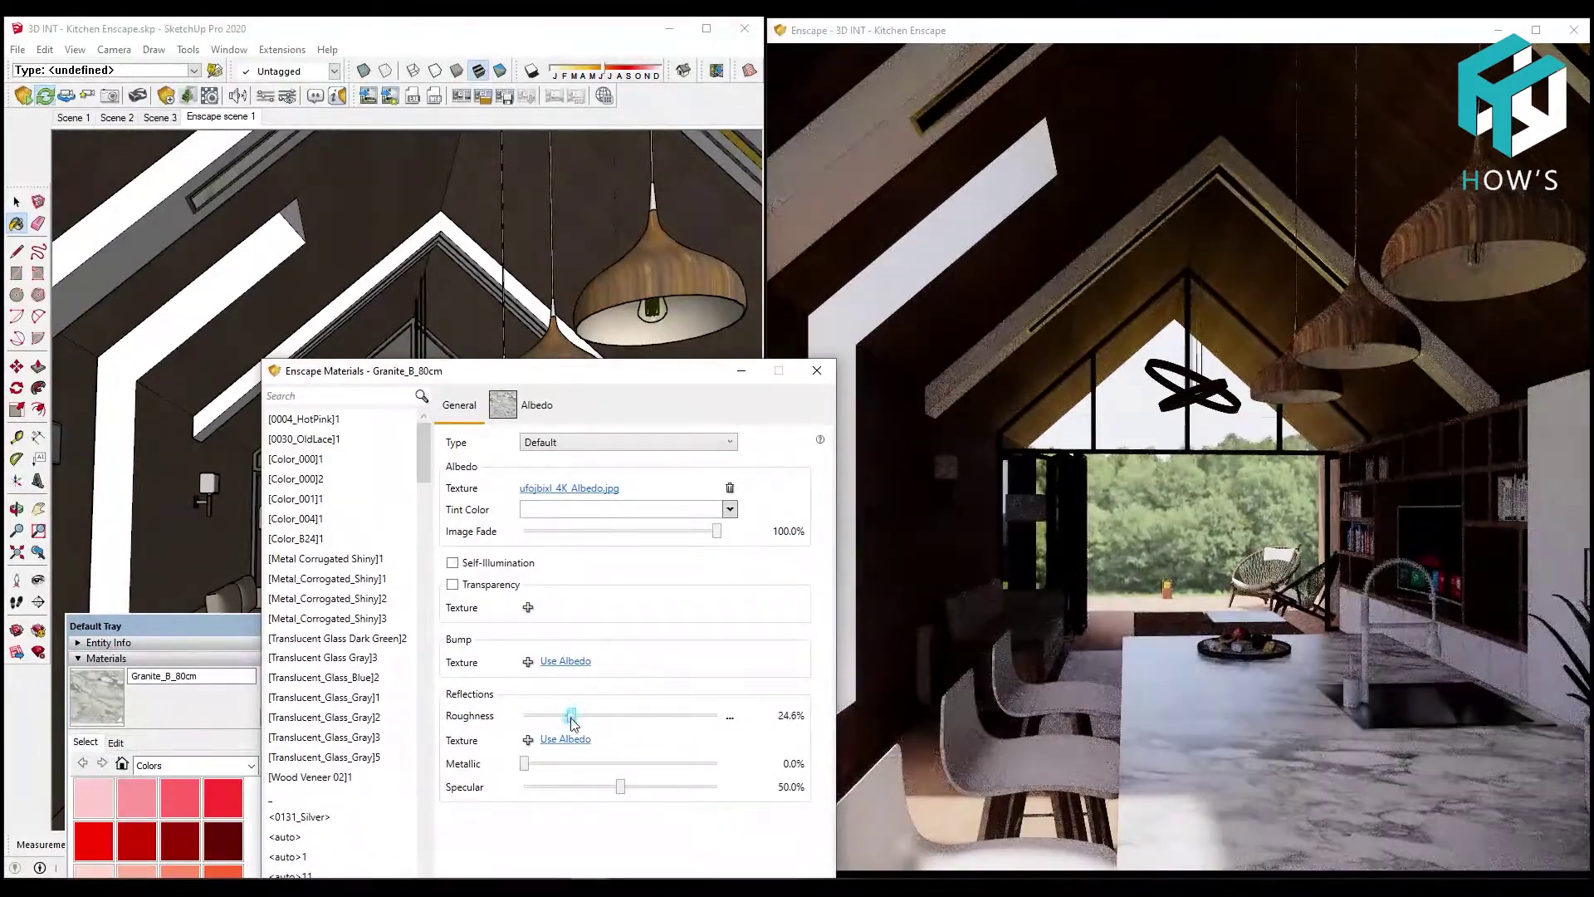
mouse_move(584, 377)
mouse_down()
mouse_move(455, 427)
mouse_move(696, 588)
mouse_move(628, 429)
mouse_move(575, 392)
mouse_up()
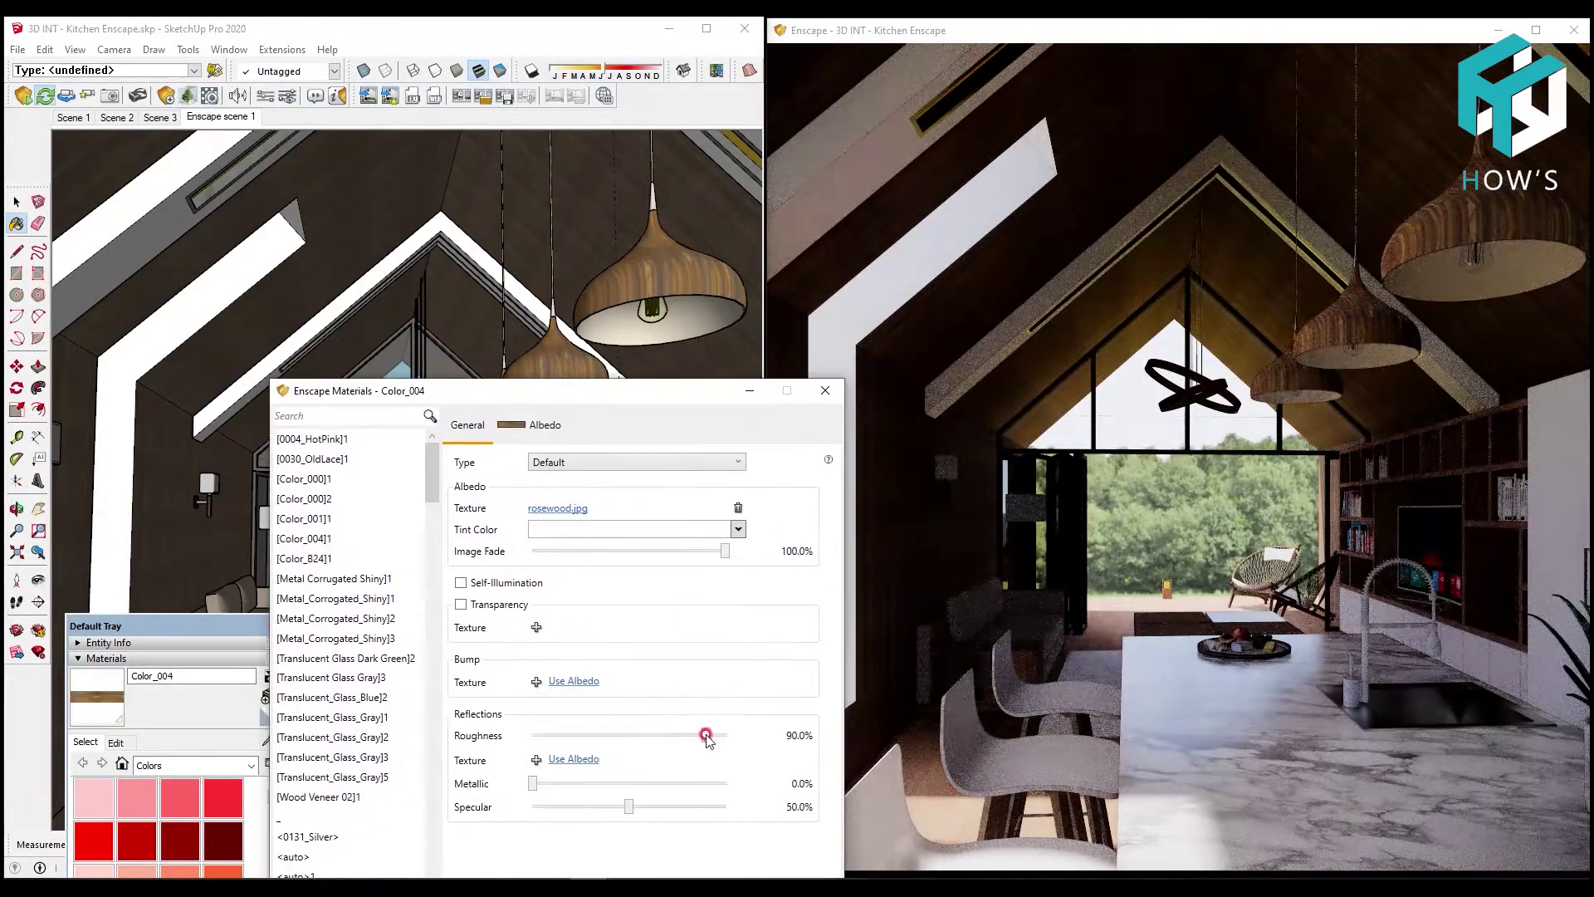
drag(706, 736, 615, 738)
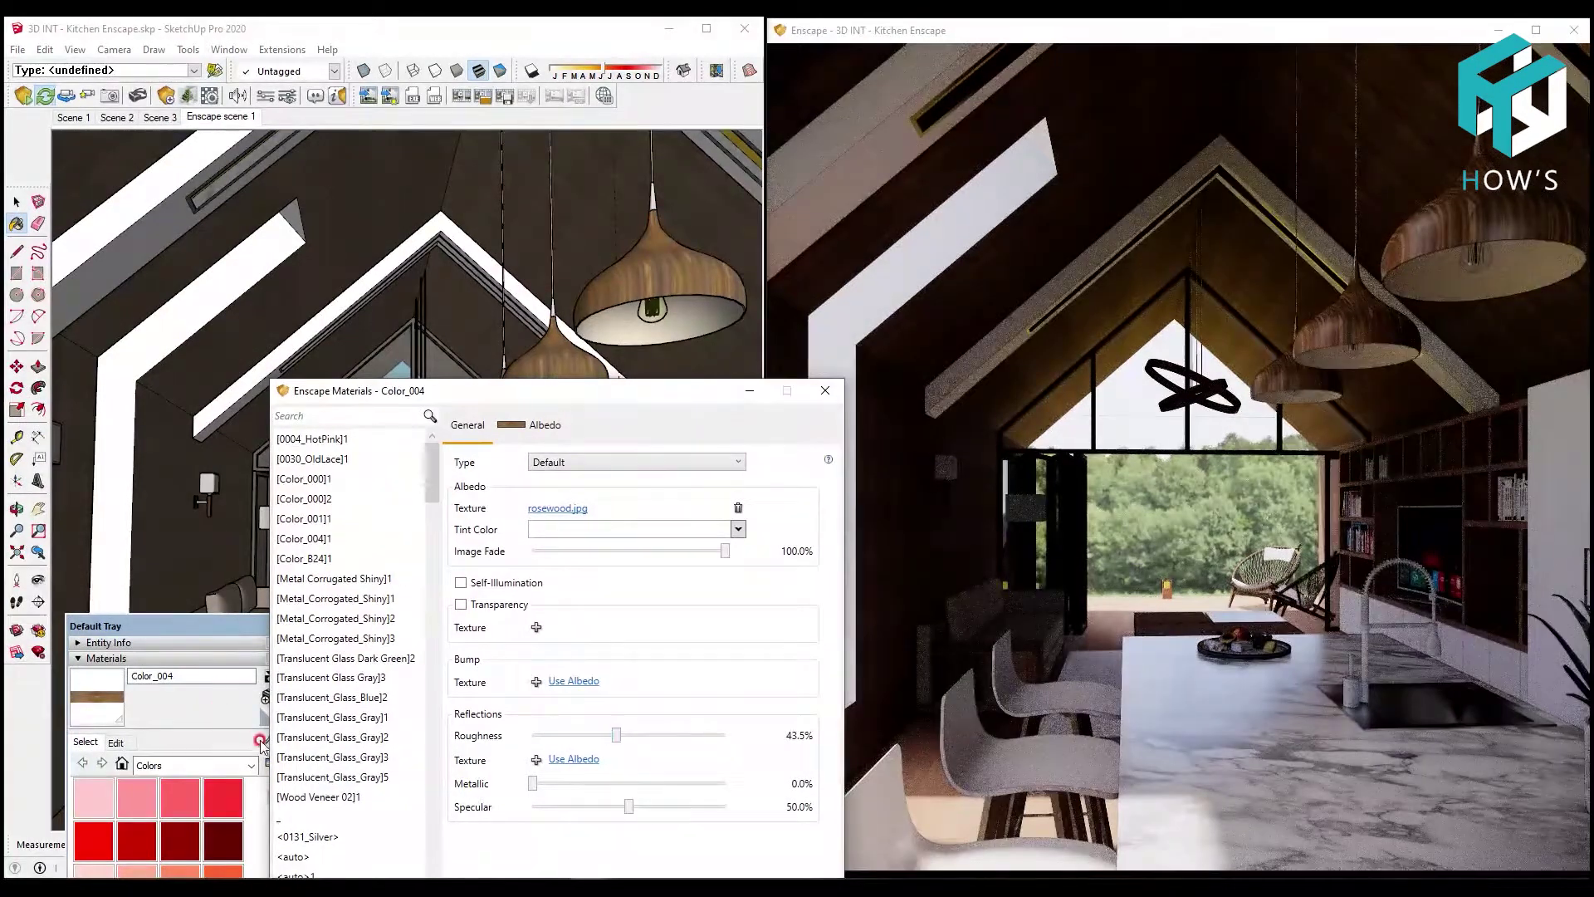
Make the lamp's inner lining material metallic and glossy
drag(218, 626, 205, 625)
click(256, 738)
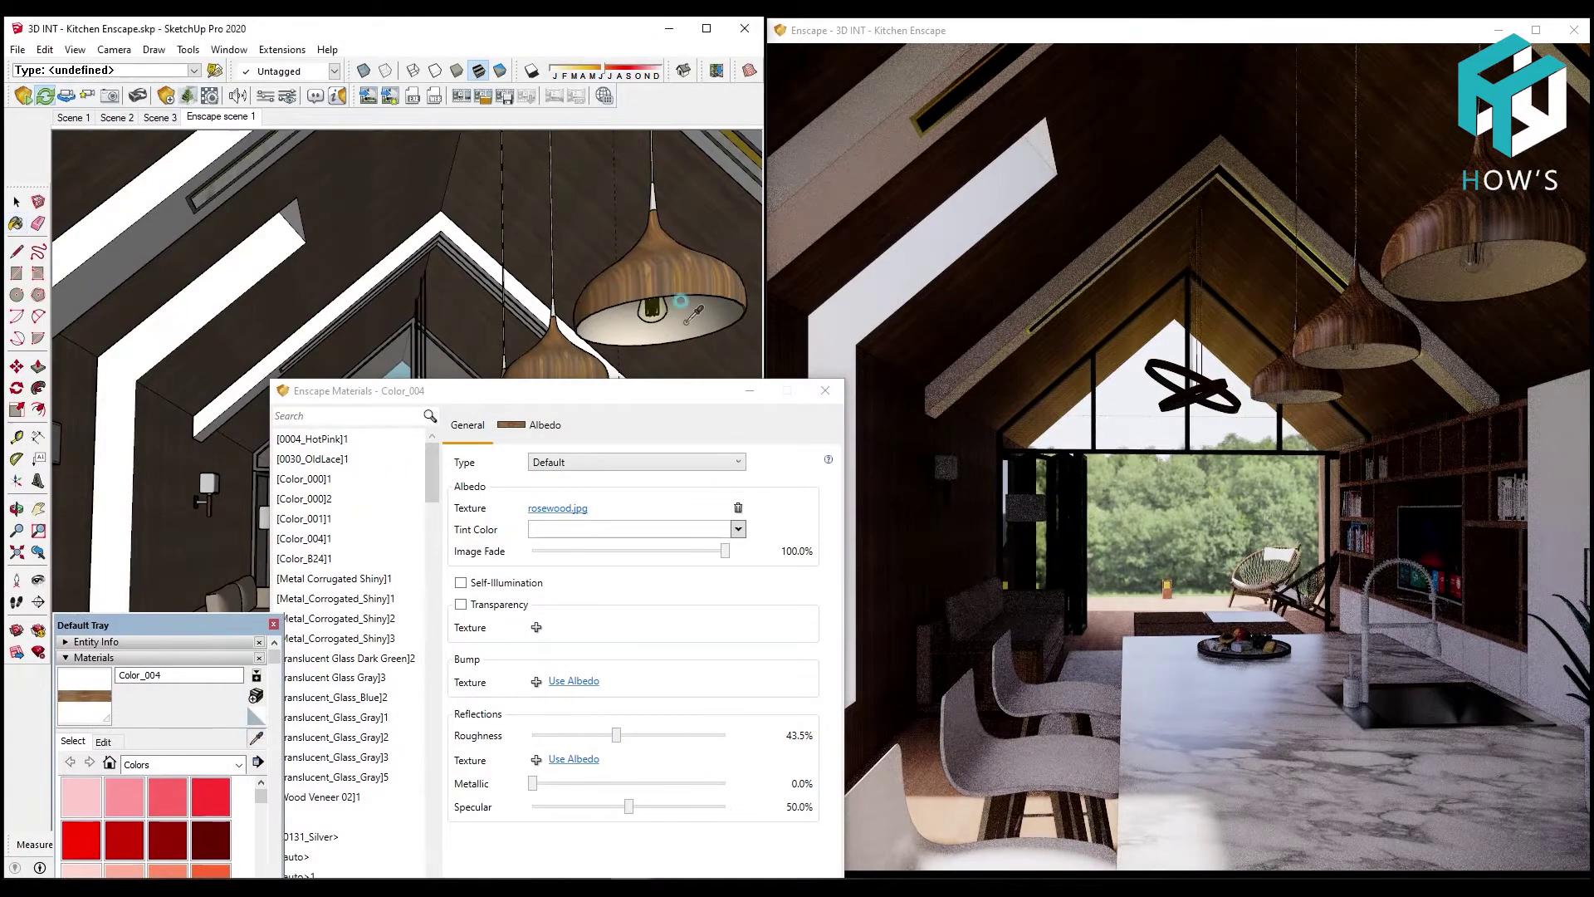
click(680, 300)
mouse_move(532, 764)
mouse_down()
mouse_move(679, 763)
mouse_move(669, 715)
mouse_move(565, 716)
mouse_up()
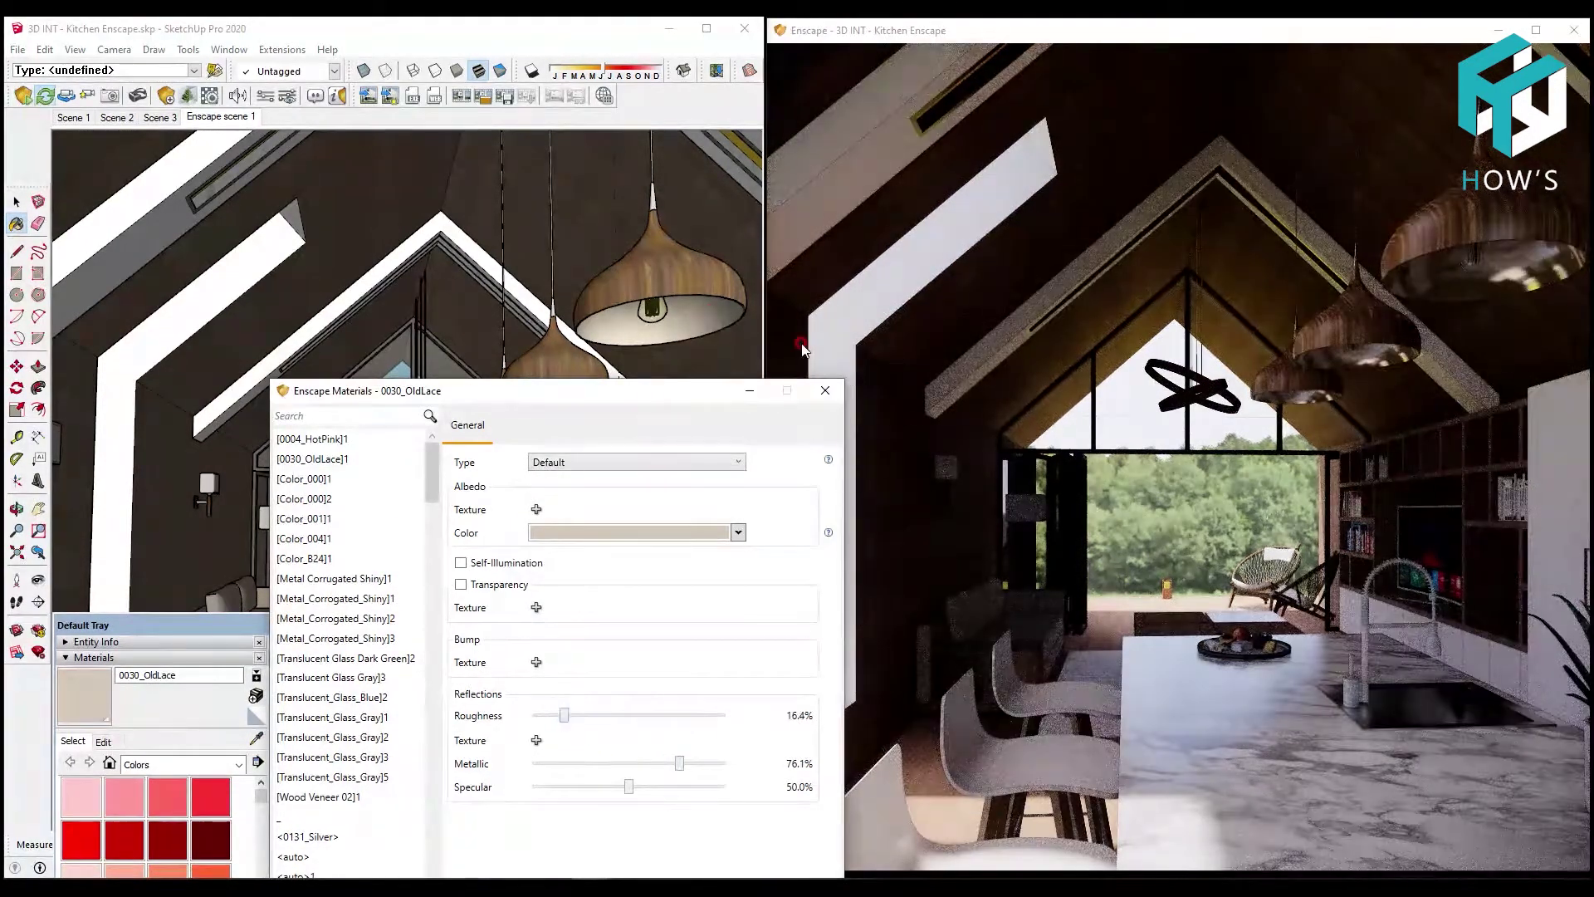
Raise the LightBulbGlow material's luminance to 34506 cd/m²
scroll(652, 303, up, 2)
scroll(647, 299, up, 2)
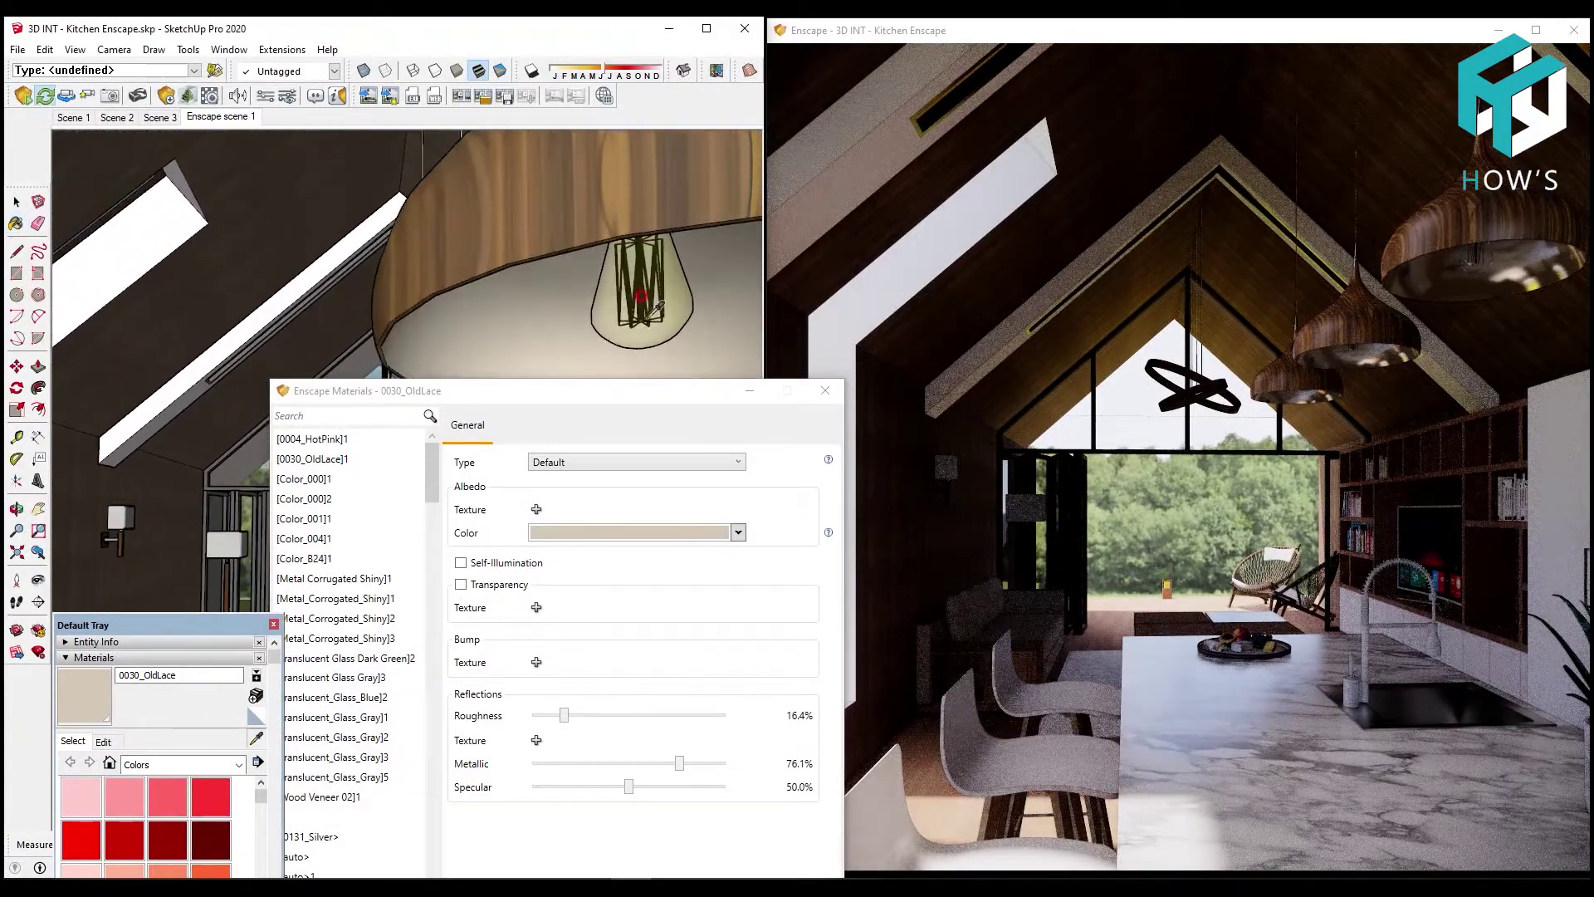
scroll(639, 295, up, 2)
scroll(641, 293, up, 2)
scroll(639, 286, up, 2)
scroll(636, 274, up, 2)
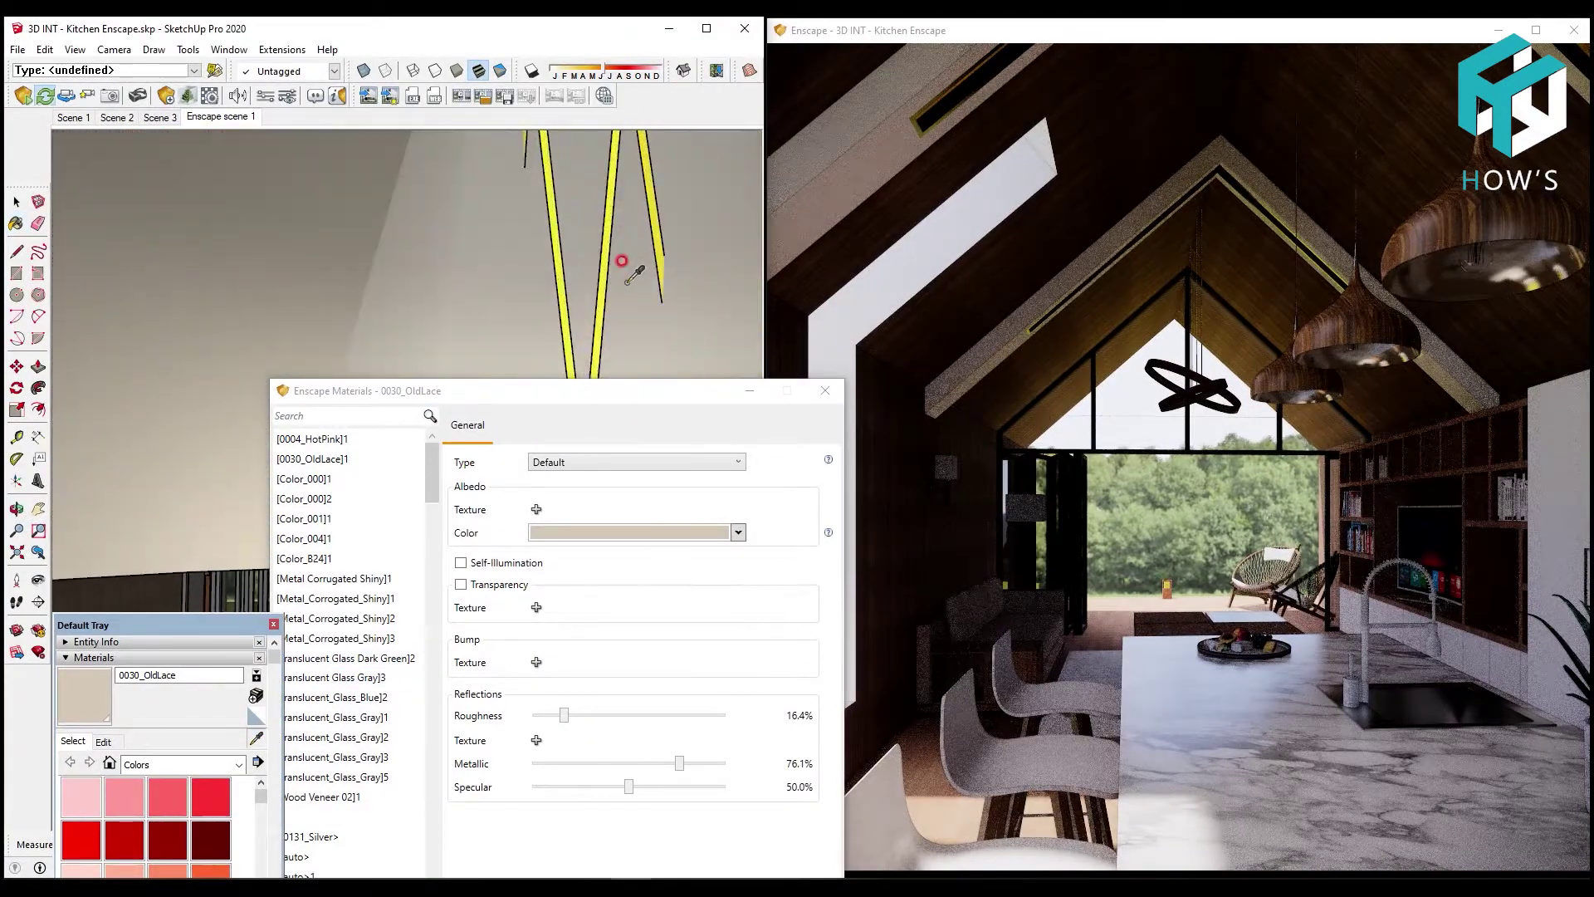
click(611, 279)
click(496, 586)
drag(675, 587, 707, 585)
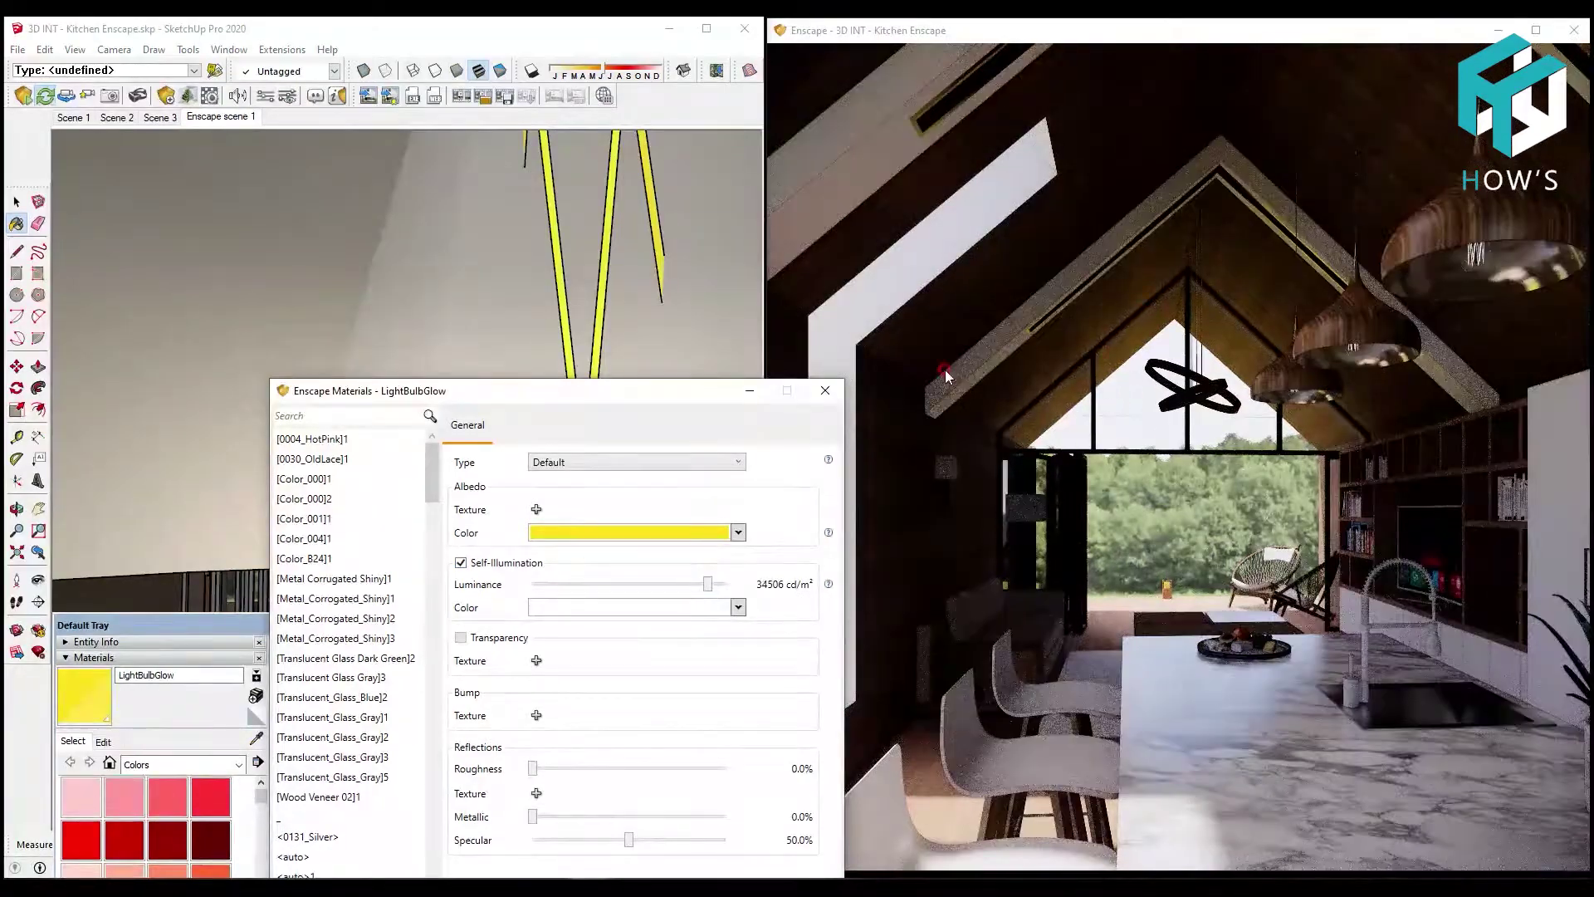
Reframe the view on the gable window and chairs
drag(357, 390, 425, 561)
scroll(466, 359, down, 5)
scroll(452, 367, down, 5)
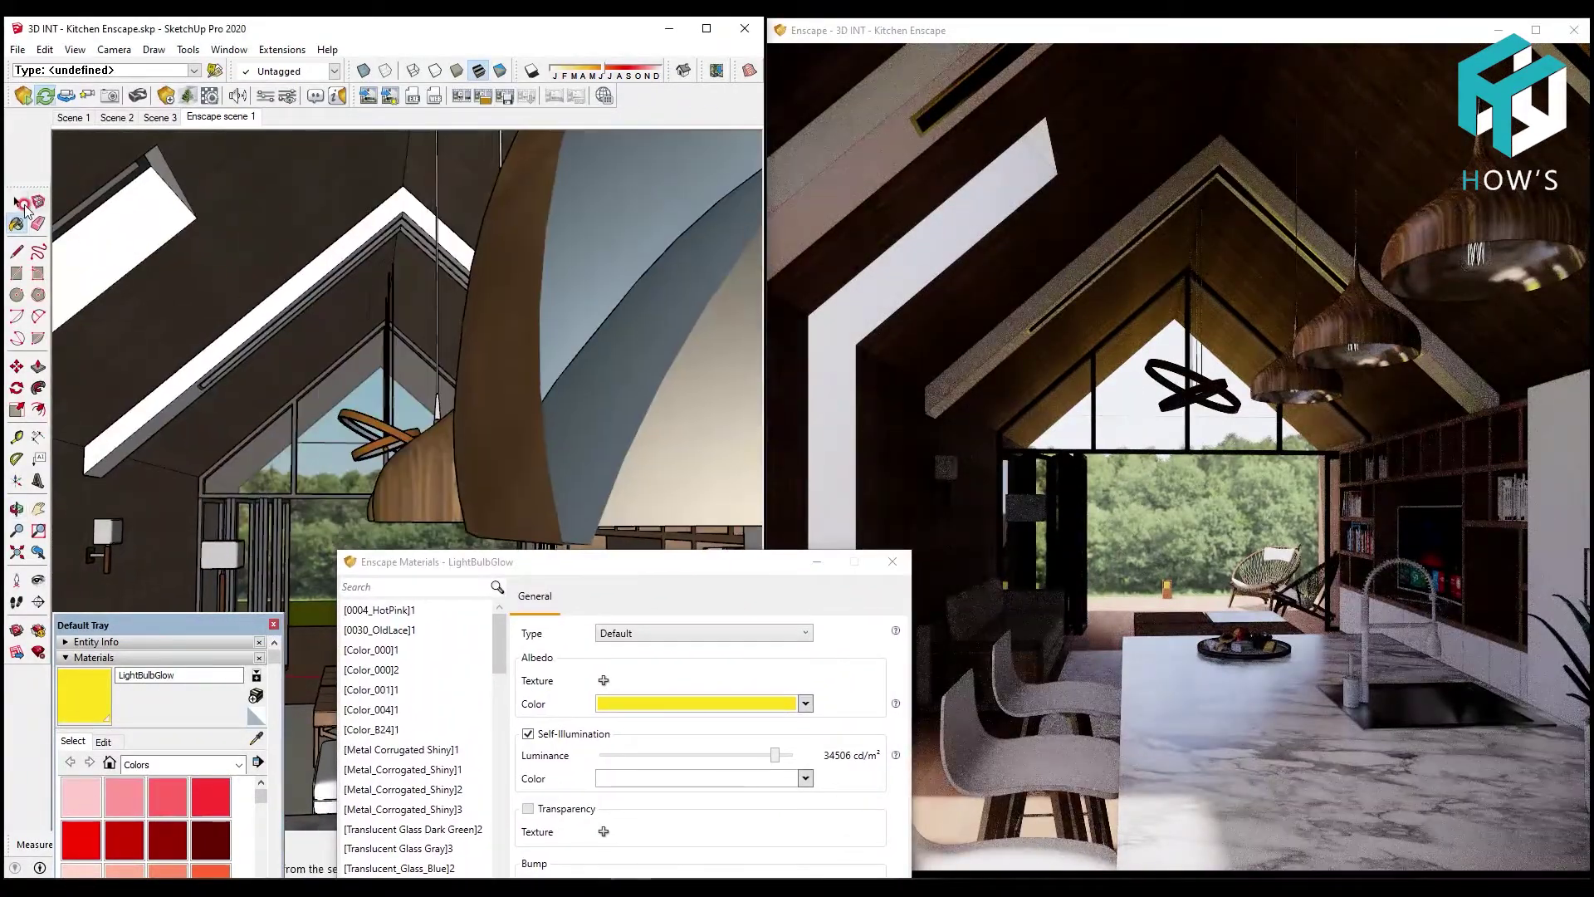
mouse_move(249, 349)
shift+middle_down()
mouse_move(340, 397)
mouse_move(357, 466)
shift+middle_up()
click(376, 654)
Give the parquet floor the thspbeac_4K_Albedo texture and thspbeac_4K_Roughness roughness map
key(b)
alt+click(287, 664)
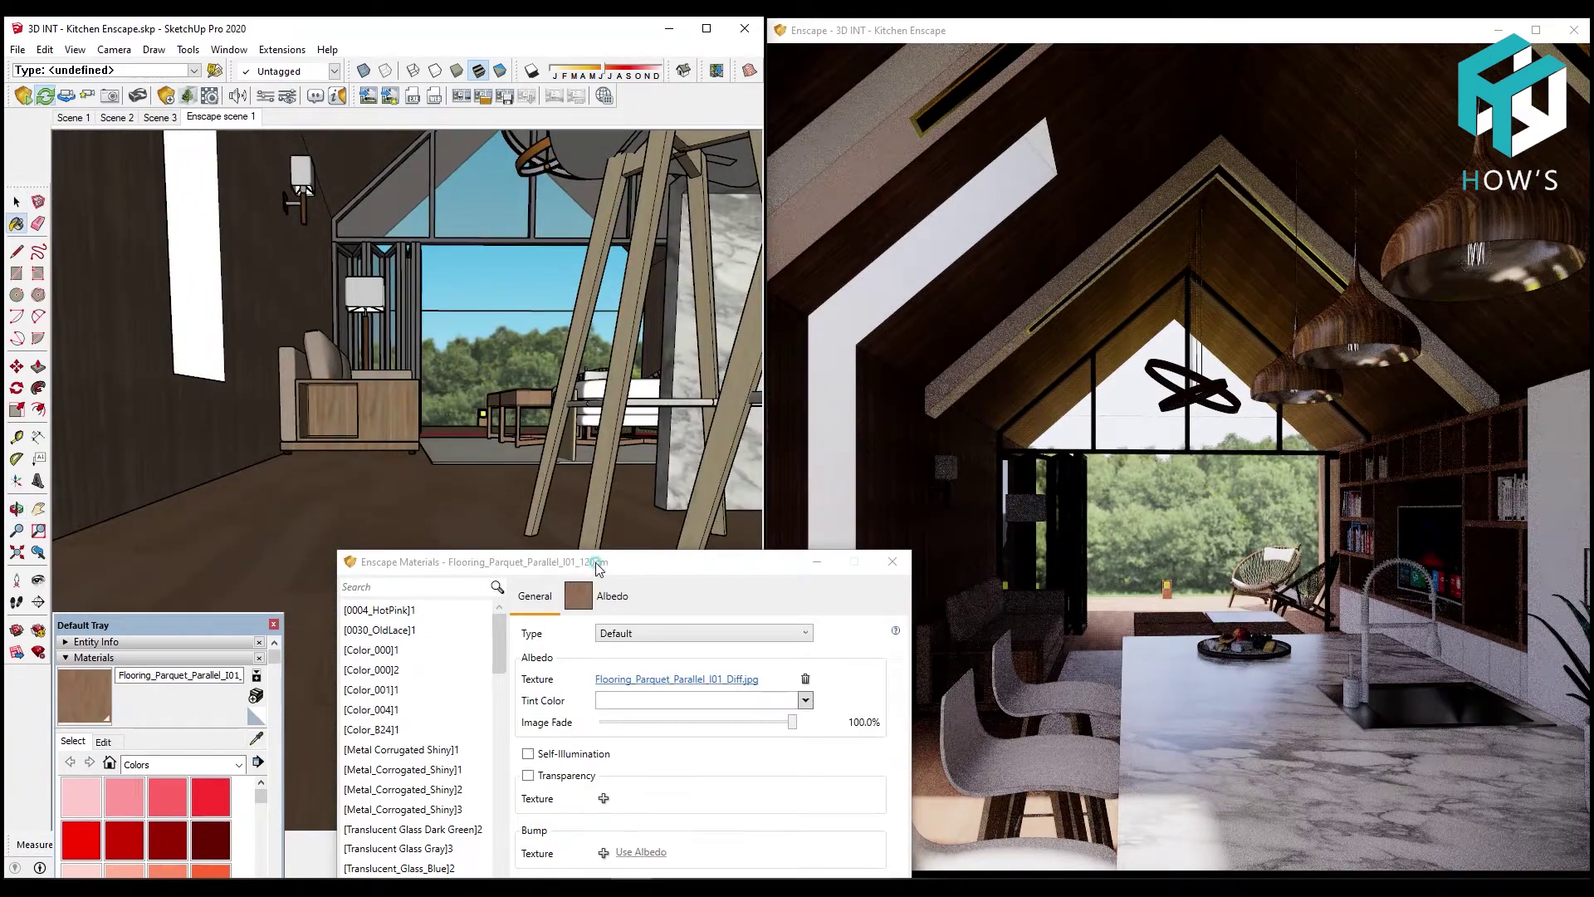
drag(499, 561, 703, 310)
click(1053, 662)
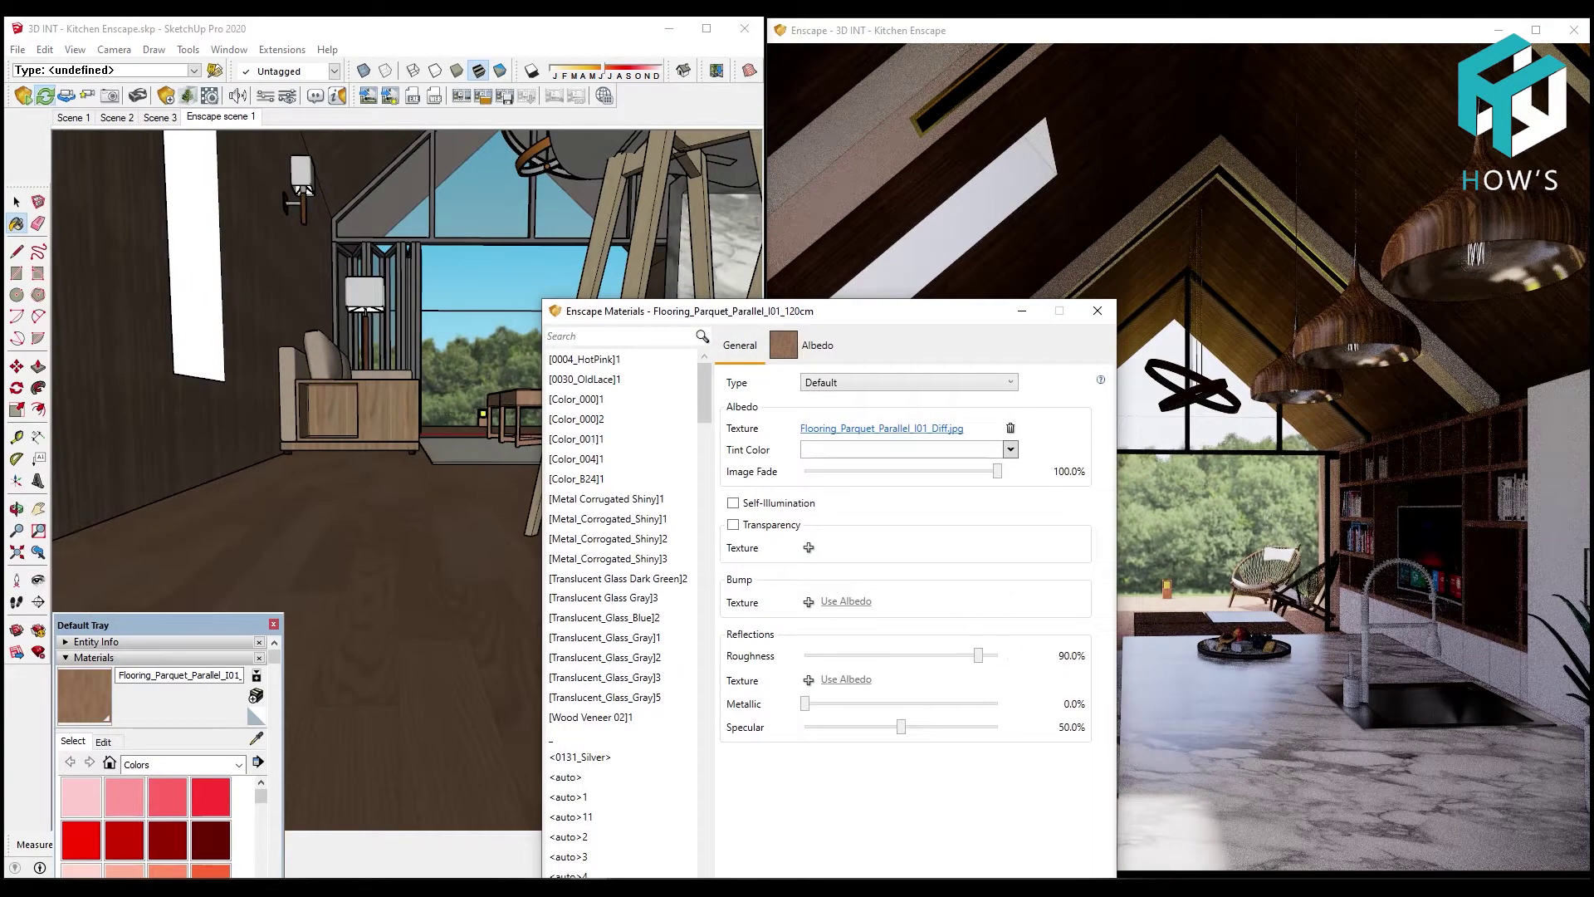
click(855, 430)
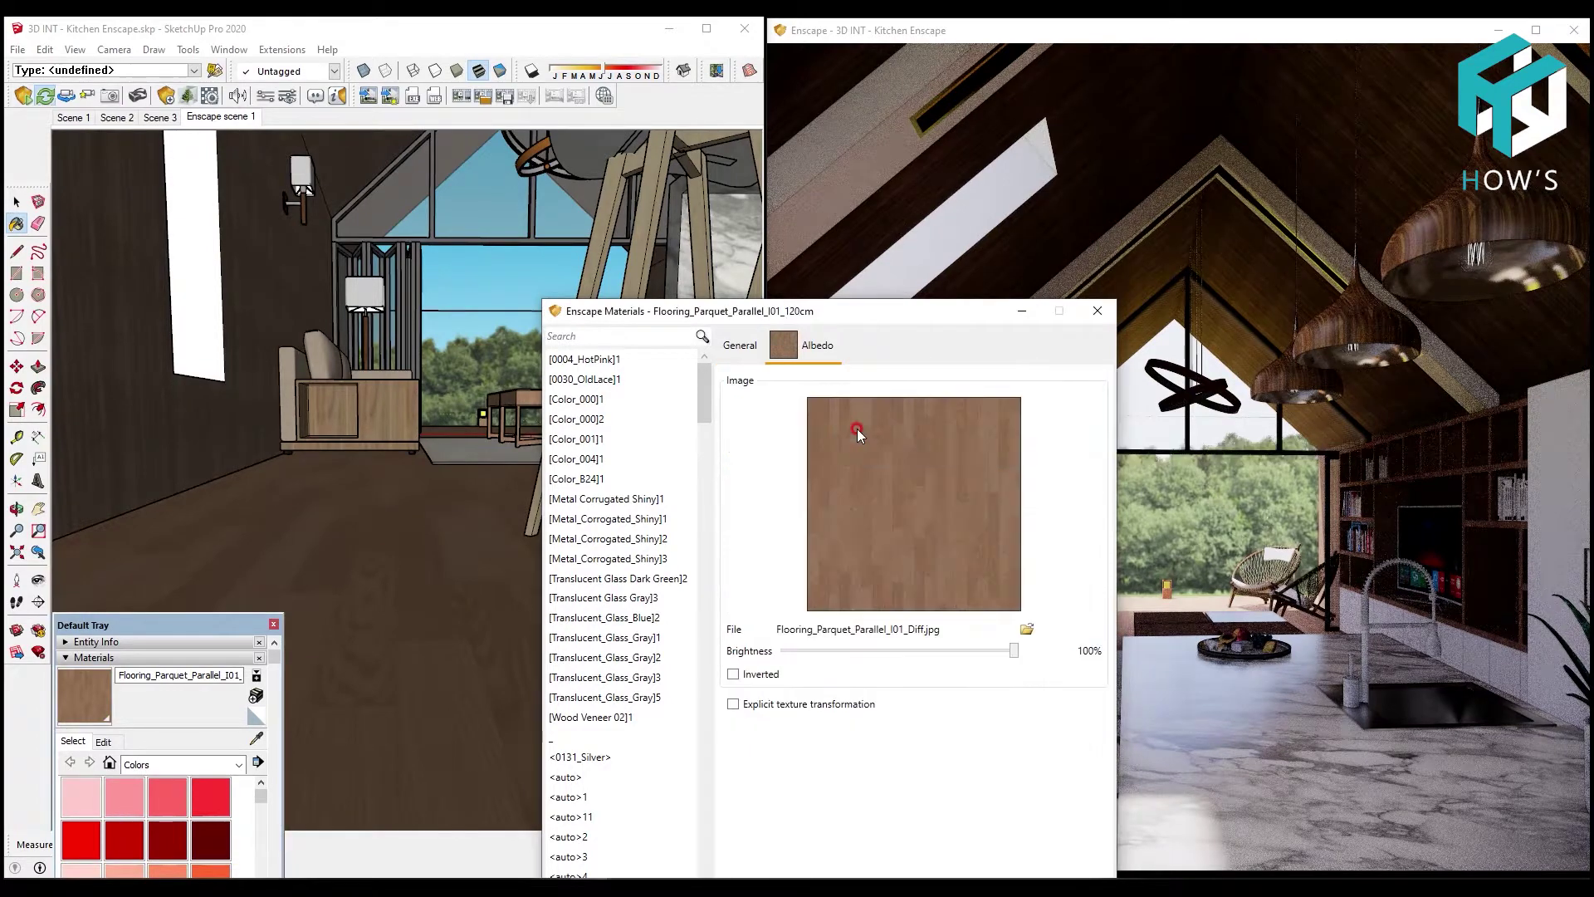
click(1029, 629)
double_click(69, 160)
click(748, 319)
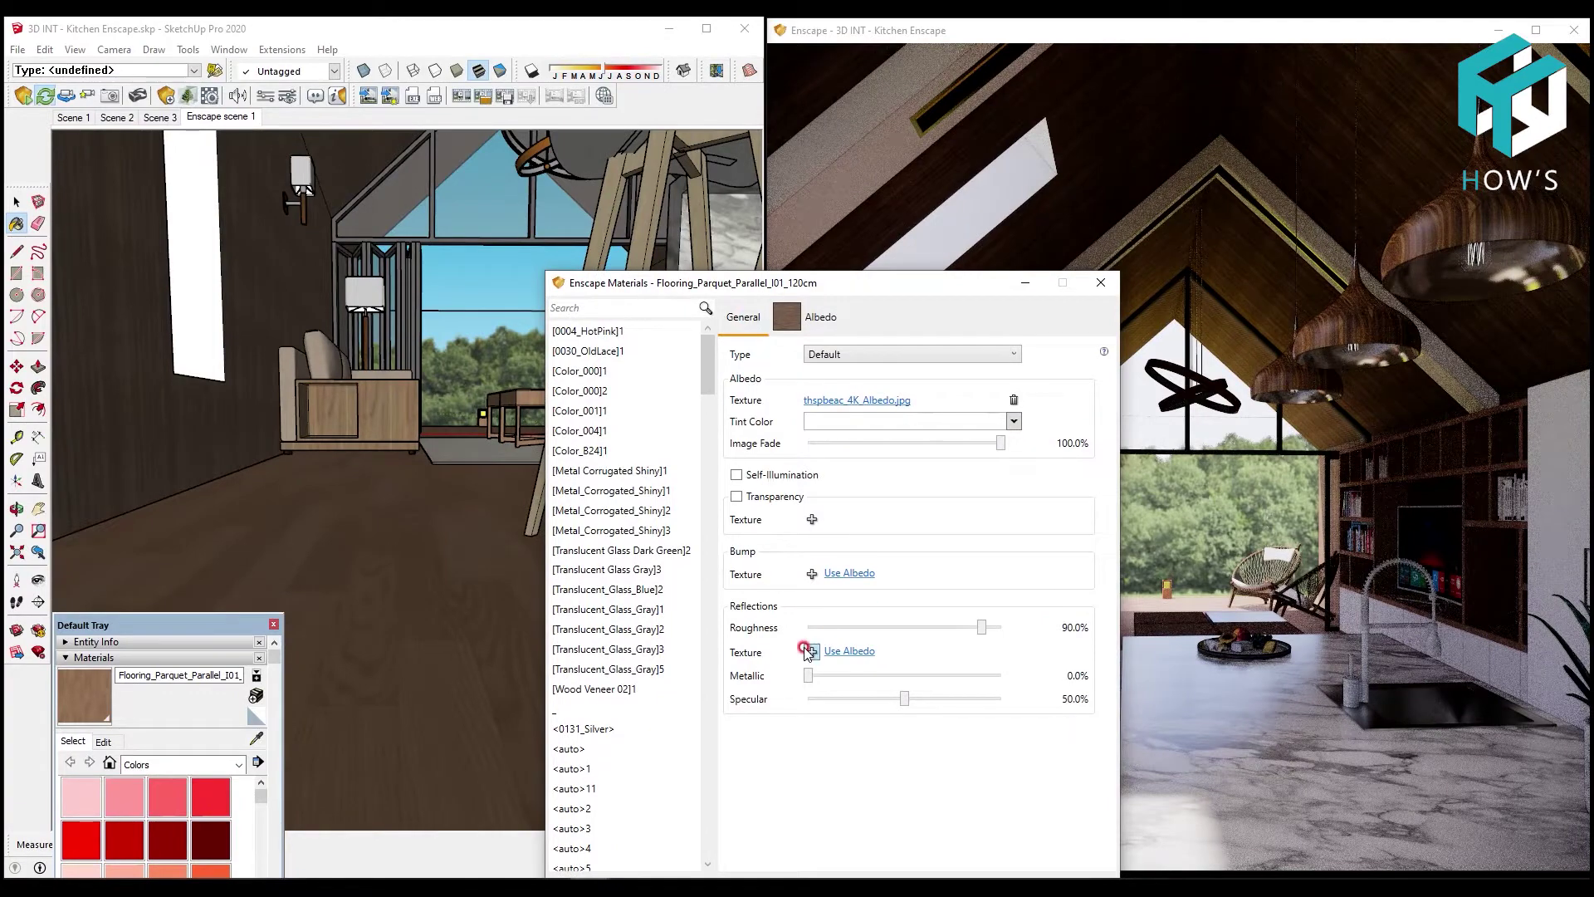
click(813, 652)
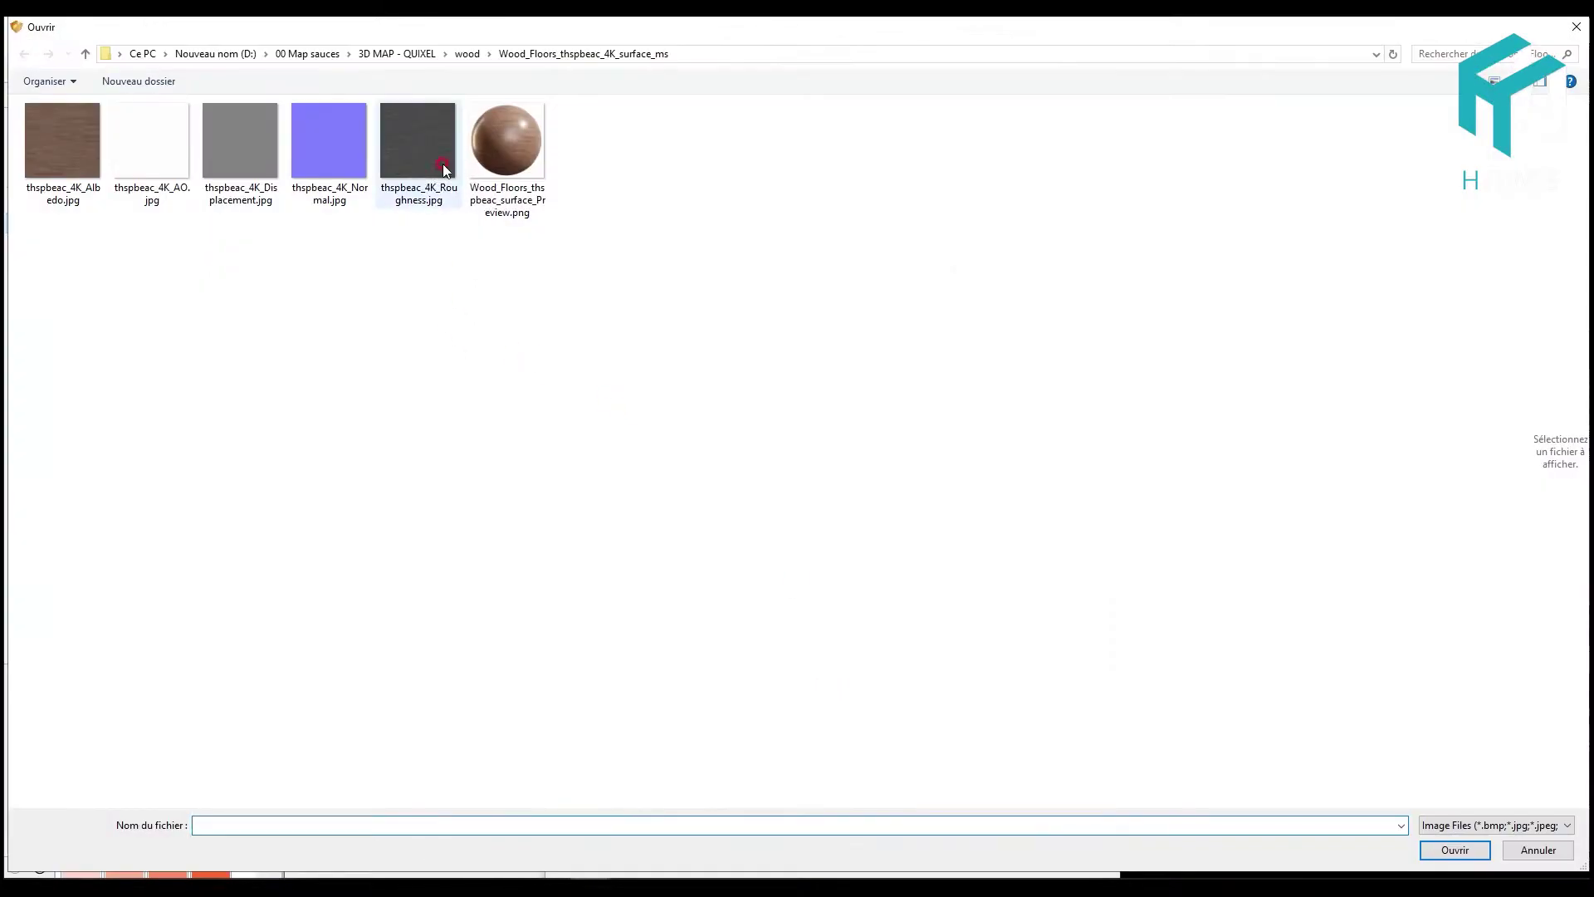
double_click(444, 169)
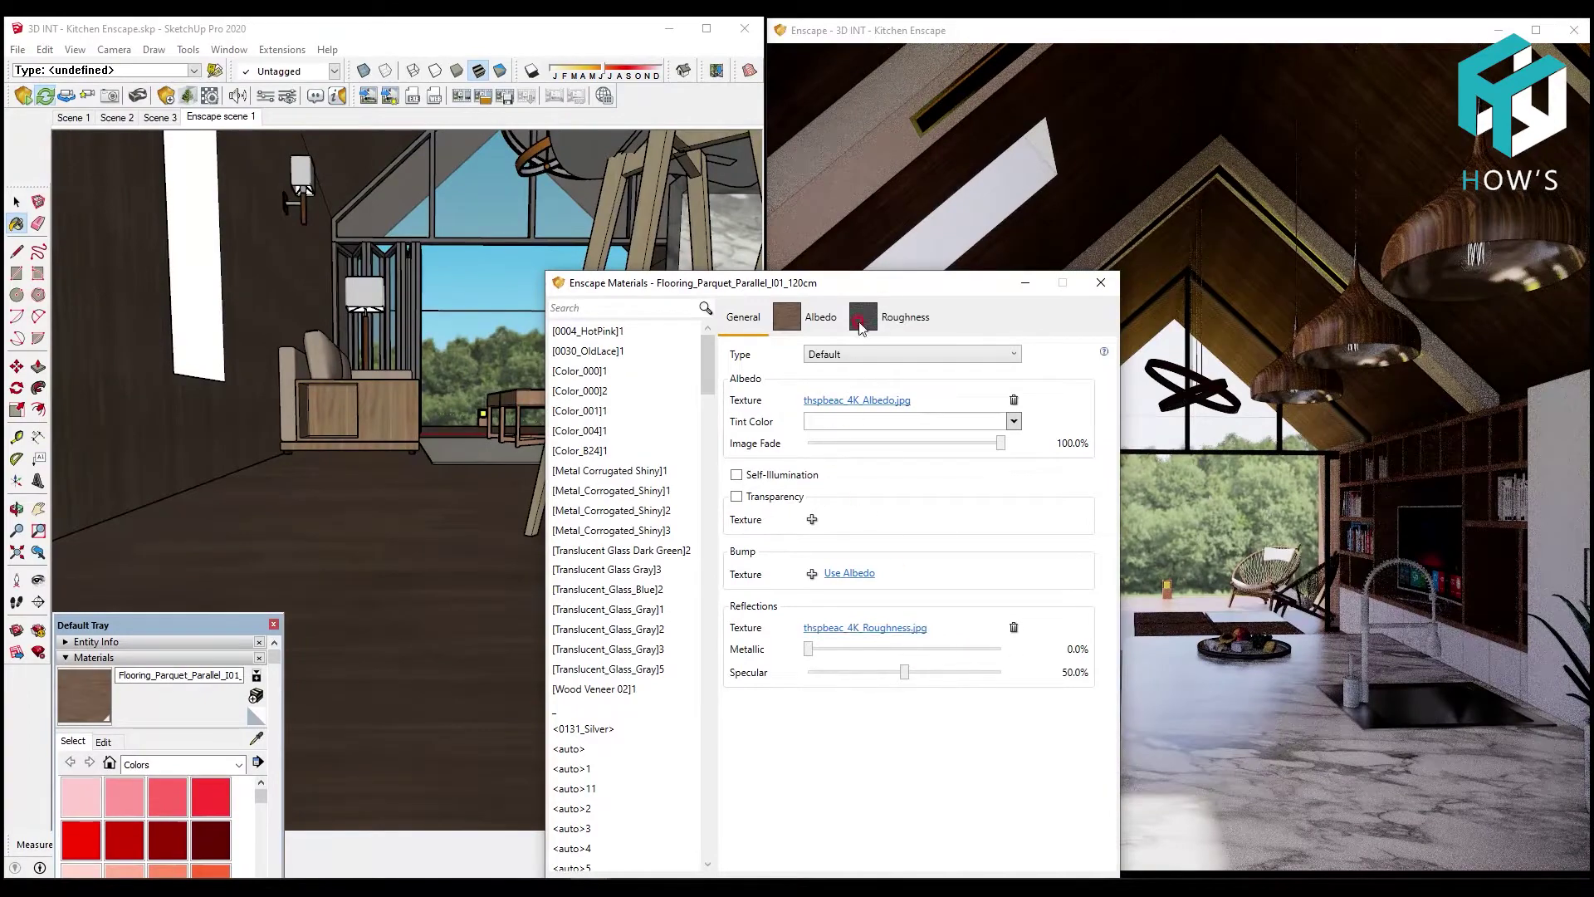
drag(860, 292, 471, 533)
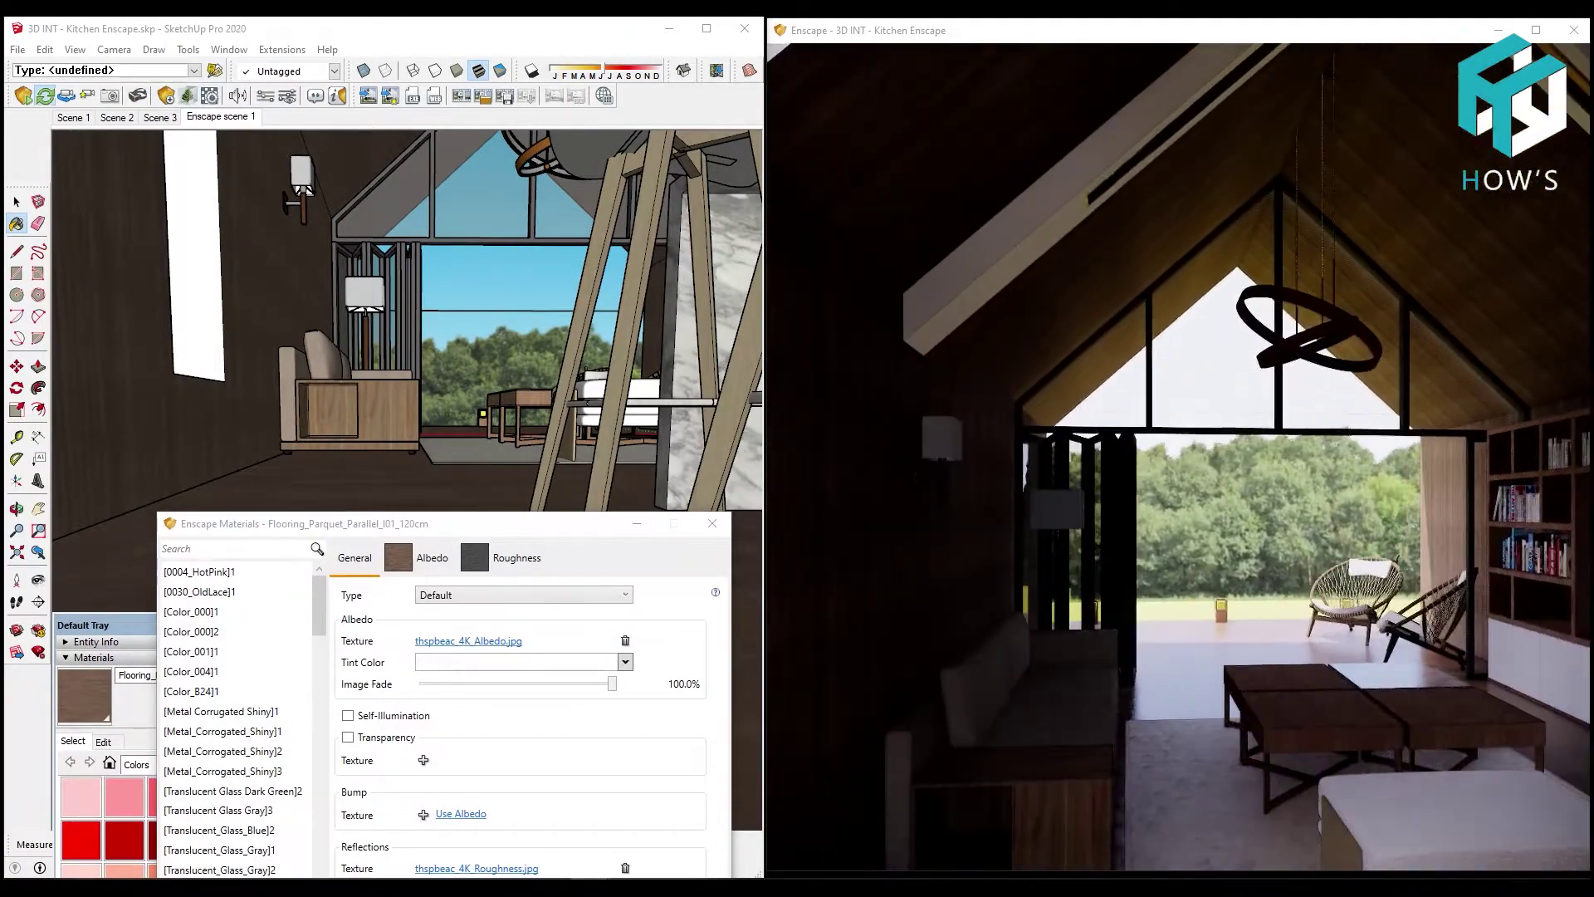
Lower Material8 roughness to 35.4% and set the rug material type to Carpet
drag(374, 523, 612, 549)
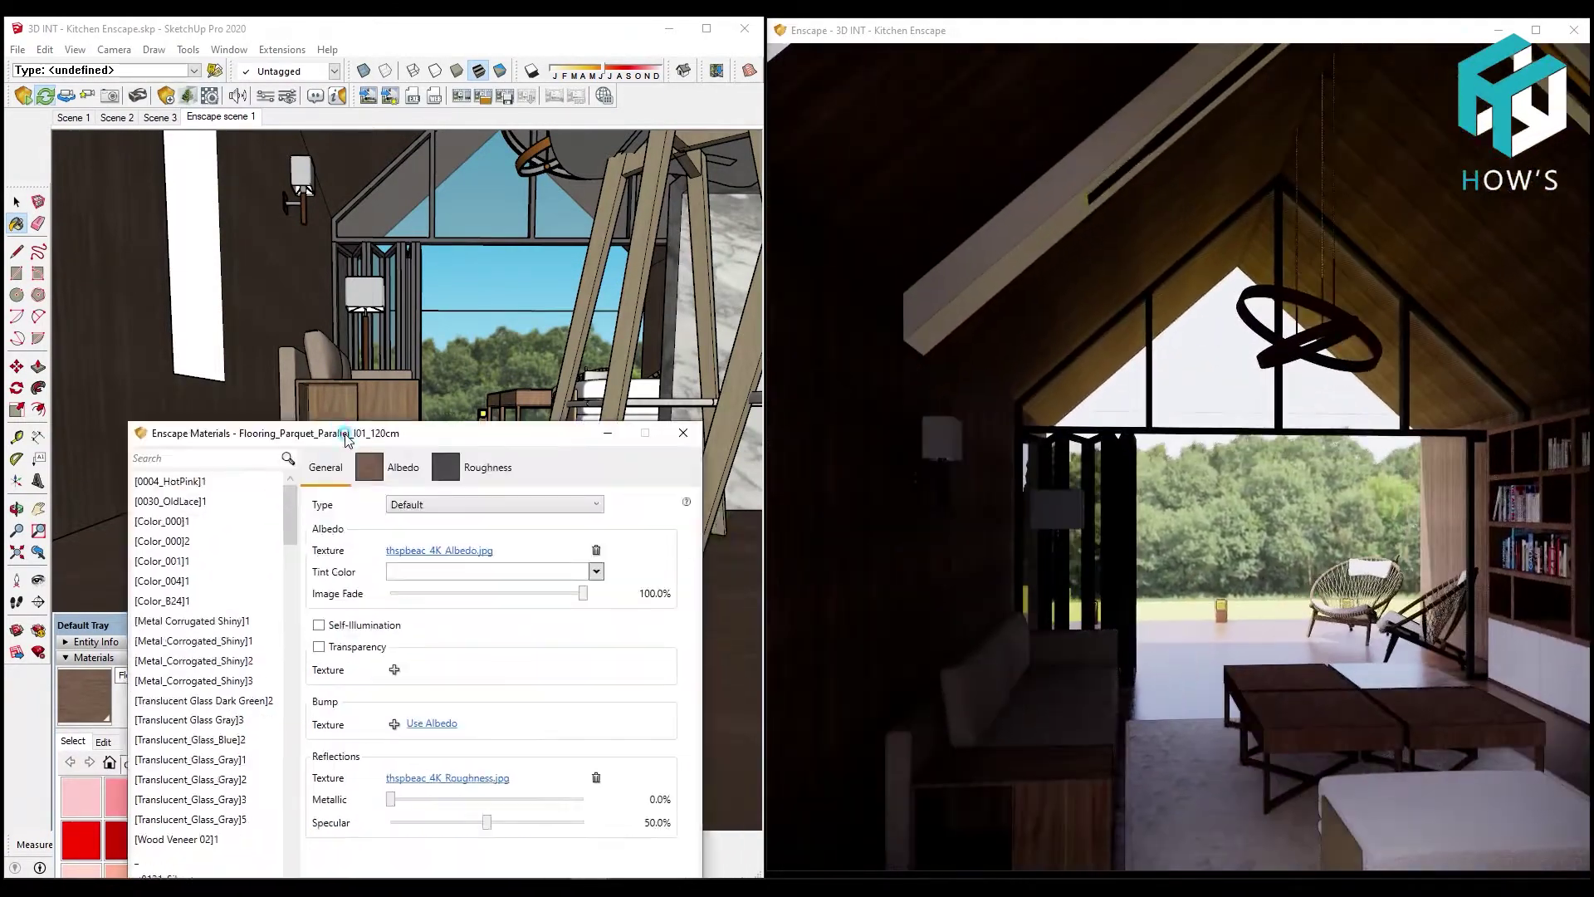
click(383, 398)
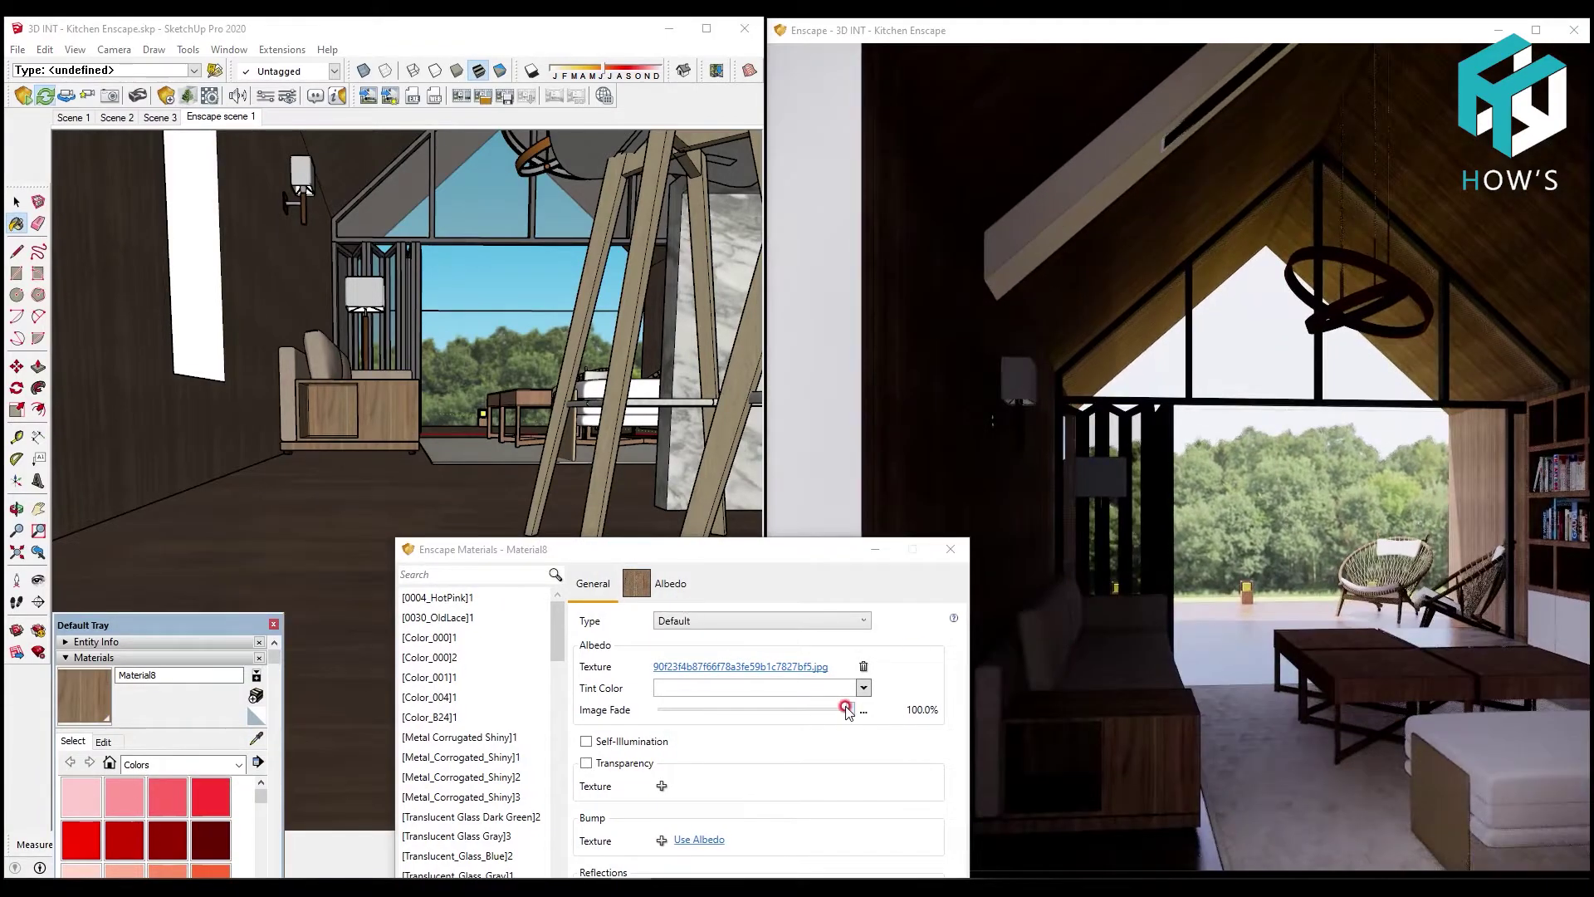
drag(776, 546, 736, 407)
drag(793, 752, 688, 757)
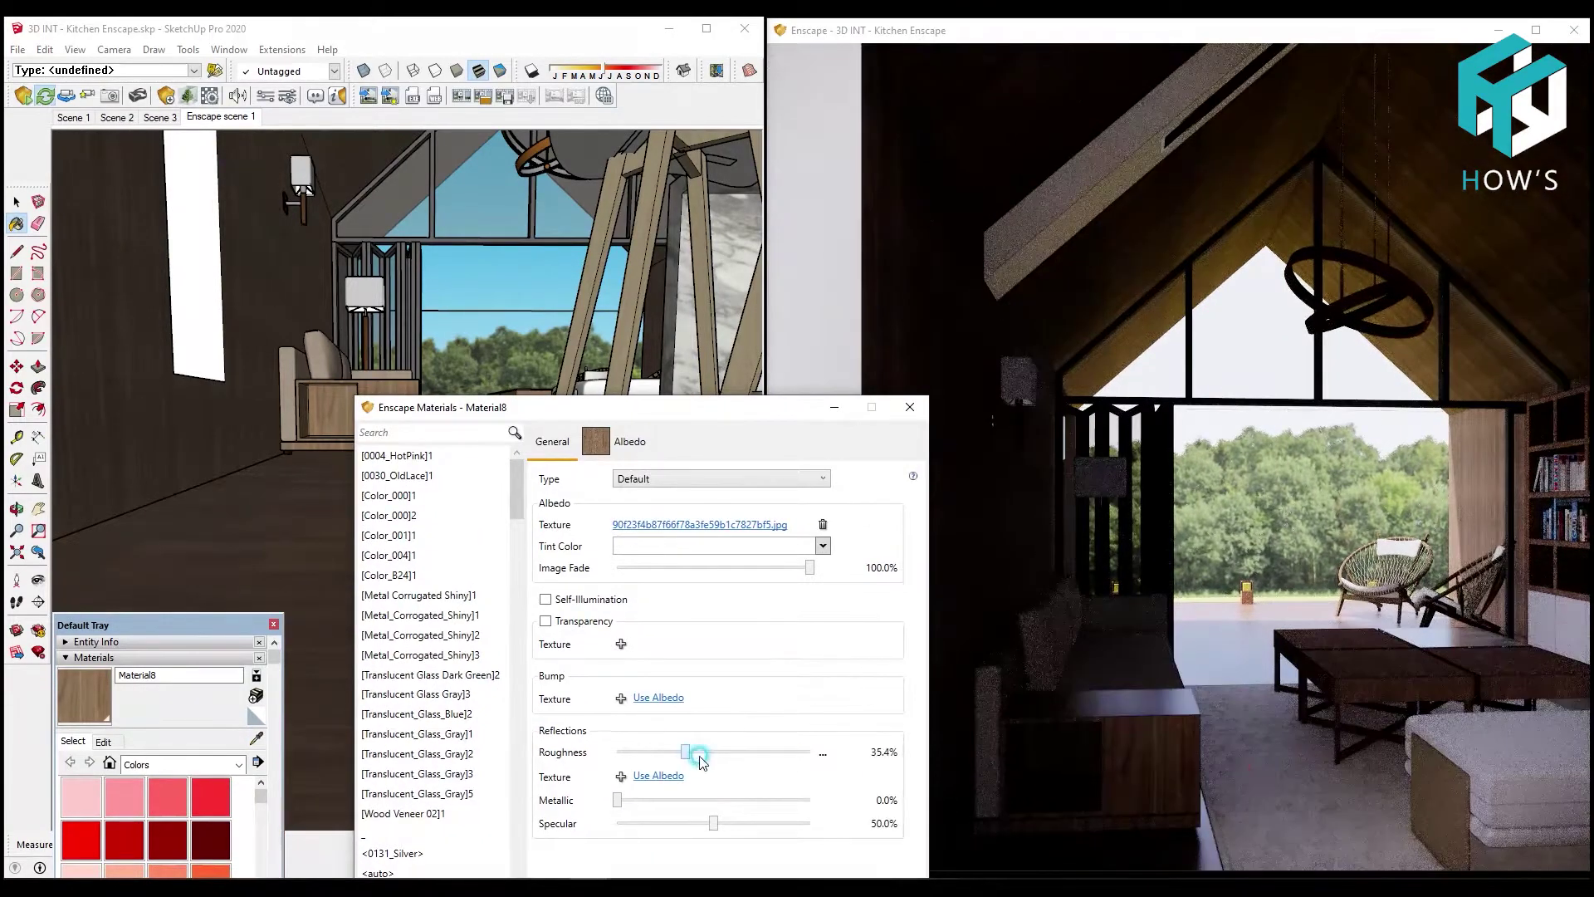
drag(716, 415, 748, 531)
alt+click(619, 390)
click(705, 595)
click(655, 694)
Drop the White1_Leather roughness from 90% to 29.3%
drag(758, 523, 627, 241)
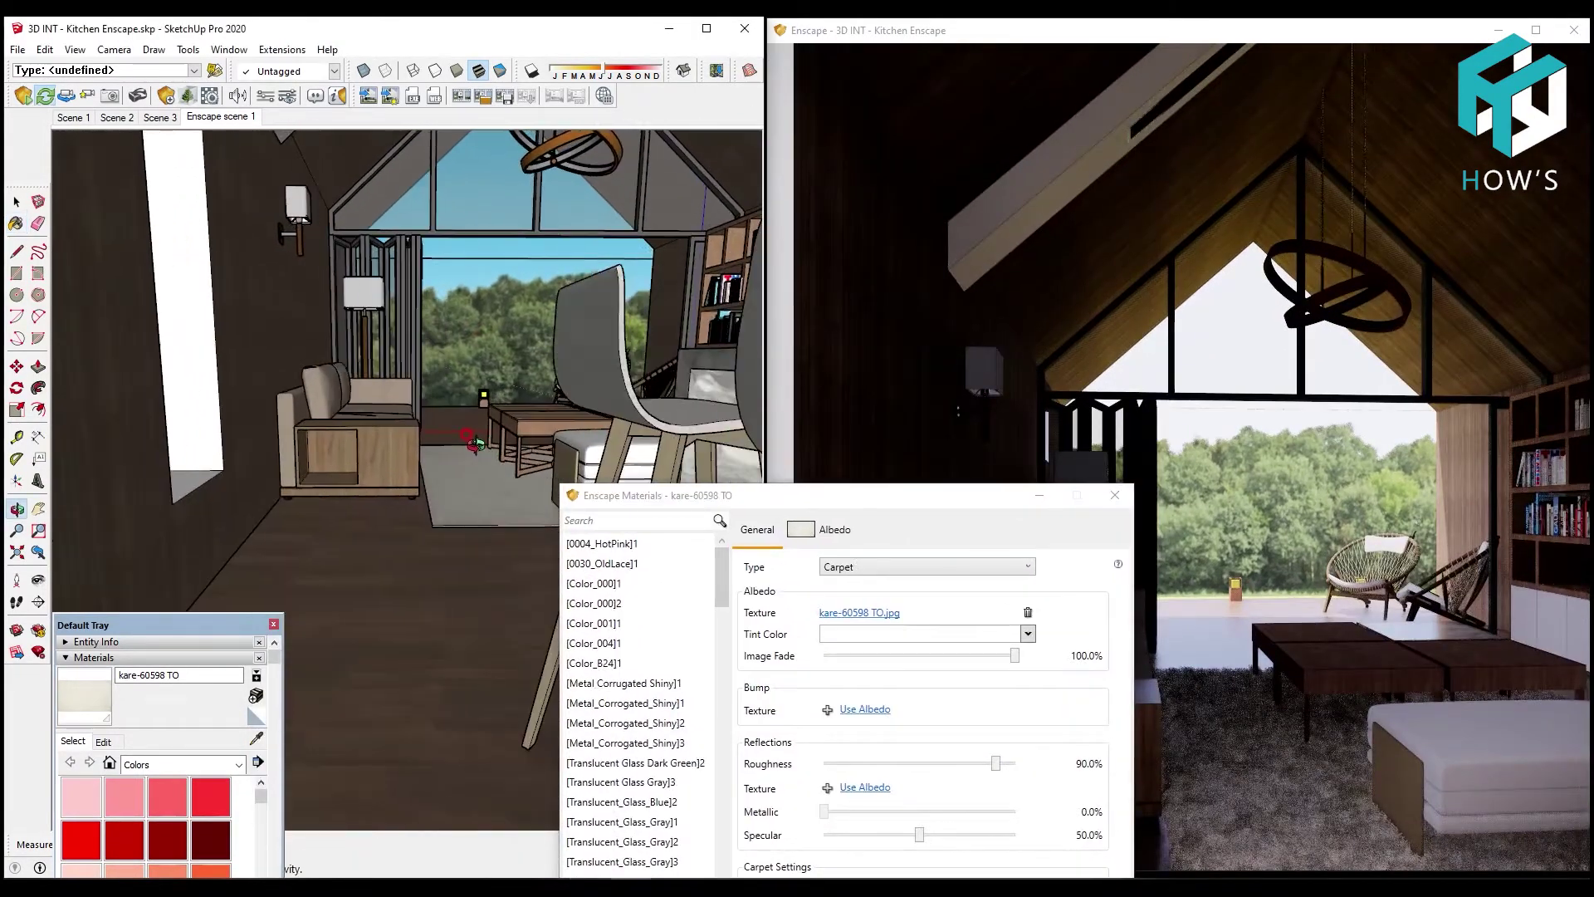
drag(839, 499, 799, 372)
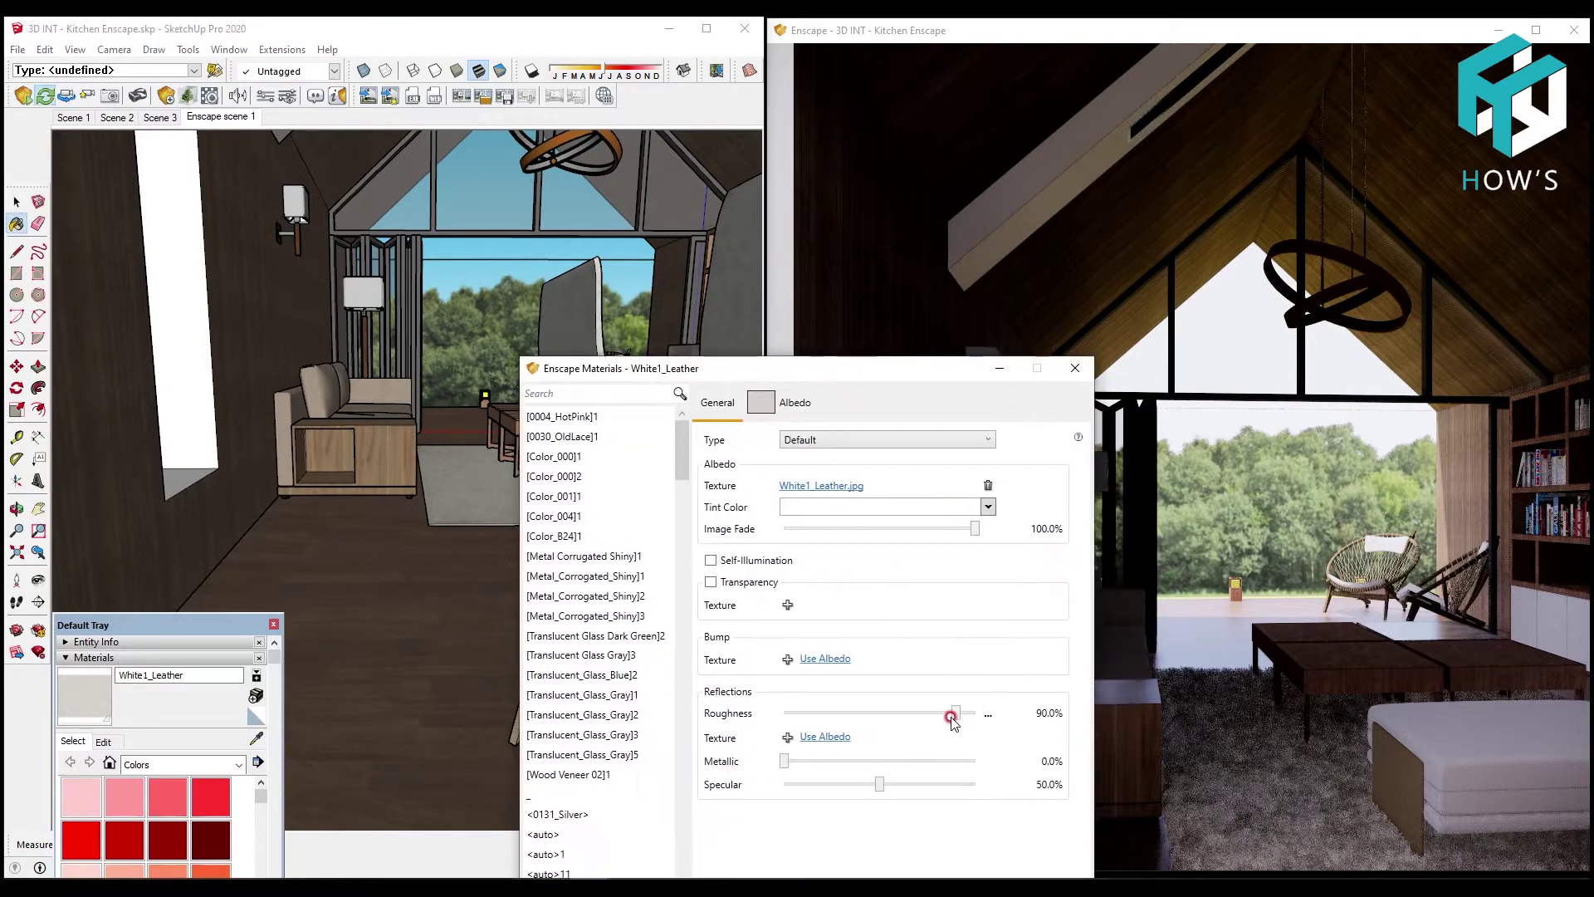
mouse_move(898, 372)
mouse_down()
mouse_move(680, 603)
mouse_move(674, 395)
mouse_up()
drag(698, 739, 661, 754)
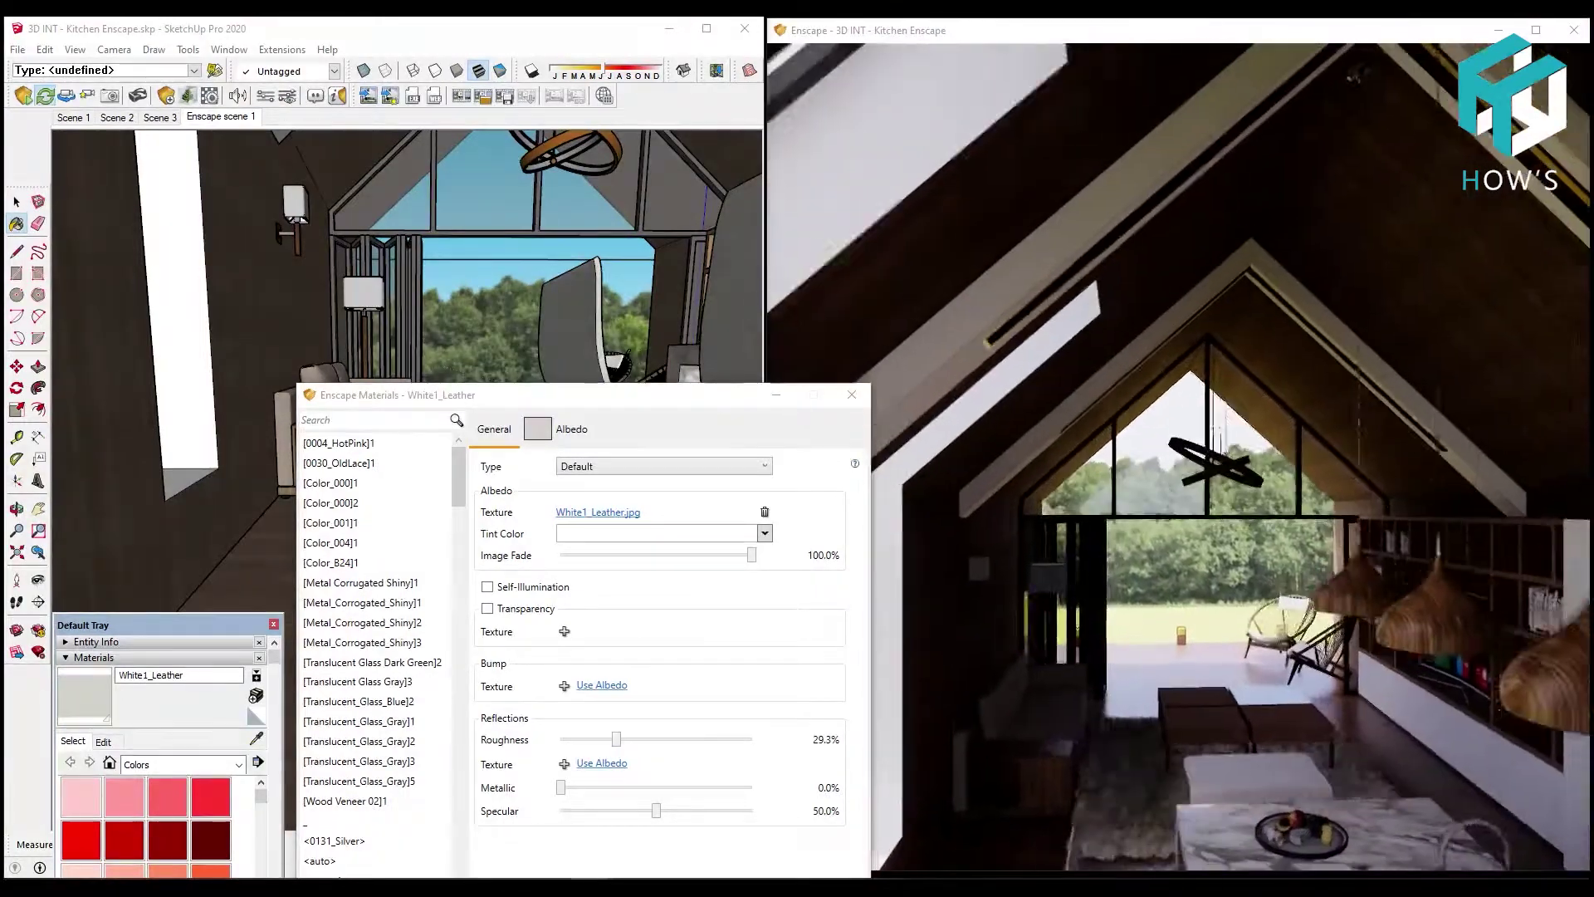
mouse_move(1196, 719)
mouse_down()
mouse_move(1196, 582)
mouse_move(1259, 781)
mouse_up()
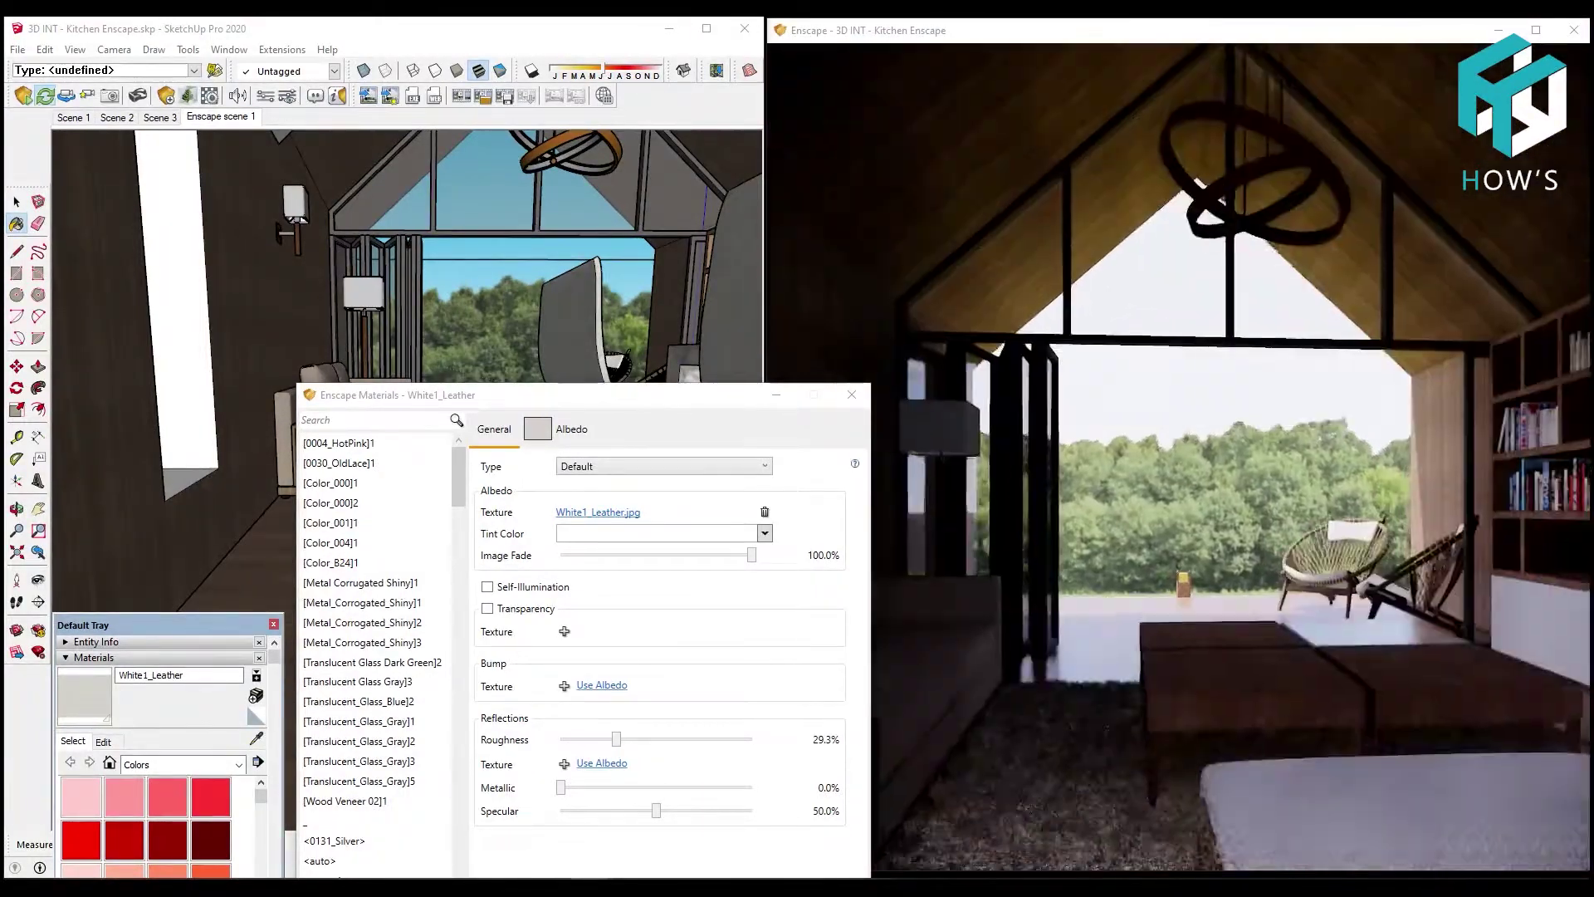
mouse_move(415, 394)
mouse_down()
mouse_move(385, 551)
mouse_move(404, 234)
mouse_up()
Lower the wood veneer roughness to 41.7%
click(527, 407)
click(650, 581)
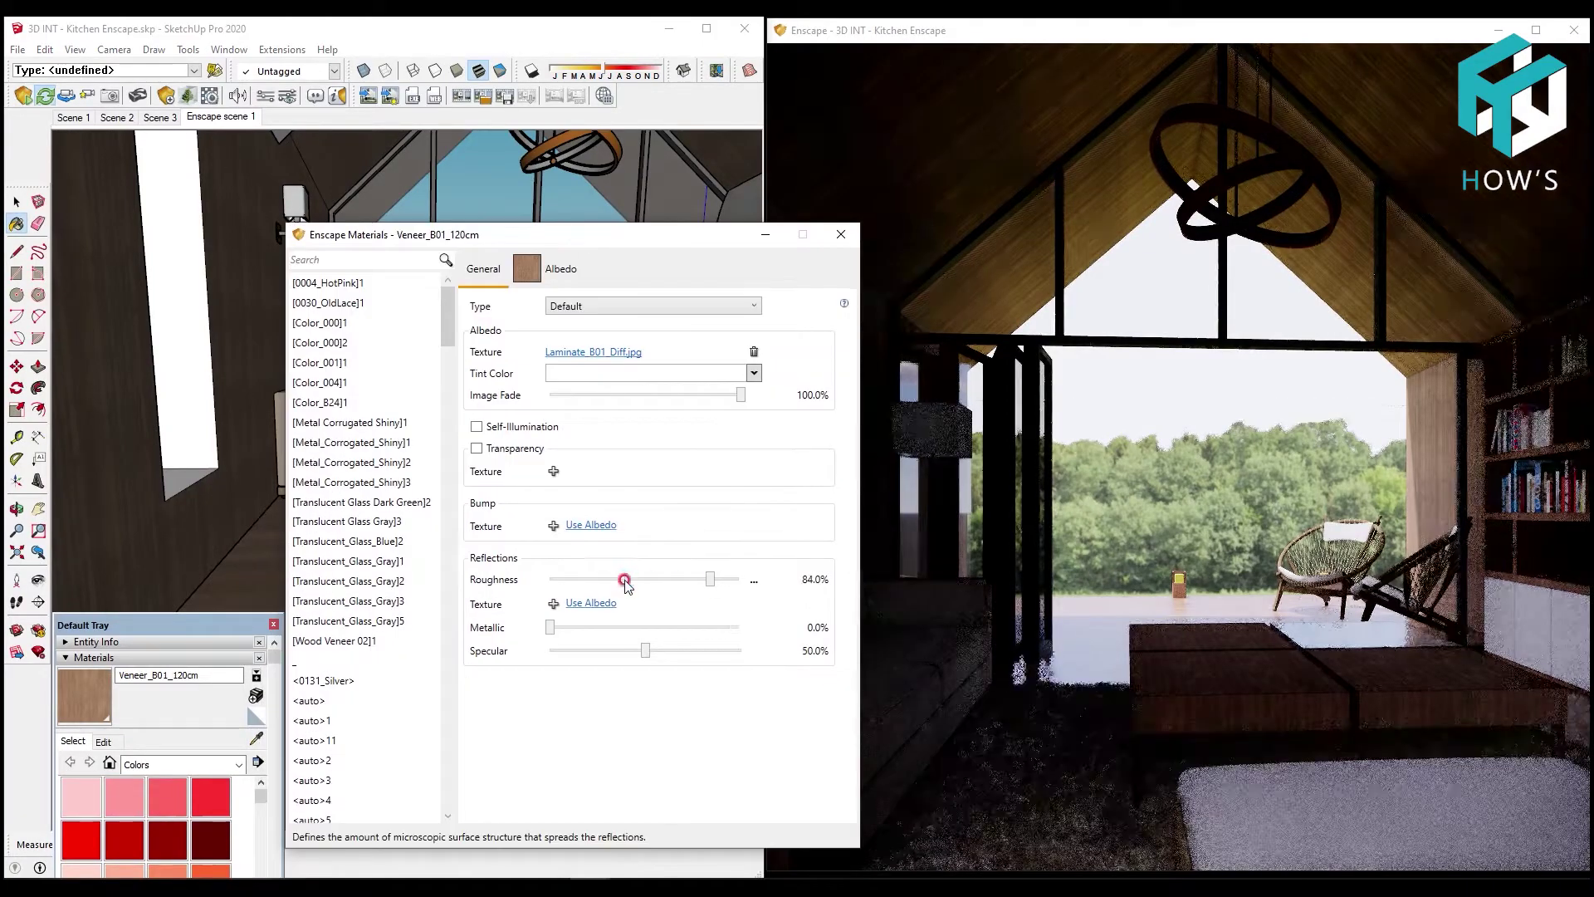
drag(648, 582, 630, 581)
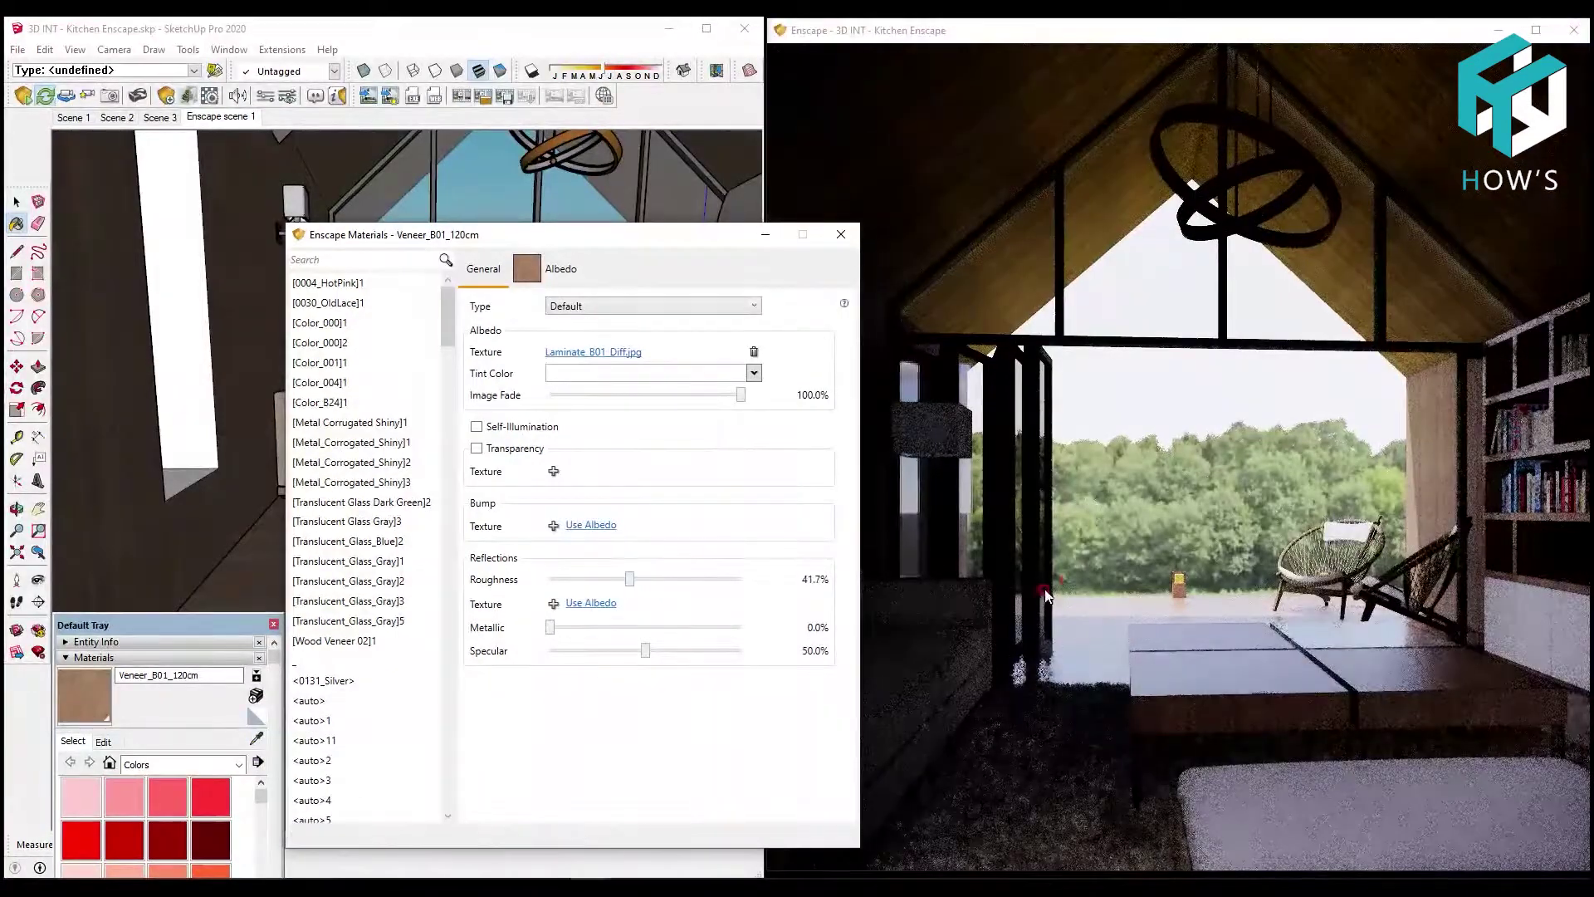
drag(471, 238, 429, 296)
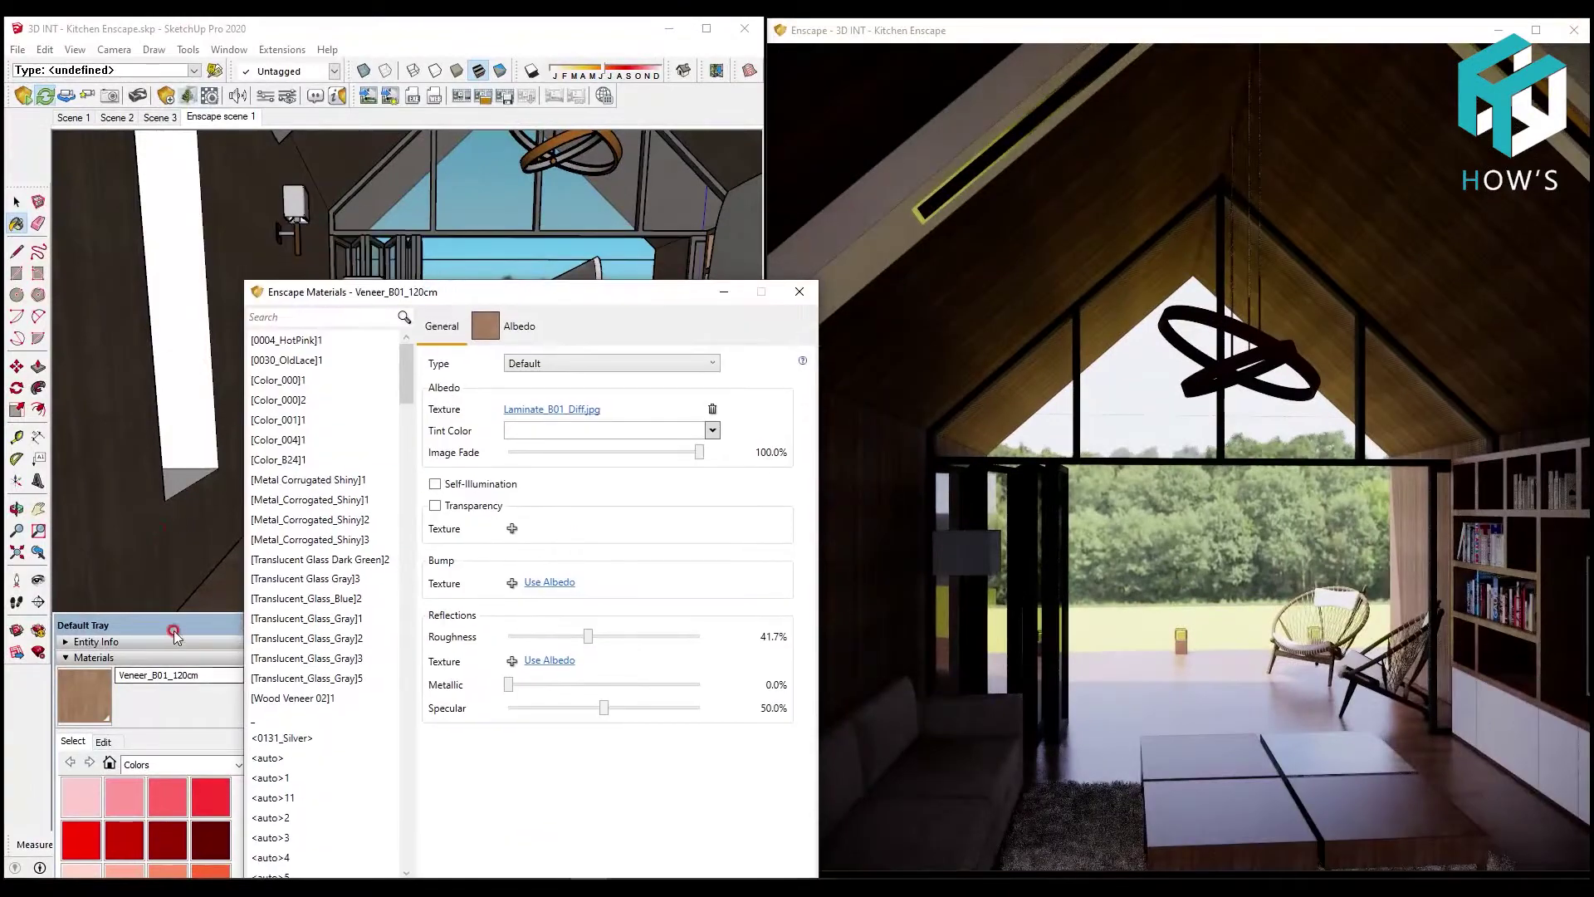
Make the ring lamp's brown material strongly metallic and adjust its roughness
click(254, 731)
click(544, 124)
mouse_move(509, 664)
mouse_down()
mouse_move(689, 664)
mouse_move(548, 617)
mouse_up()
click(647, 617)
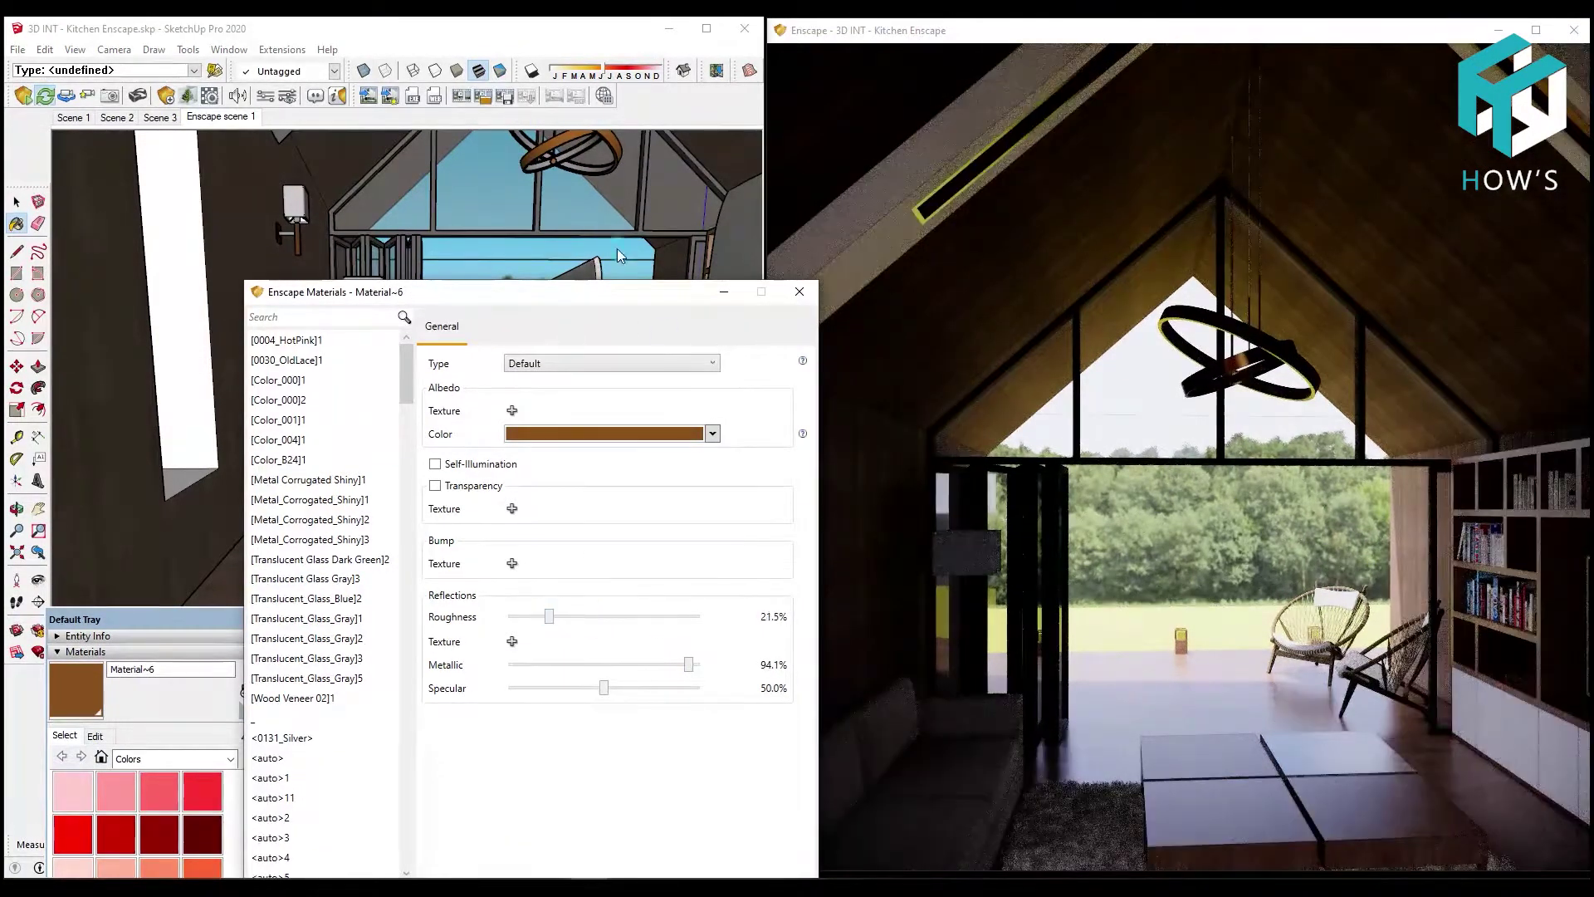
drag(223, 625, 220, 612)
scroll(571, 220, up, 3)
scroll(571, 220, up, 3)
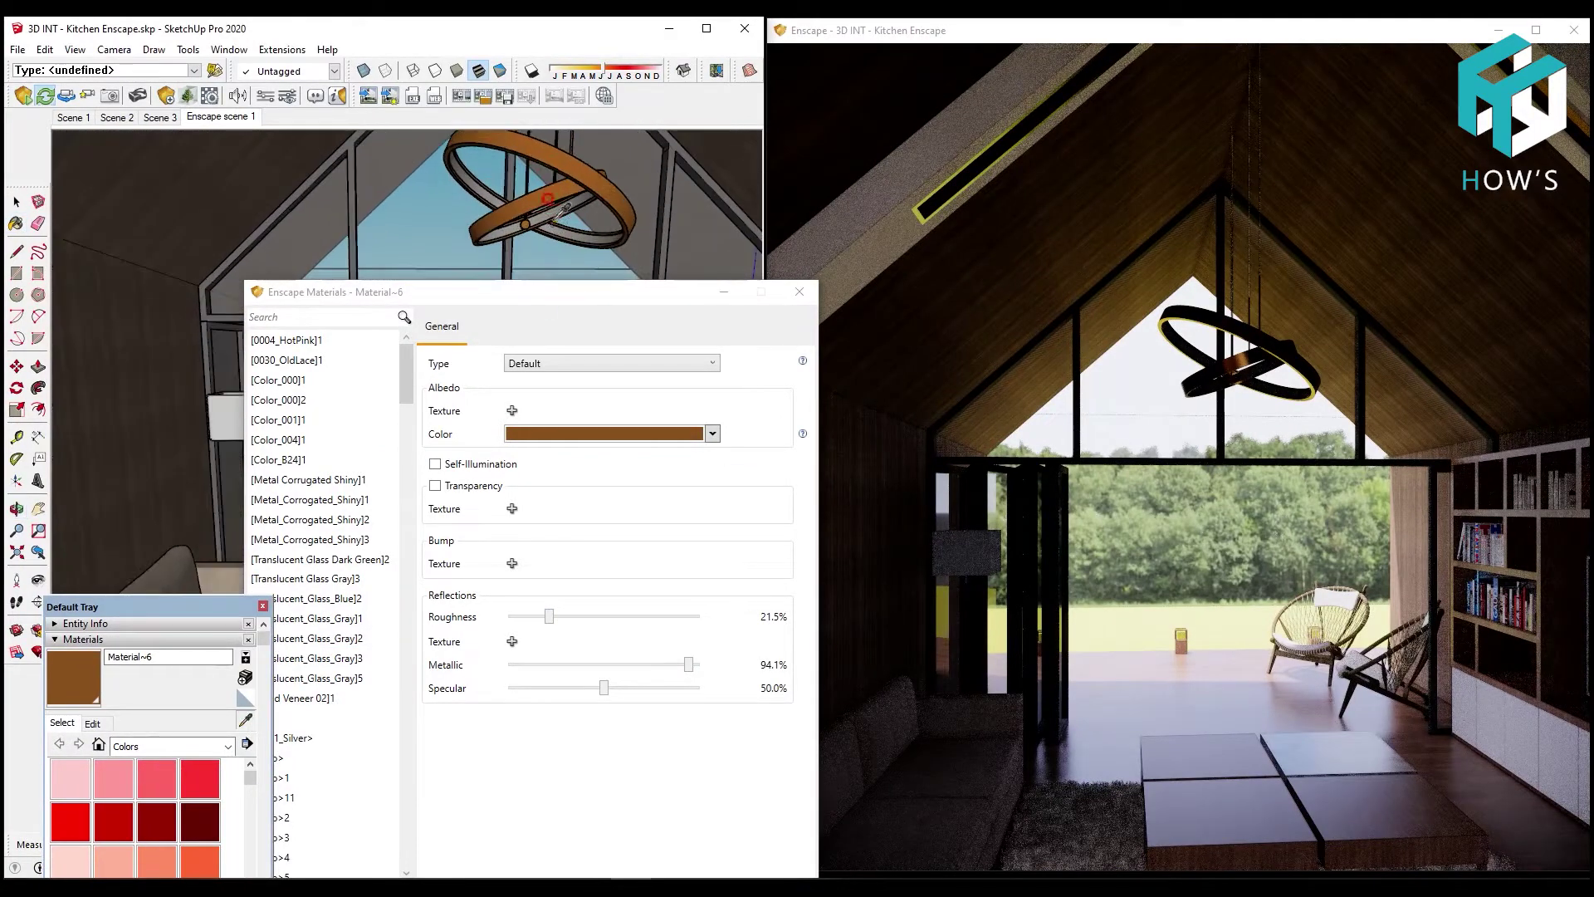
Make the ring lamp's inner grey material self-illuminate at 20226 cd/m²
click(571, 220)
click(435, 463)
click(652, 488)
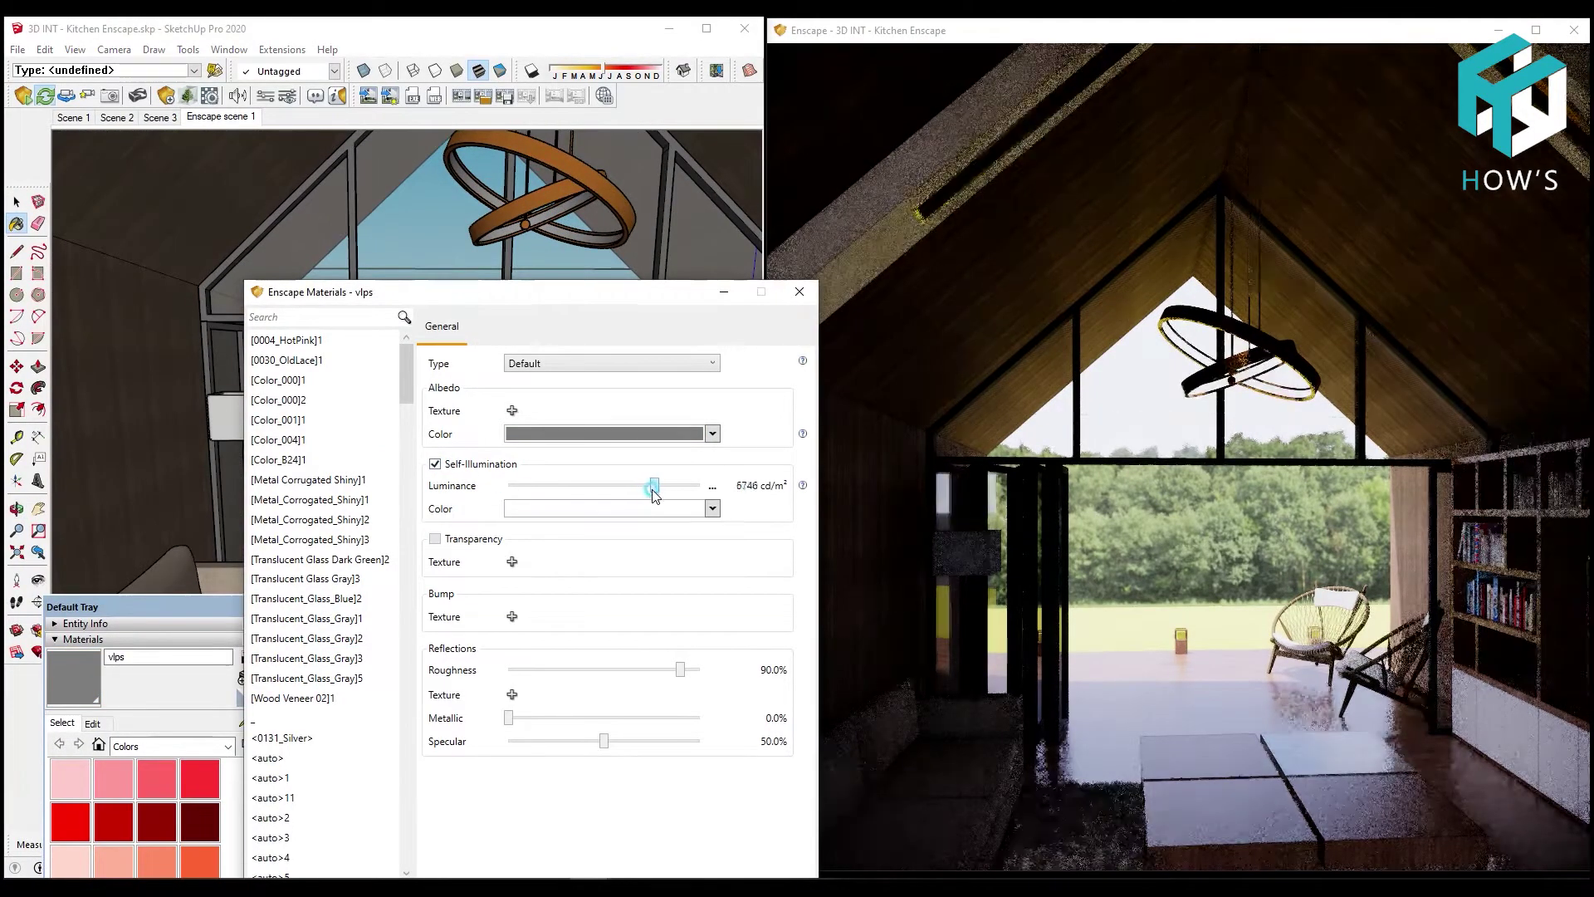
drag(667, 490, 673, 486)
drag(697, 316, 629, 640)
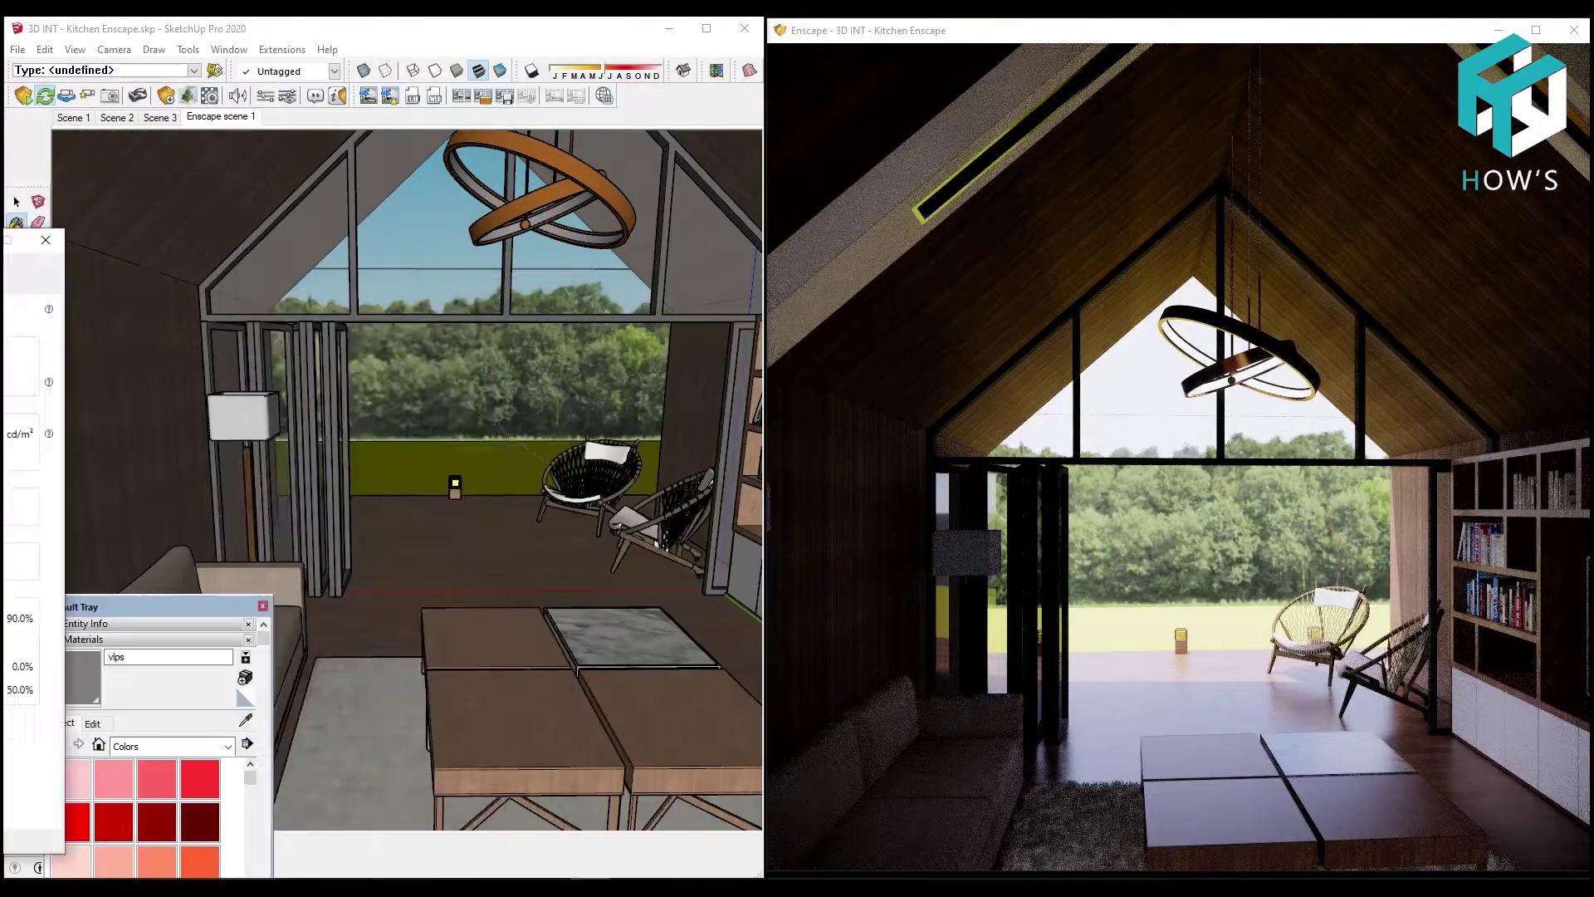
Return to the Enscape scene 1 view of the island and sample a metal material
scroll(463, 405, down, 3)
scroll(463, 406, down, 3)
scroll(471, 410, down, 3)
scroll(471, 410, down, 2)
click(221, 116)
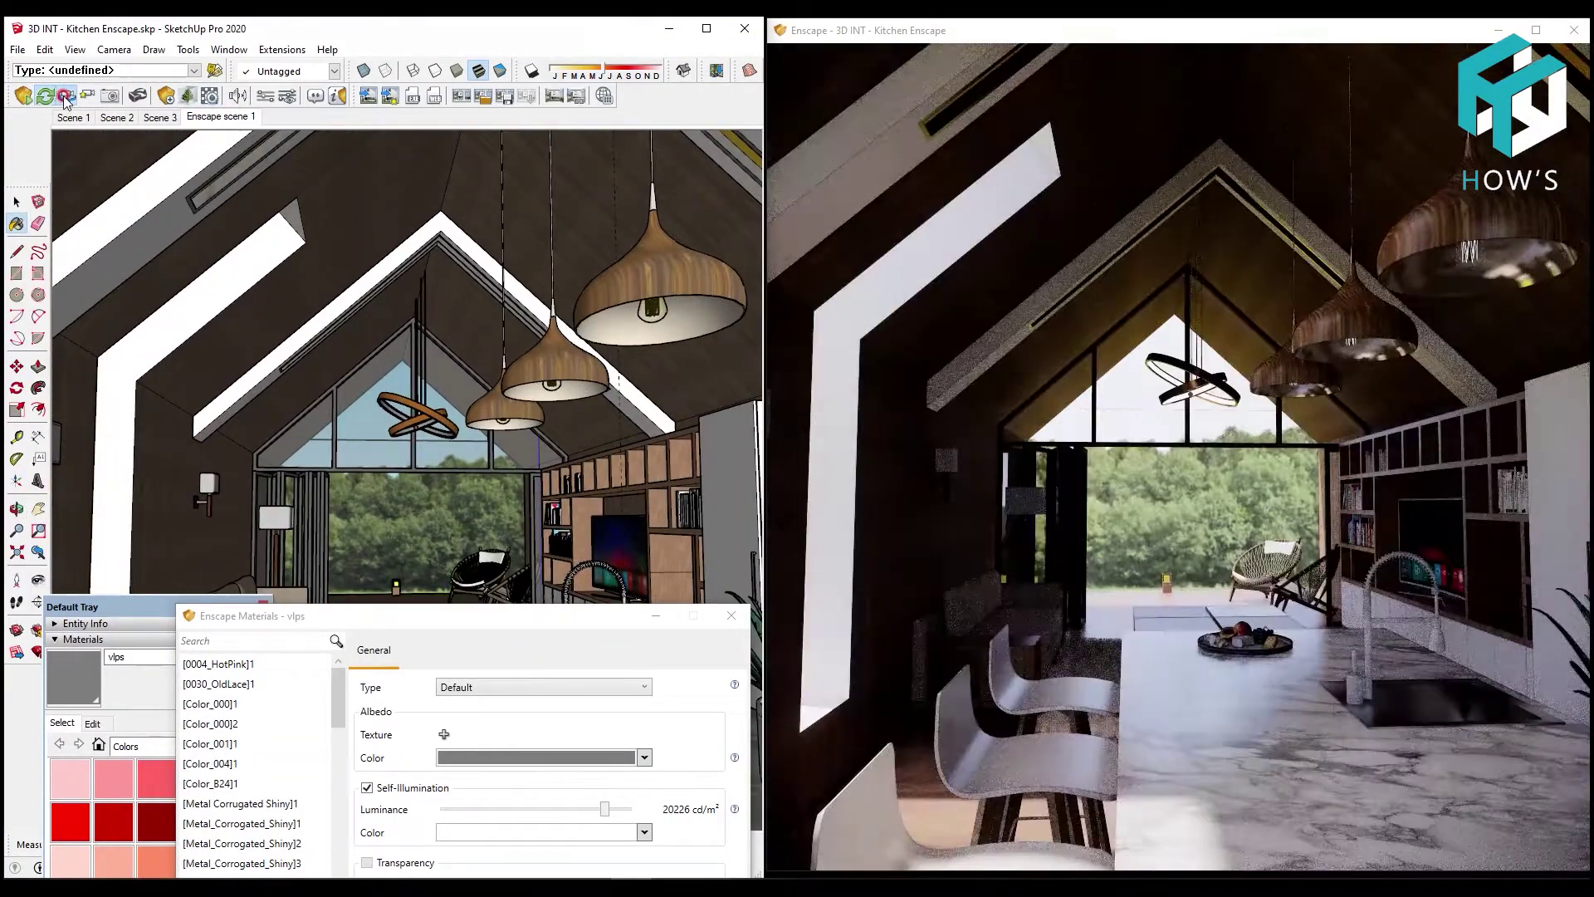
click(910, 277)
middle_drag(674, 505, 563, 529)
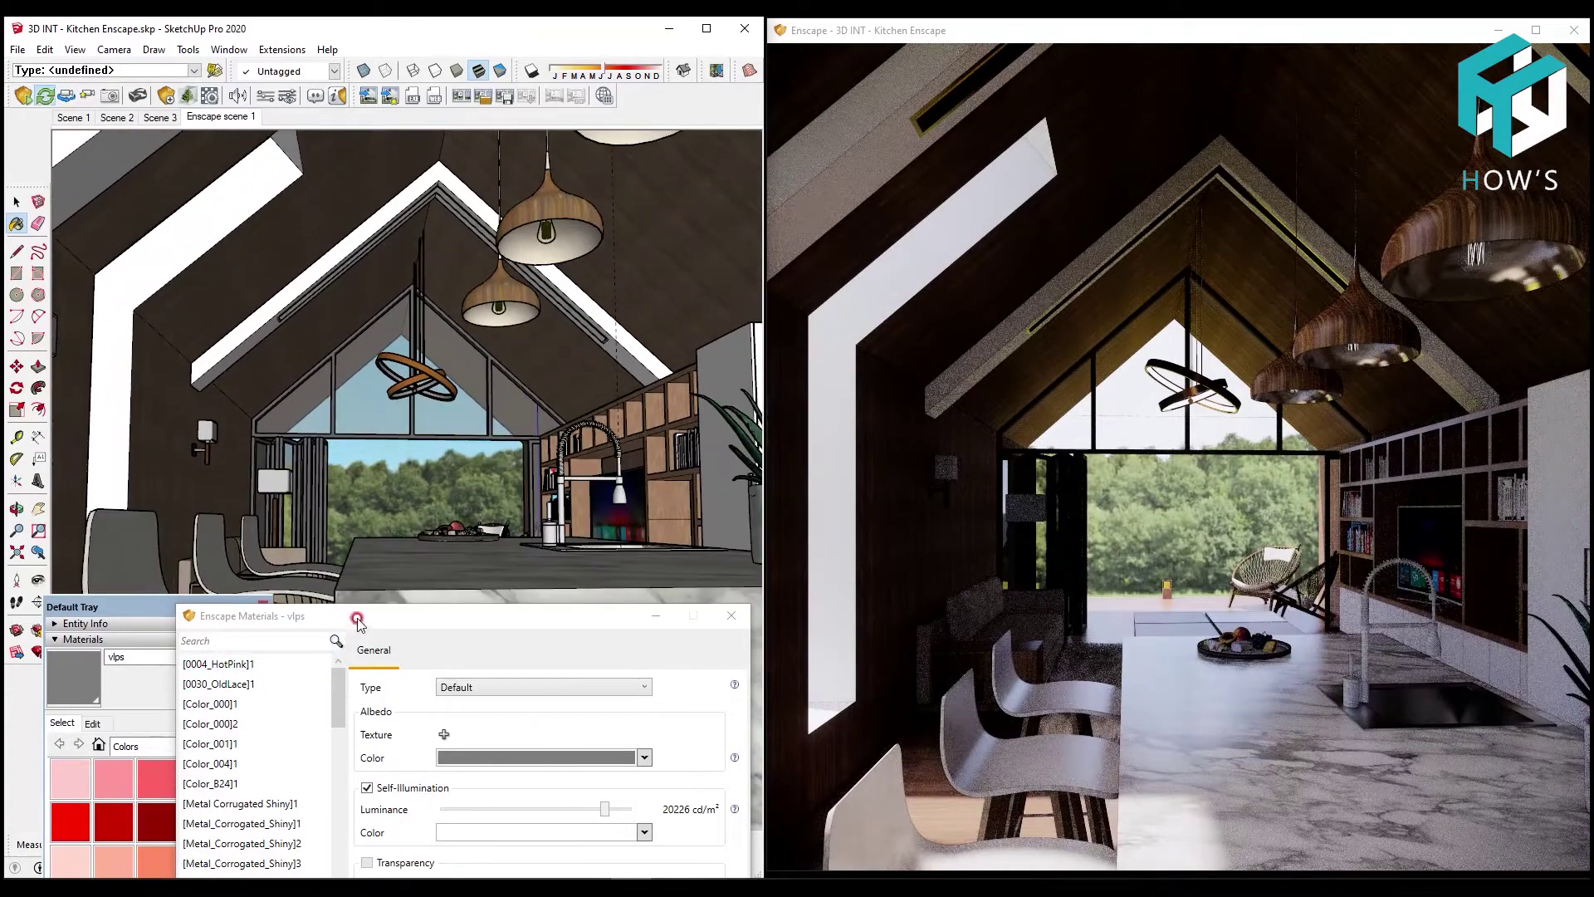
drag(357, 618, 460, 674)
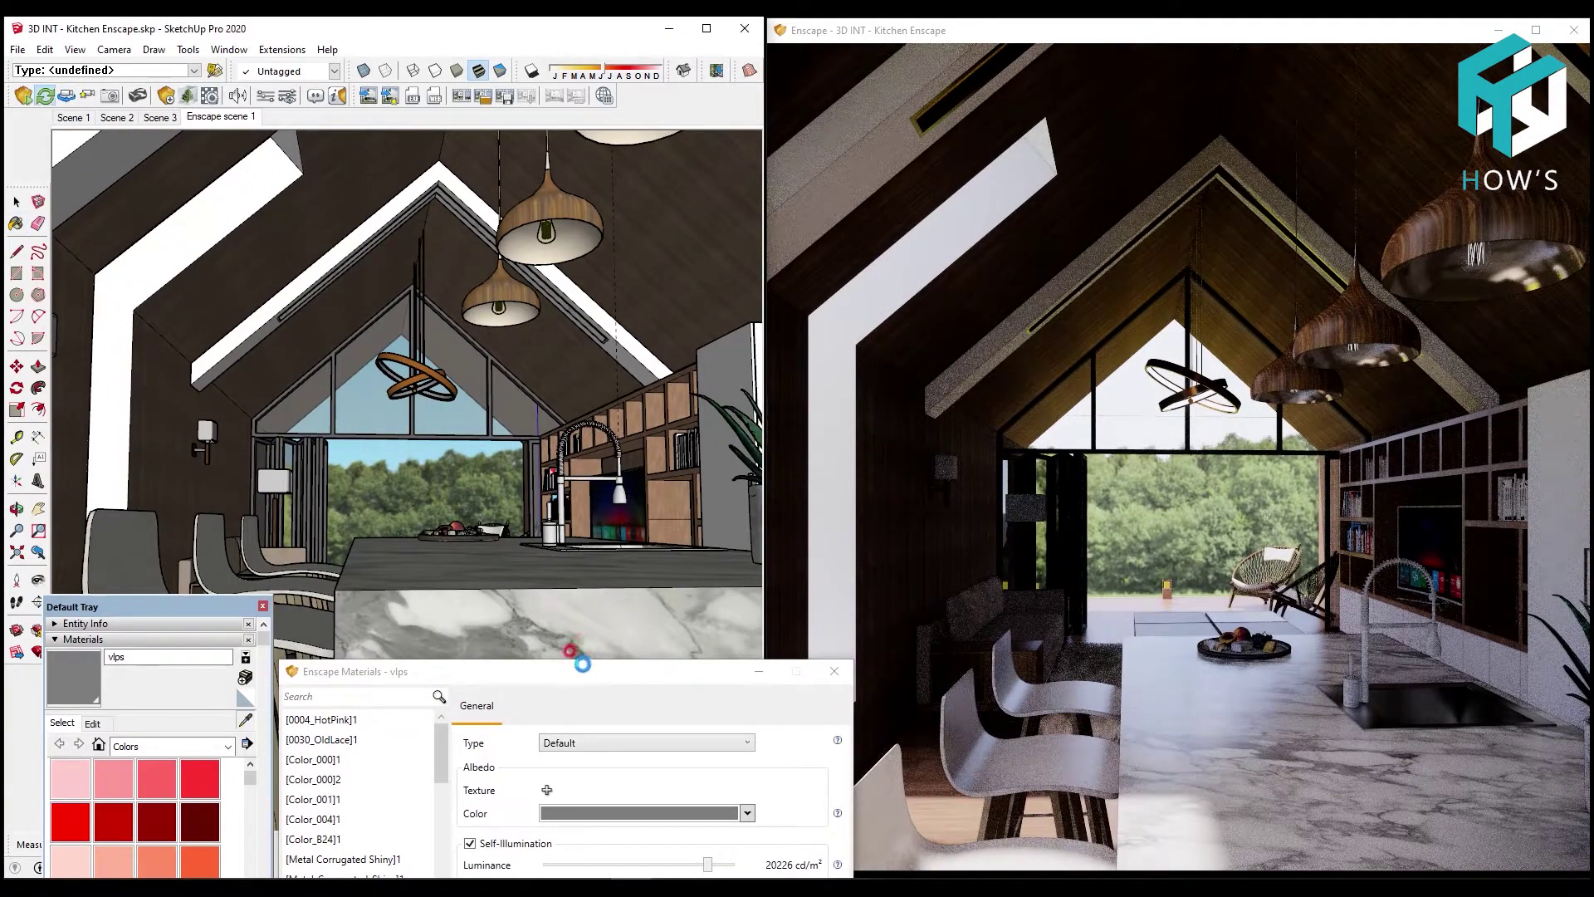
alt+click(638, 520)
click(167, 678)
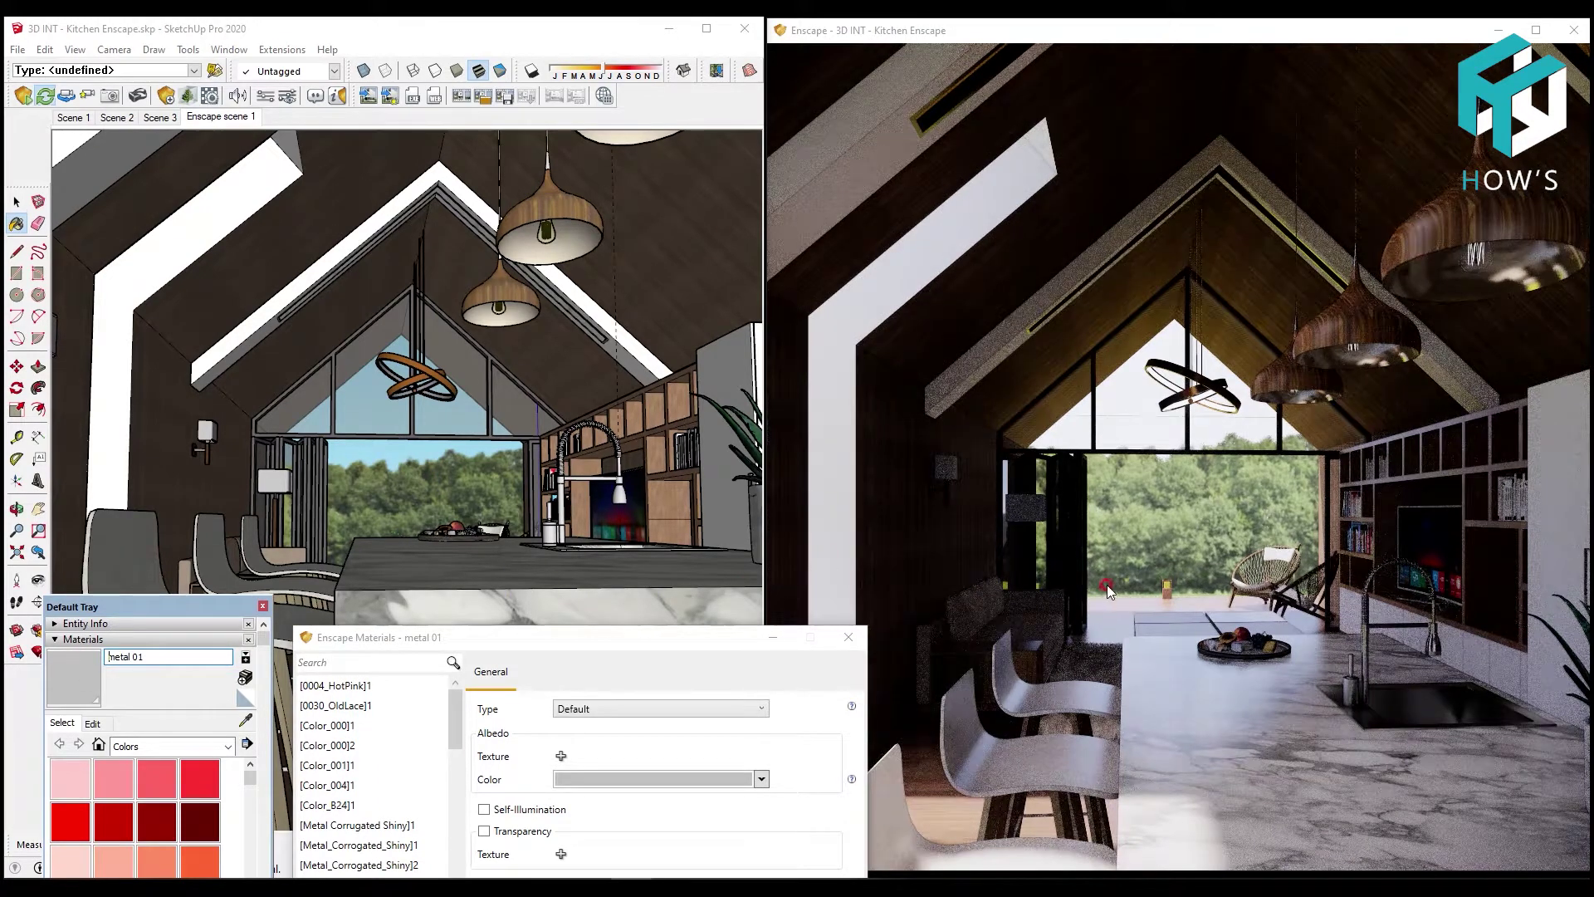
Make the yellow ceiling strip (Color D04) glow at 11112 cd/m²
drag(1109, 591, 1108, 648)
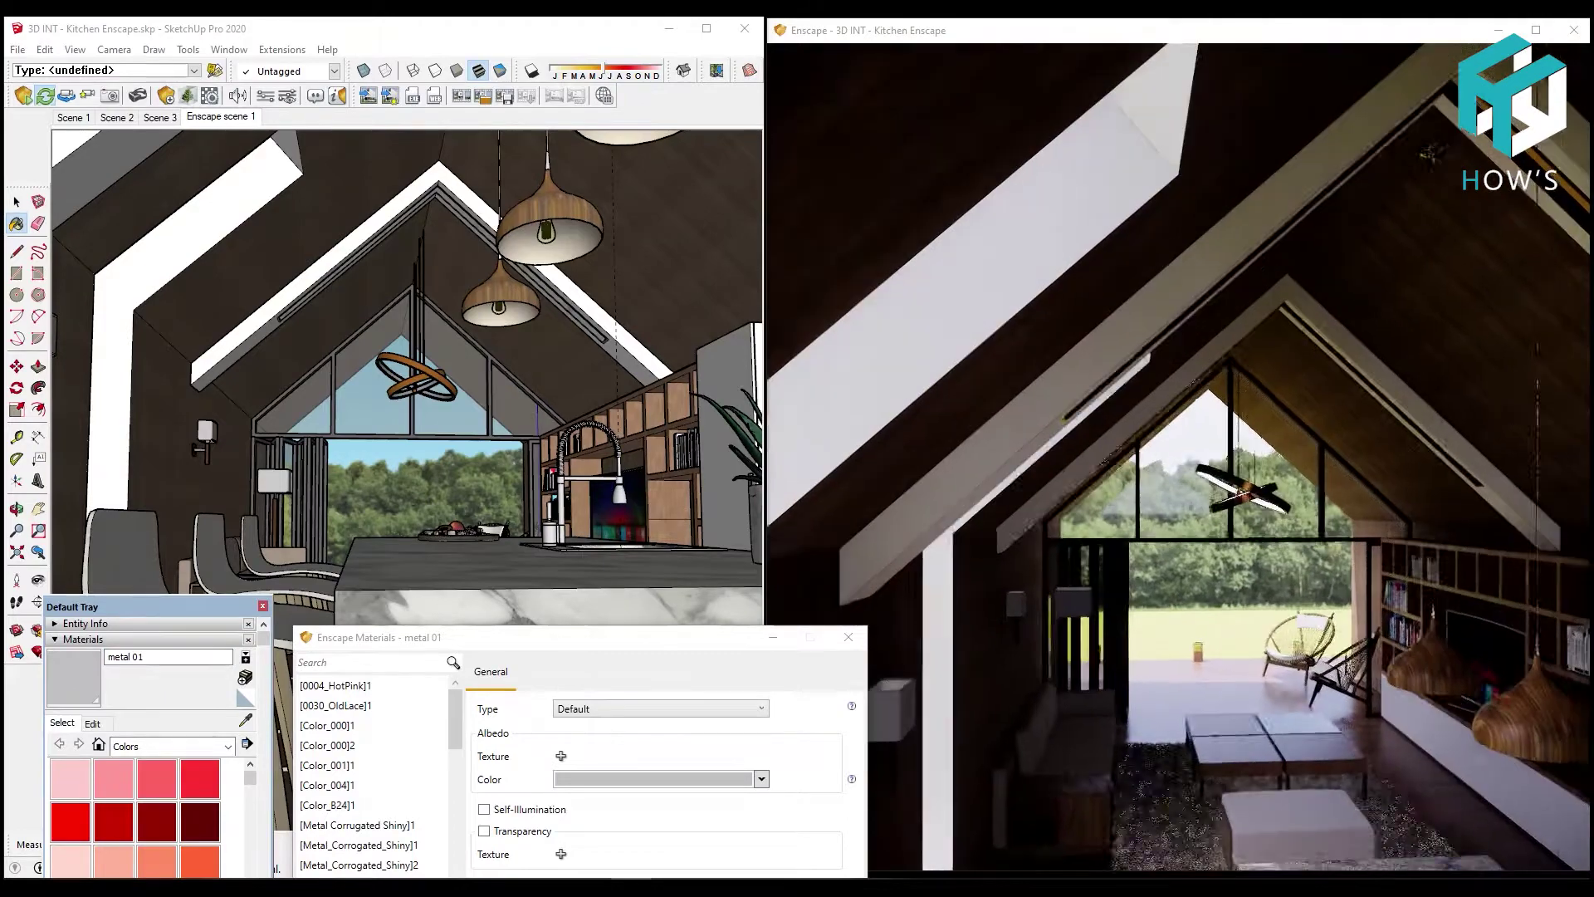
mouse_move(249, 465)
middle_down()
mouse_move(218, 259)
mouse_move(236, 434)
middle_up()
scroll(125, 310, up, 5)
alt+click(117, 319)
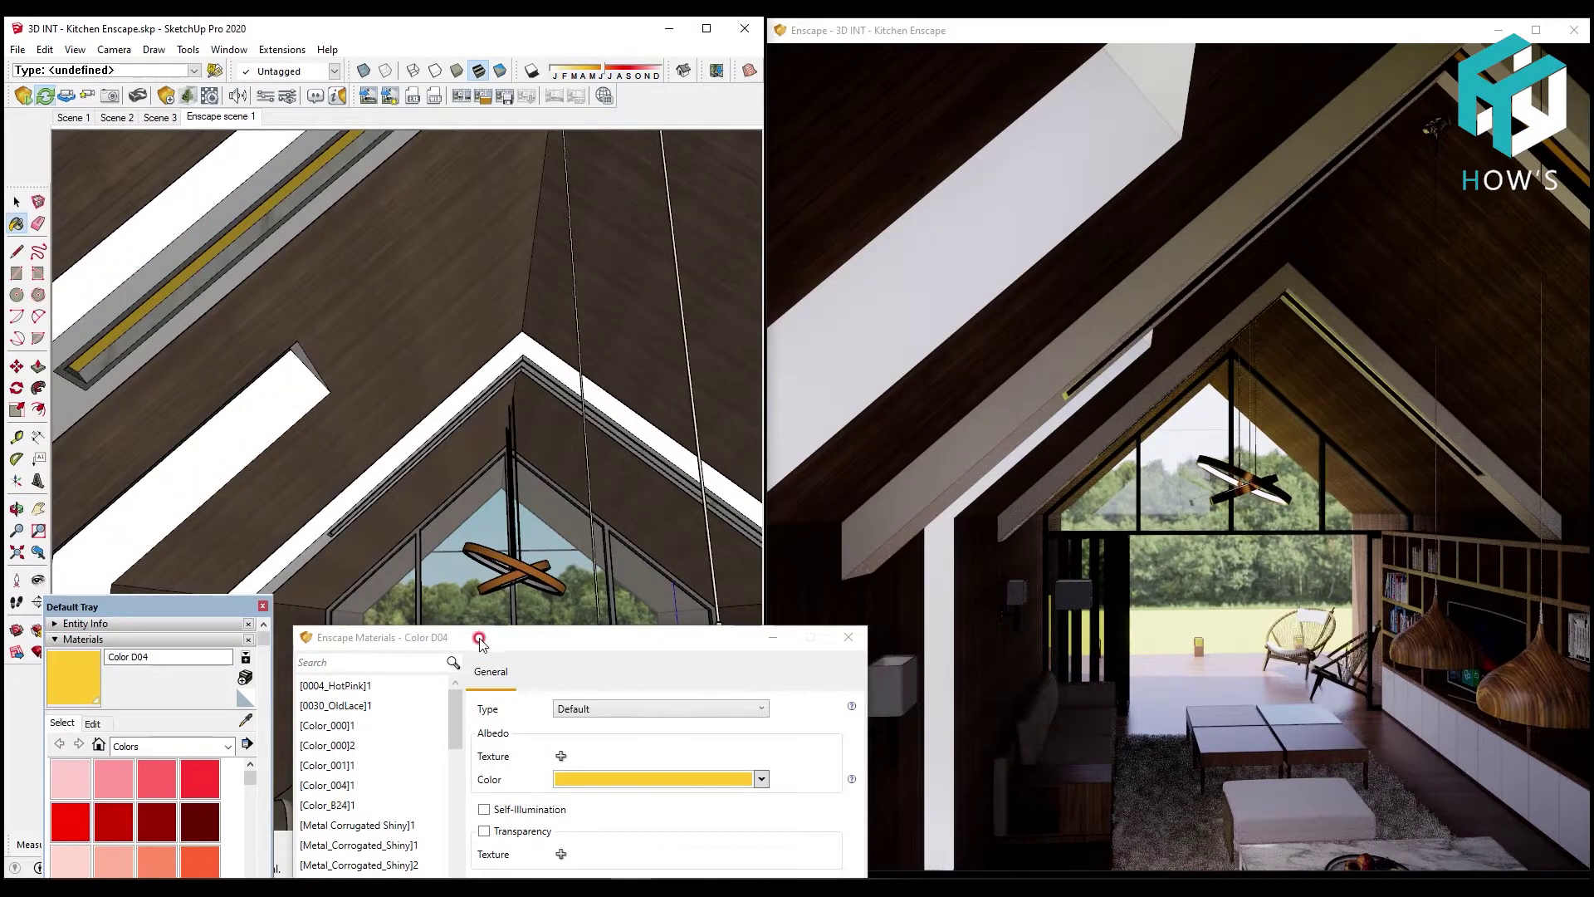
drag(654, 689, 667, 688)
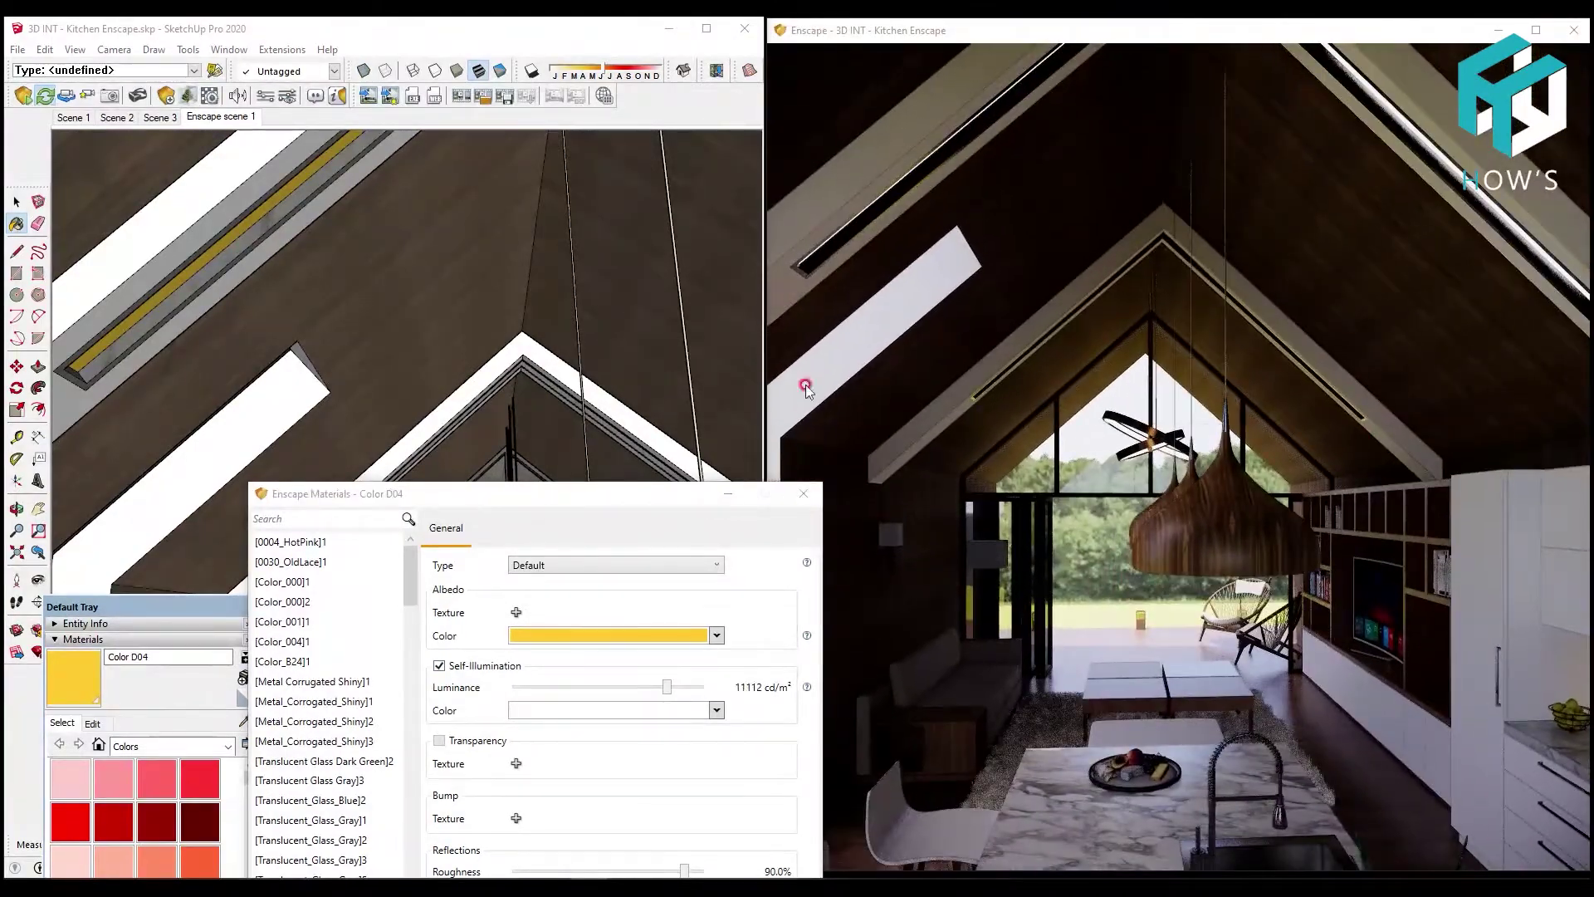
middle_drag(249, 290, 237, 141)
Lower the white cabinet material Color M00 roughness to 12.4%
click(221, 117)
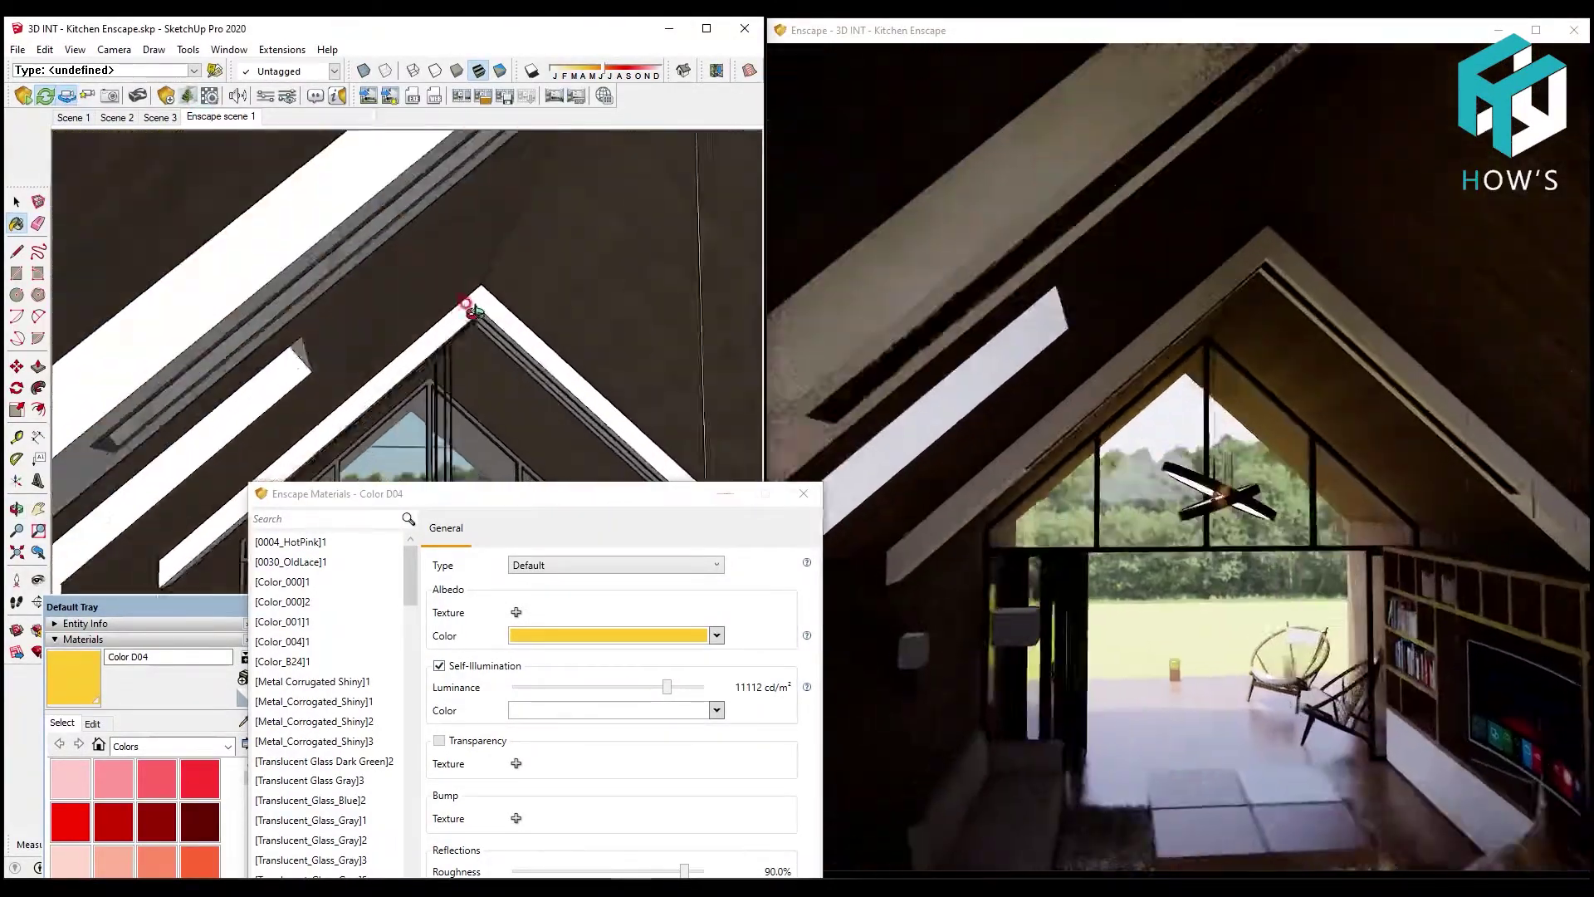
click(248, 723)
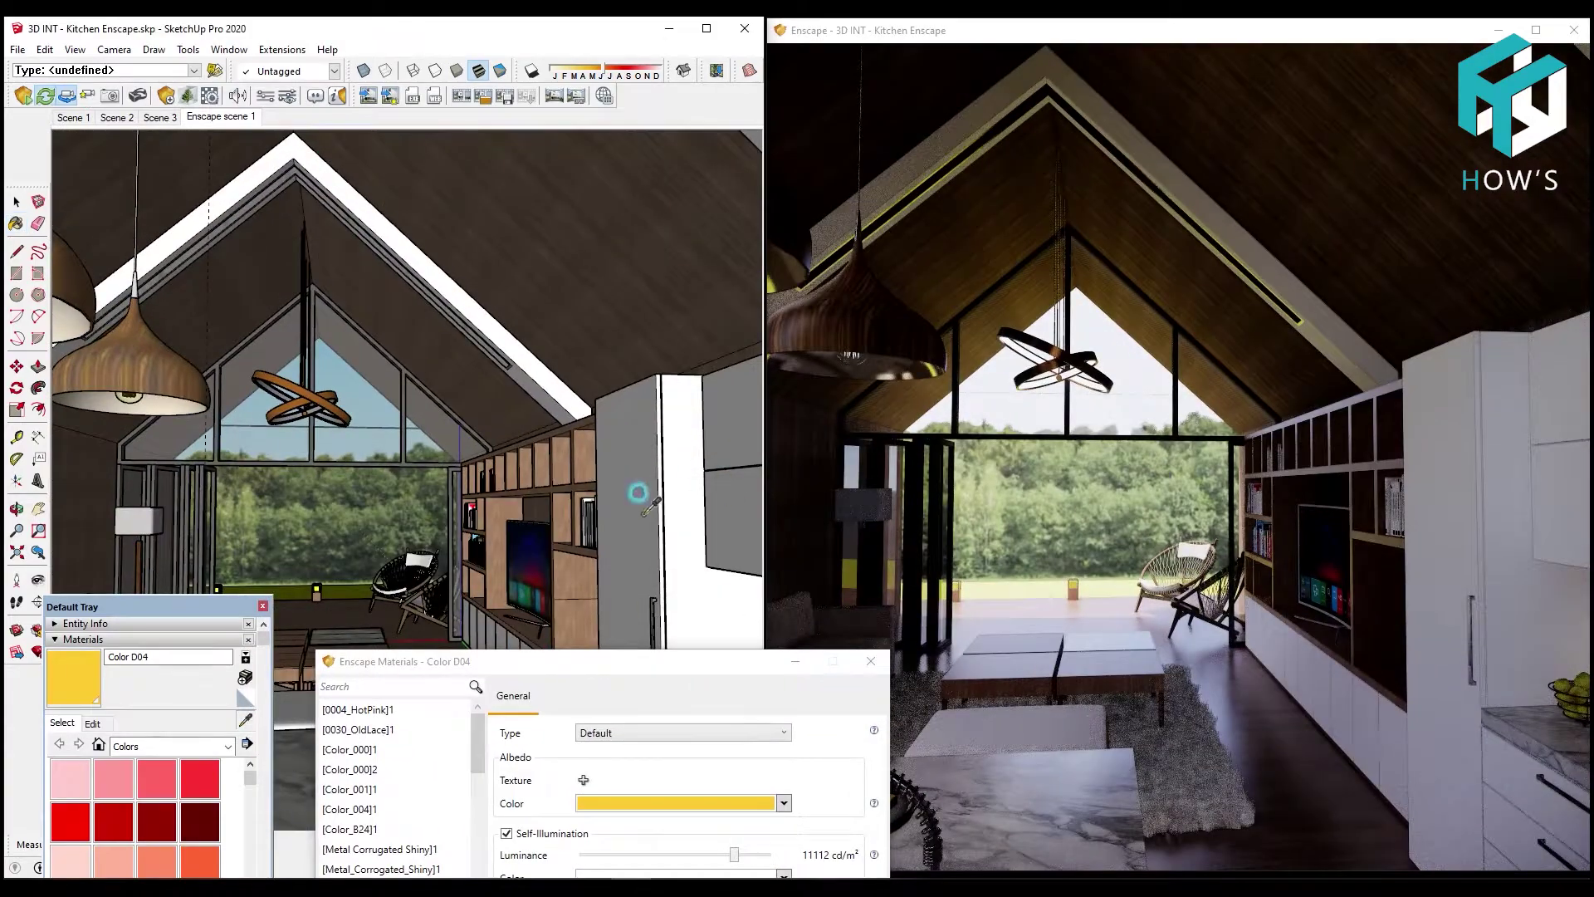
click(635, 493)
drag(687, 734, 538, 736)
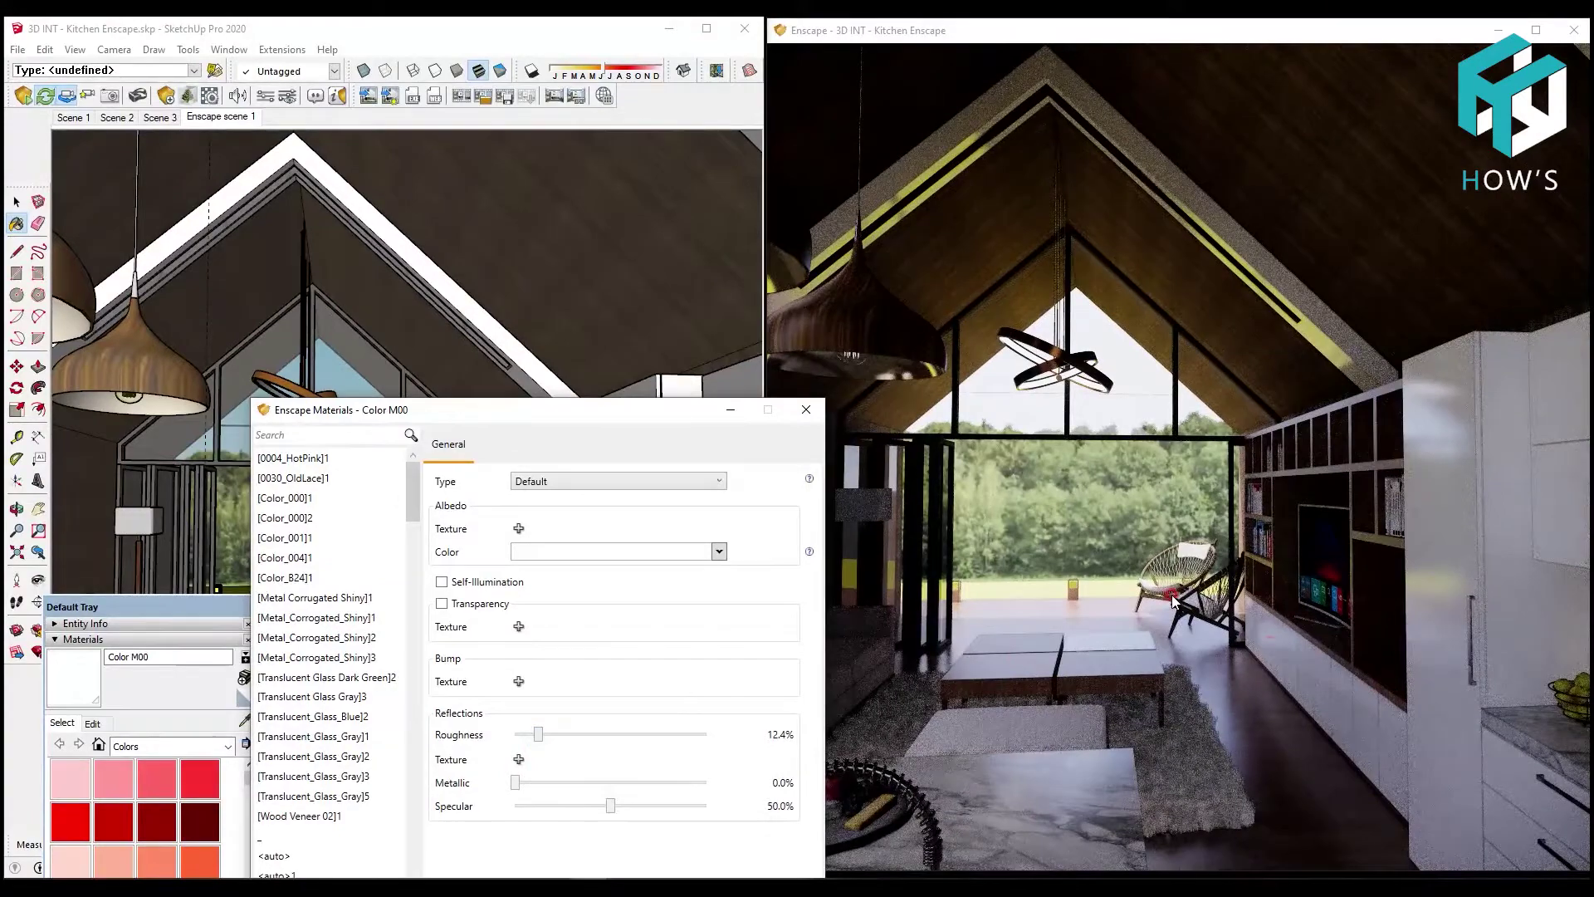
drag(321, 421, 464, 695)
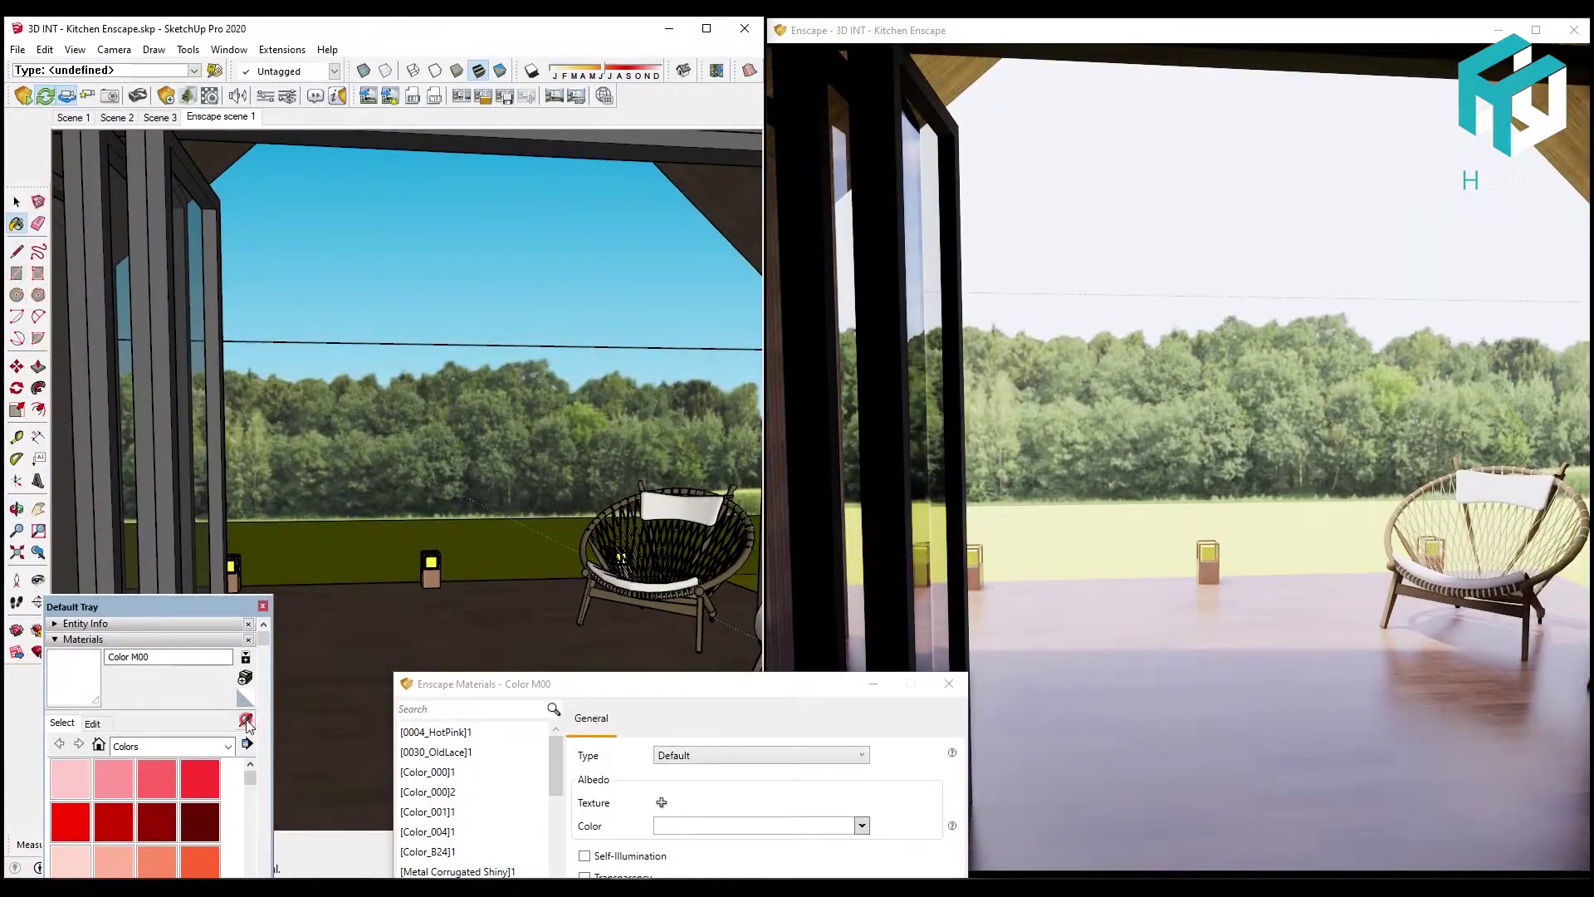
Make the Color E04 garden lanterns self-illuminate at 9976 cd/m²
click(439, 541)
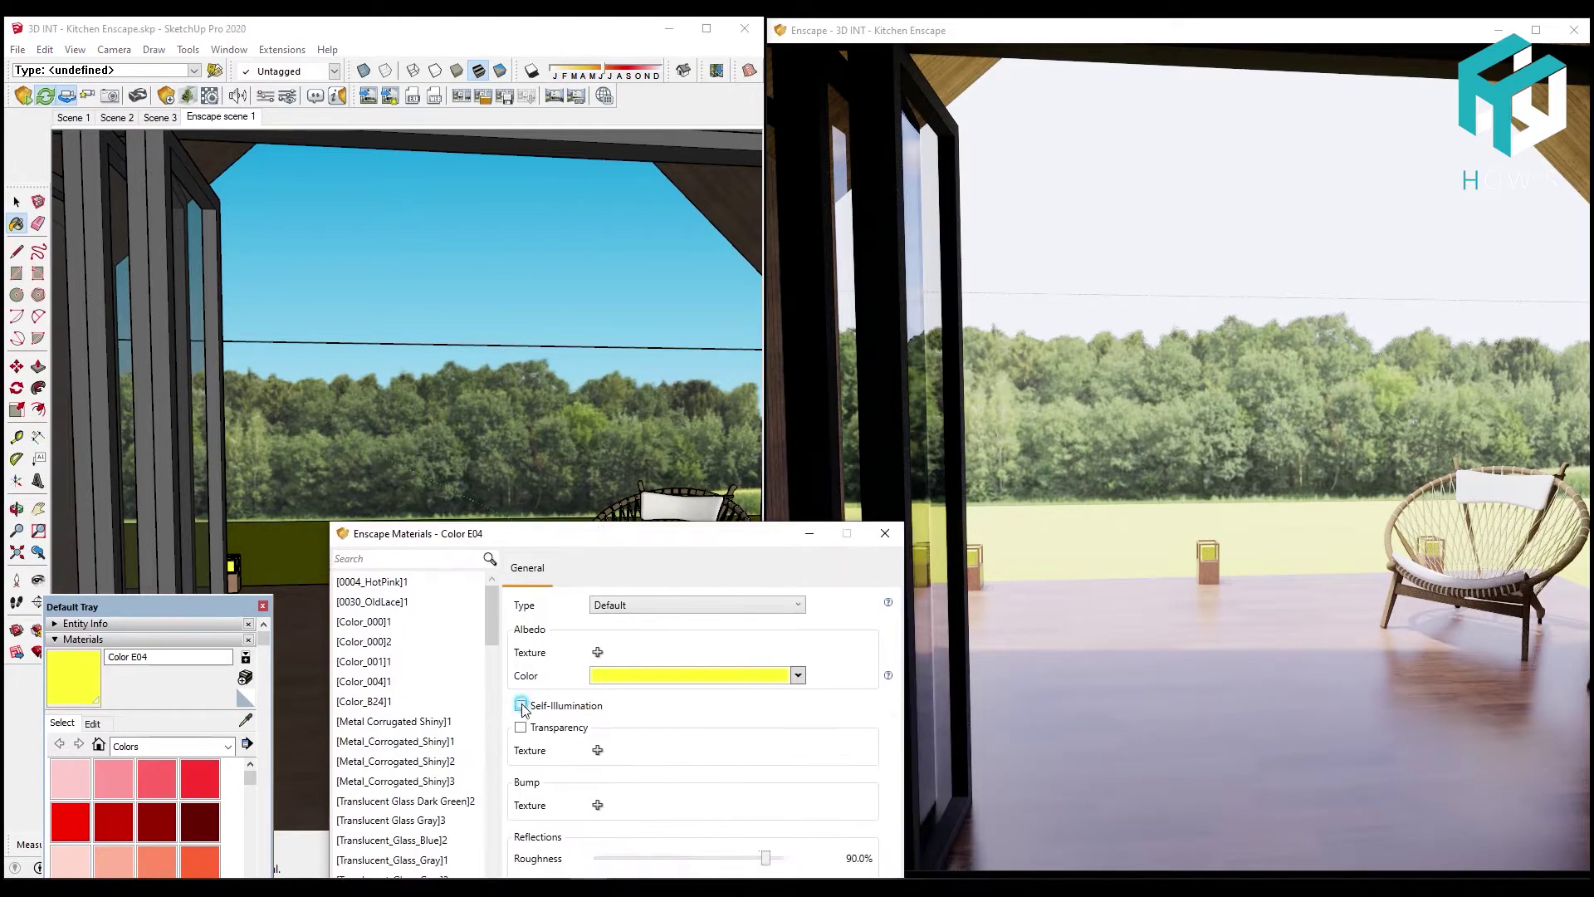
click(521, 705)
drag(708, 570, 718, 651)
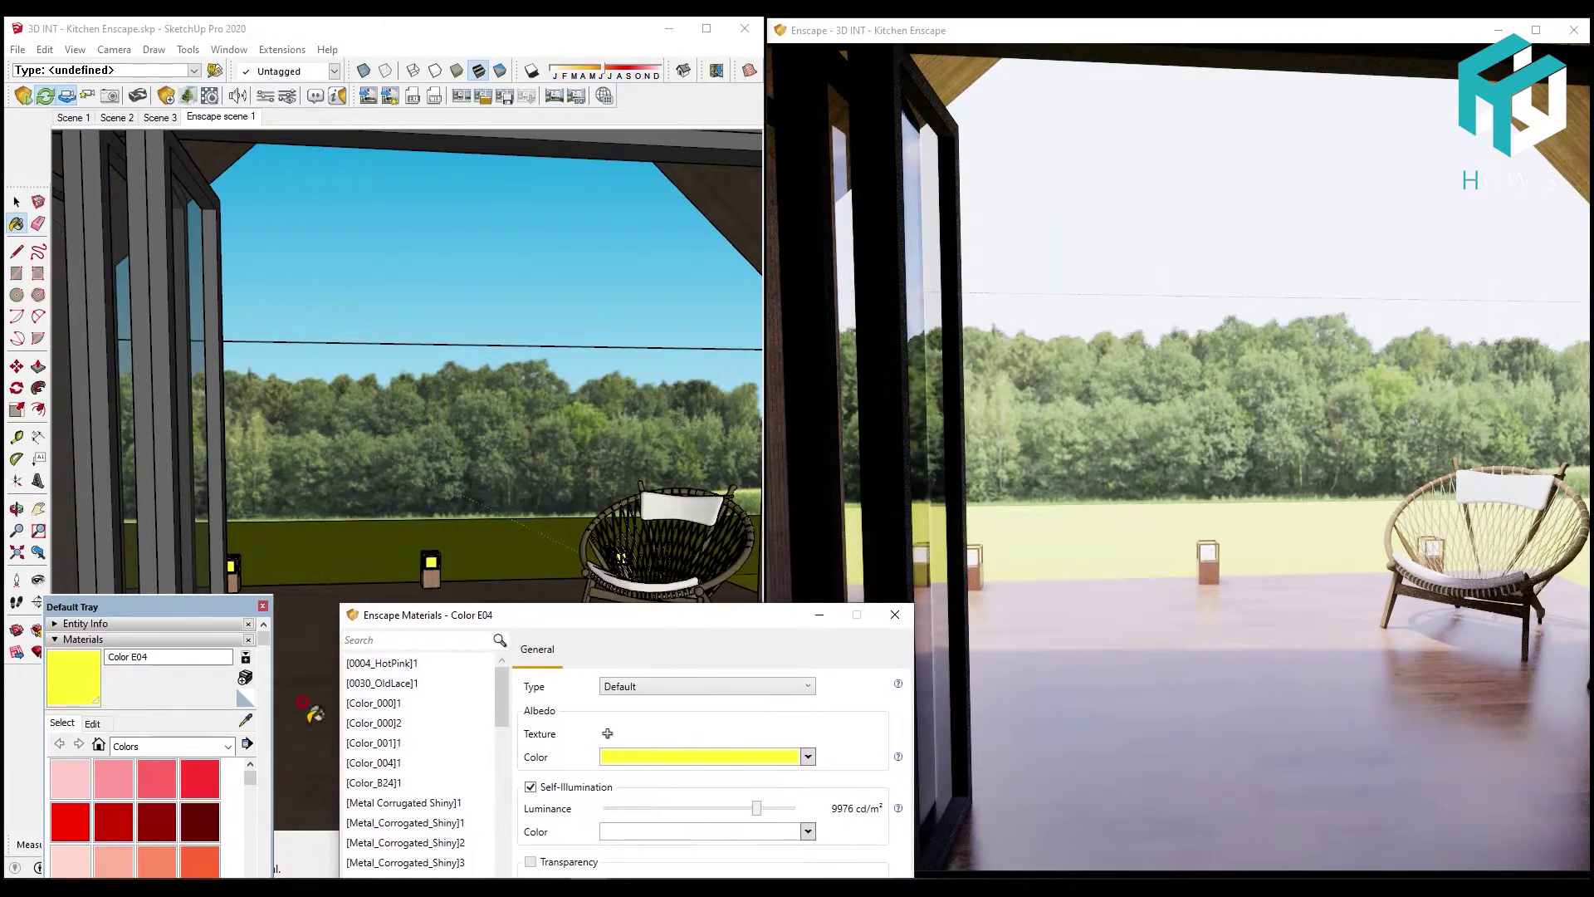
Set the Color E07 lawn to Grass type with 53.4% grass height
click(318, 557)
click(651, 685)
click(640, 722)
mouse_move(623, 616)
mouse_down()
mouse_move(562, 511)
mouse_move(585, 412)
mouse_up()
click(652, 833)
drag(592, 797, 634, 797)
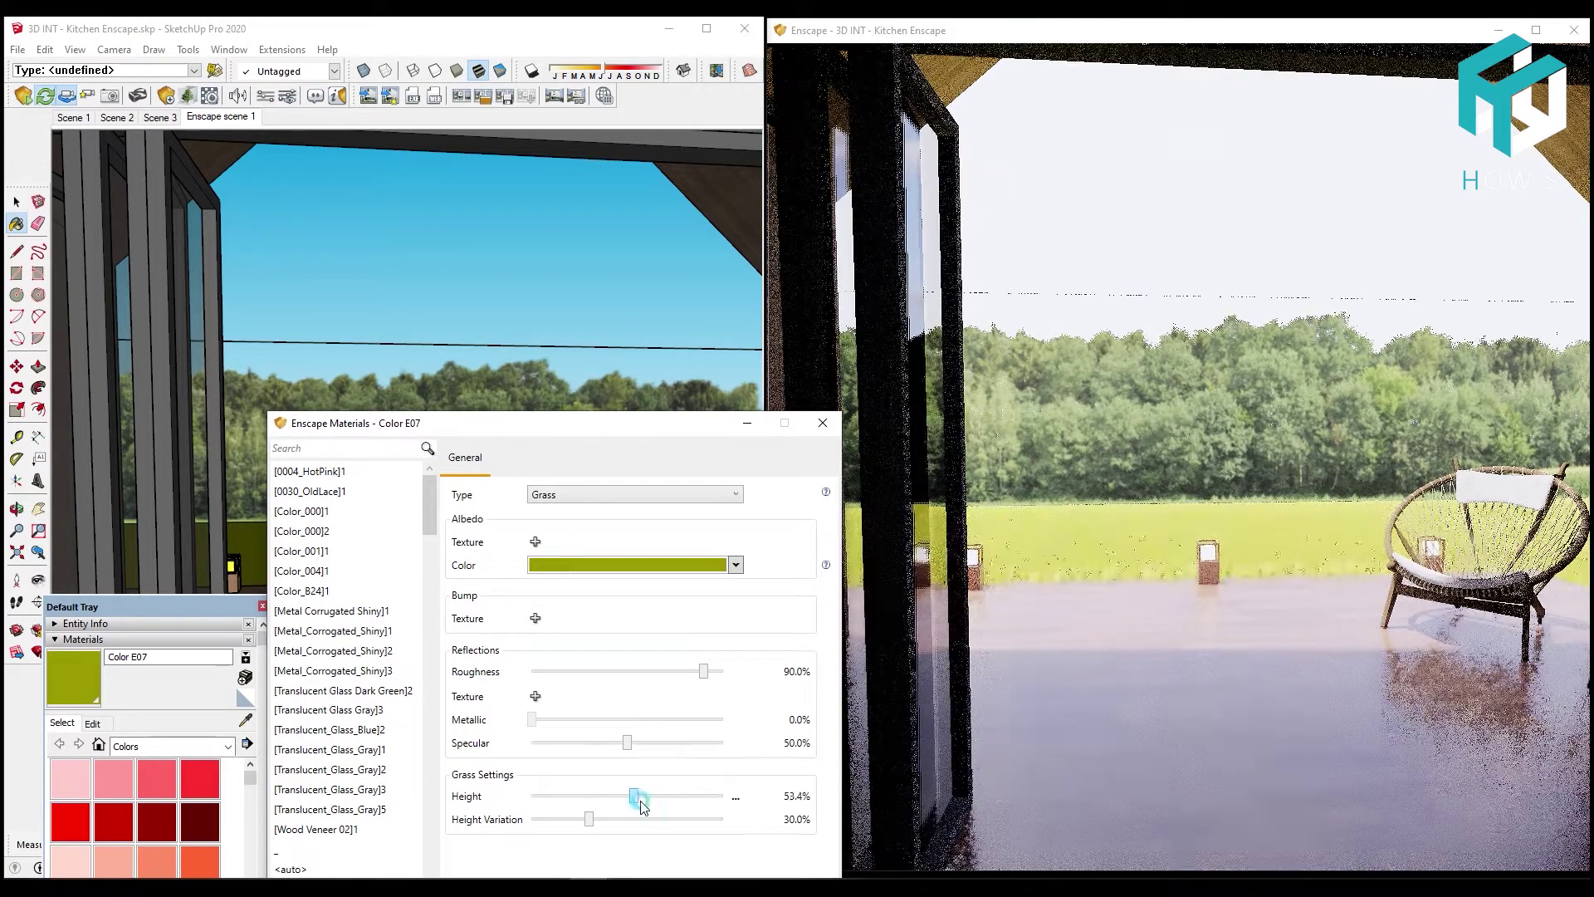
drag(537, 424, 294, 556)
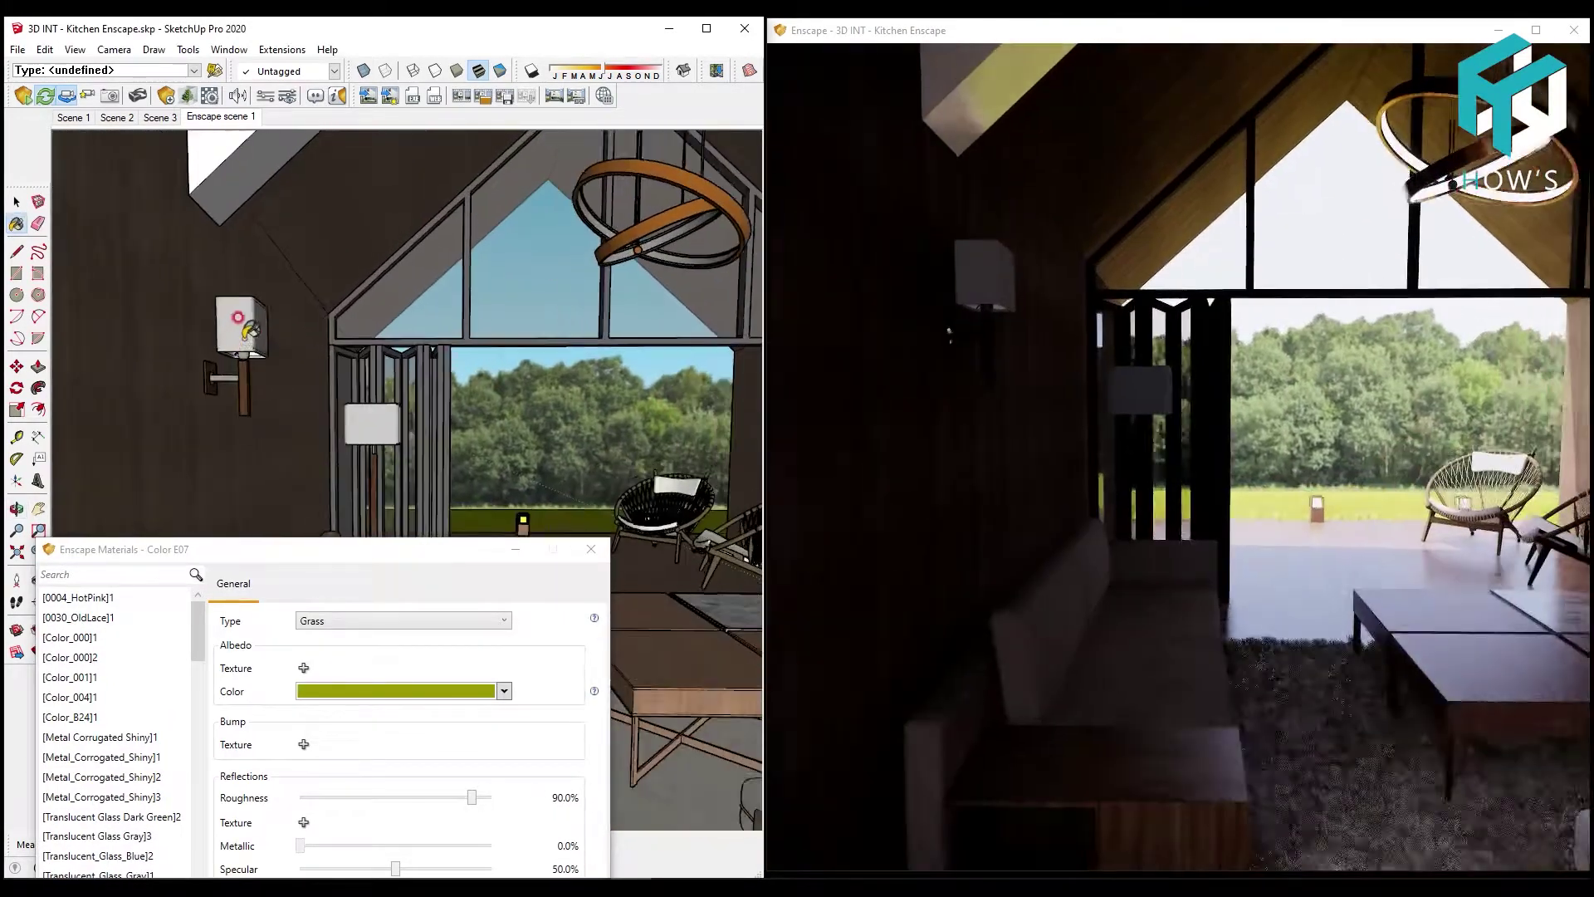
mouse_move(239, 317)
middle_down()
mouse_move(228, 365)
mouse_move(285, 196)
mouse_move(279, 235)
mouse_move(532, 611)
middle_up()
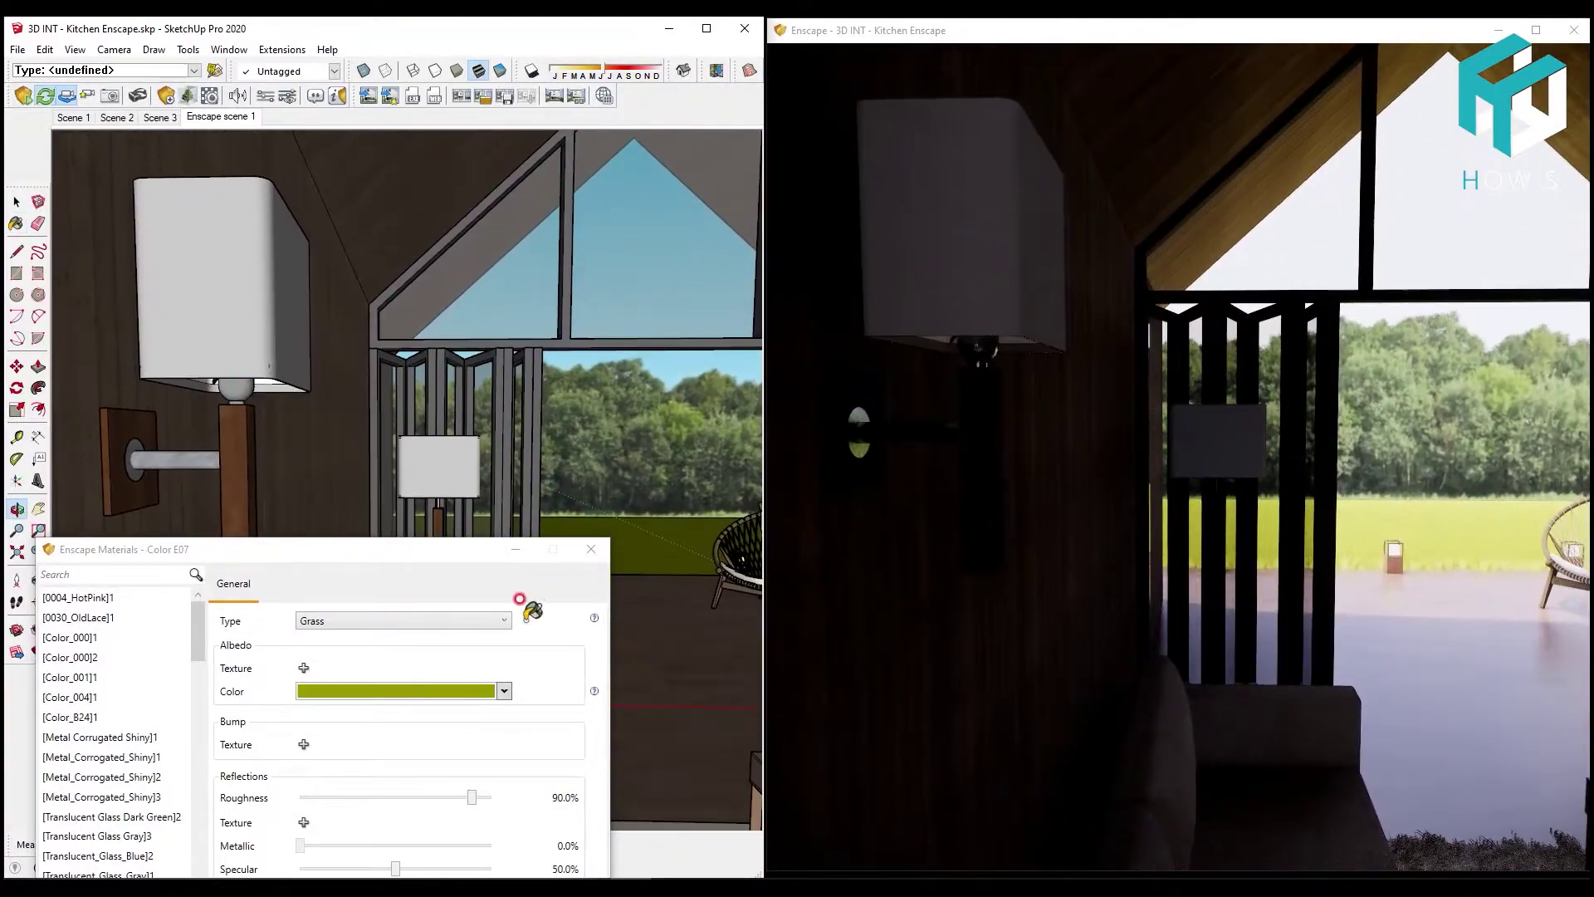
alt+click(228, 330)
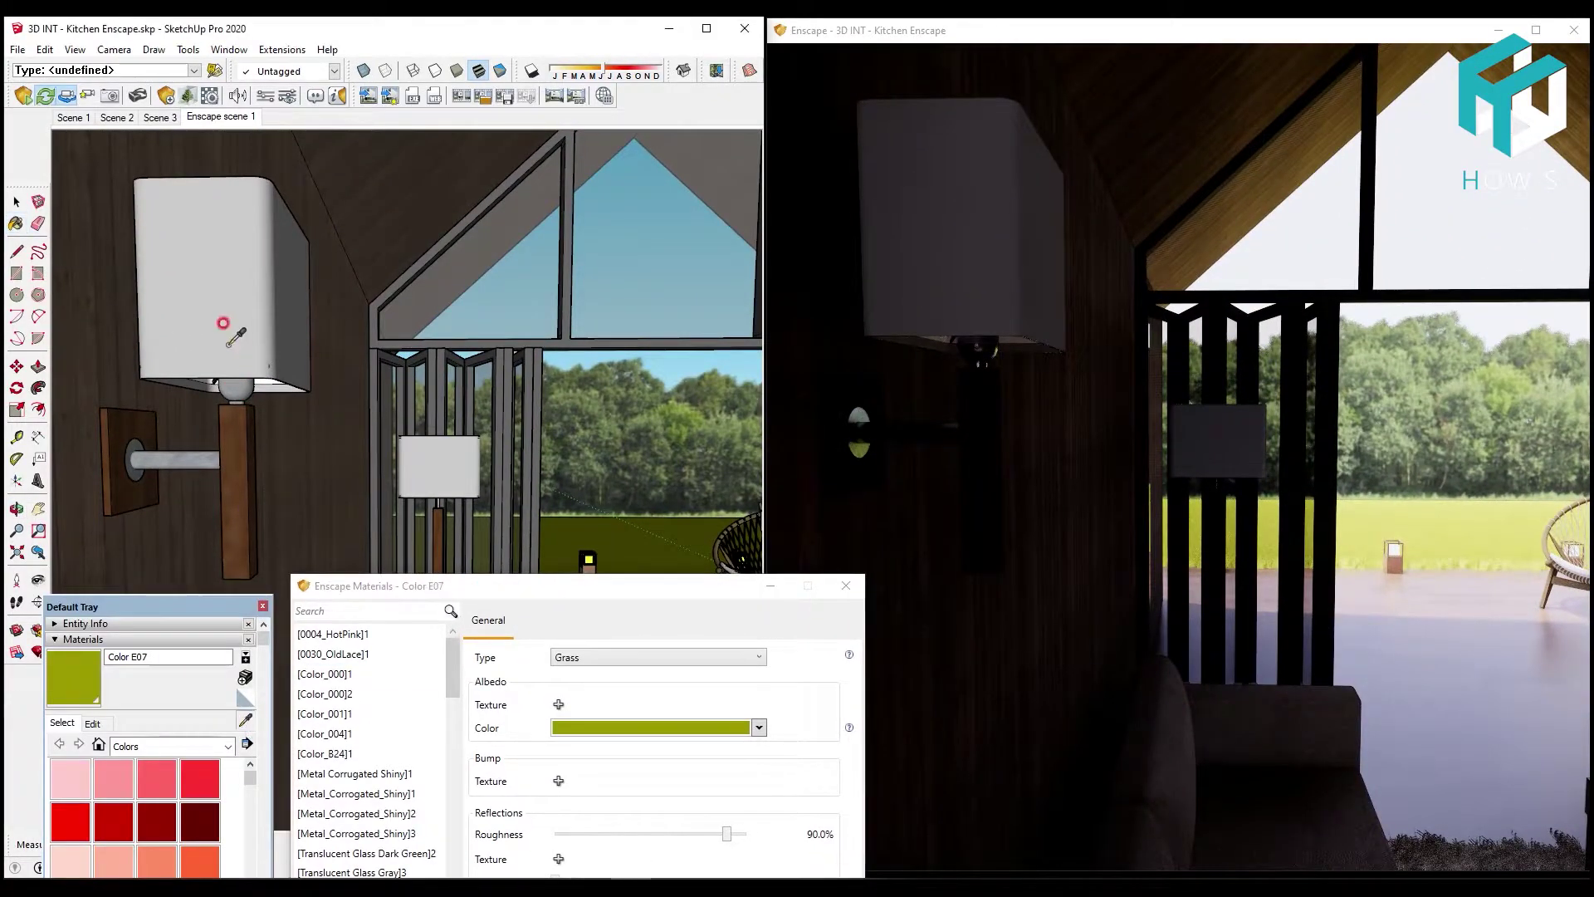
Sample the wall lamp material and change its type to Foliage
click(708, 657)
click(611, 725)
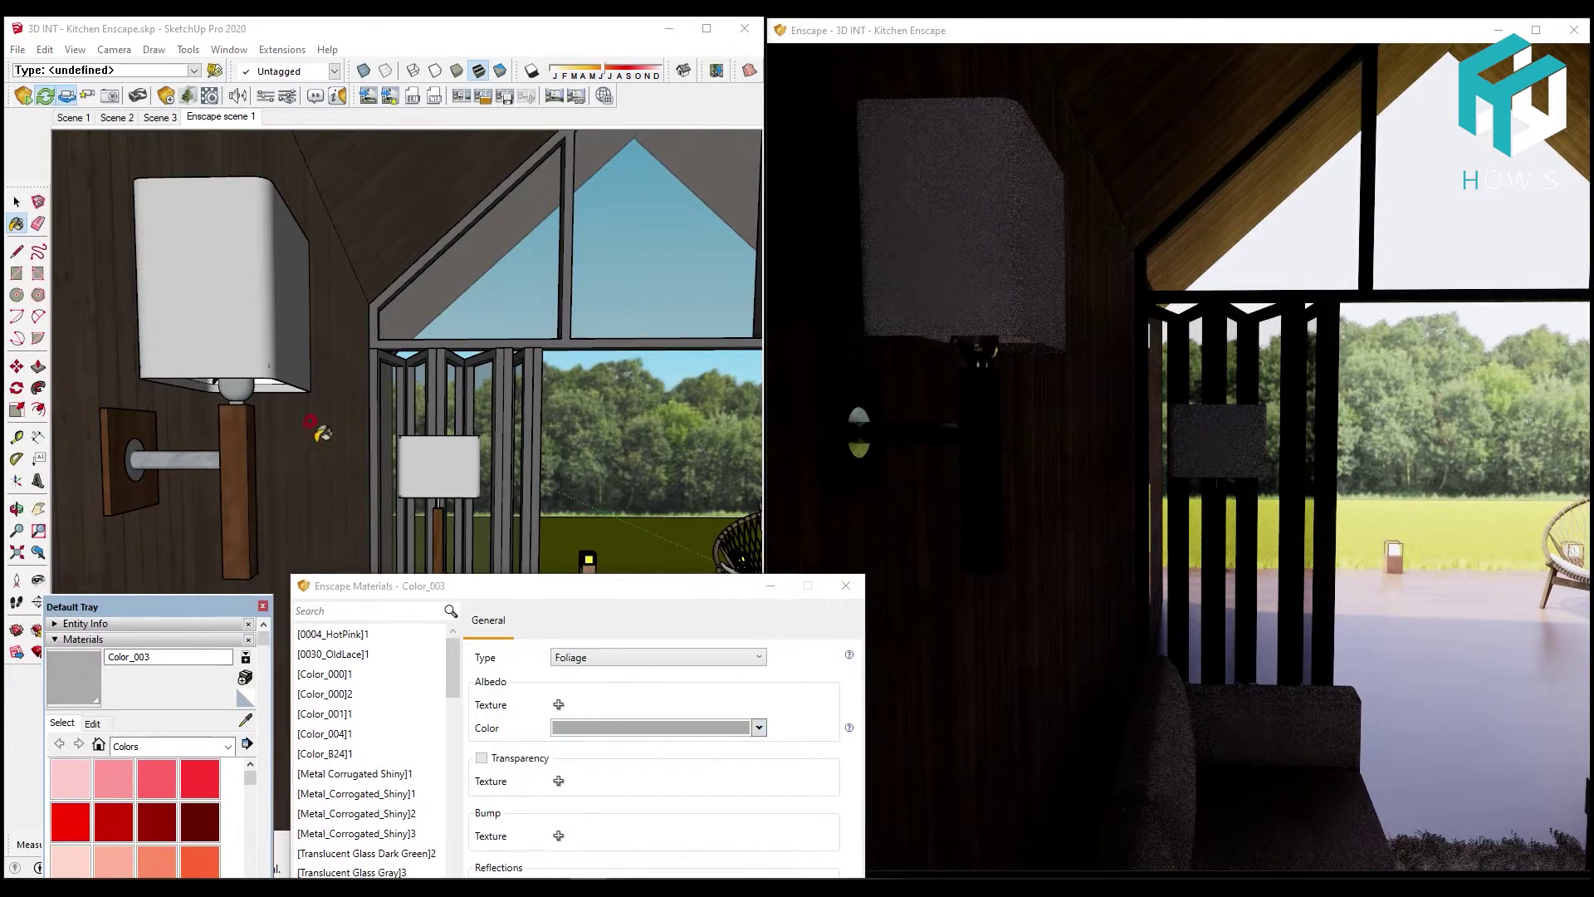
middle_drag(319, 433, 318, 413)
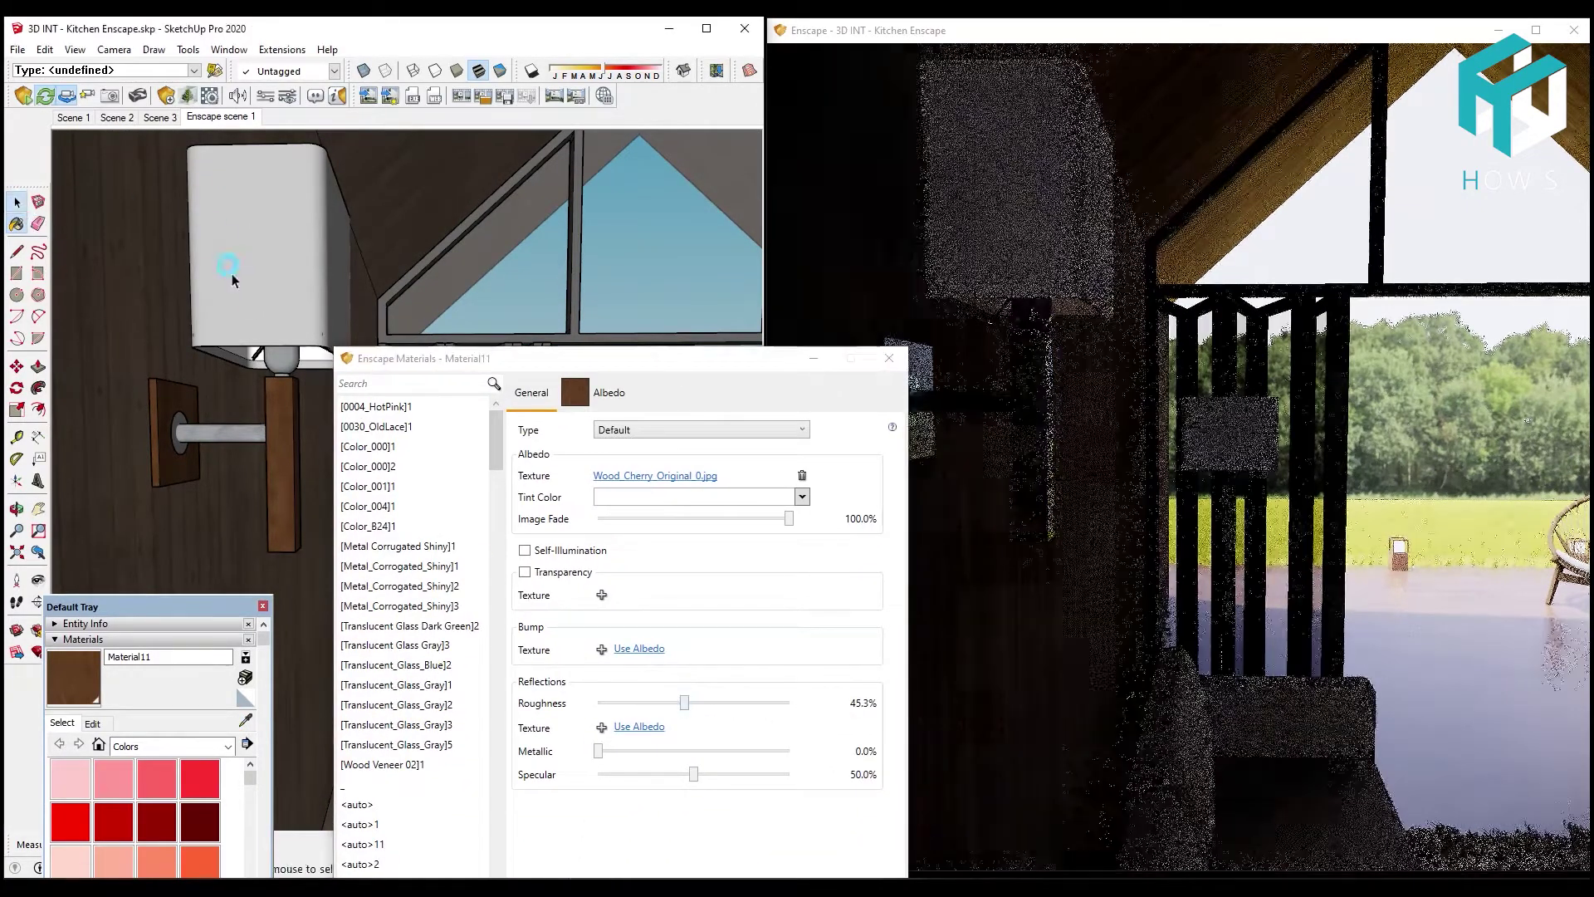
middle_drag(241, 256, 193, 255)
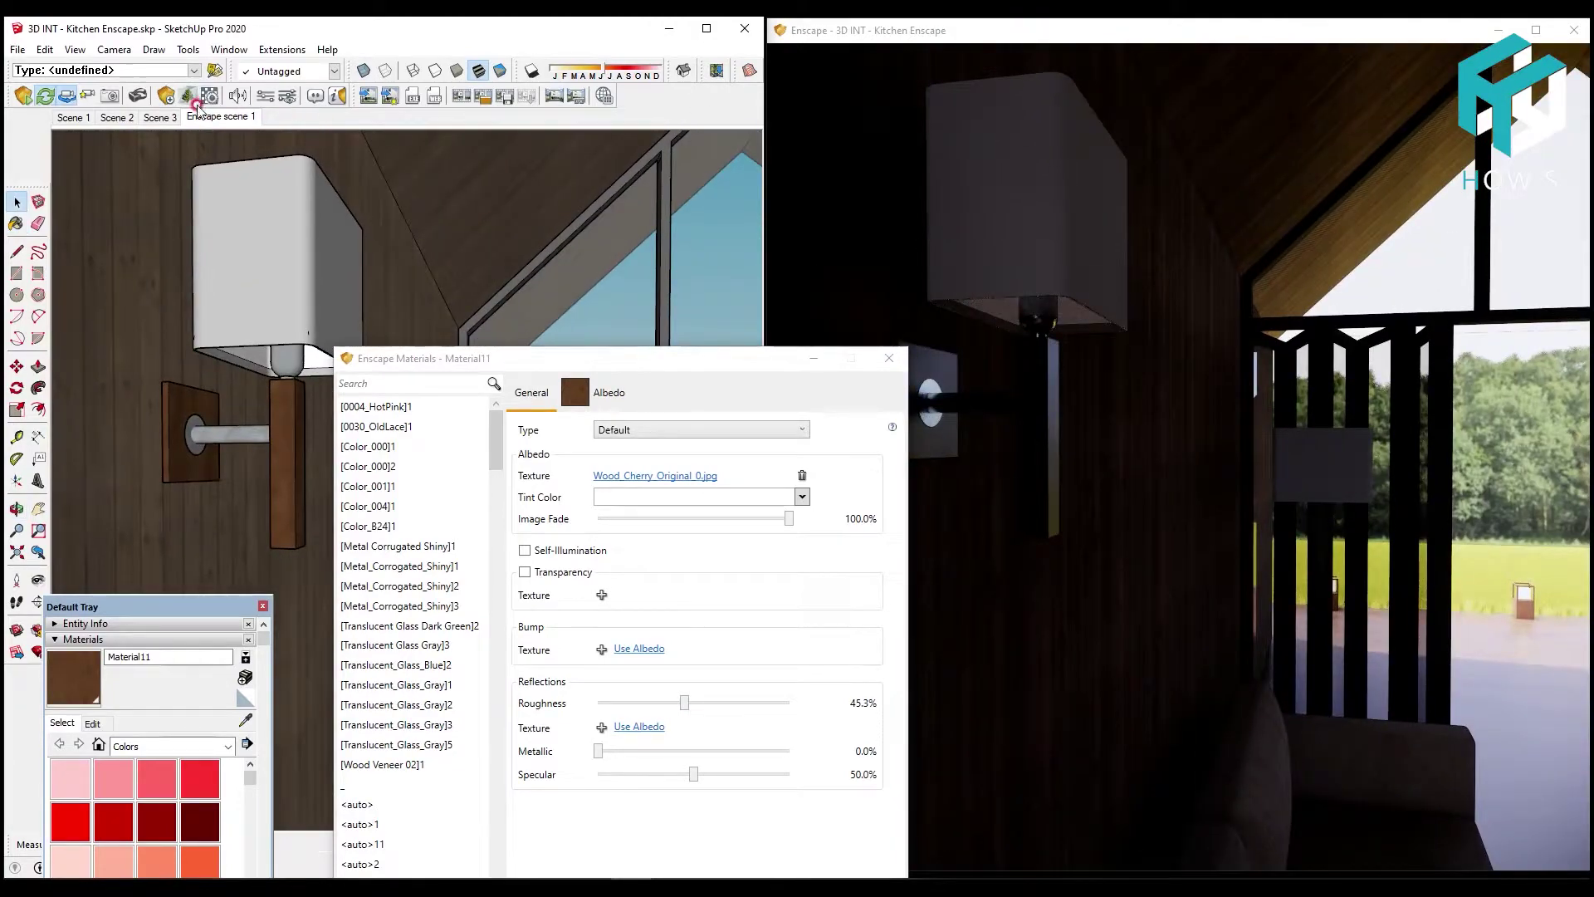
click(889, 364)
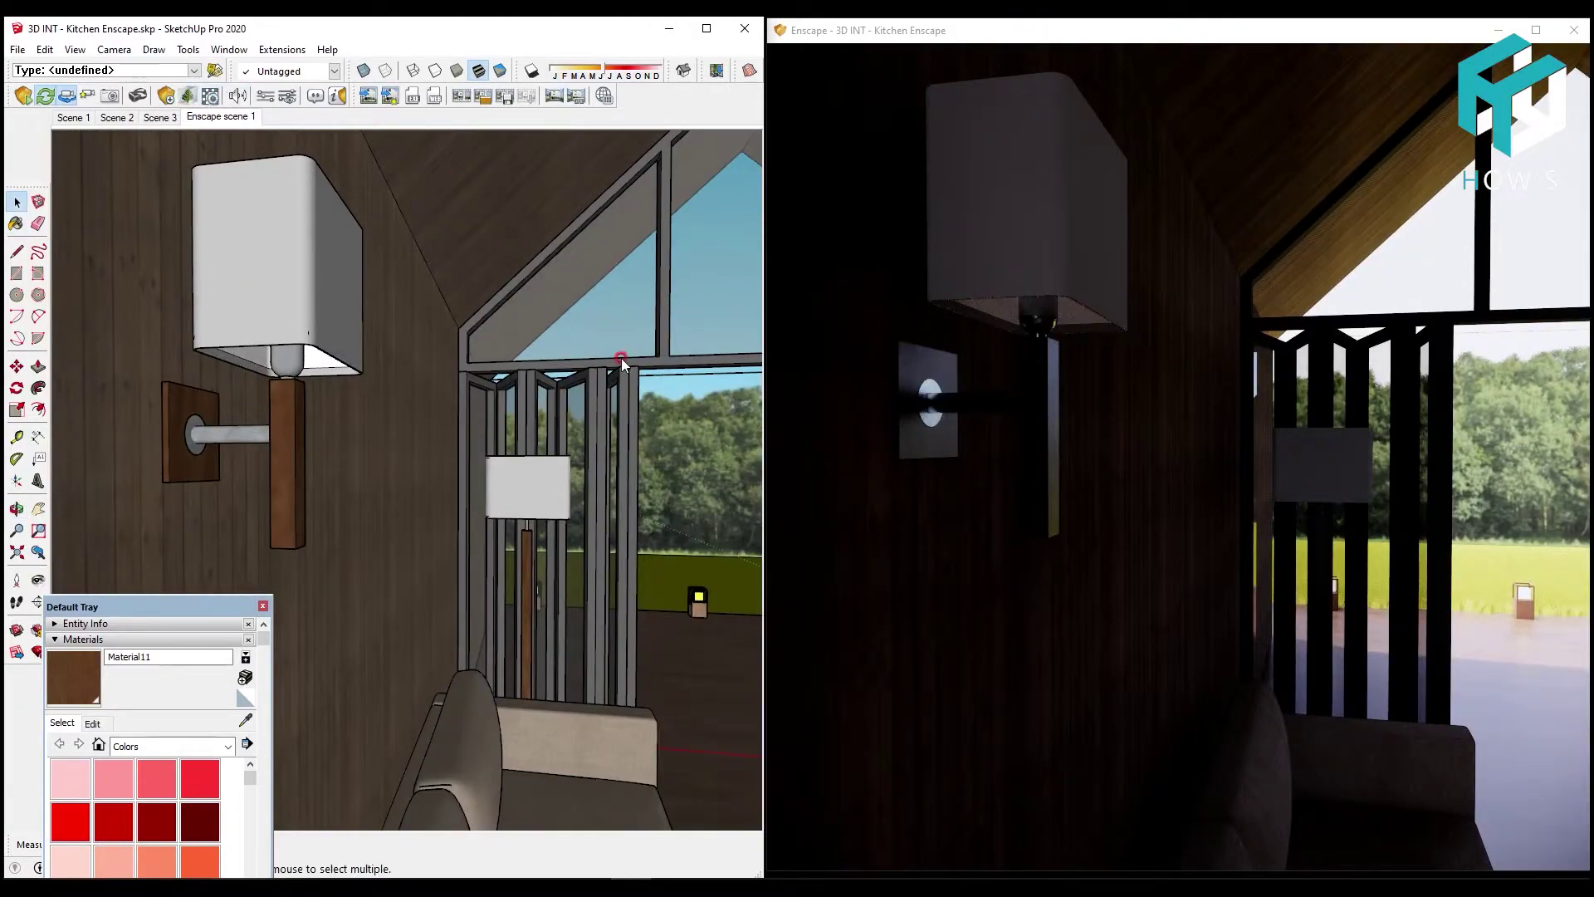
drag(625, 356, 554, 291)
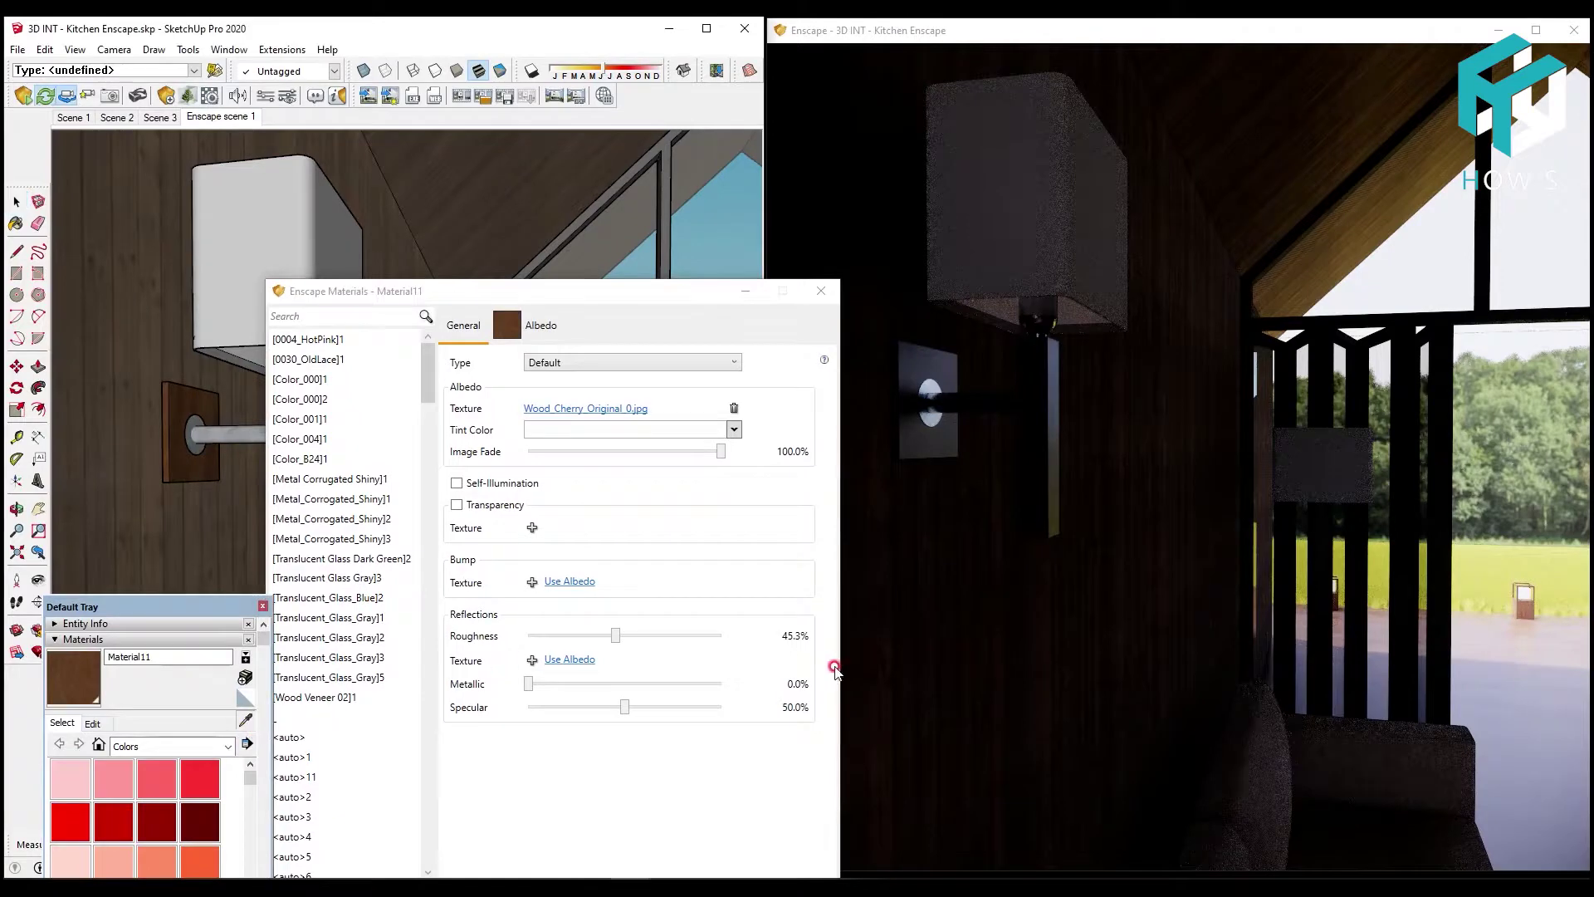
Set the plank wall's bump texture to ulyobjsn_4K_Normal.jpg
drag(552, 308, 455, 291)
click(456, 282)
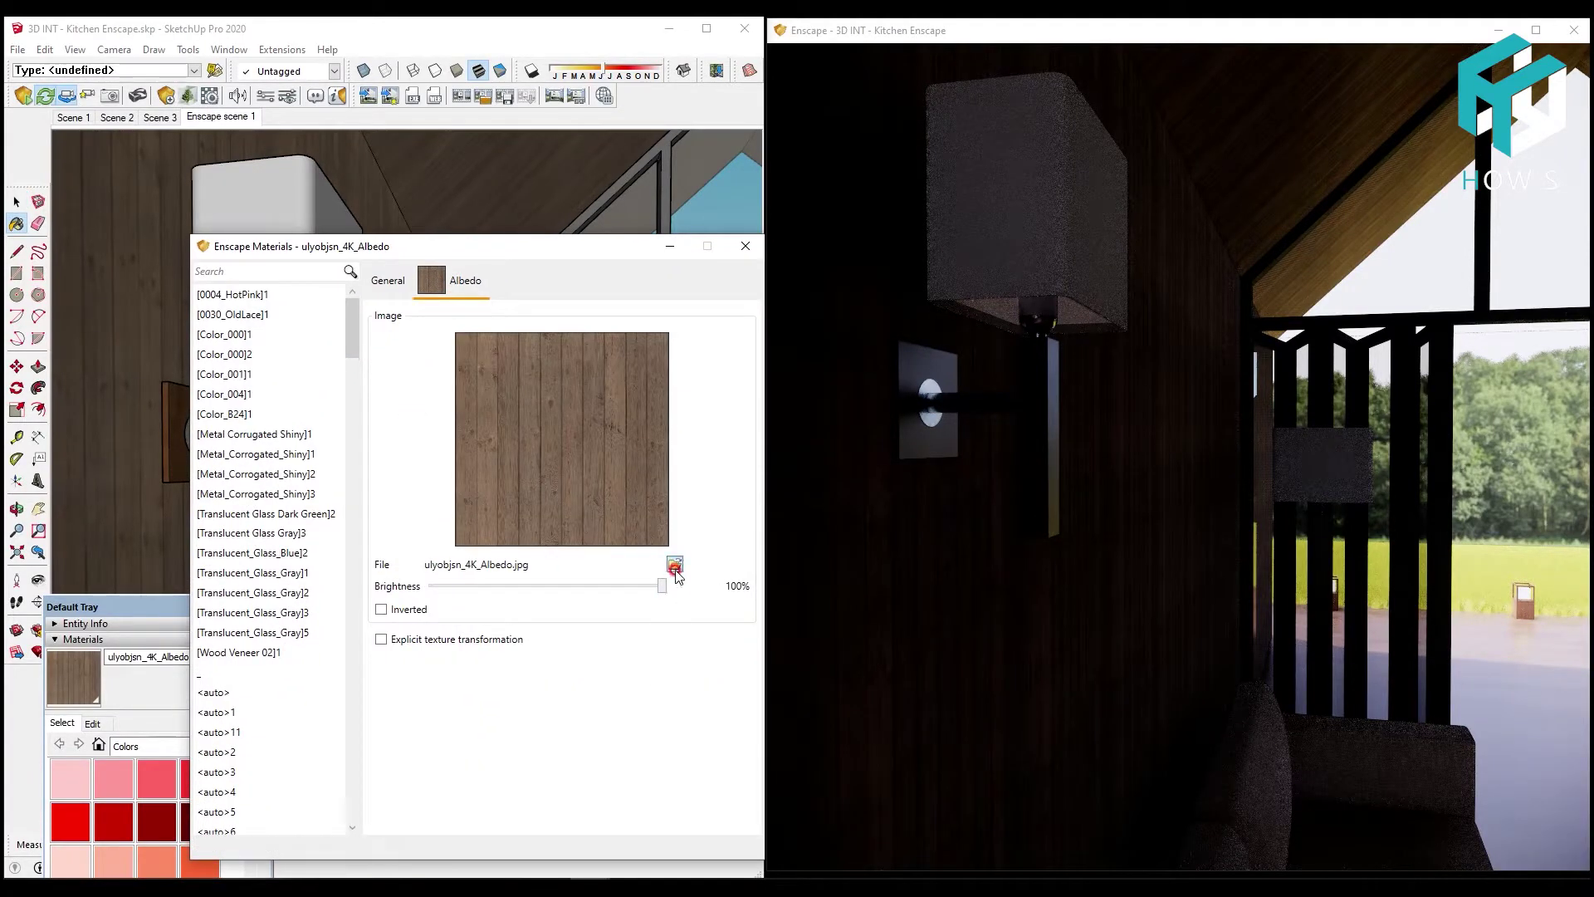
click(377, 283)
click(475, 539)
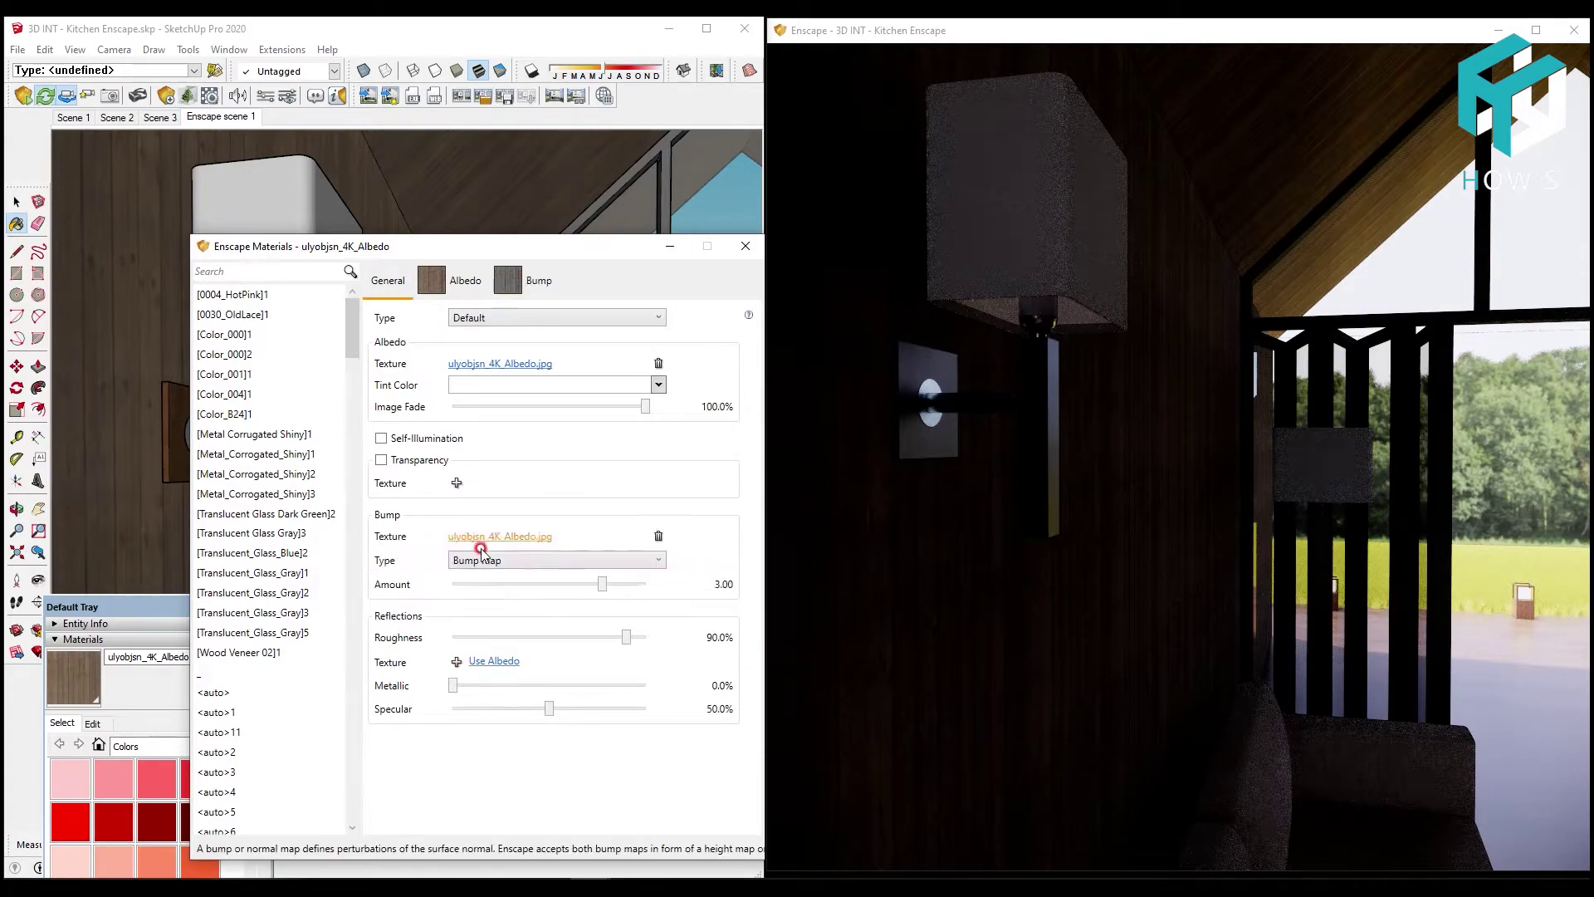
click(658, 536)
click(456, 538)
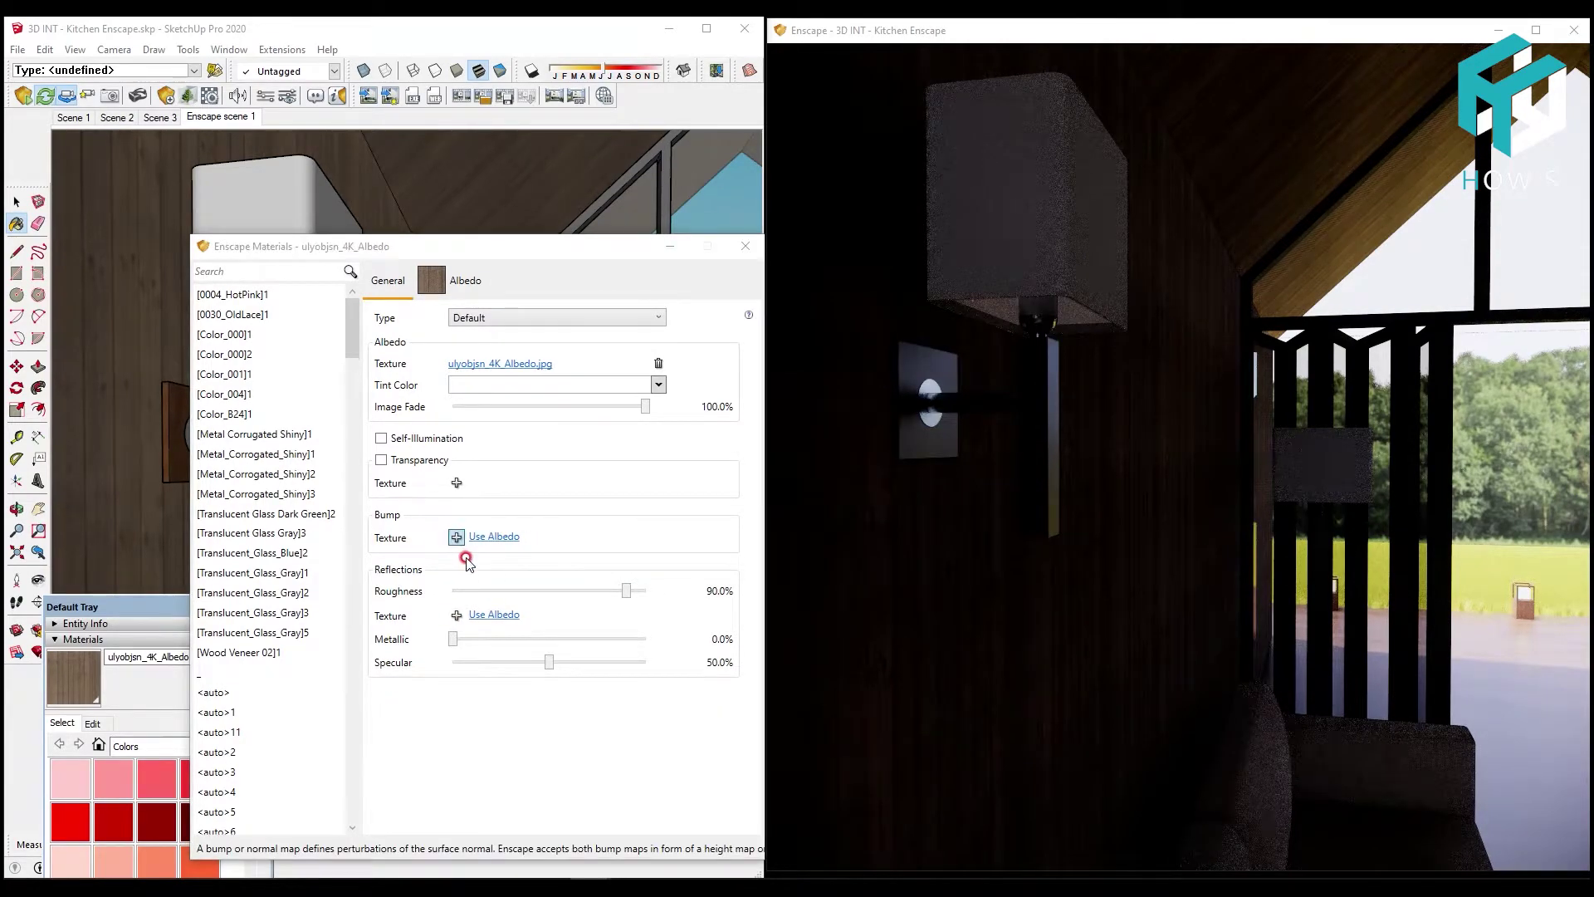
click(465, 64)
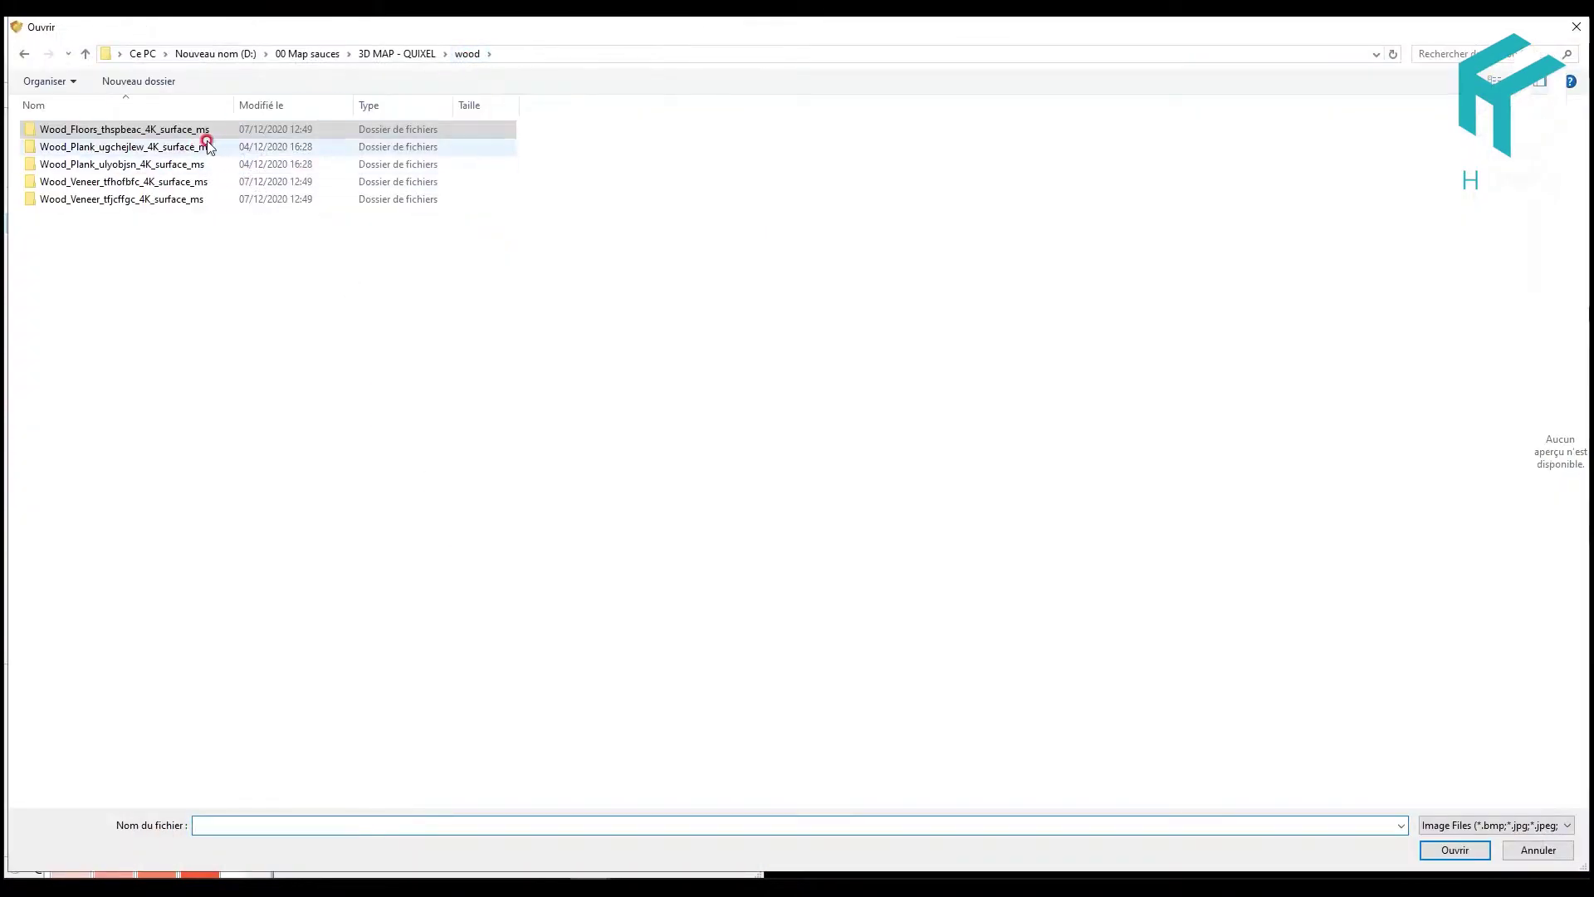
double_click(112, 164)
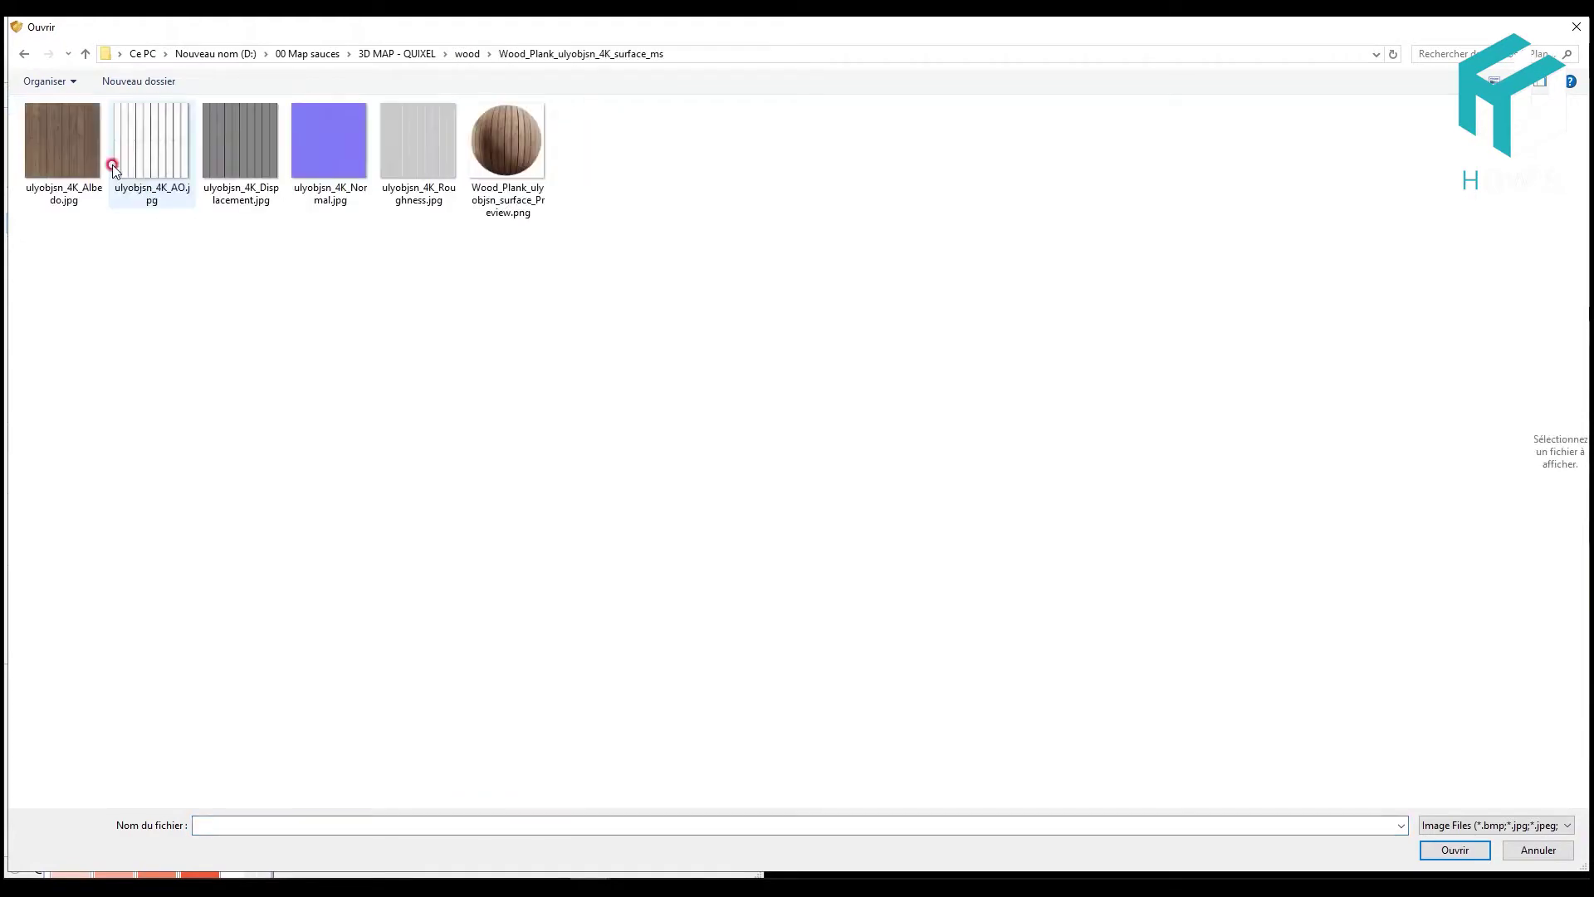
double_click(324, 155)
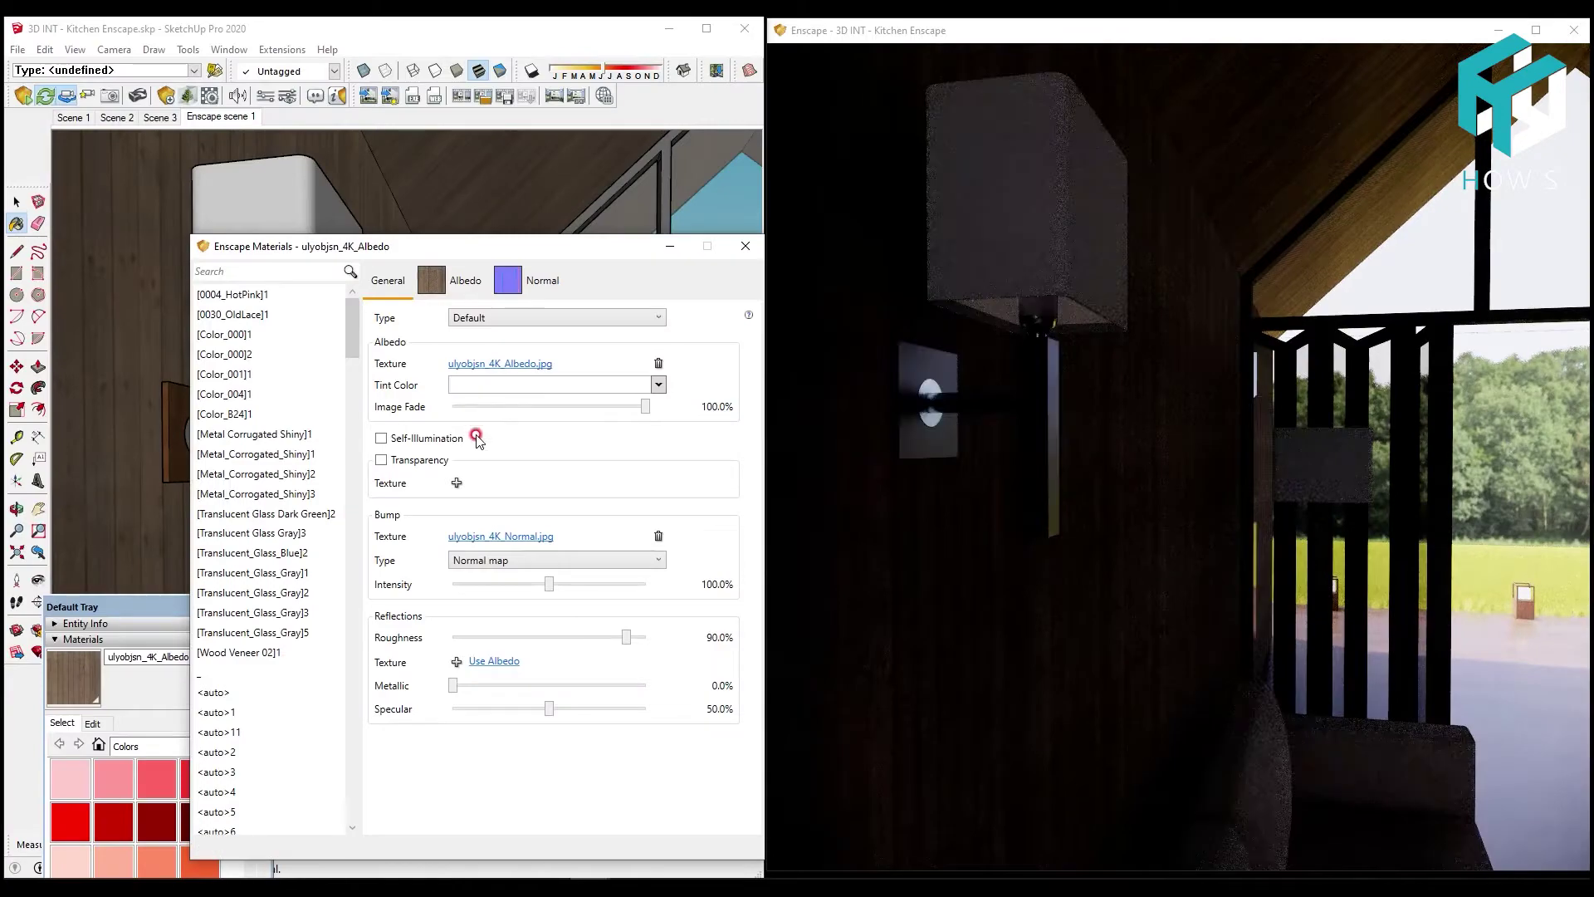
Use ulyobjsn_4K_Roughness.jpg as the wall's reflection roughness map
click(456, 661)
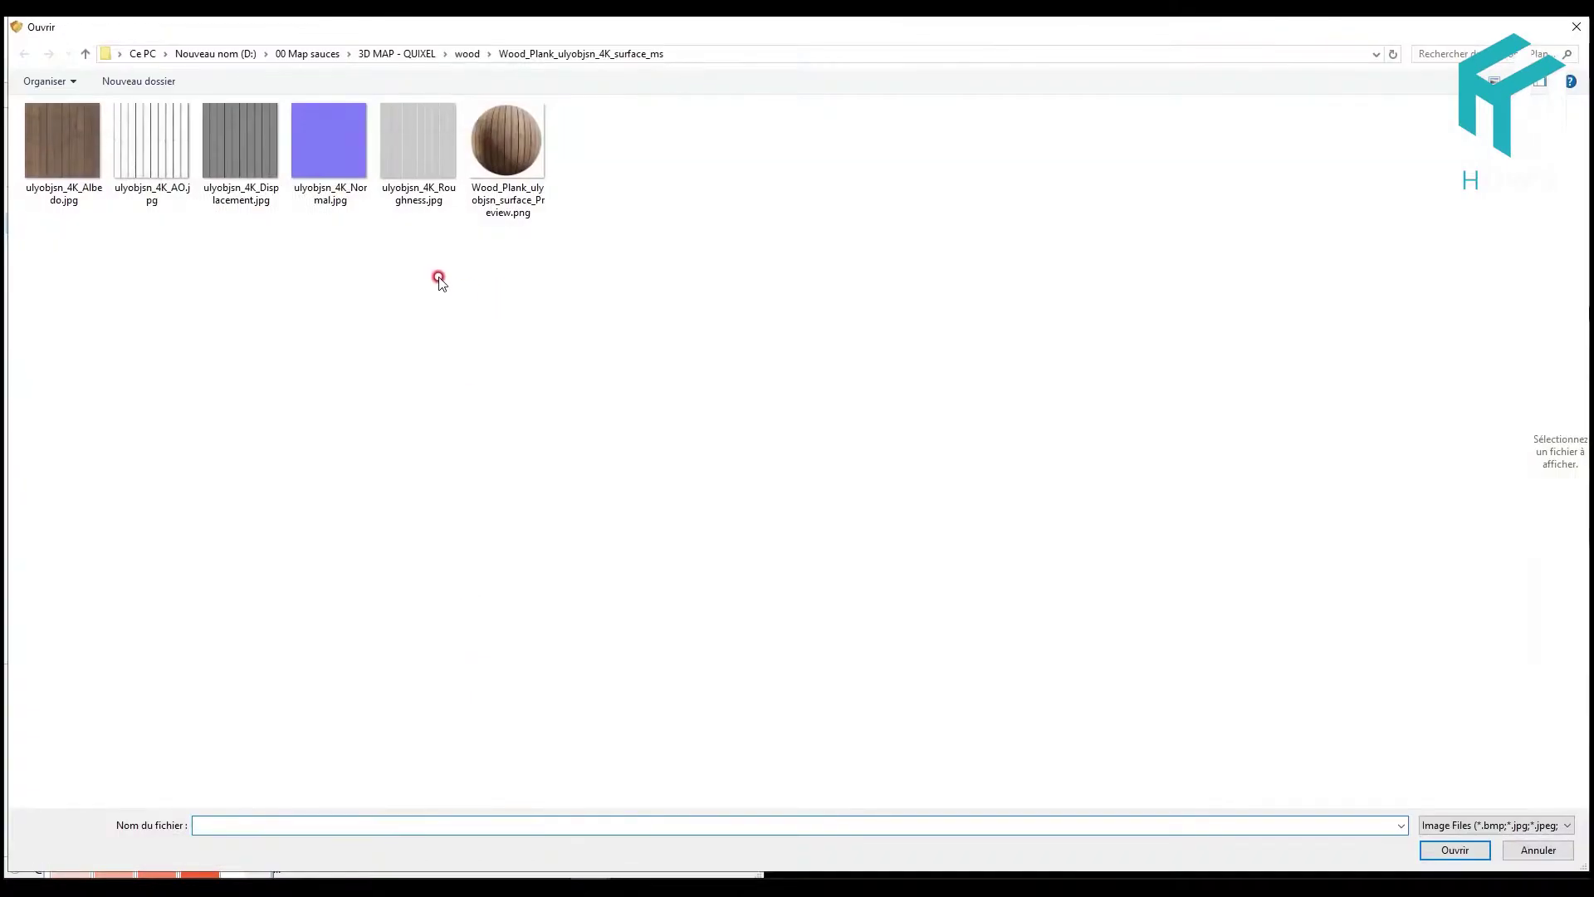
double_click(416, 142)
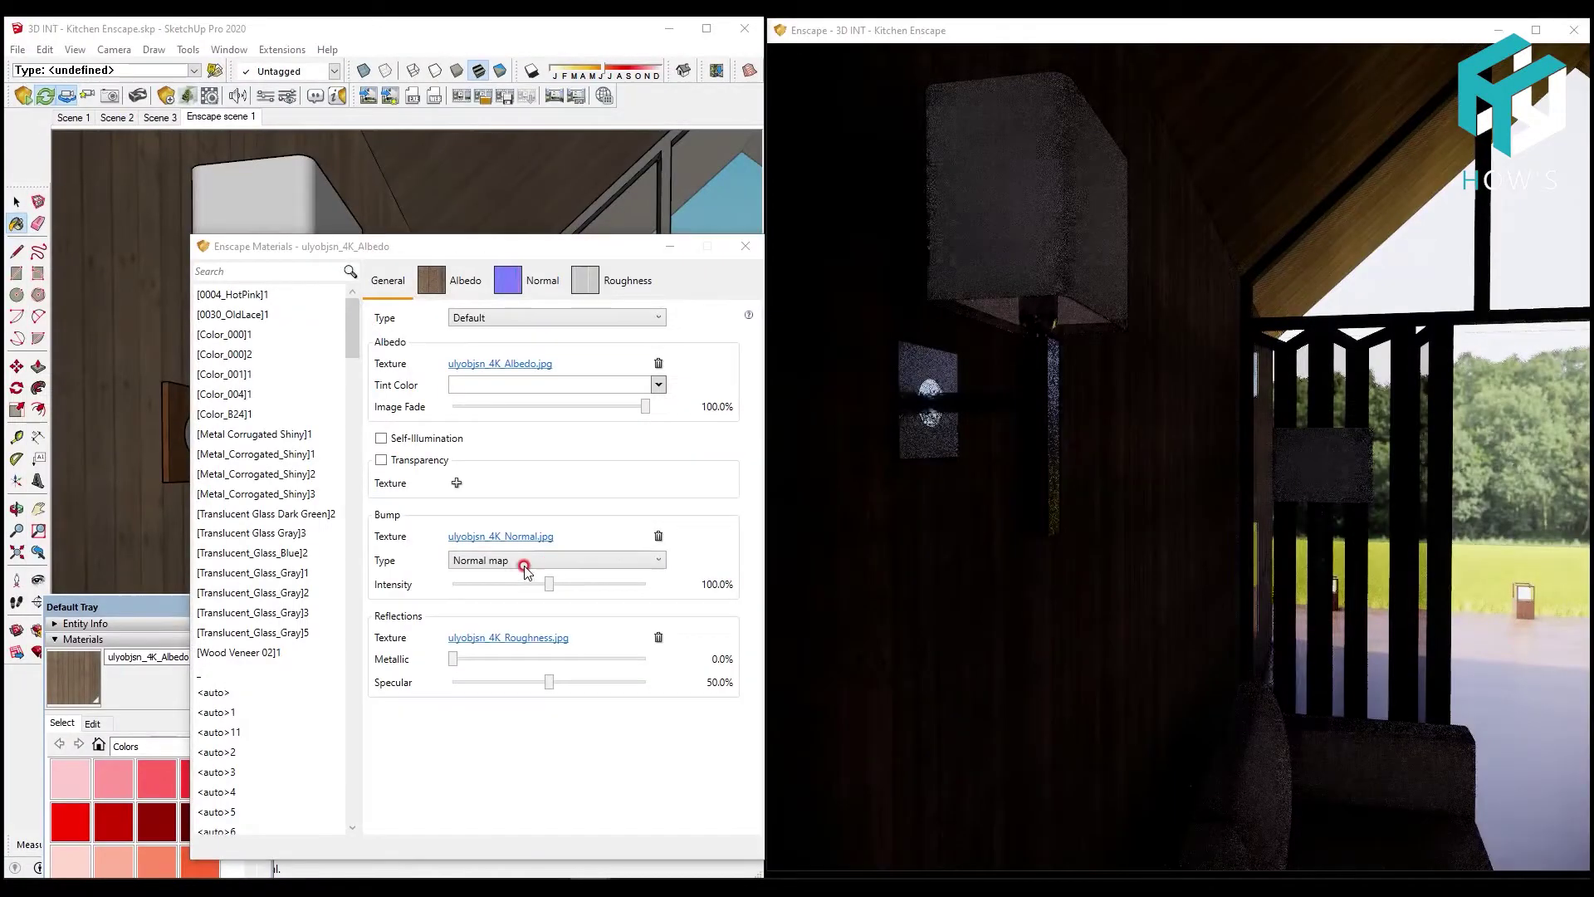
drag(520, 246, 651, 426)
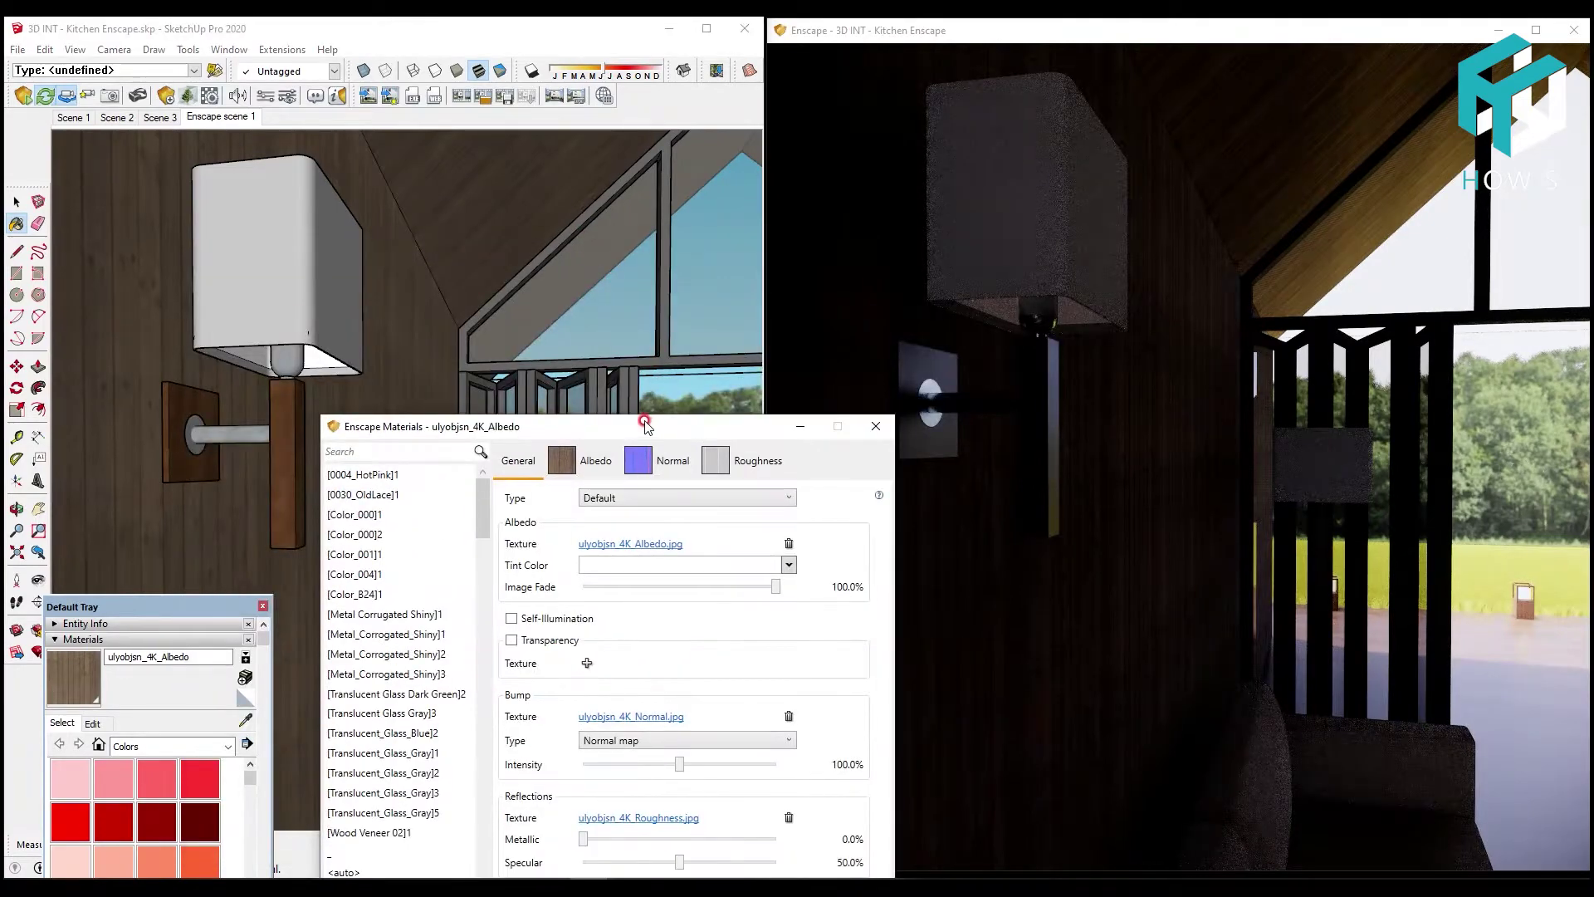
click(876, 426)
drag(582, 531, 344, 731)
Lower Material6 roughness to 67.6%
click(211, 96)
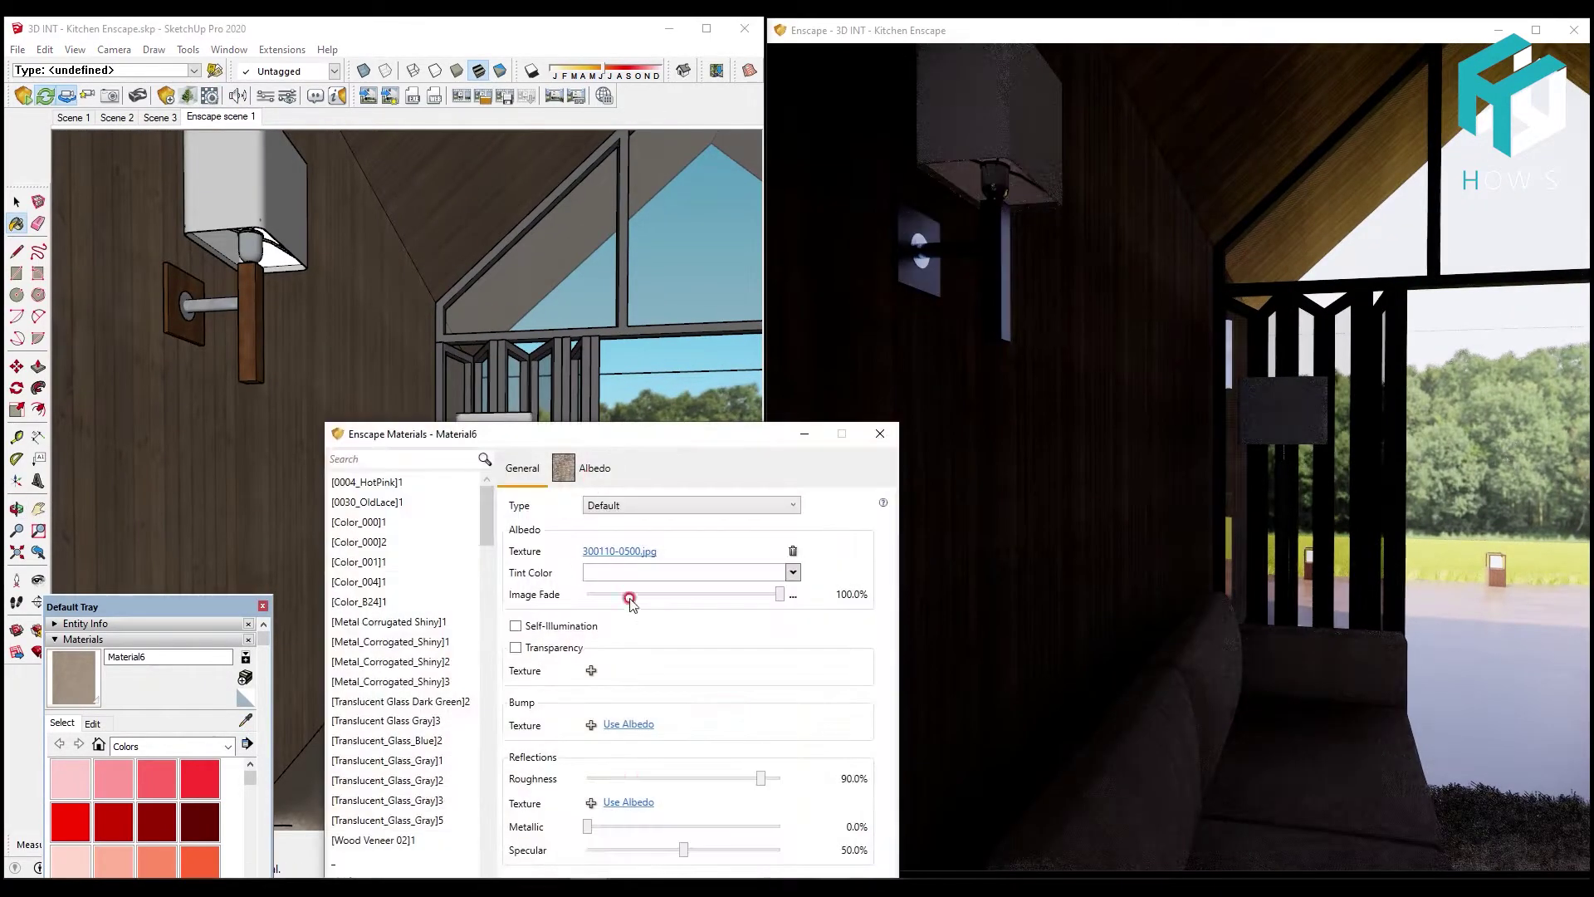
drag(756, 791, 725, 784)
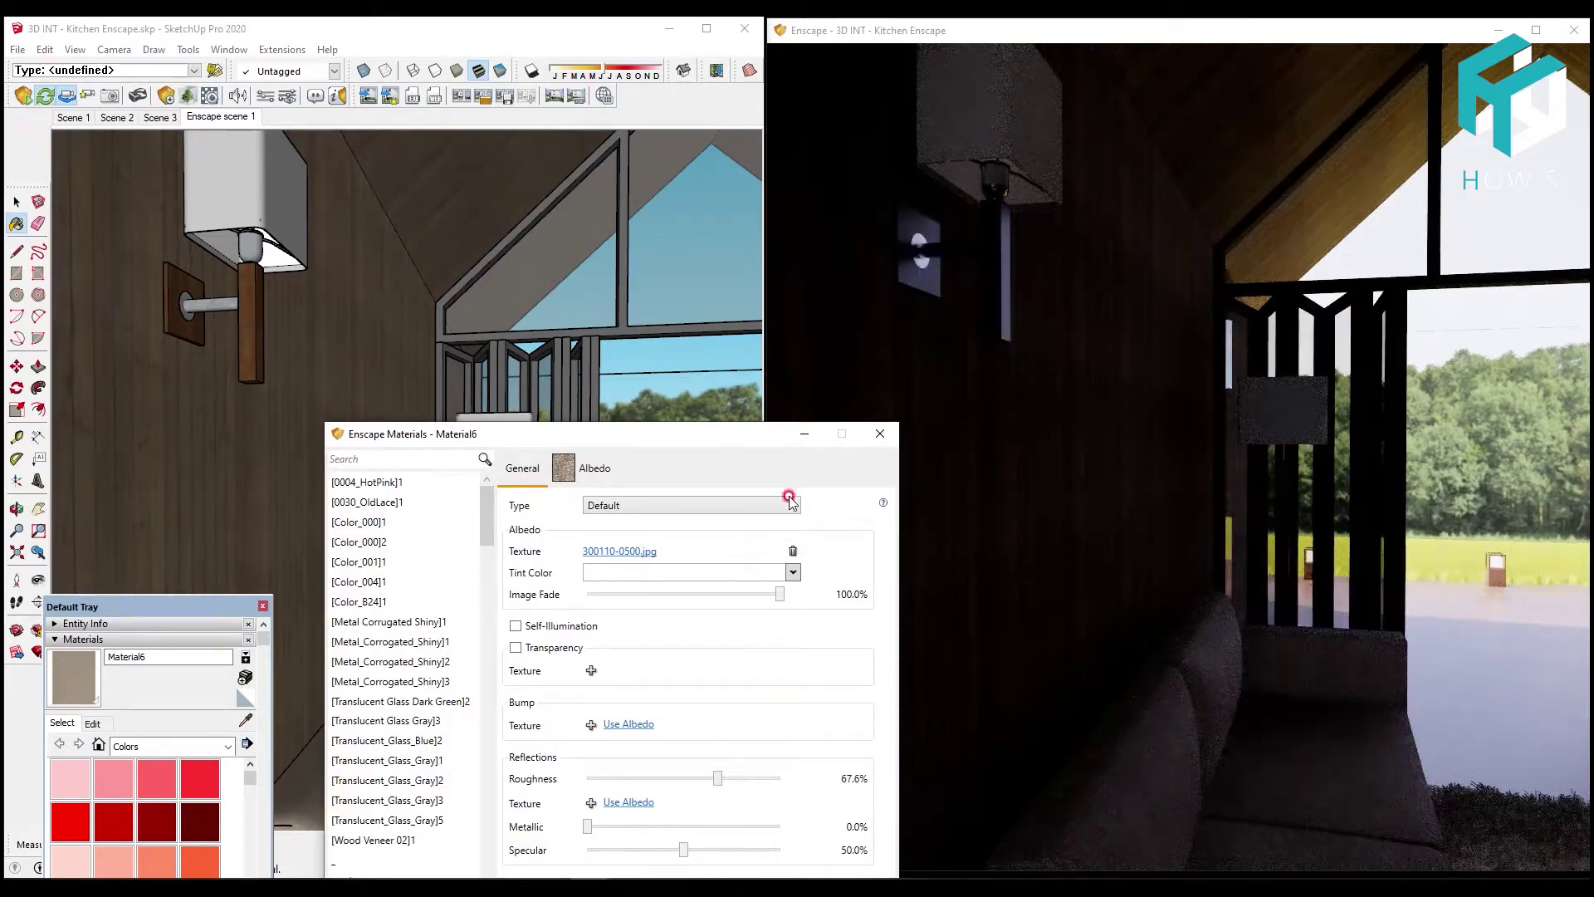
click(880, 433)
Make the TV screen (Material3) self-illuminate at 10003 cd/m² and close the tray panels
mouse_move(521, 333)
mouse_down()
mouse_move(432, 370)
mouse_move(303, 137)
mouse_up()
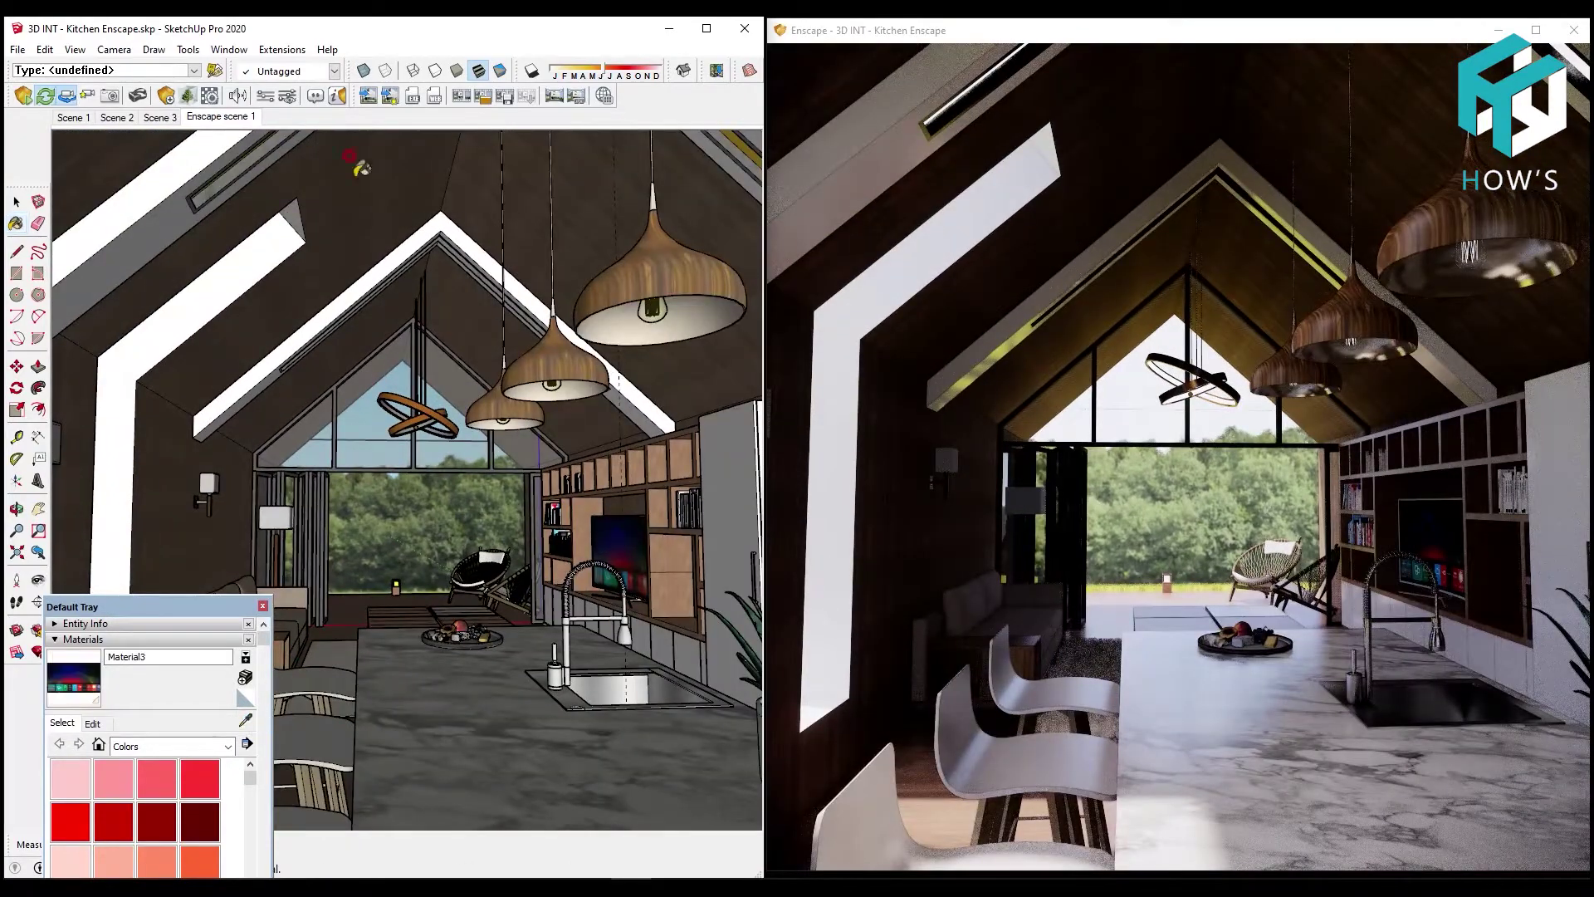
click(515, 625)
drag(652, 647, 747, 647)
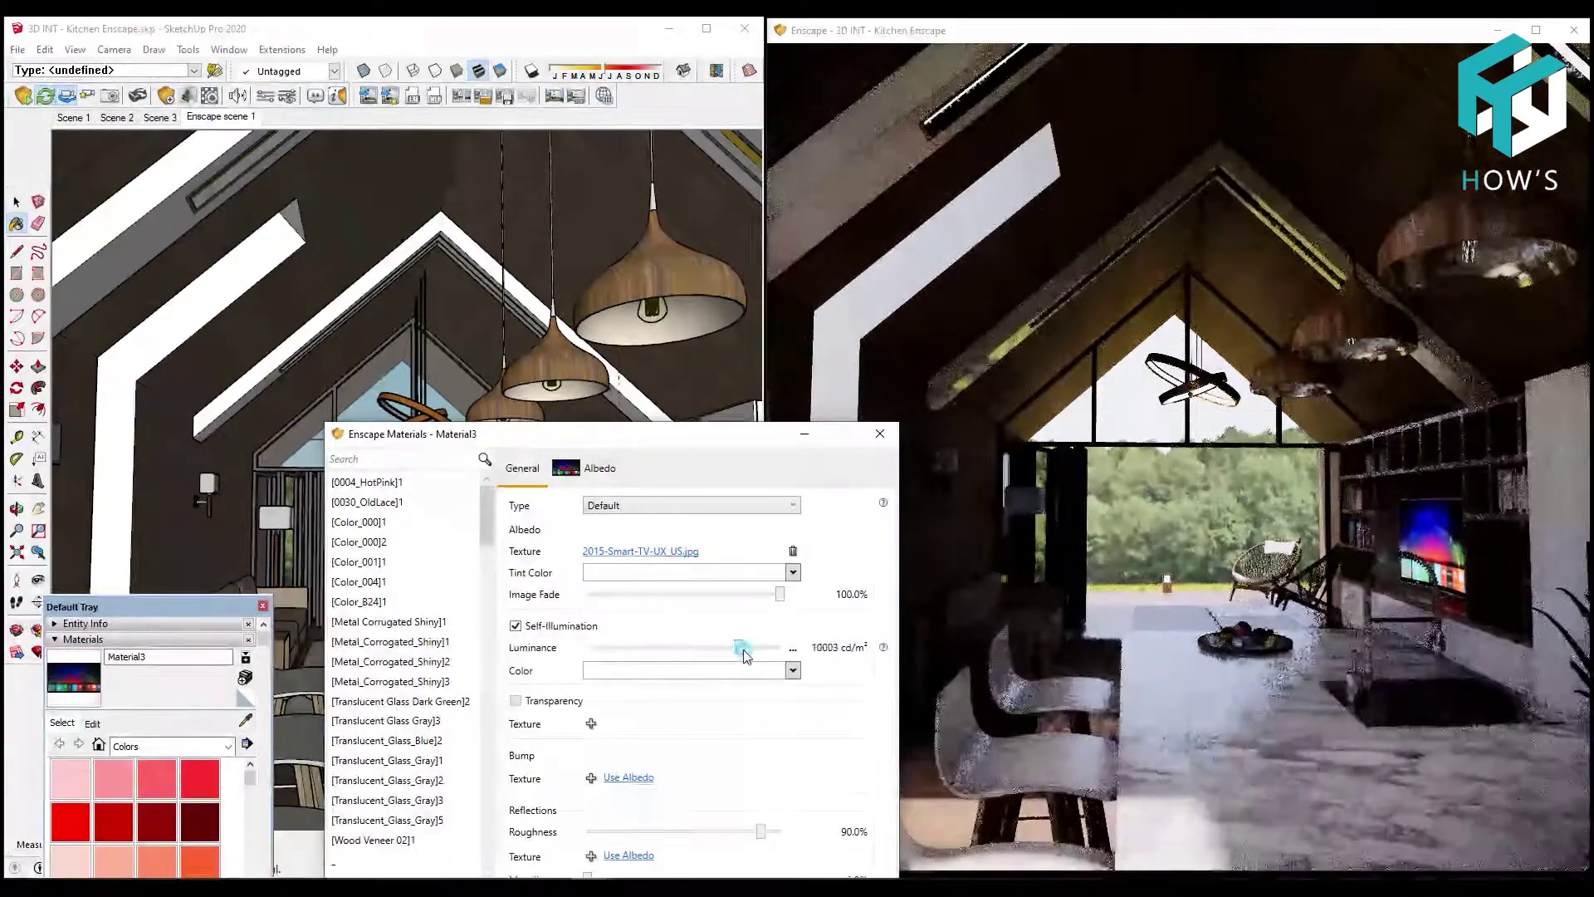
click(880, 433)
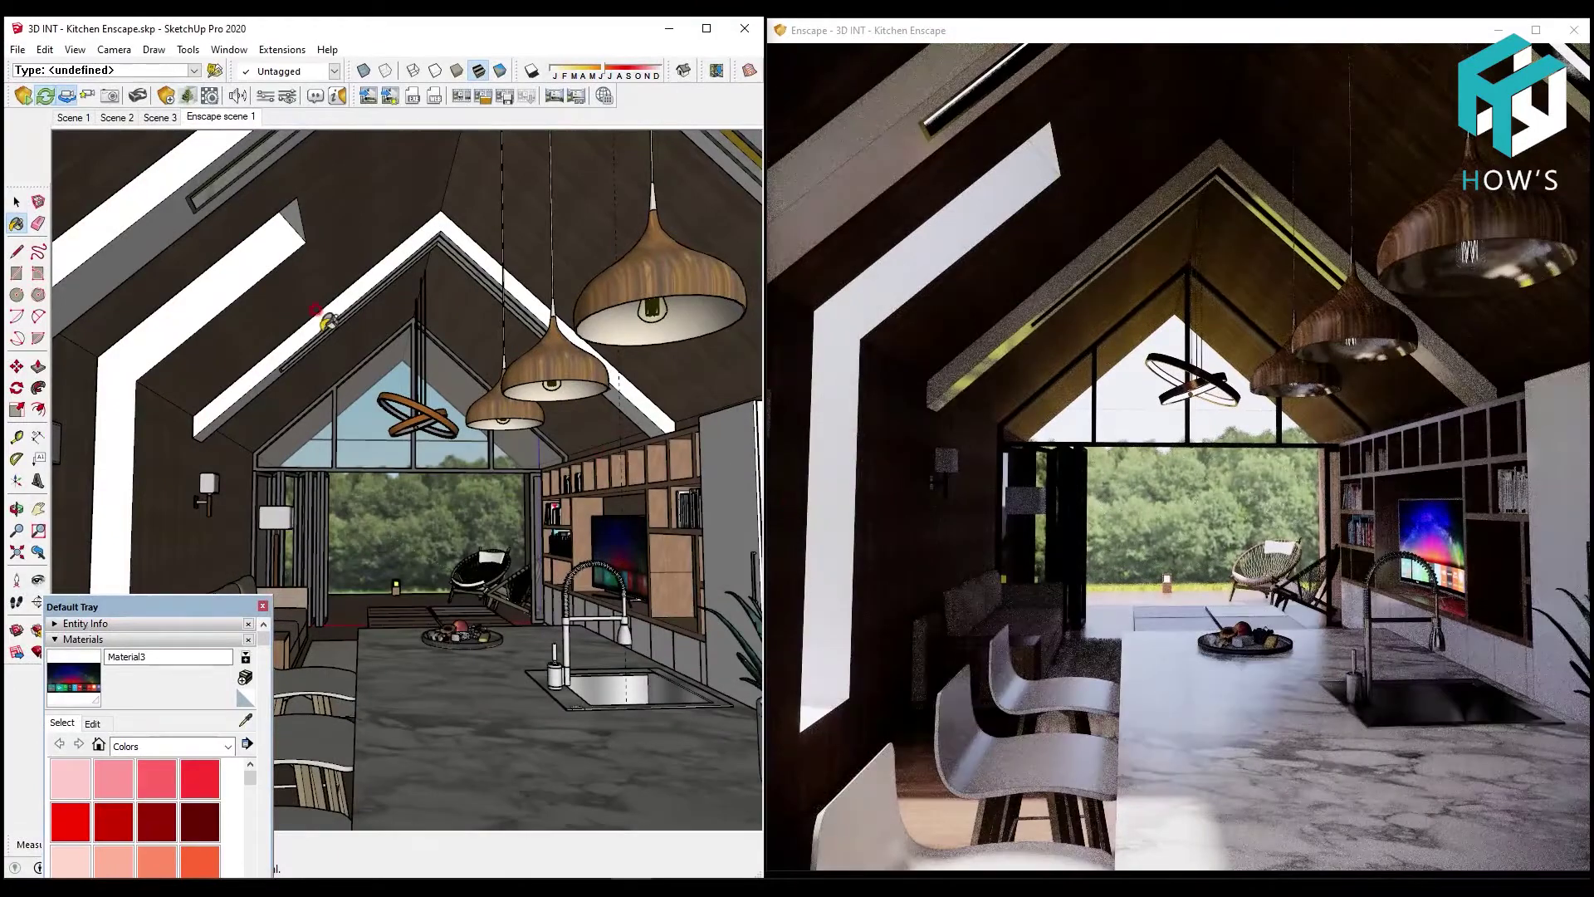
click(264, 605)
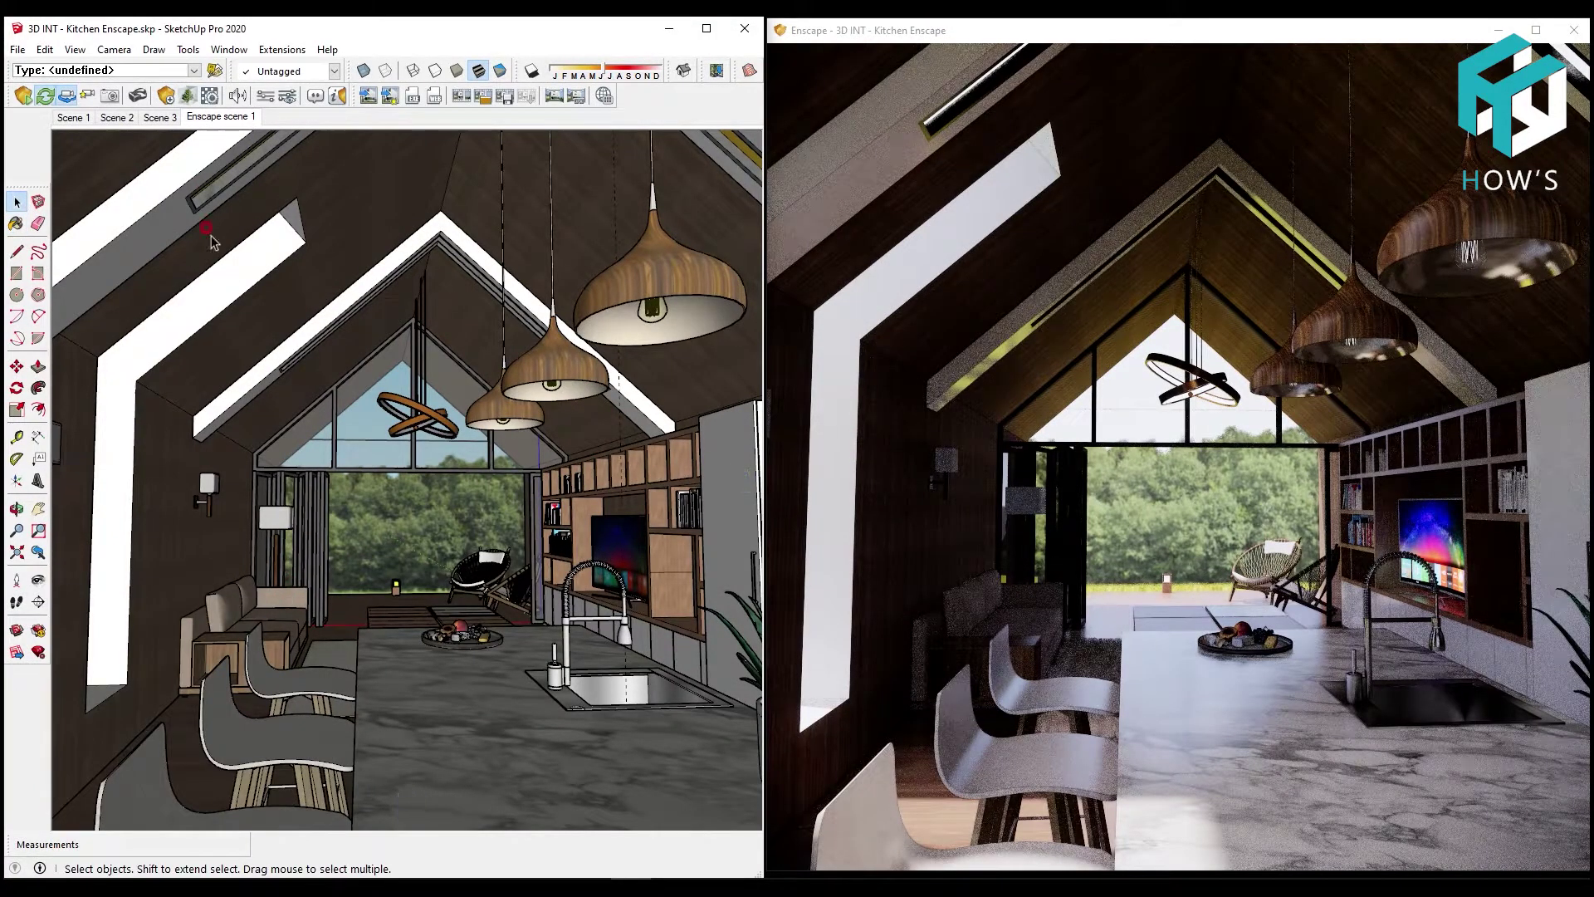
click(167, 102)
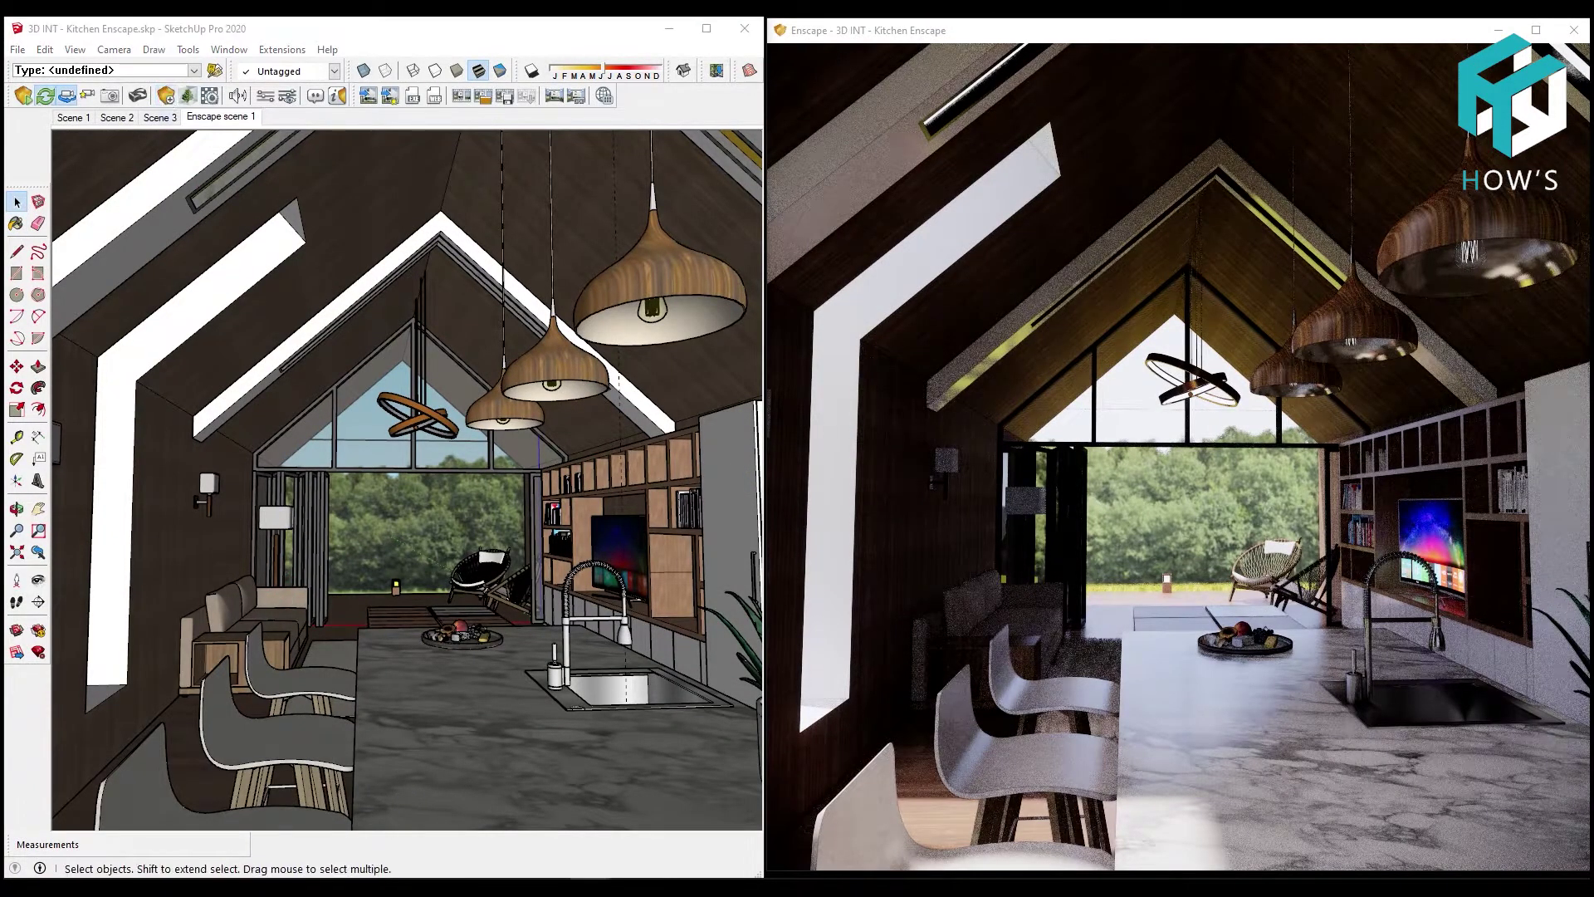
Place an Enscape spot light on a vertical guide line beneath the pendant lamp, aimed straight down
click(168, 820)
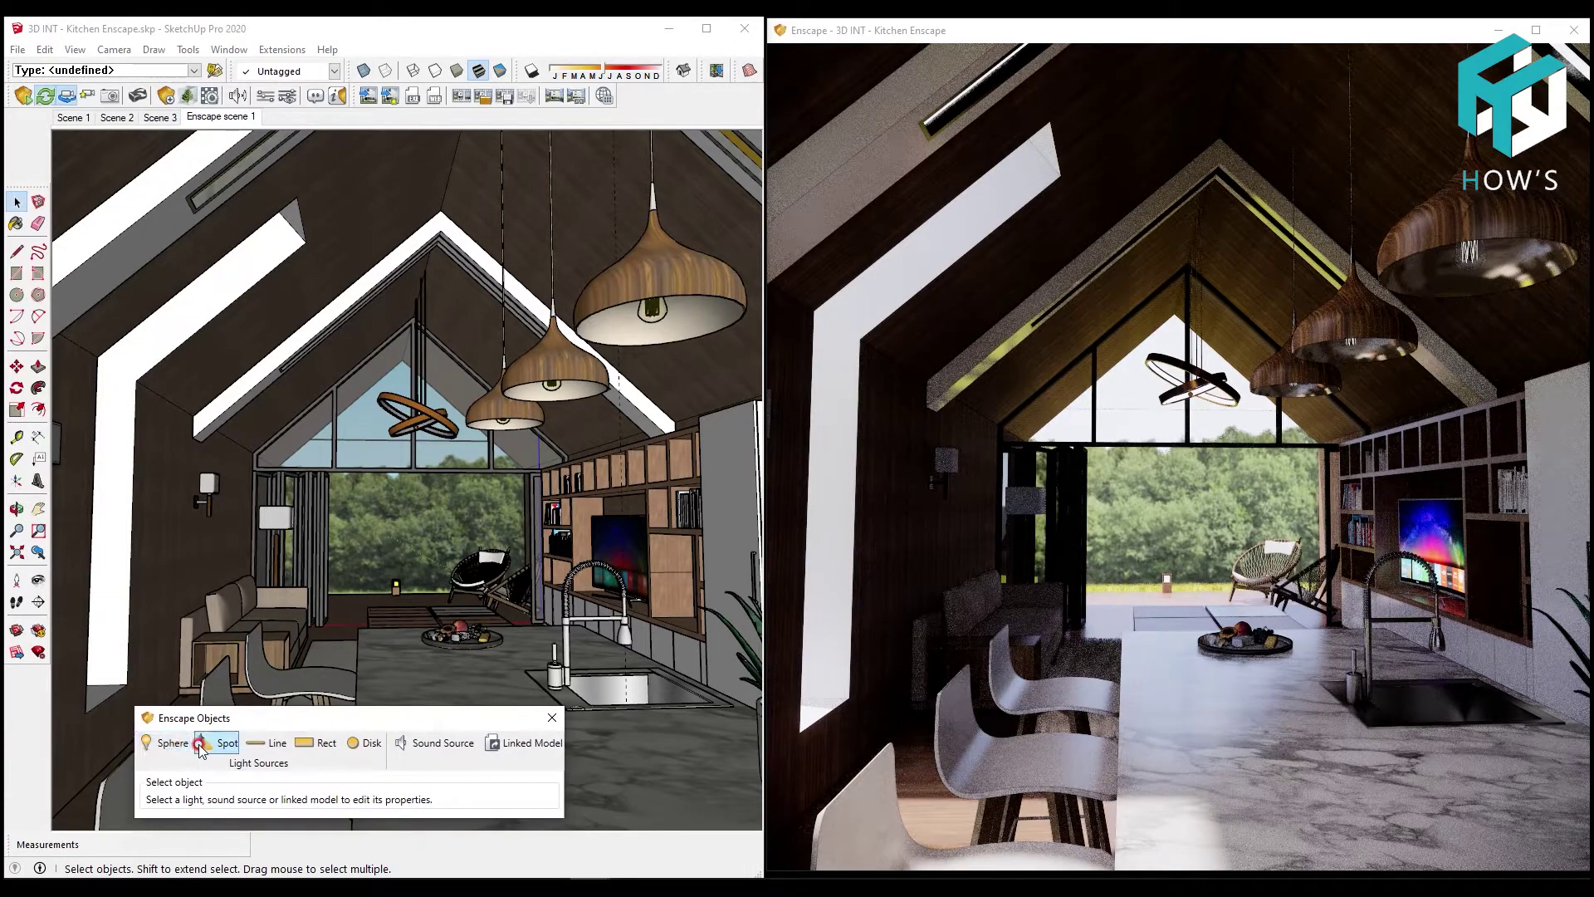
click(18, 202)
double_click(653, 318)
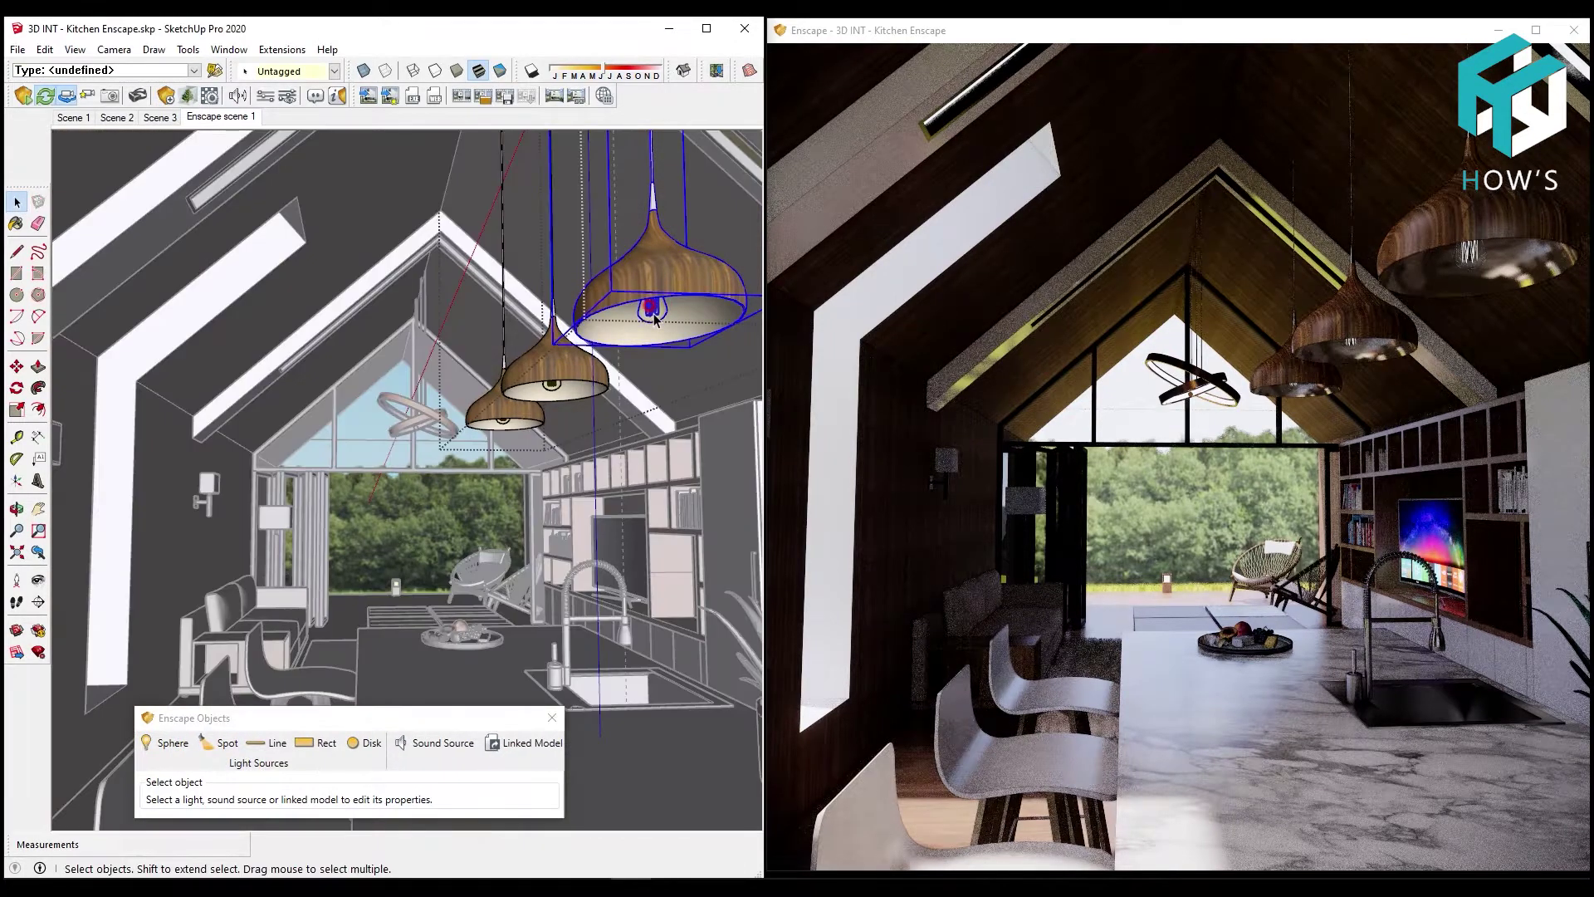
click(661, 494)
key(space)
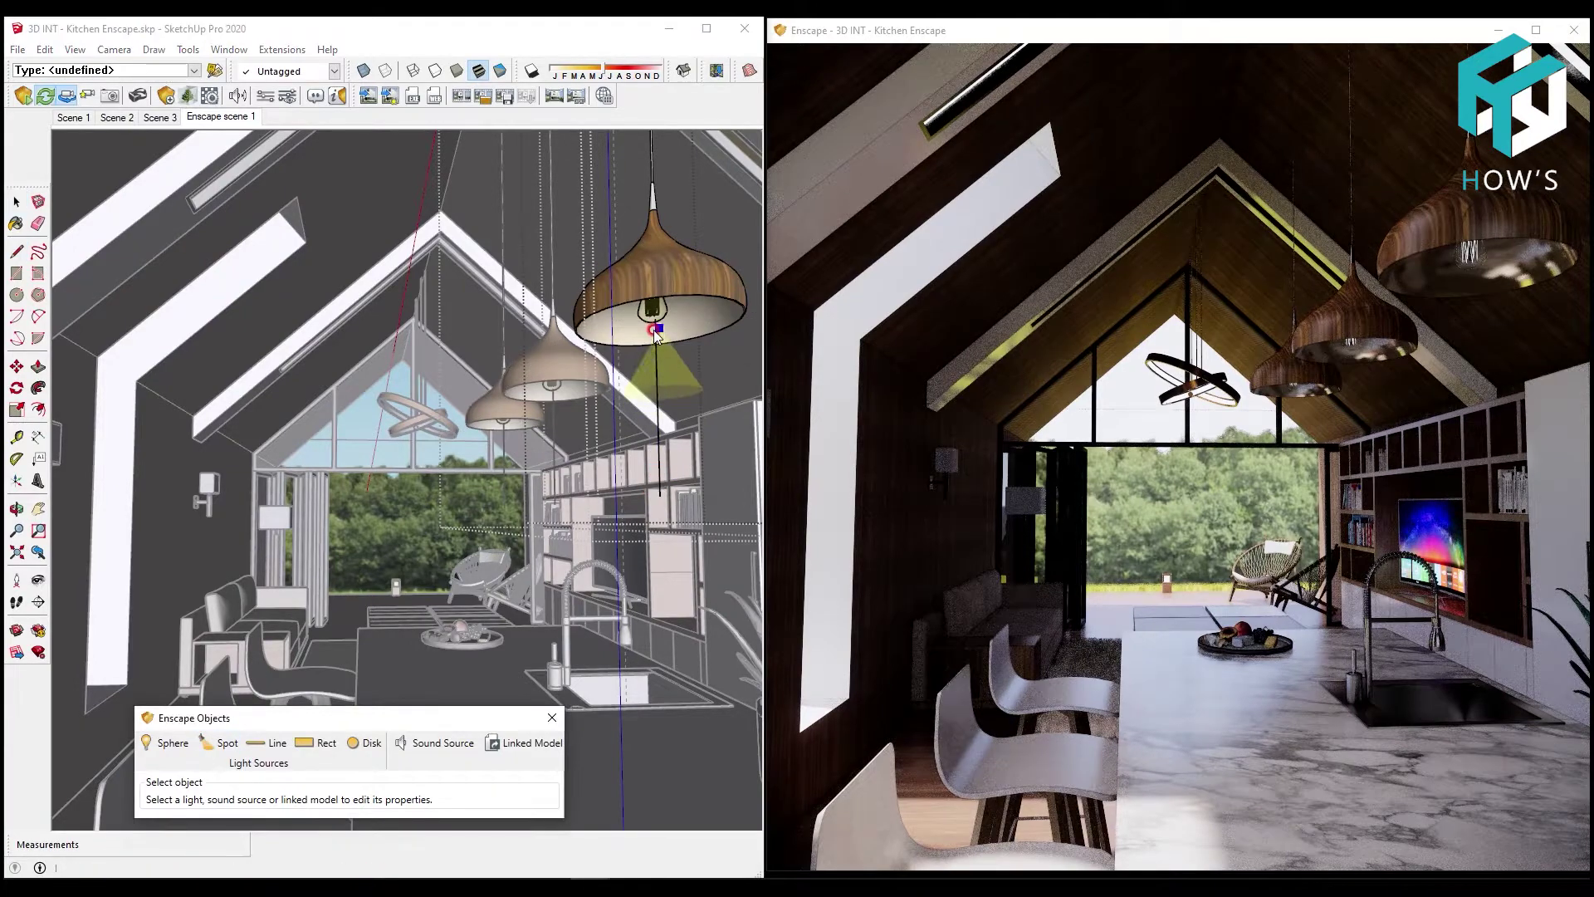
drag(656, 331, 660, 371)
scroll(660, 335, up, 3)
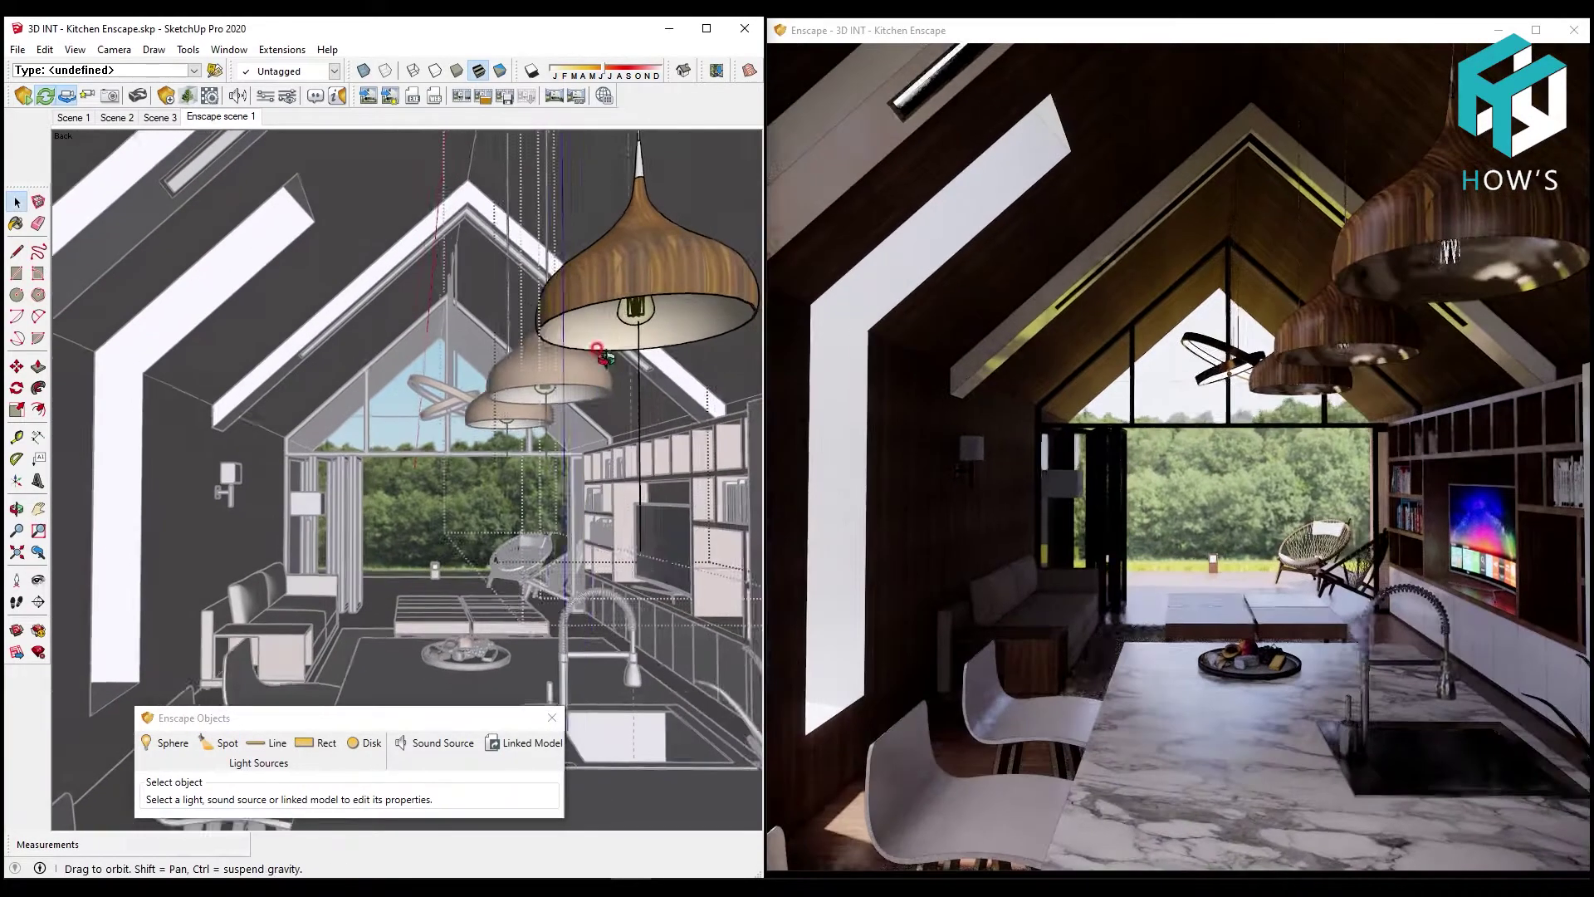
click(214, 742)
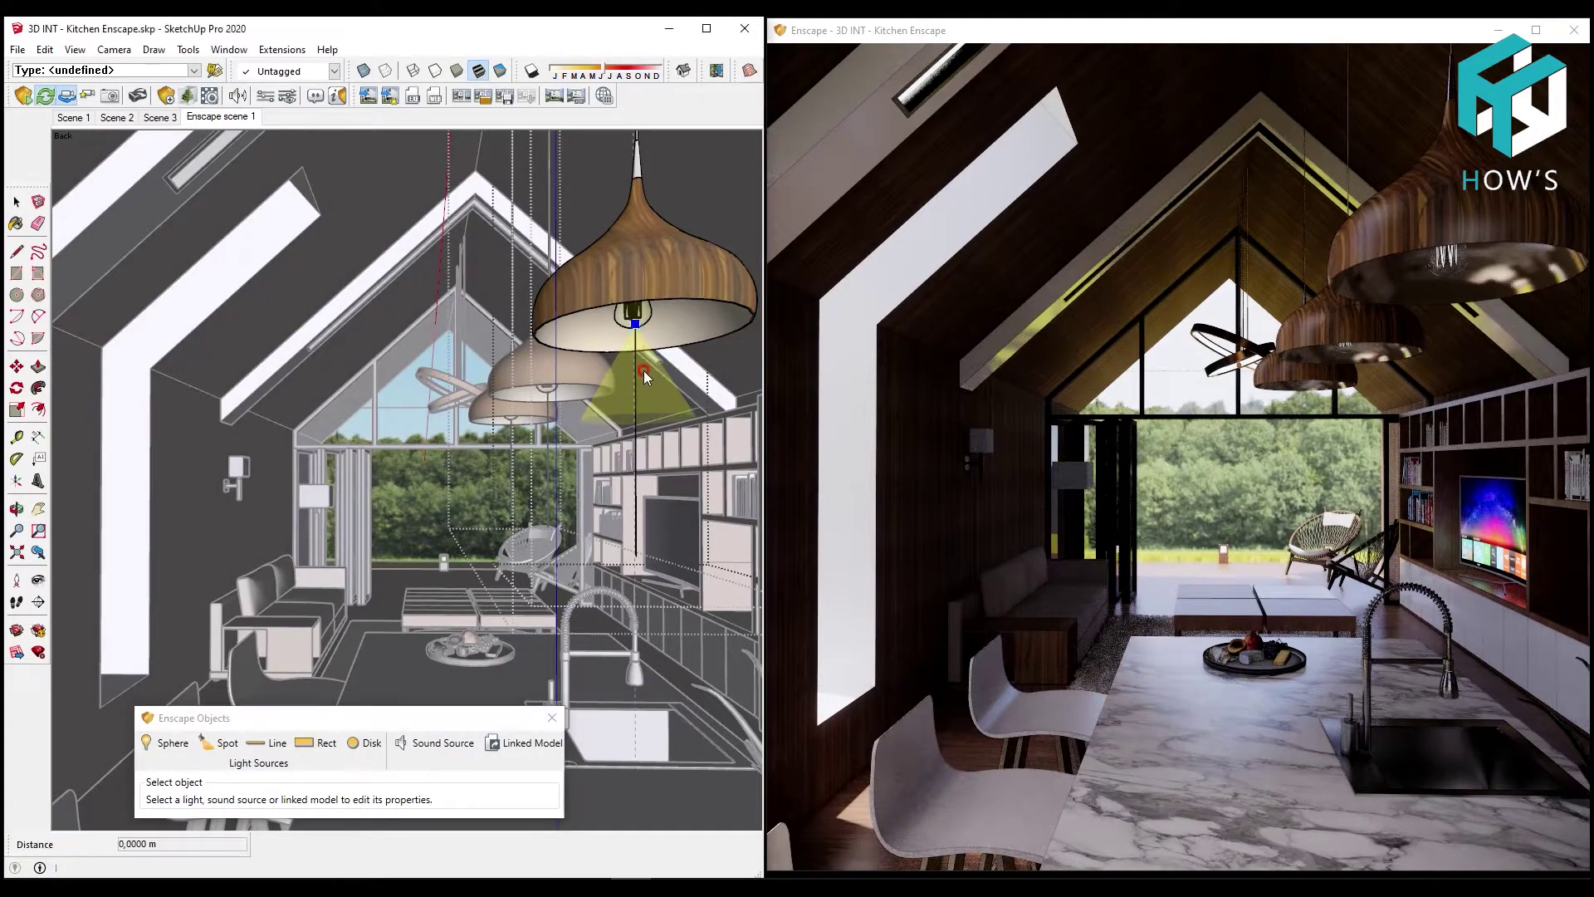
click(638, 373)
click(636, 558)
mouse_move(634, 475)
middle_down()
mouse_move(550, 482)
mouse_move(571, 606)
middle_up()
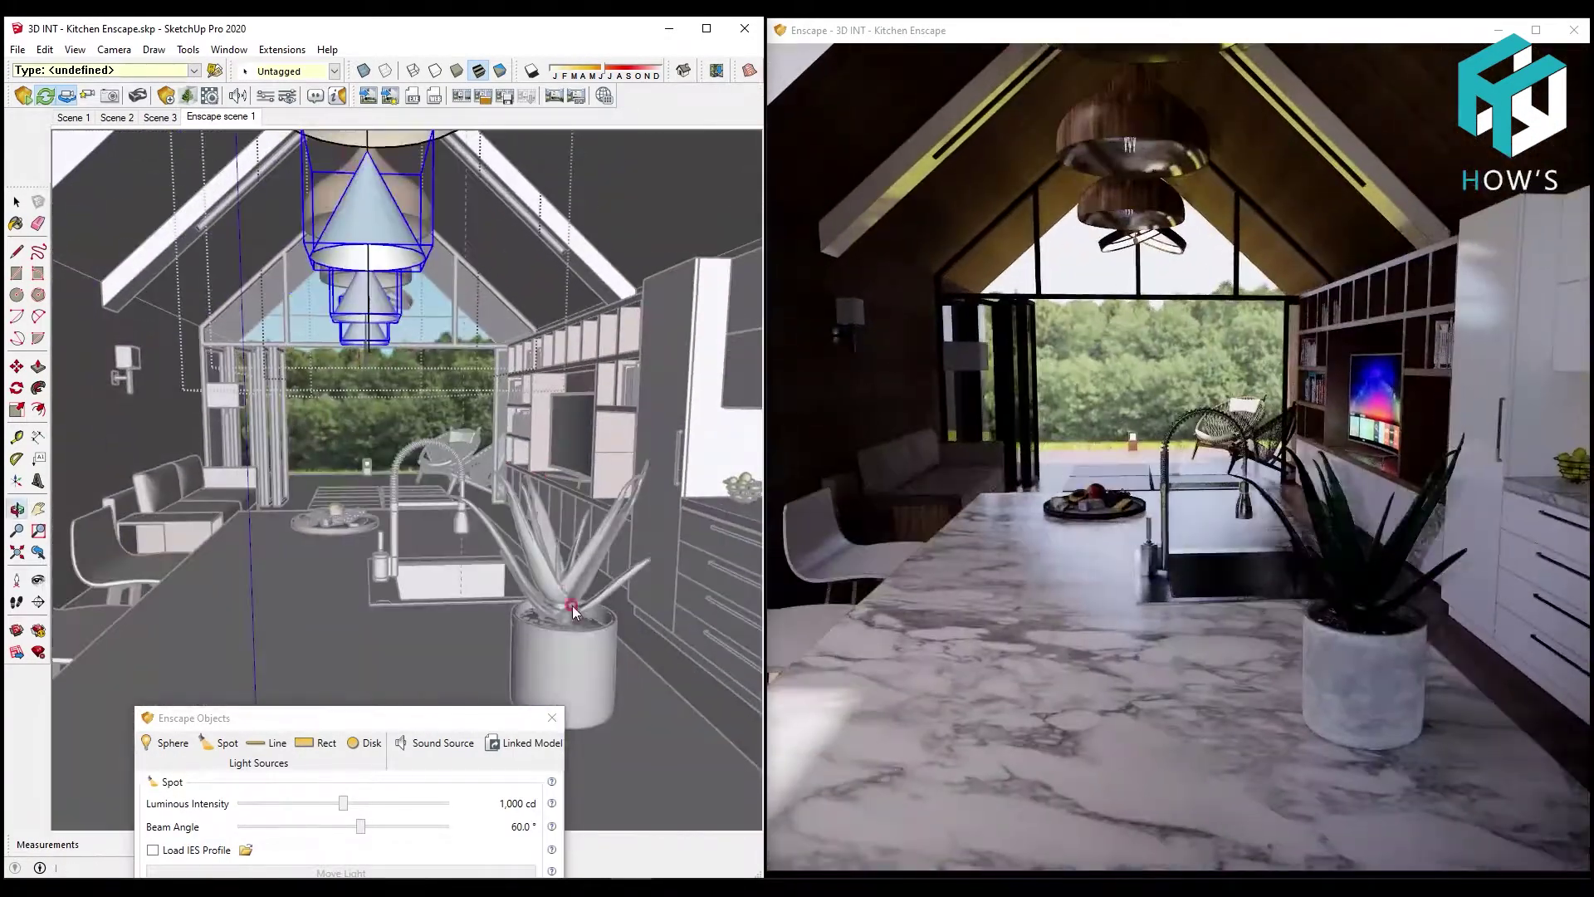
Set the spot light to 7,466 cd and bring up Visual Settings' Atmosphere tab
drag(342, 804, 374, 803)
middle_drag(391, 548, 395, 508)
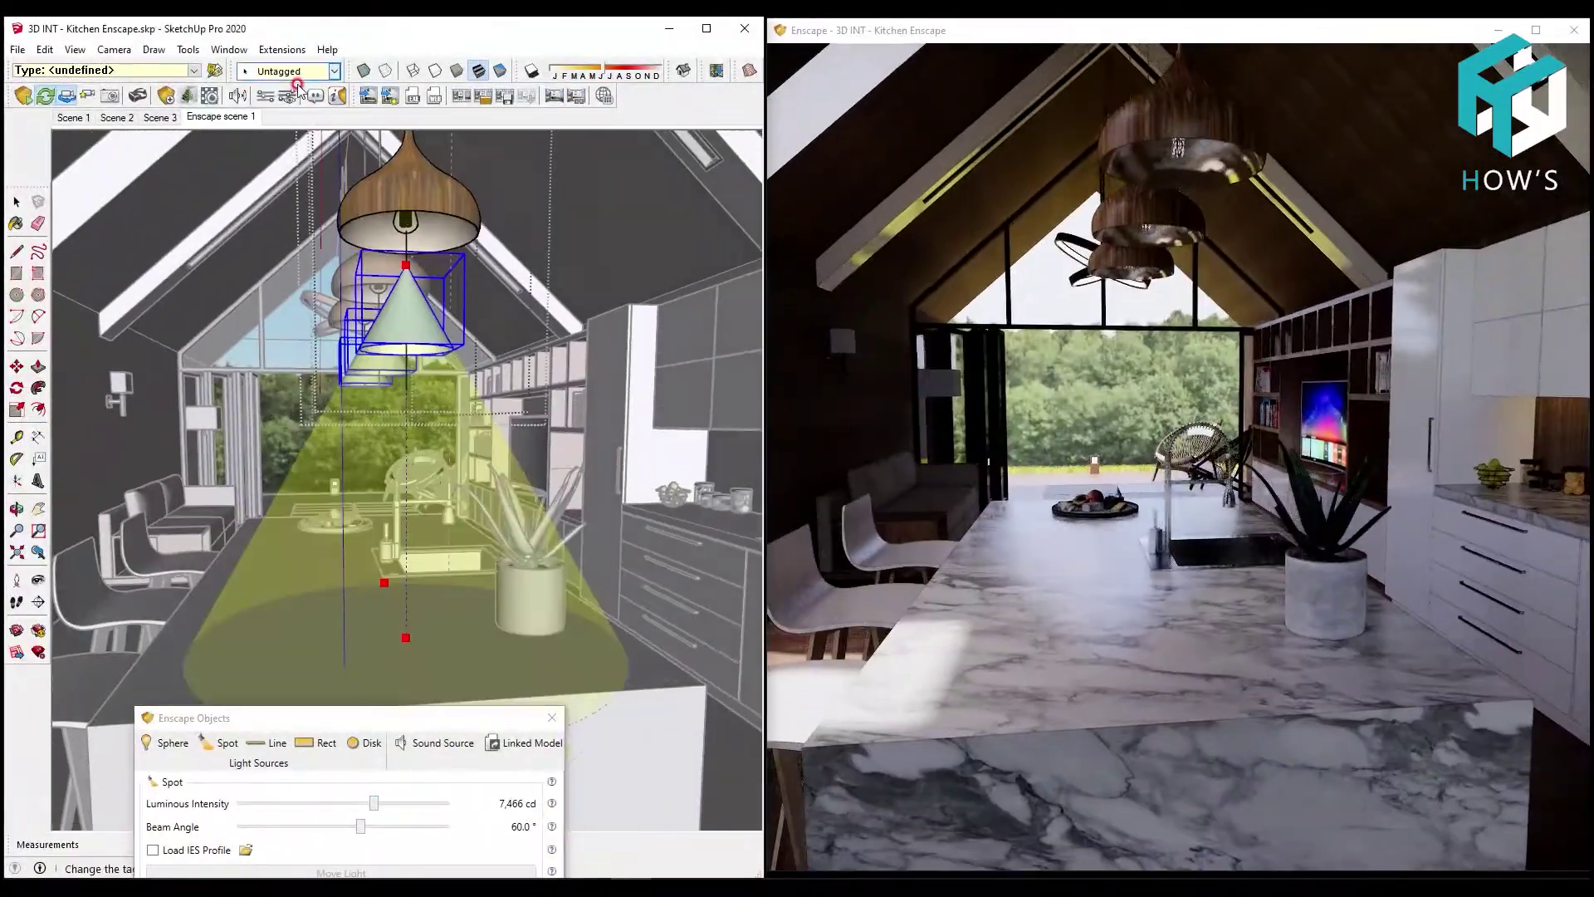
click(297, 96)
click(312, 288)
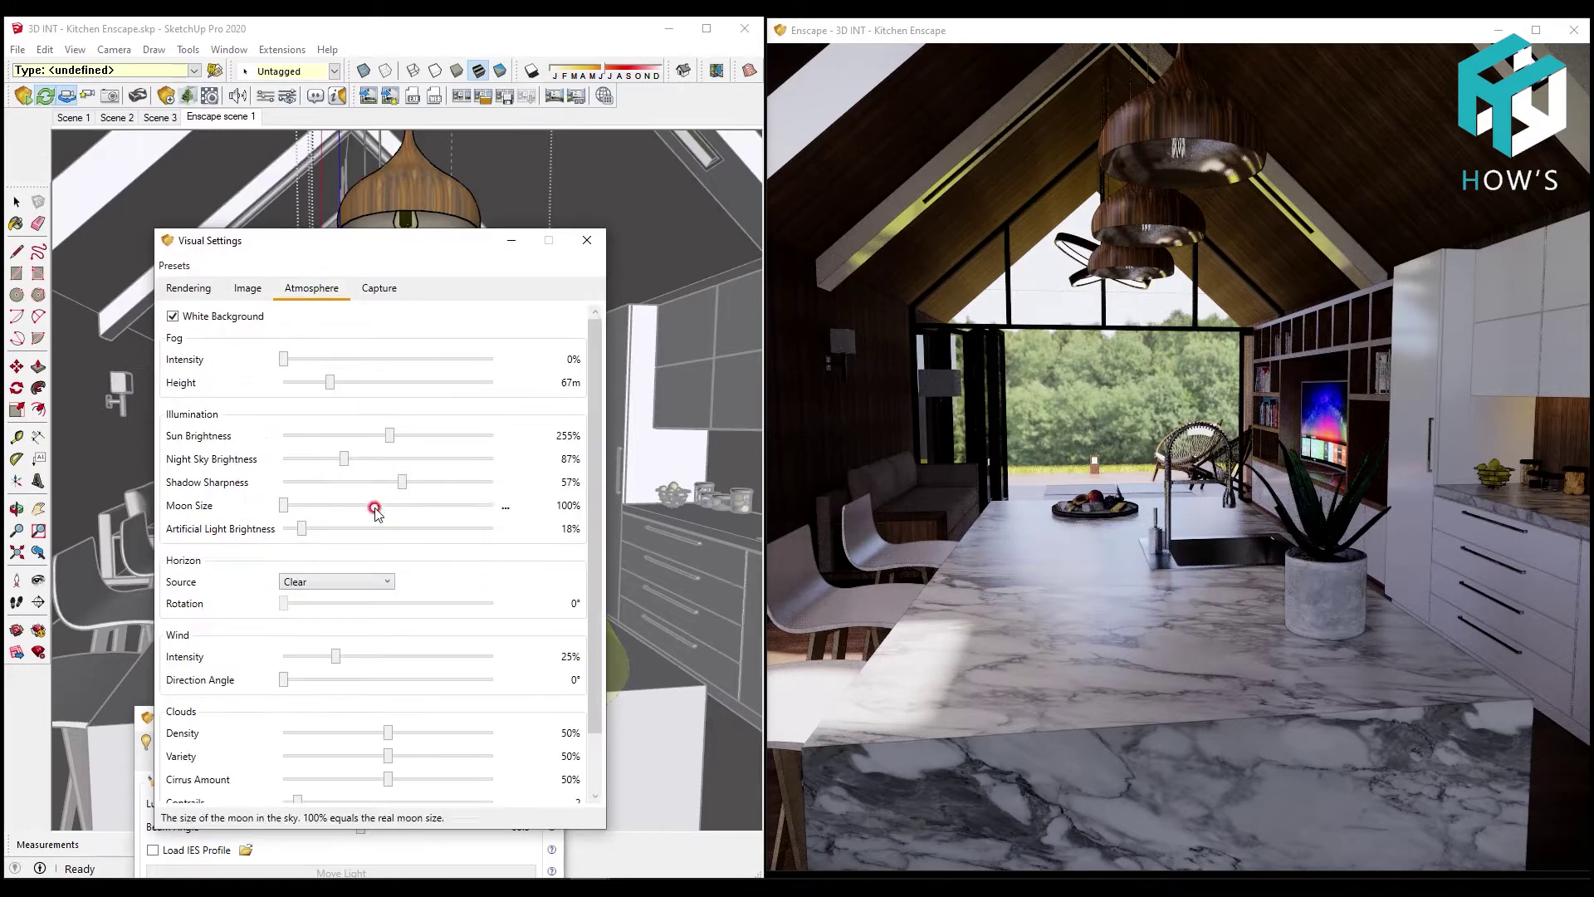
Raise the artificial light brightness in the Atmosphere settings
drag(336, 536, 382, 528)
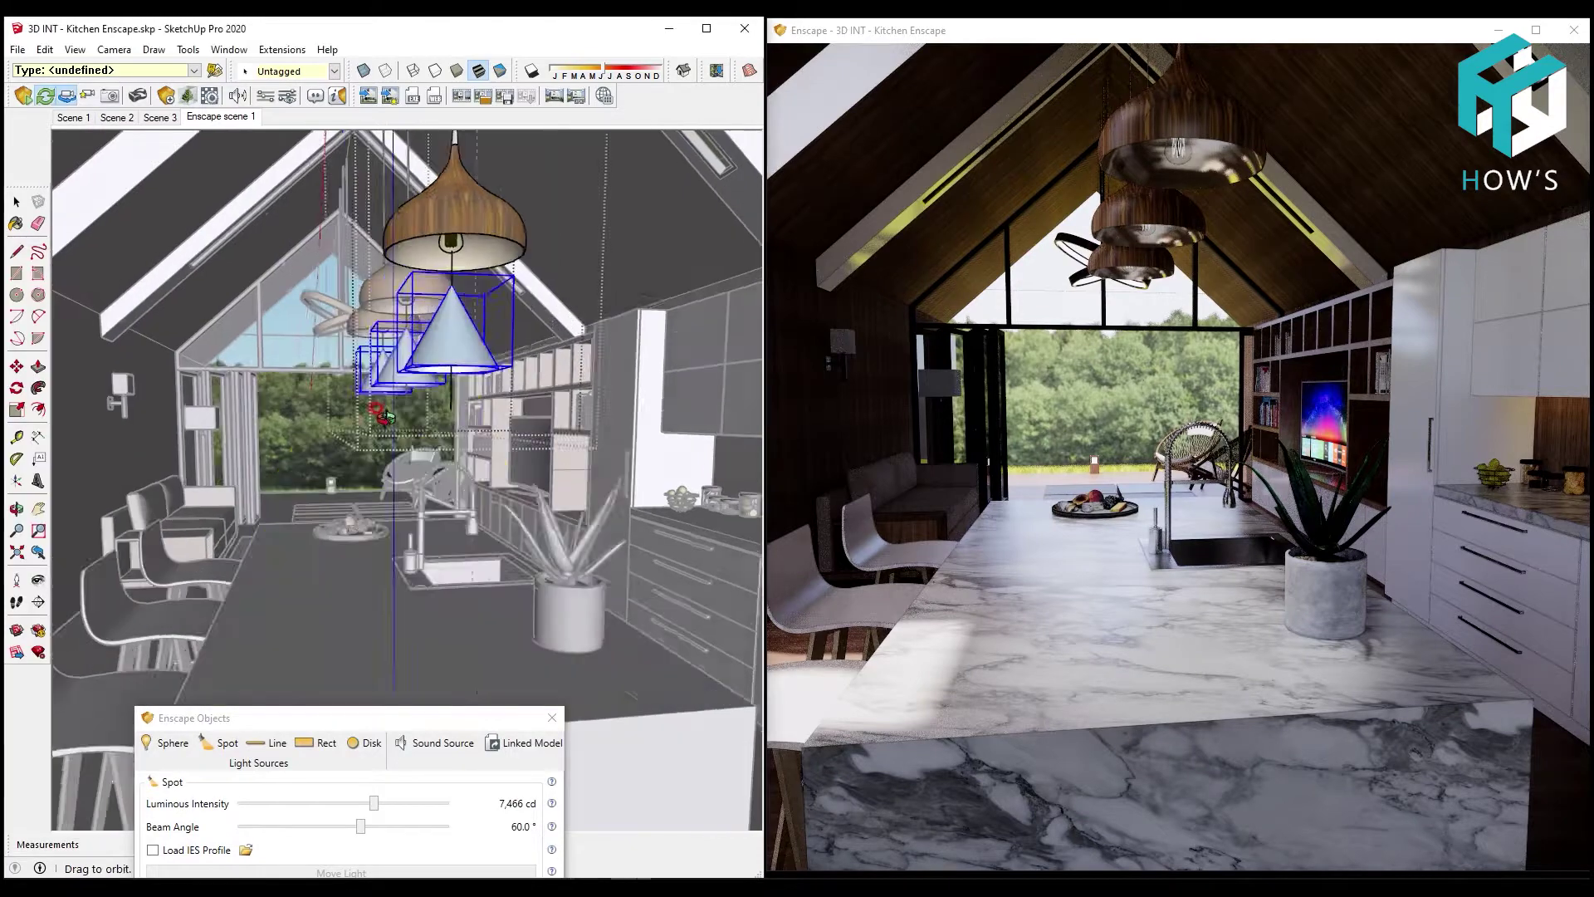
middle_drag(358, 432, 389, 417)
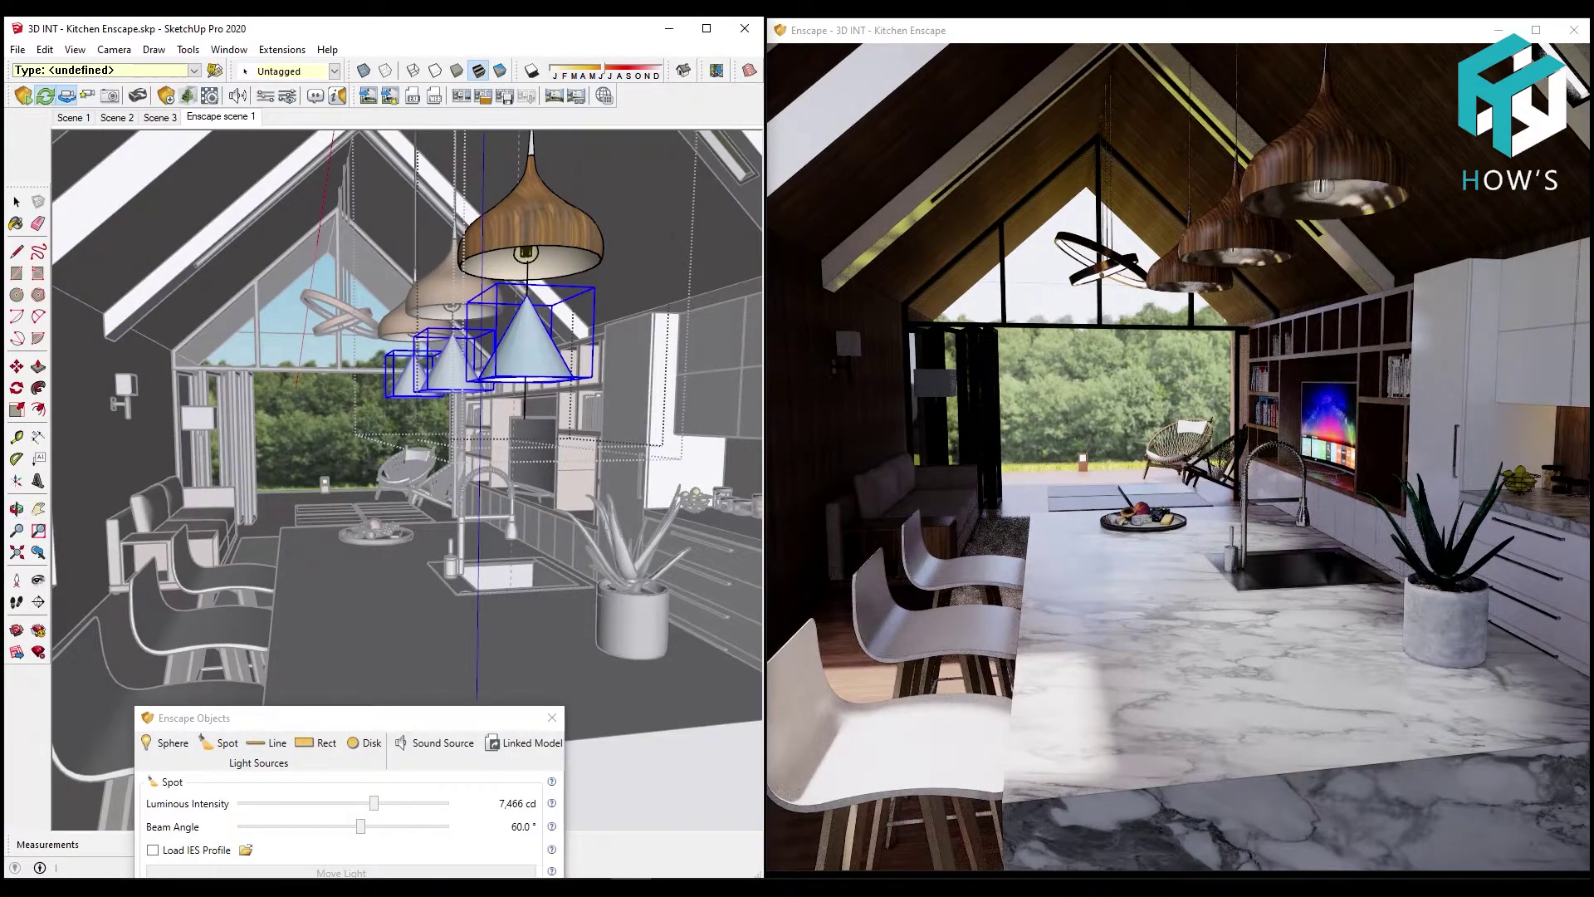
mouse_move(461, 719)
mouse_down()
mouse_move(525, 533)
mouse_move(506, 654)
mouse_up()
Set the marble <auto>2 material to 68.5% roughness with an albedo-based bump map
click(190, 96)
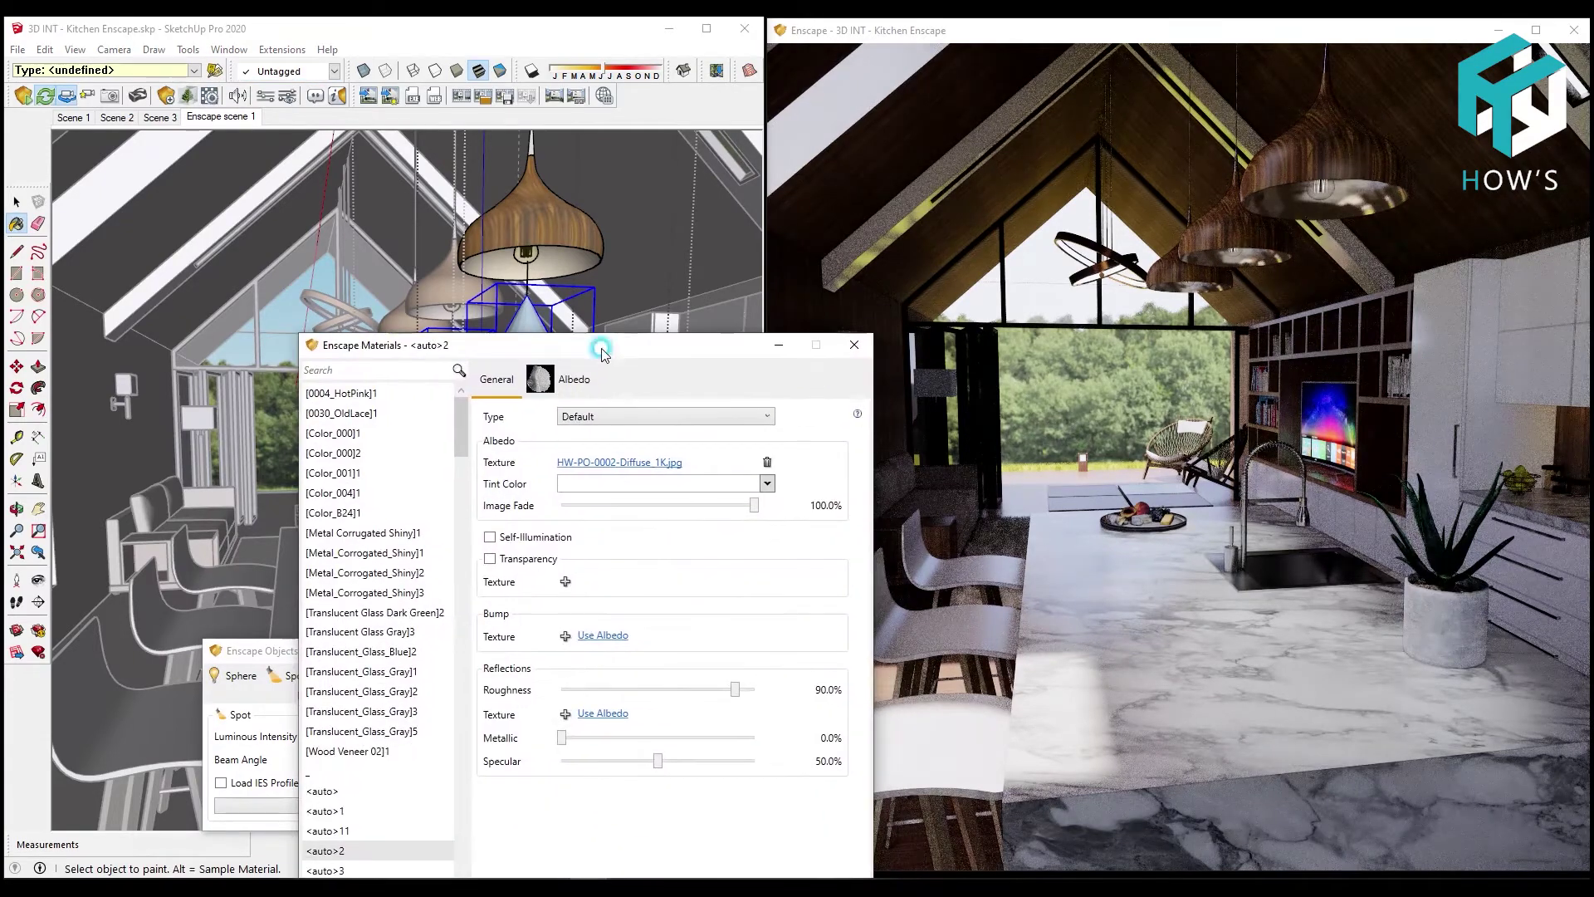
drag(731, 689, 694, 689)
click(581, 637)
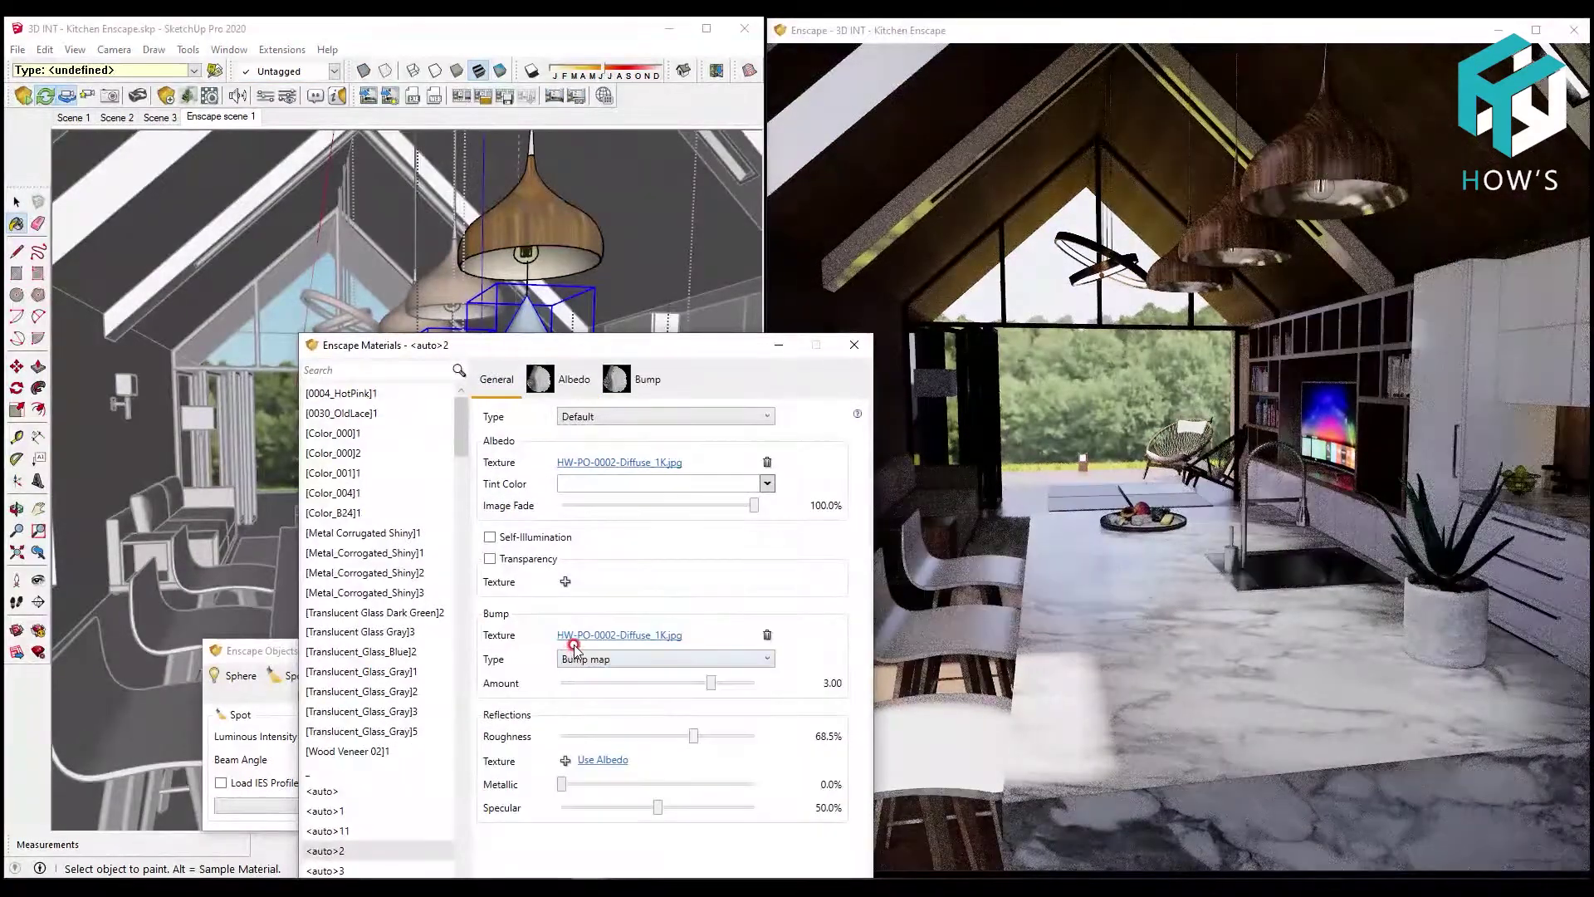
click(854, 345)
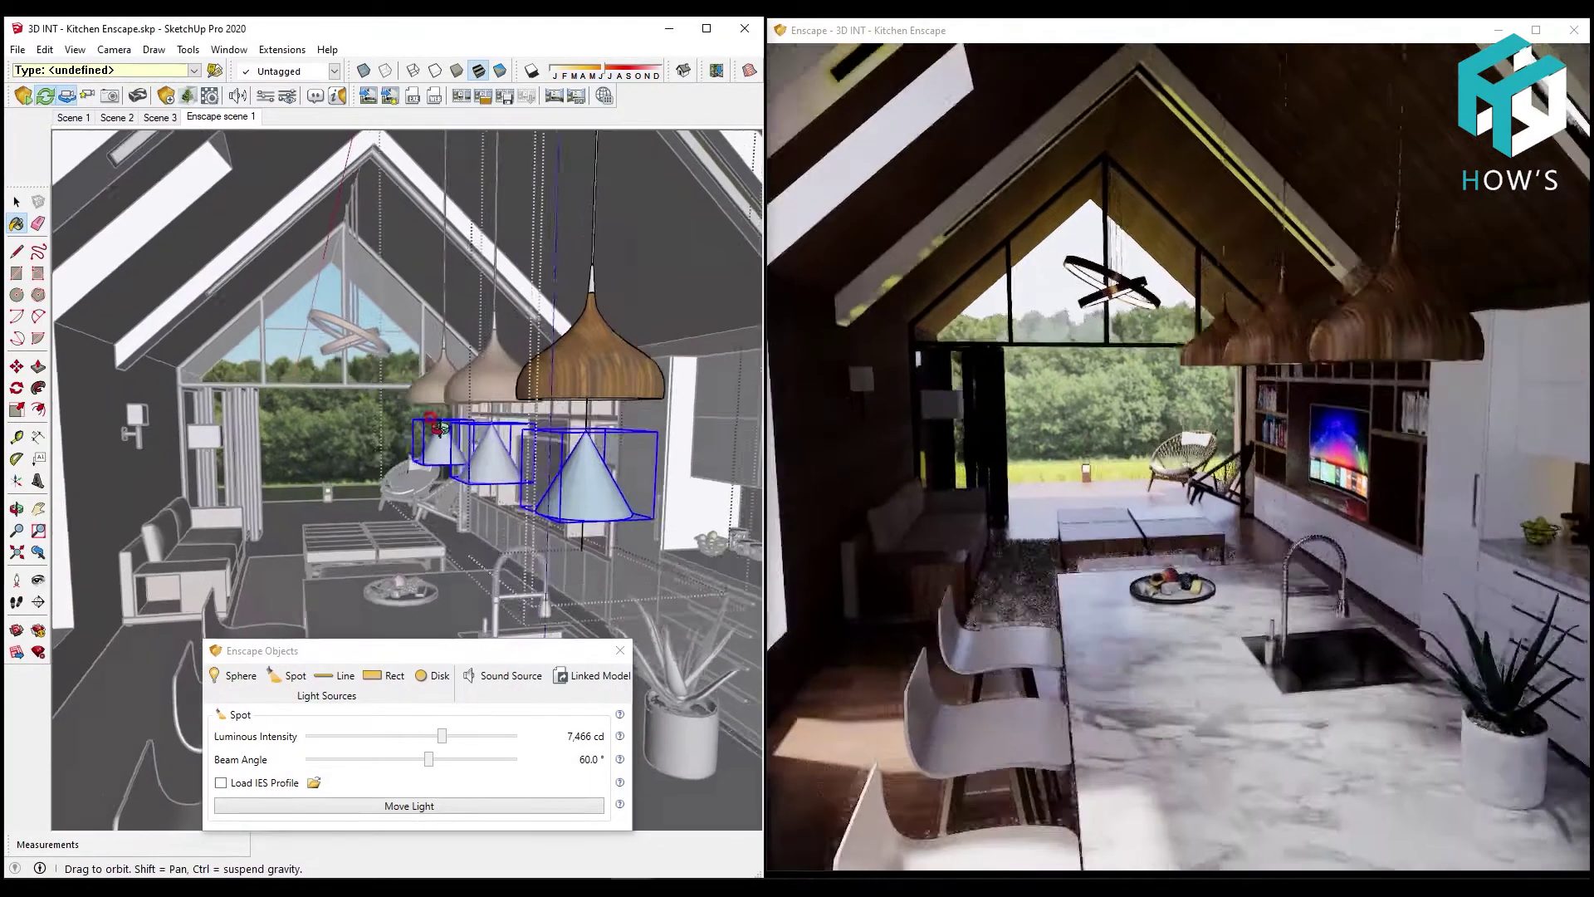
Add an Enscape rectangle light at the end of the ceiling slot
middle_drag(455, 375, 217, 307)
key(space)
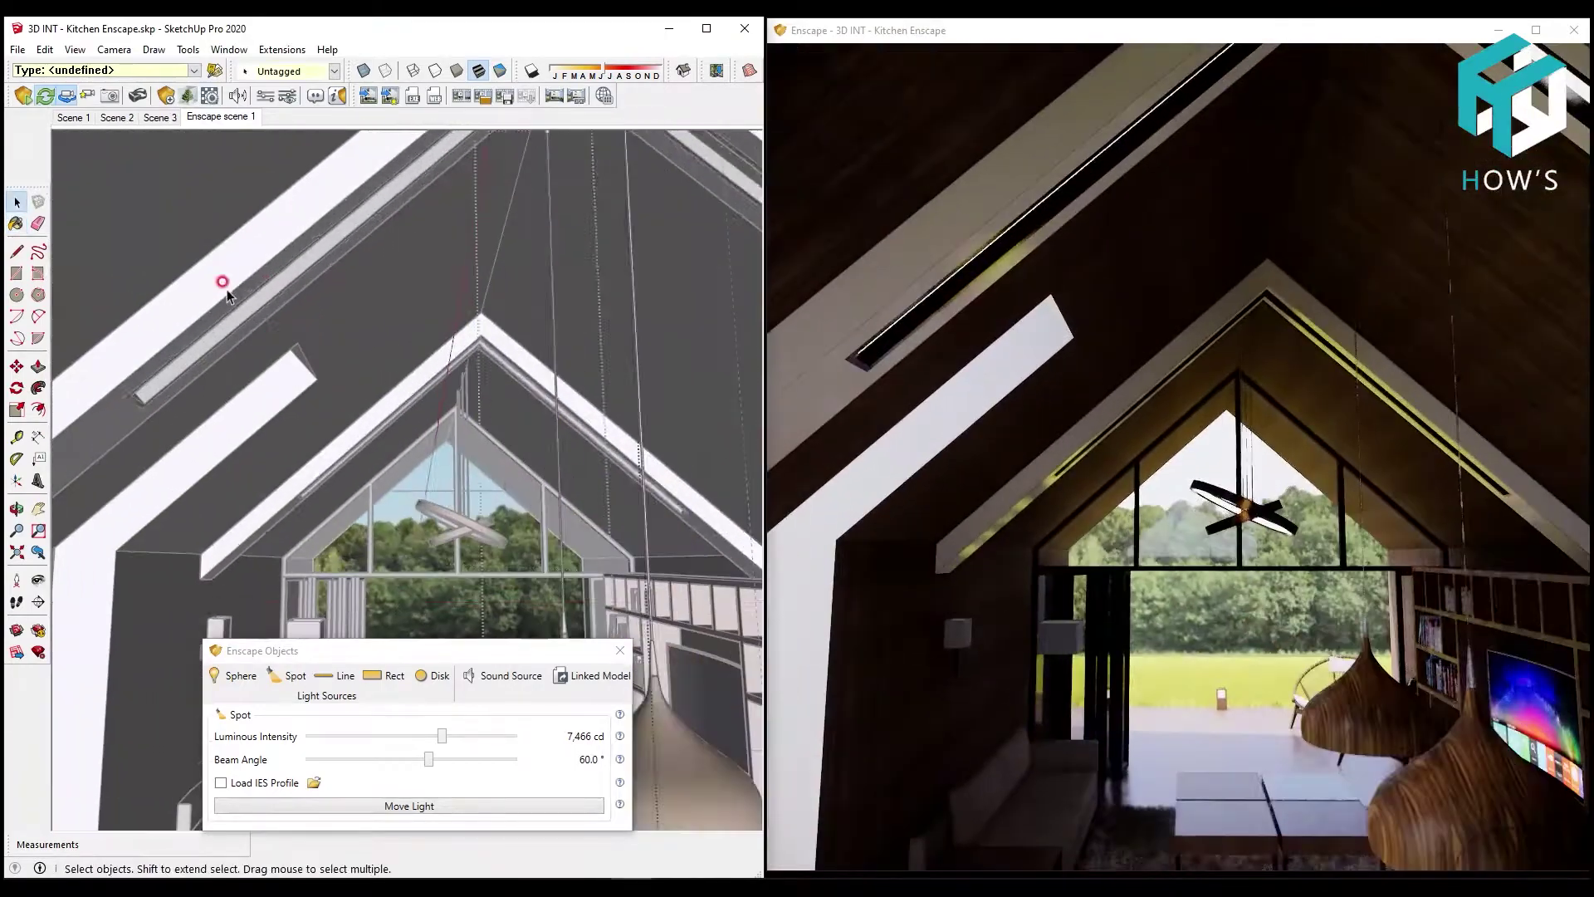
scroll(218, 308, up, 3)
scroll(297, 242, up, 2)
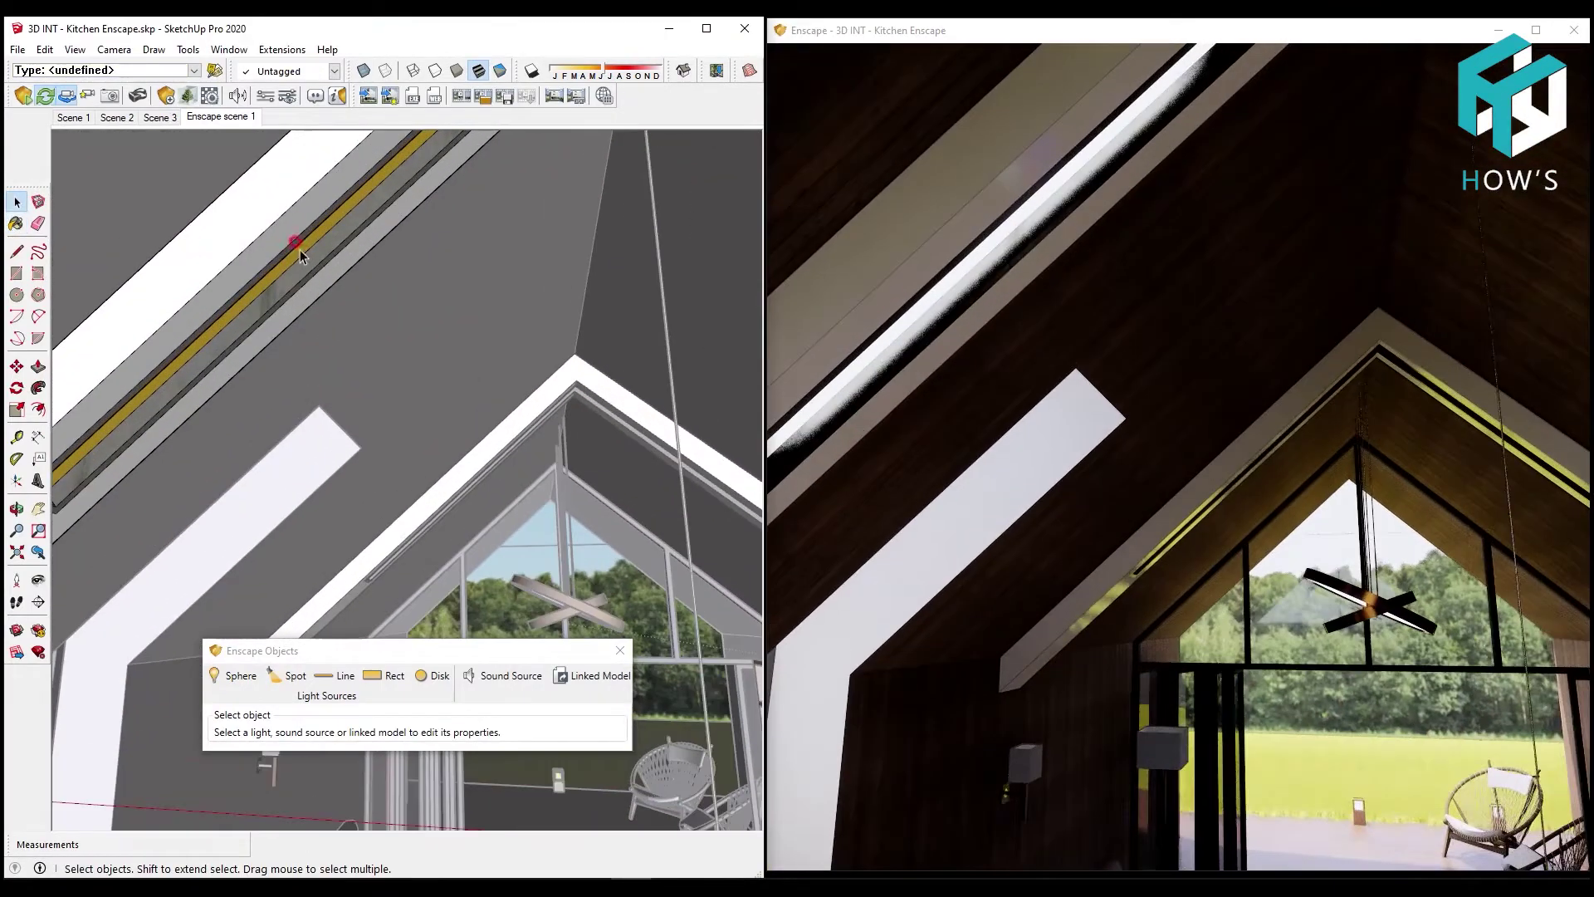
middle_drag(304, 251, 337, 407)
click(308, 683)
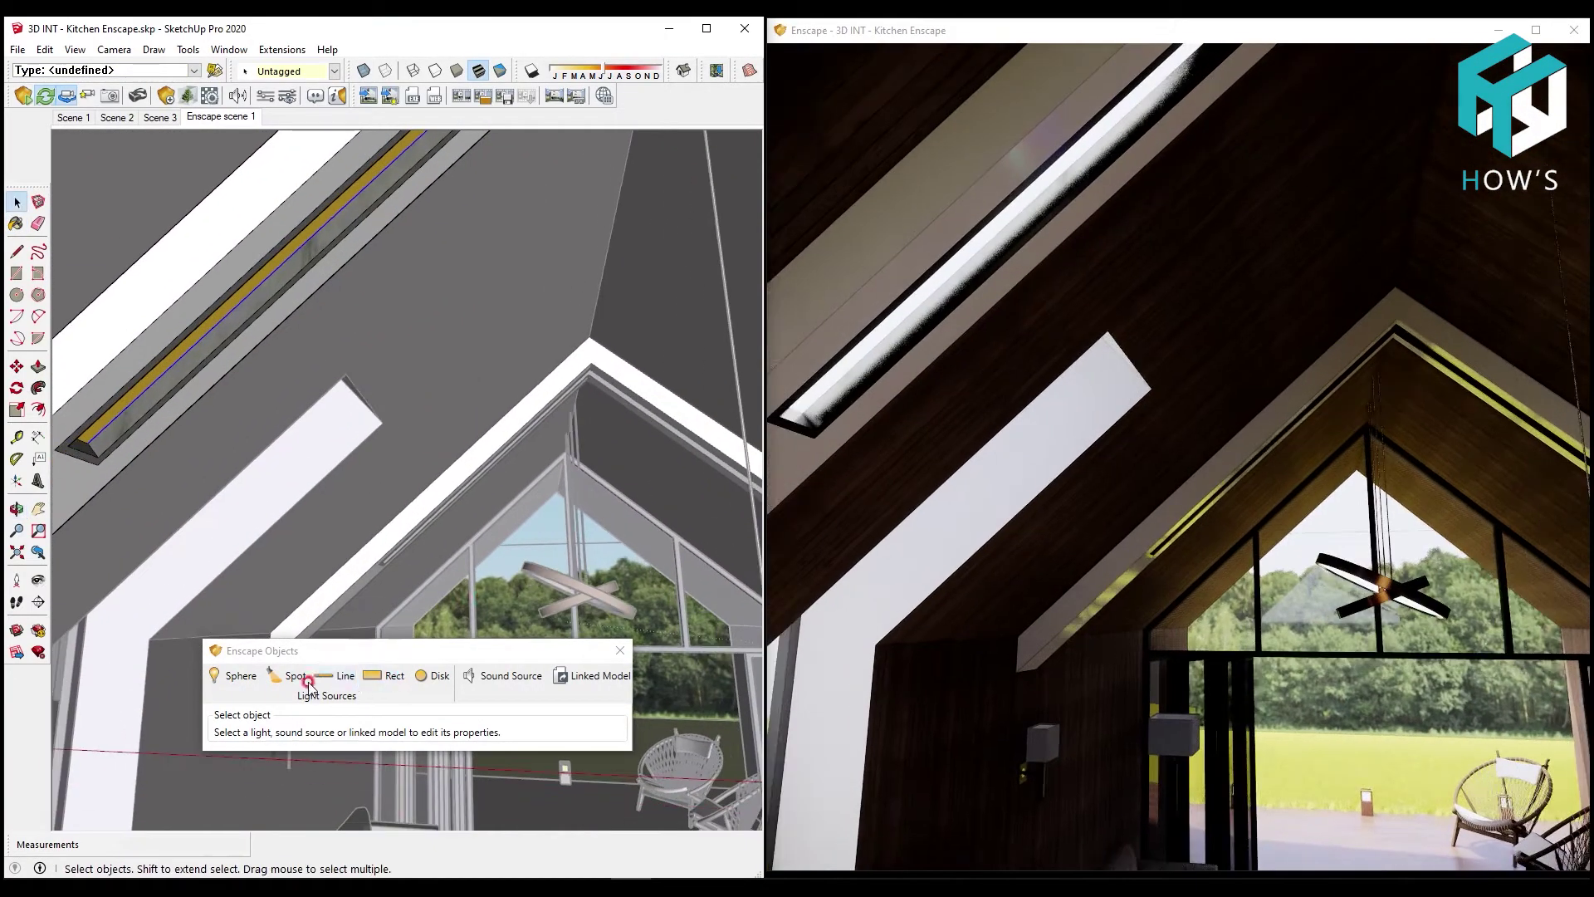
click(373, 681)
click(88, 444)
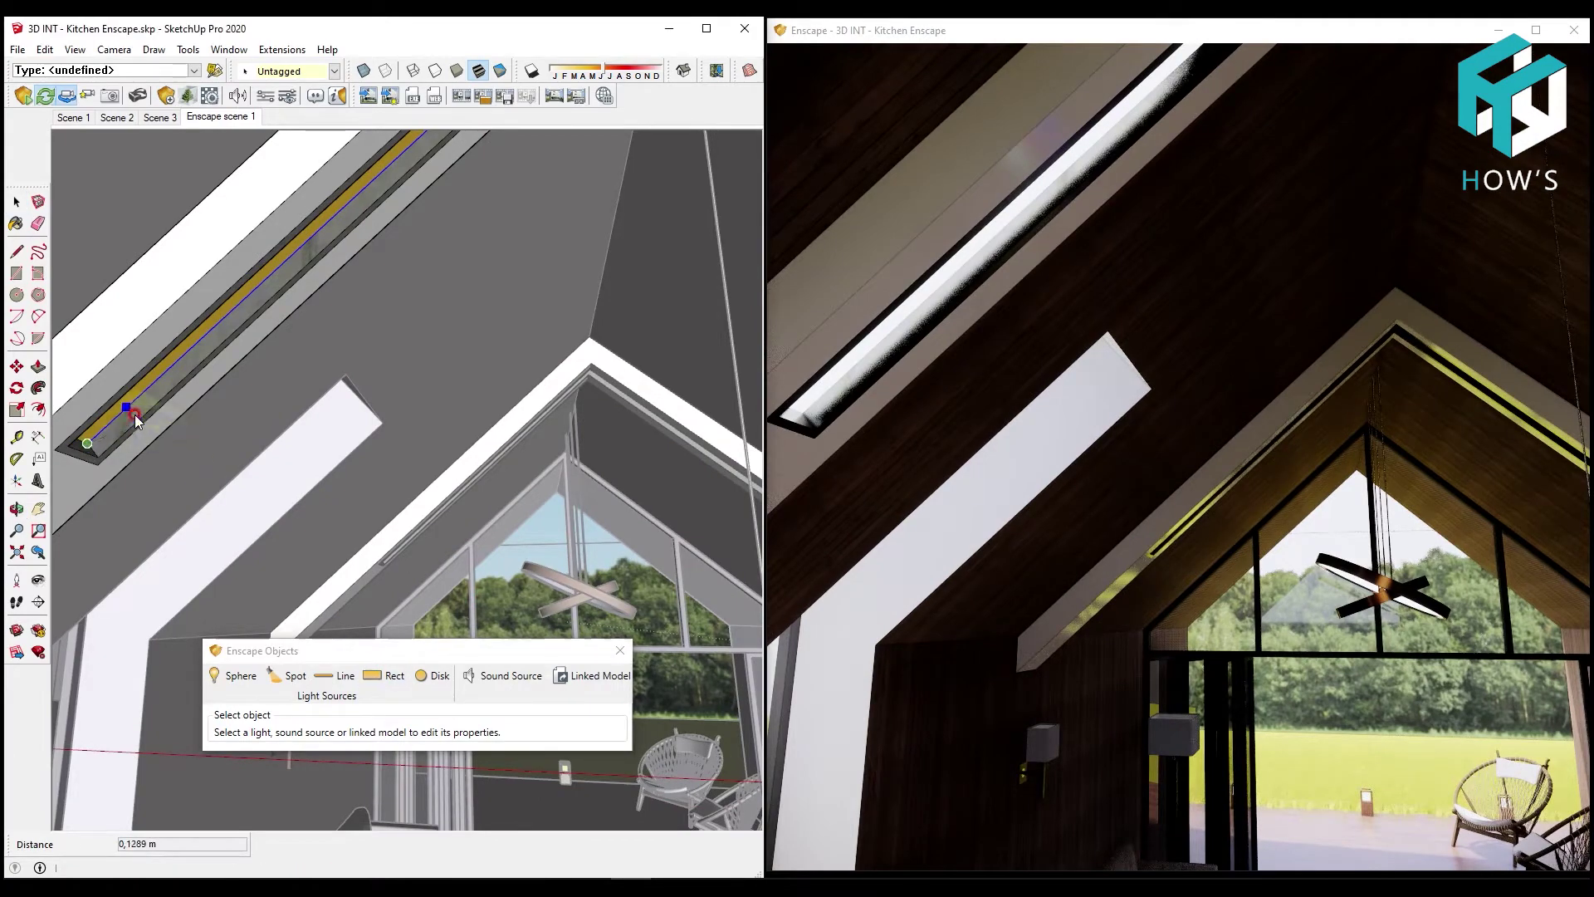
click(99, 458)
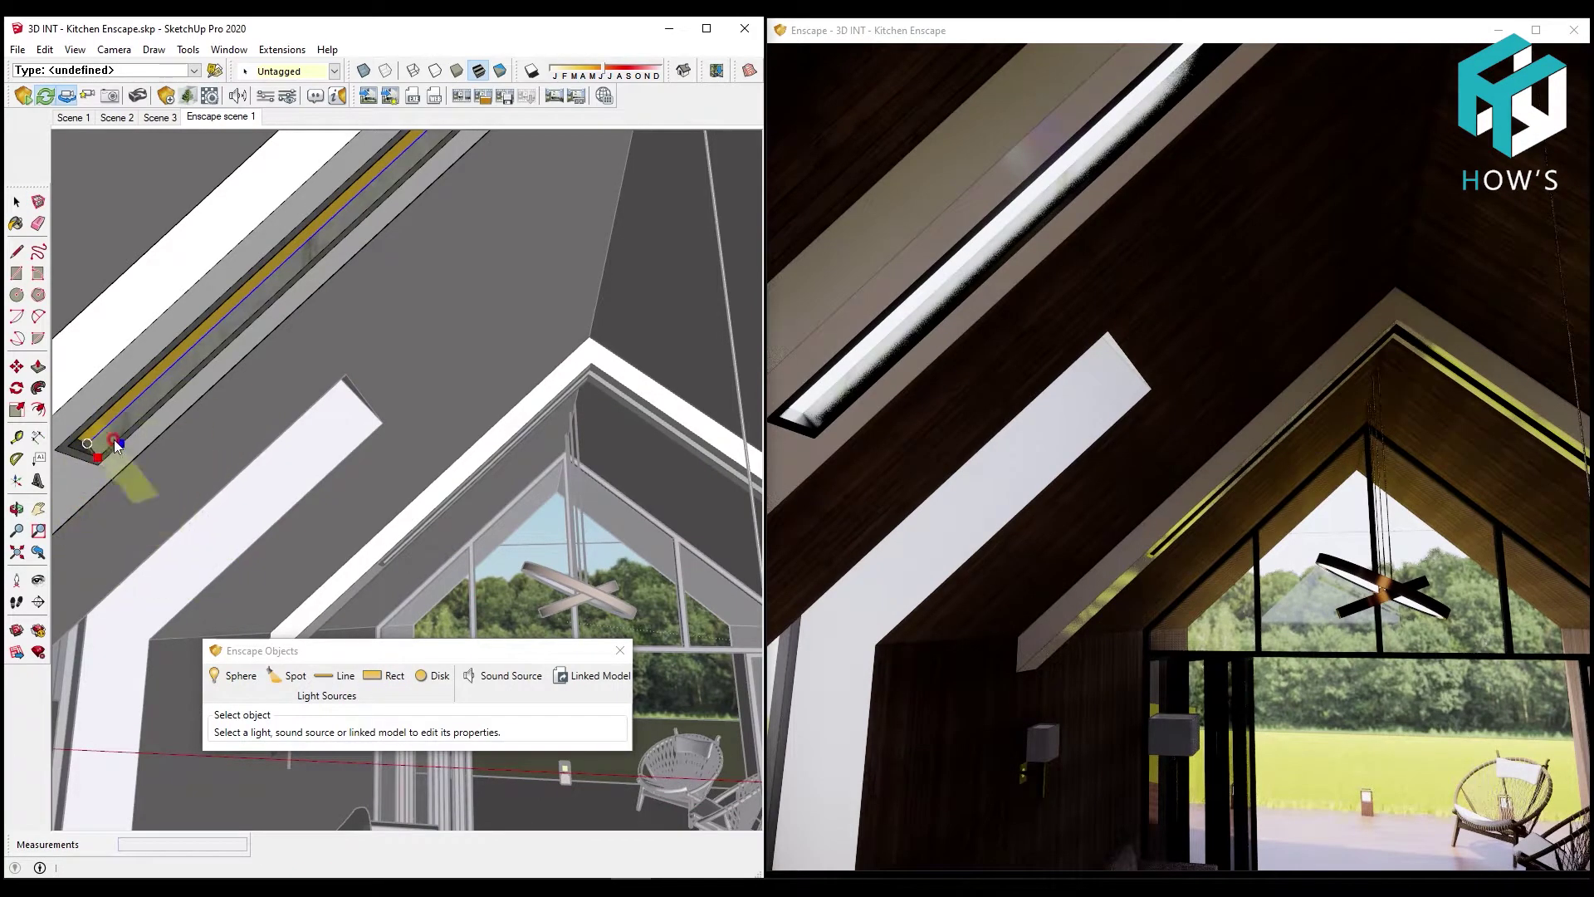
click(92, 436)
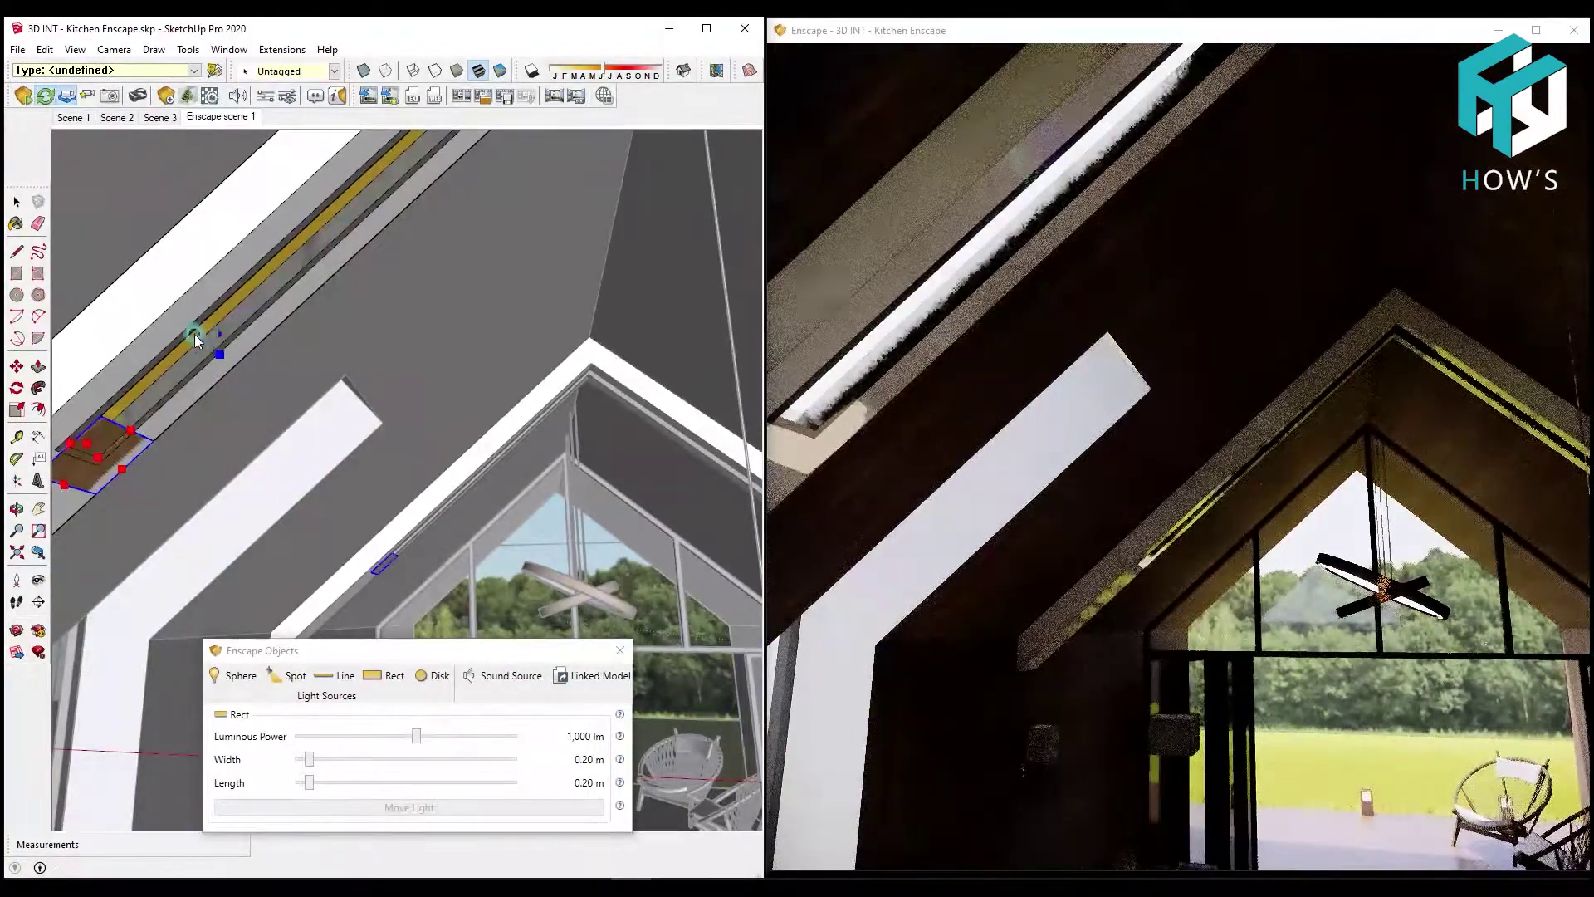
Rotate the rectangle light to run along the ceiling slot
click(16, 387)
middle_drag(108, 399, 131, 412)
click(178, 337)
click(177, 420)
Move the rectangle light up inside the ceiling slot and select it
key(m)
click(147, 508)
scroll(216, 384, up, 5)
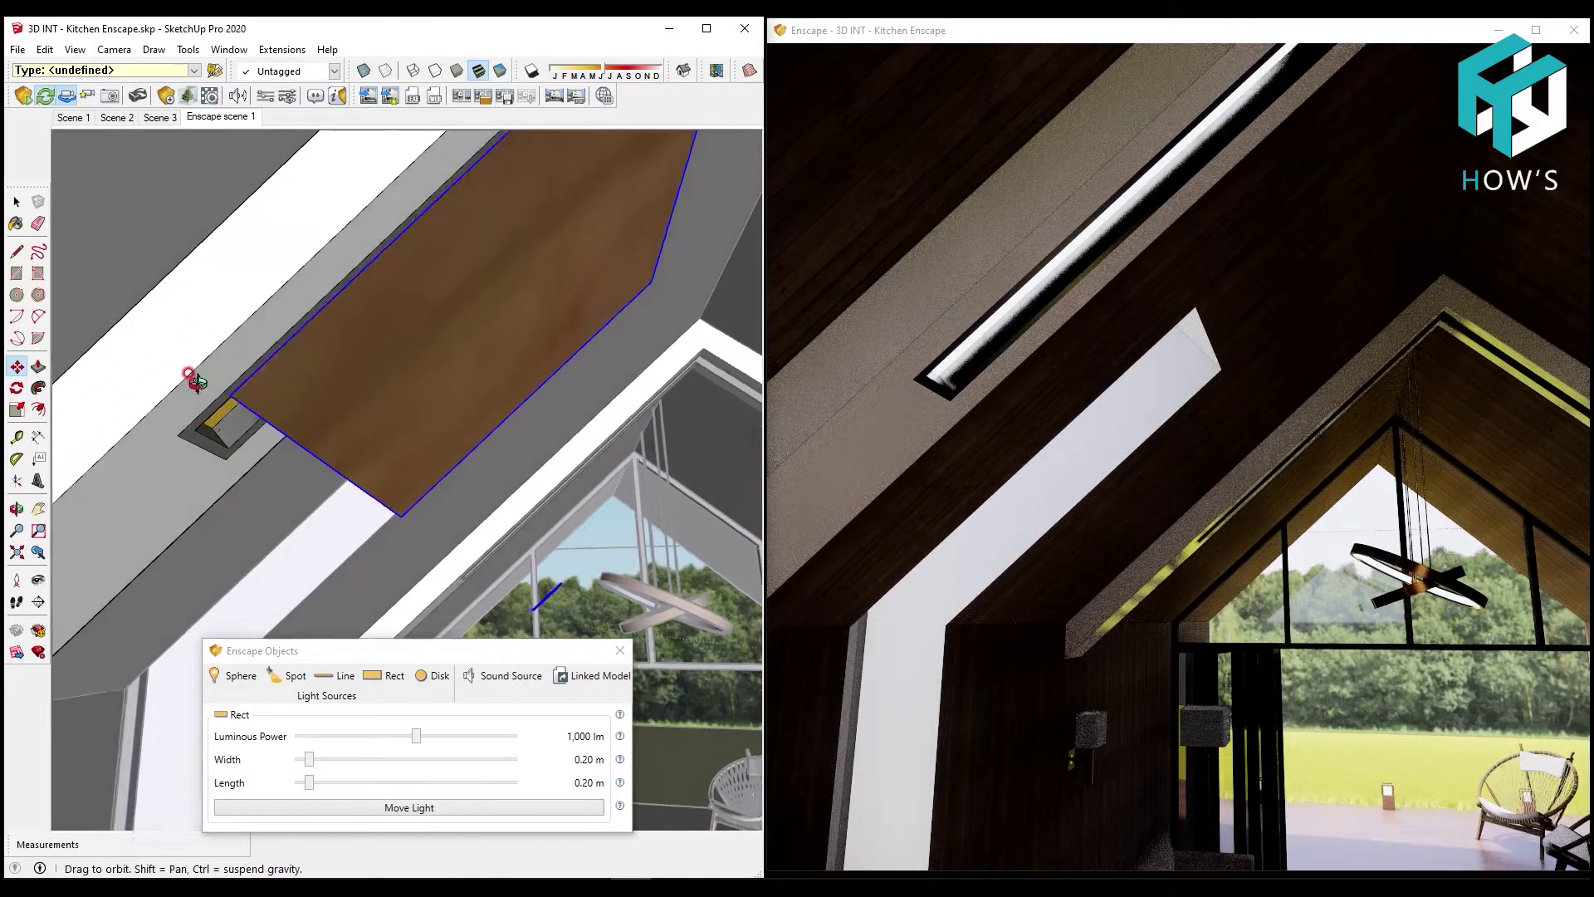
scroll(232, 390, down, 4)
mouse_move(240, 395)
middle_down()
mouse_move(260, 403)
mouse_move(214, 498)
middle_up()
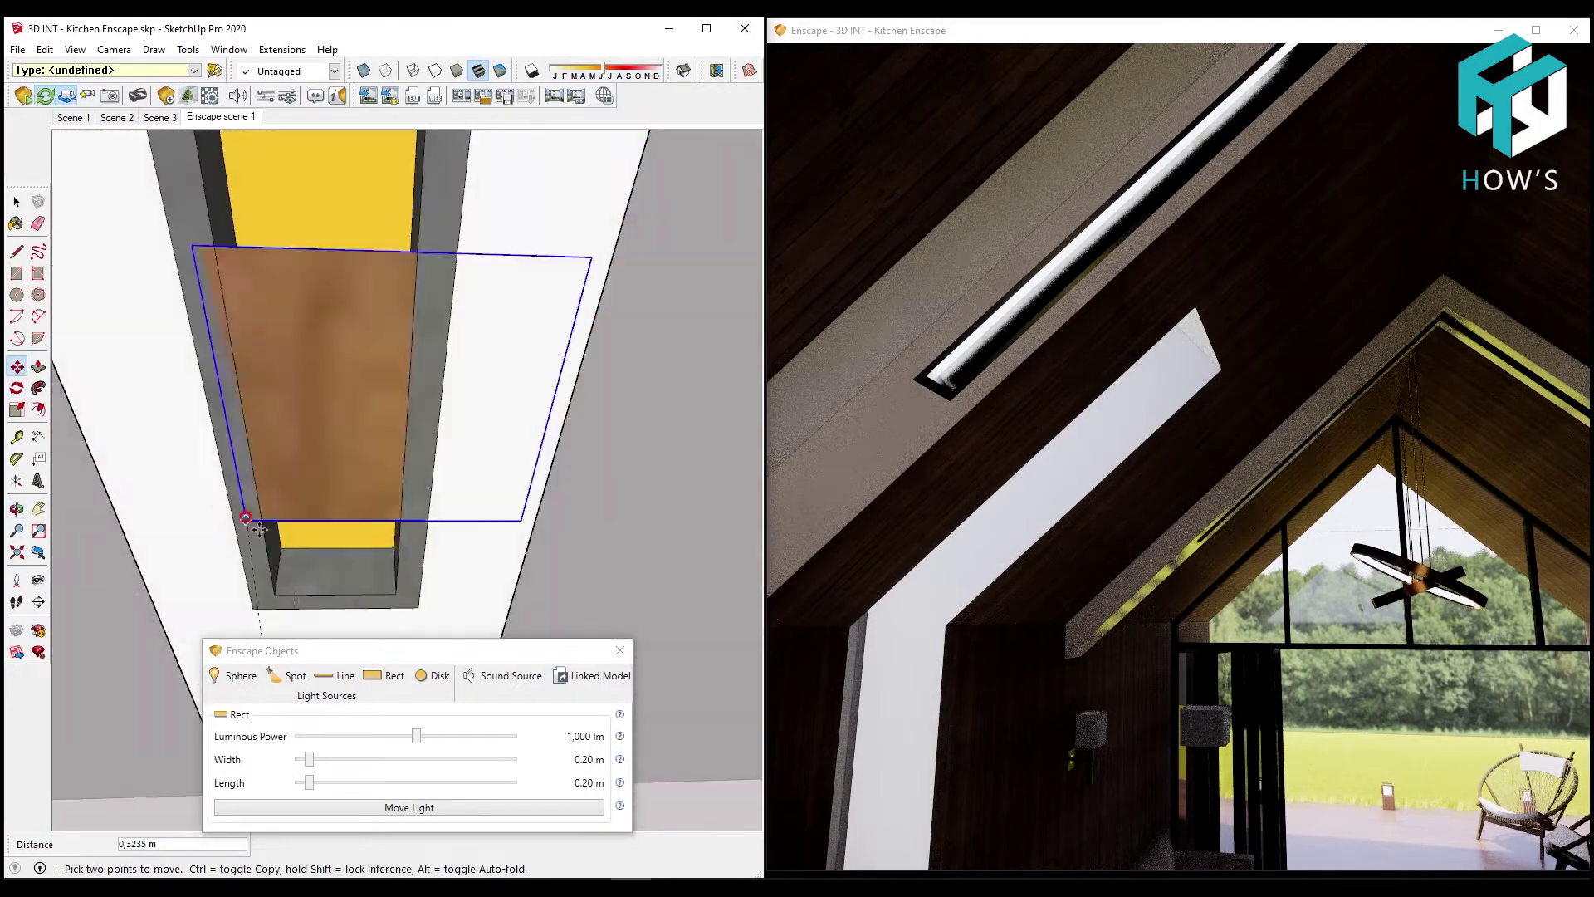
click(282, 545)
mouse_move(283, 546)
middle_down()
mouse_move(509, 481)
mouse_move(581, 498)
middle_up()
key(space)
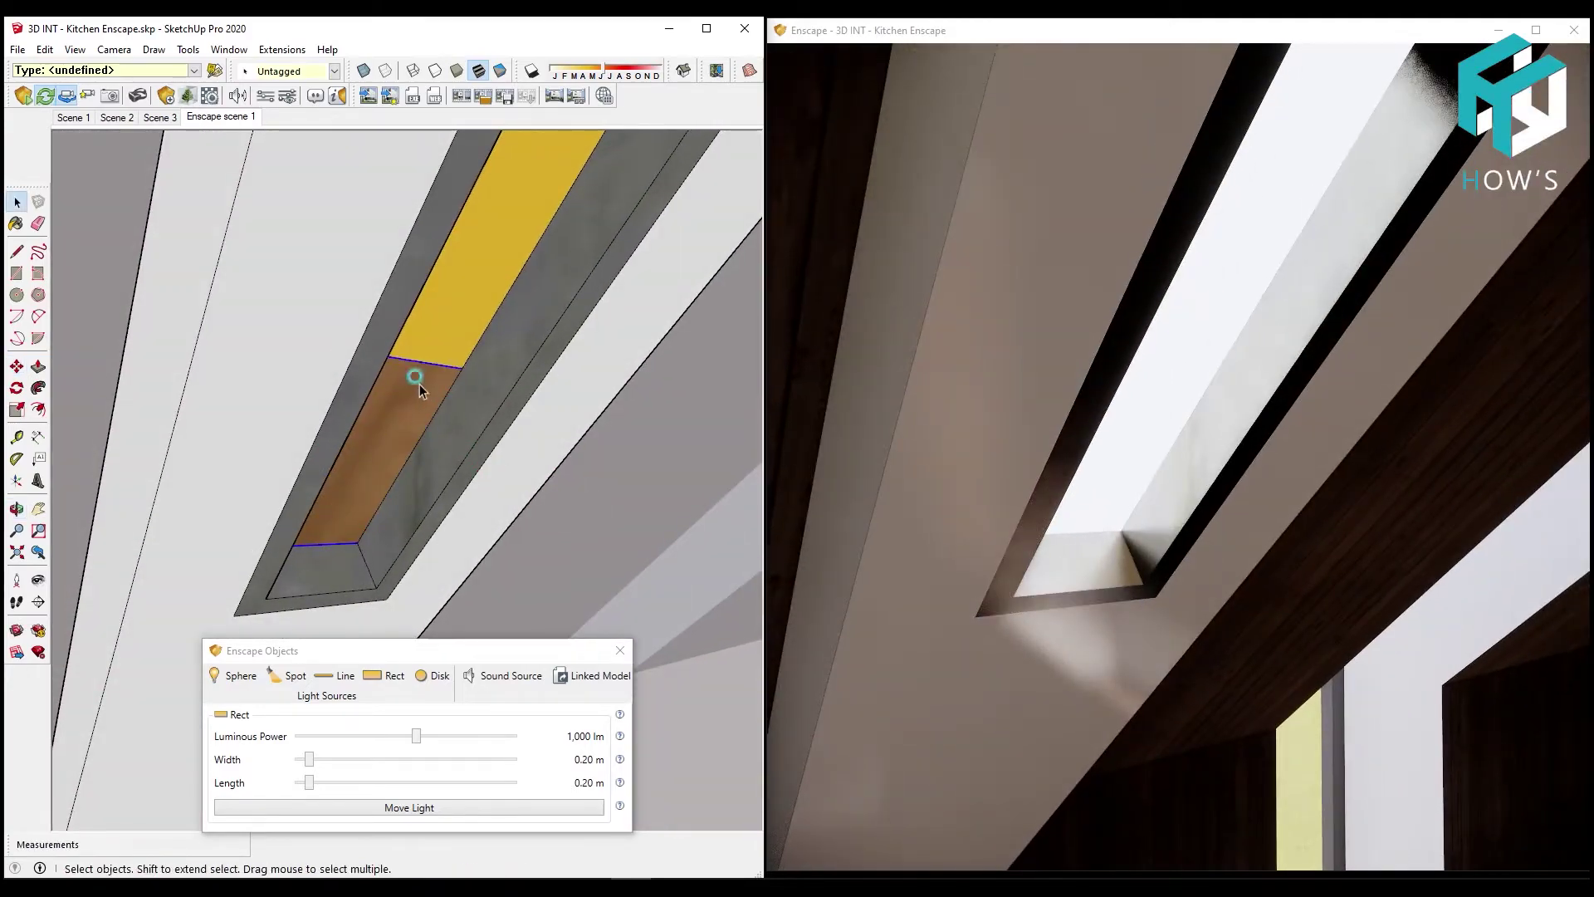
click(408, 401)
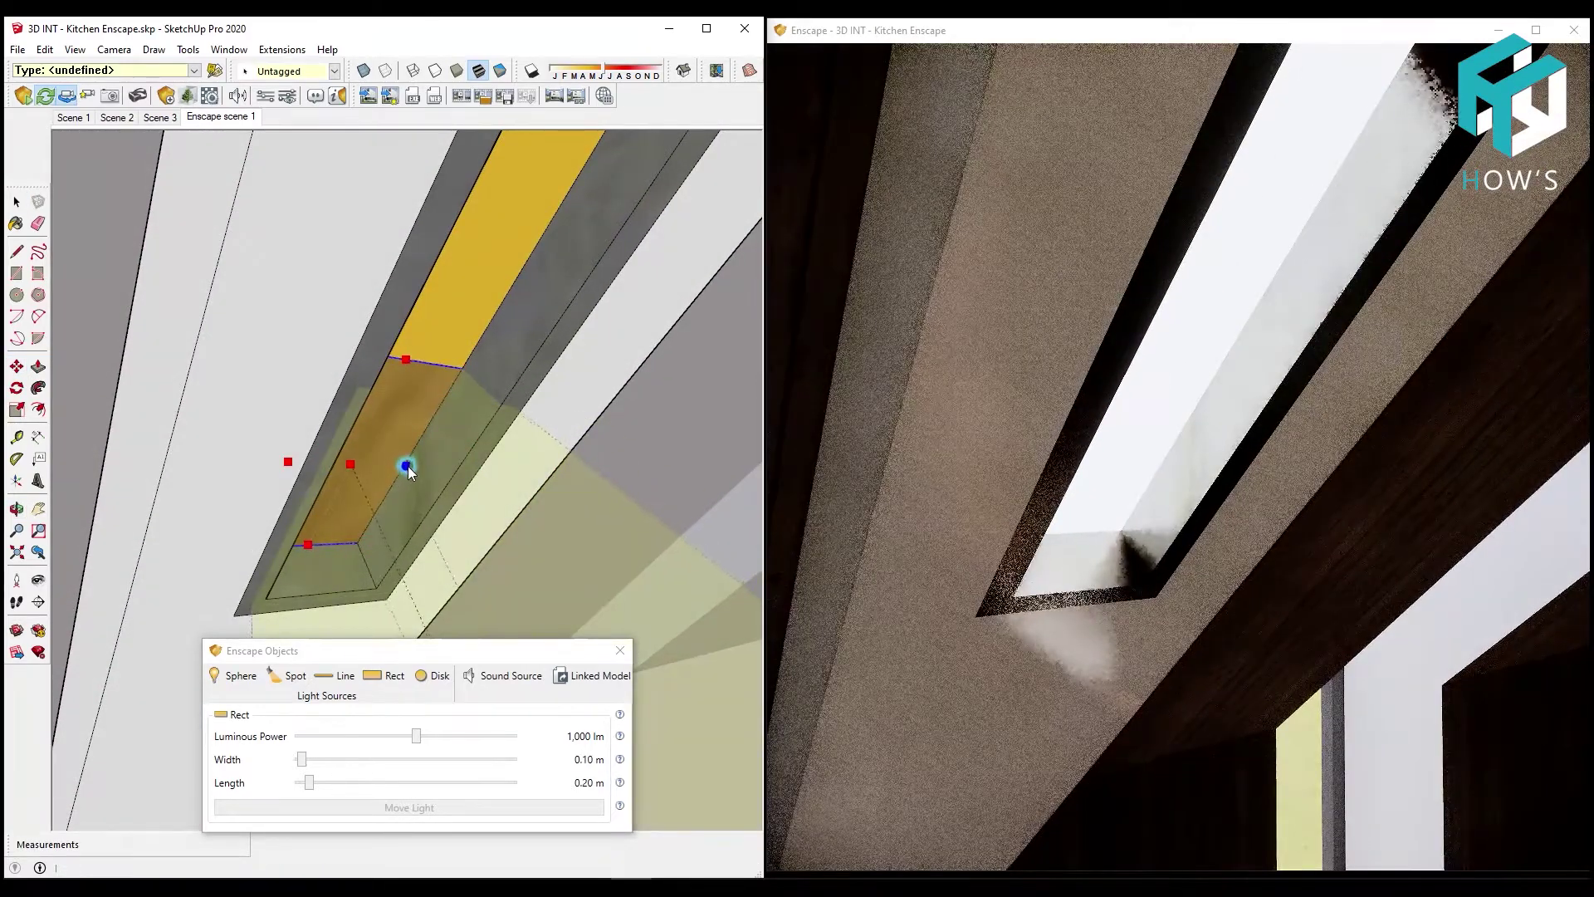
Narrow the rectangle light to 0.10 m and lengthen it to 0.70 m
drag(406, 466, 424, 466)
drag(415, 379, 403, 357)
mouse_move(404, 357)
middle_down()
mouse_move(560, 207)
mouse_move(443, 357)
middle_up()
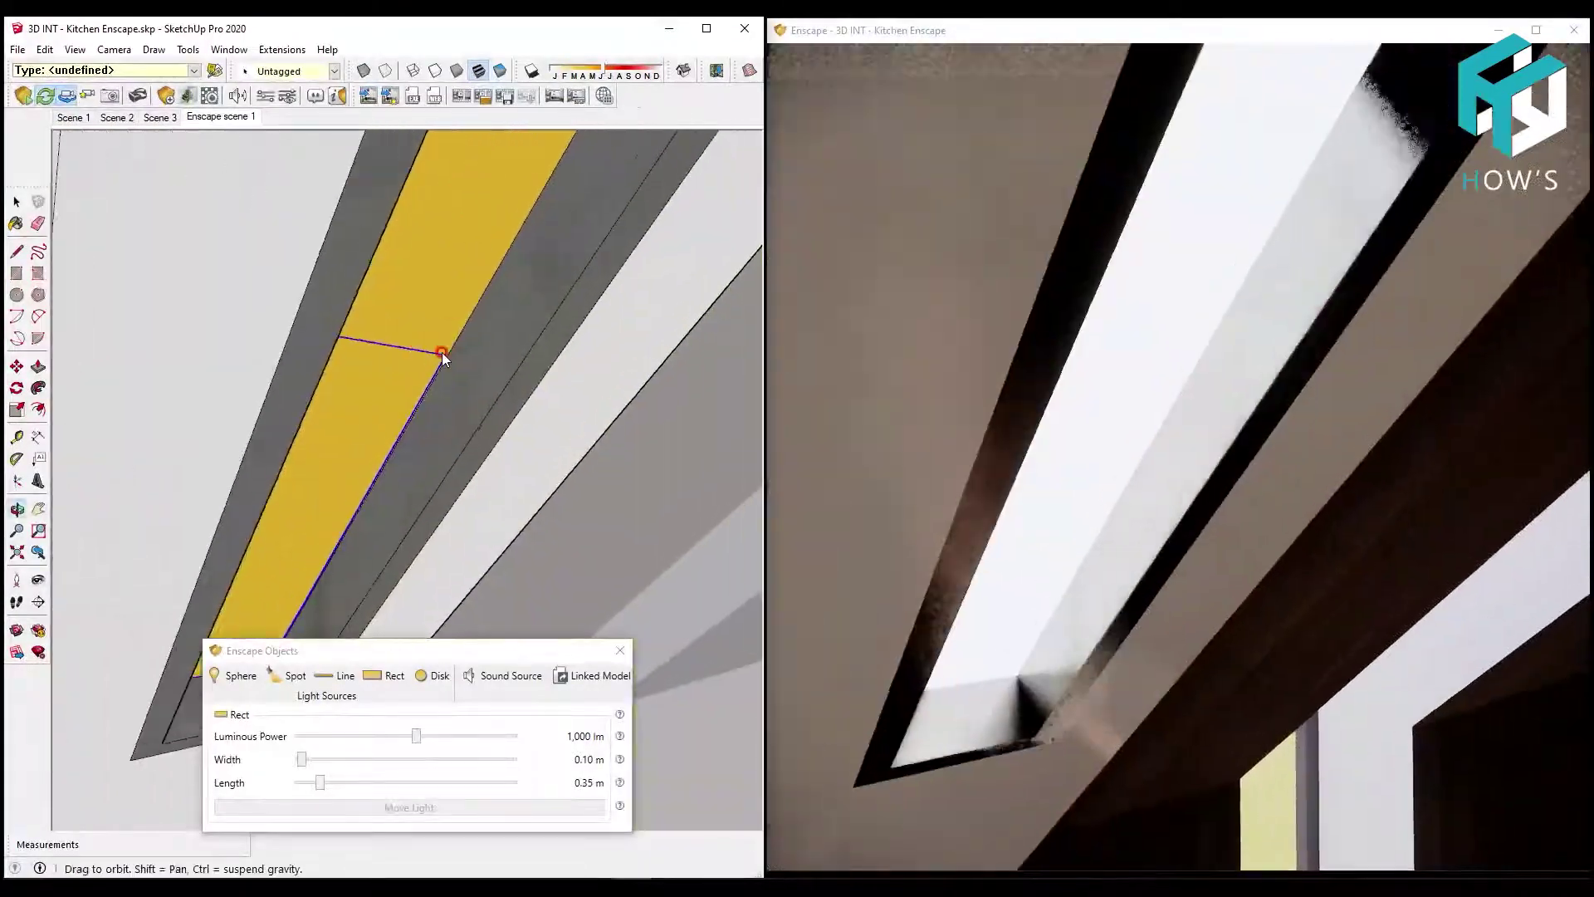
drag(442, 357, 408, 415)
middle_drag(534, 355, 411, 436)
drag(471, 241, 502, 187)
Keep stretching the light through 0.80 and 1.56 m to 1.97 m, reaching the slot's end
middle_drag(502, 187, 345, 411)
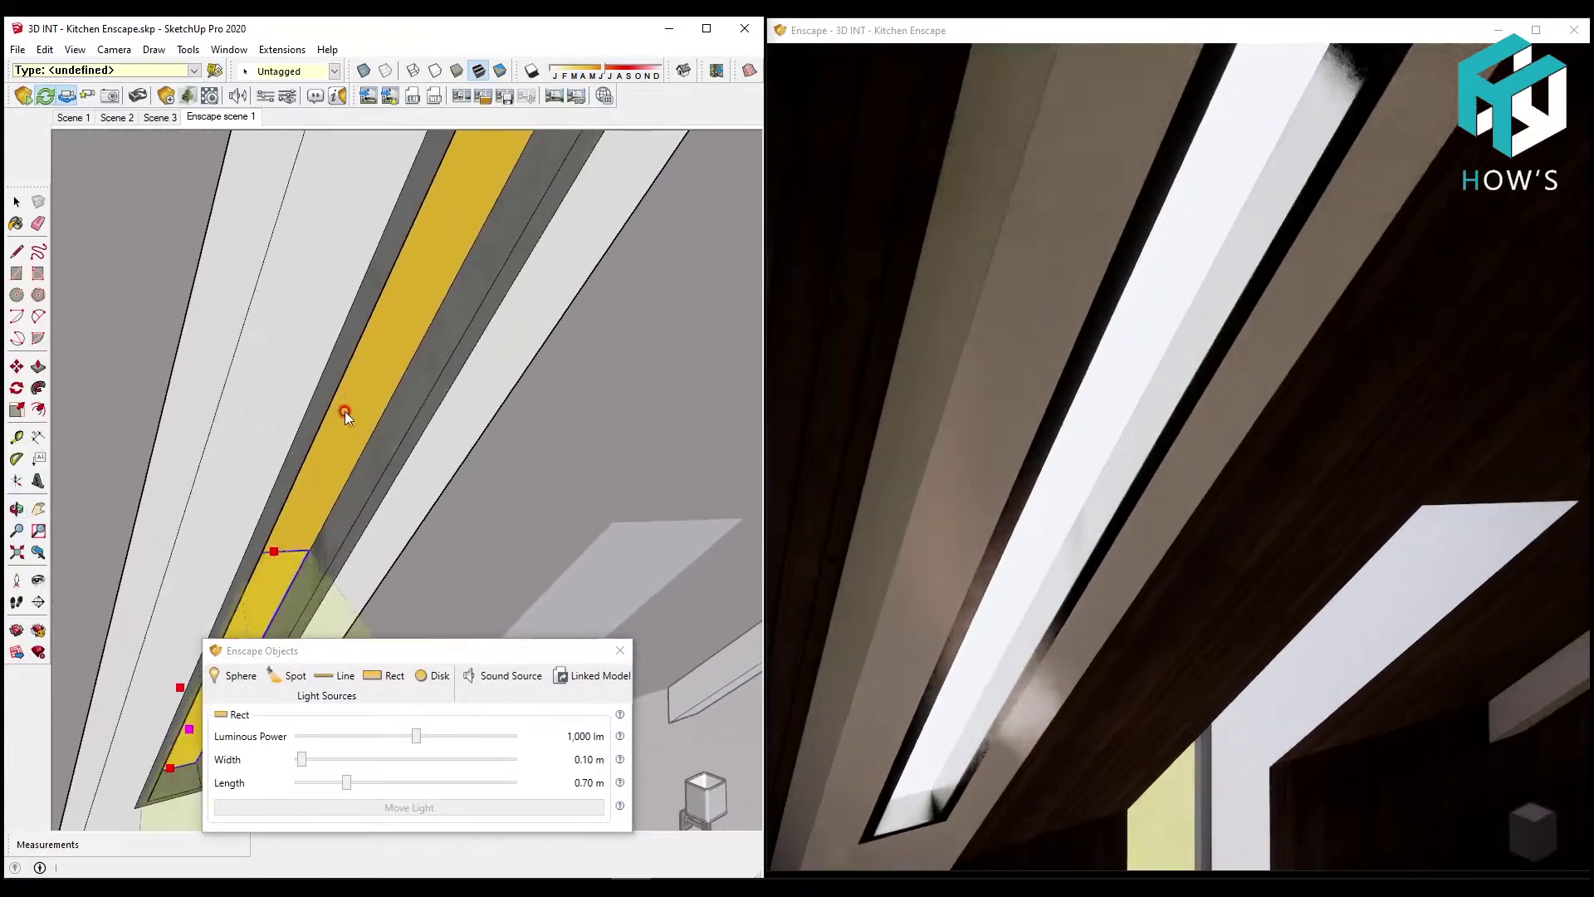
drag(345, 411, 348, 407)
middle_drag(347, 407, 322, 460)
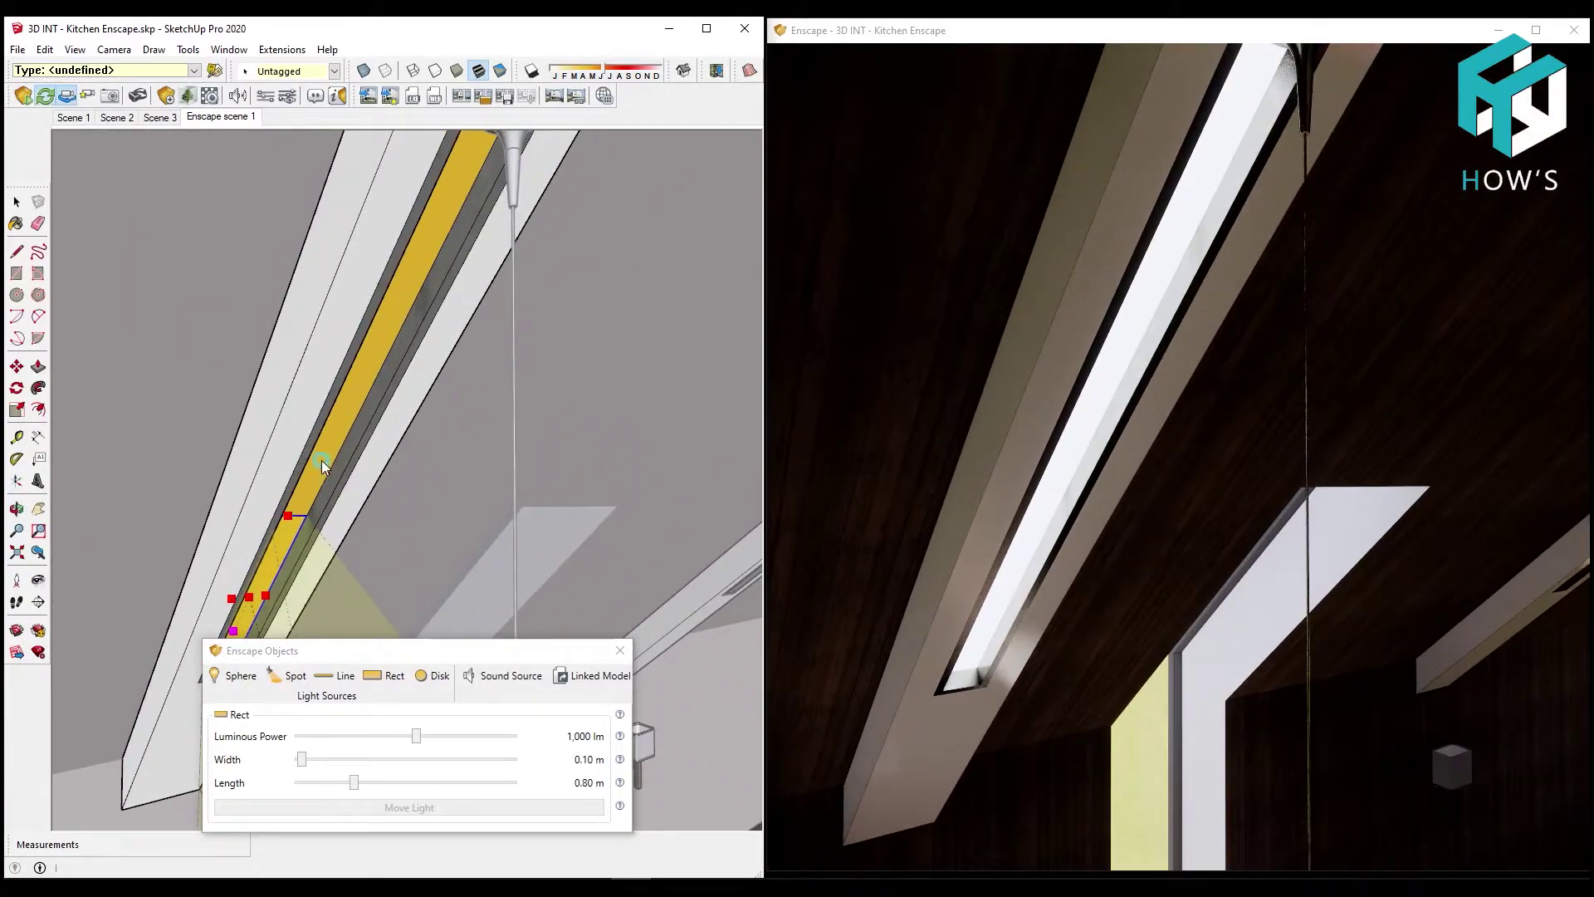
drag(321, 460, 471, 173)
middle_drag(471, 172, 330, 446)
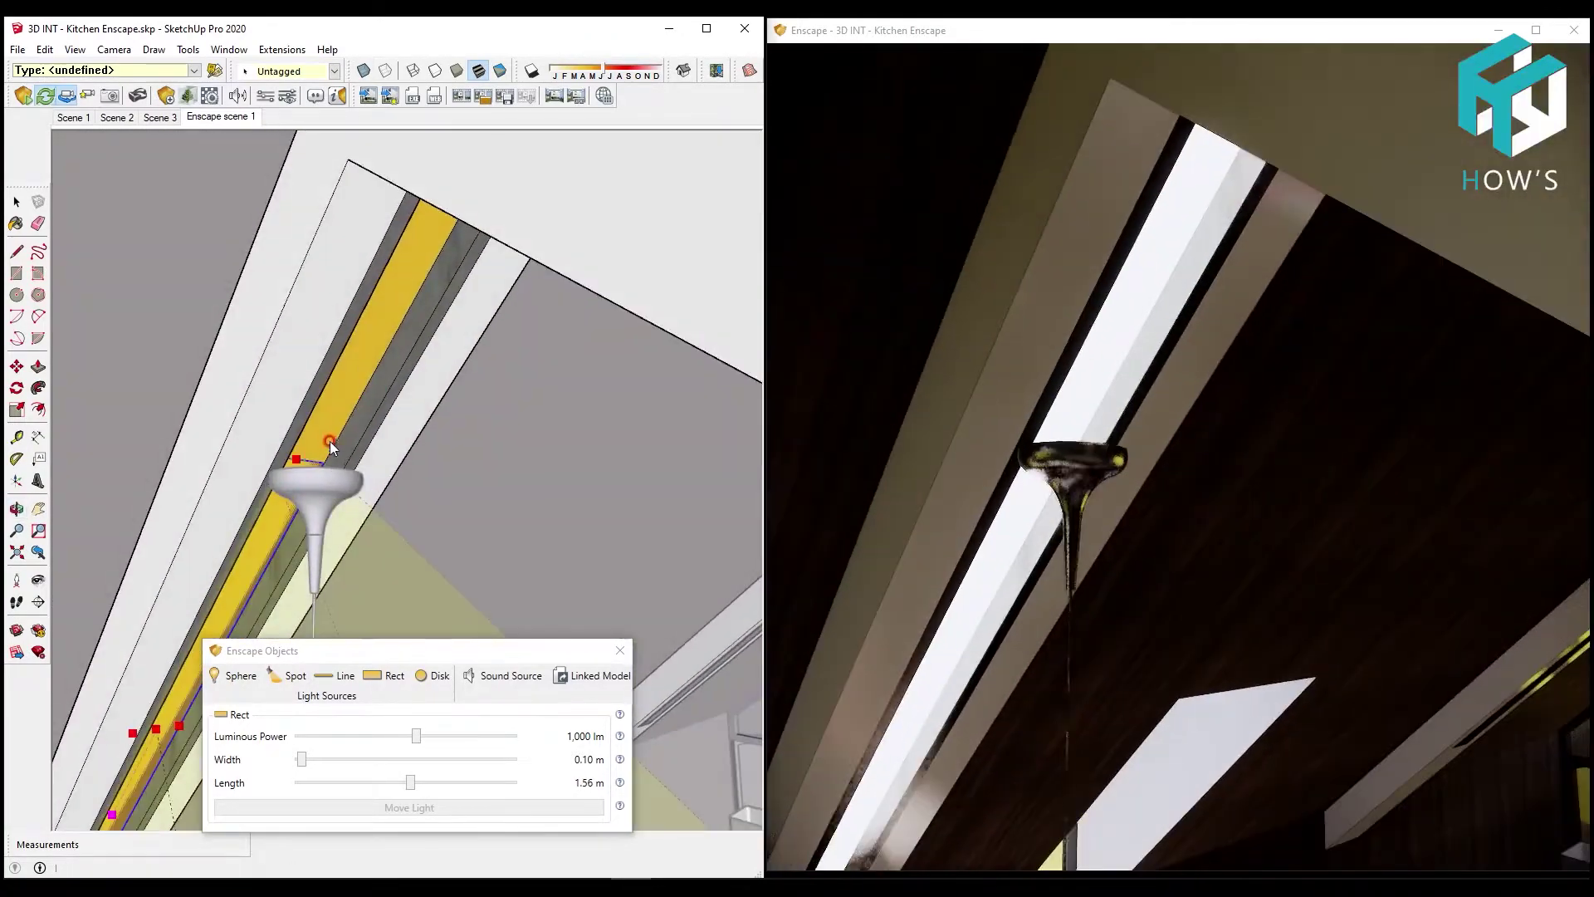
drag(330, 446, 430, 214)
mouse_move(425, 281)
middle_down()
mouse_move(528, 251)
mouse_move(456, 160)
middle_up()
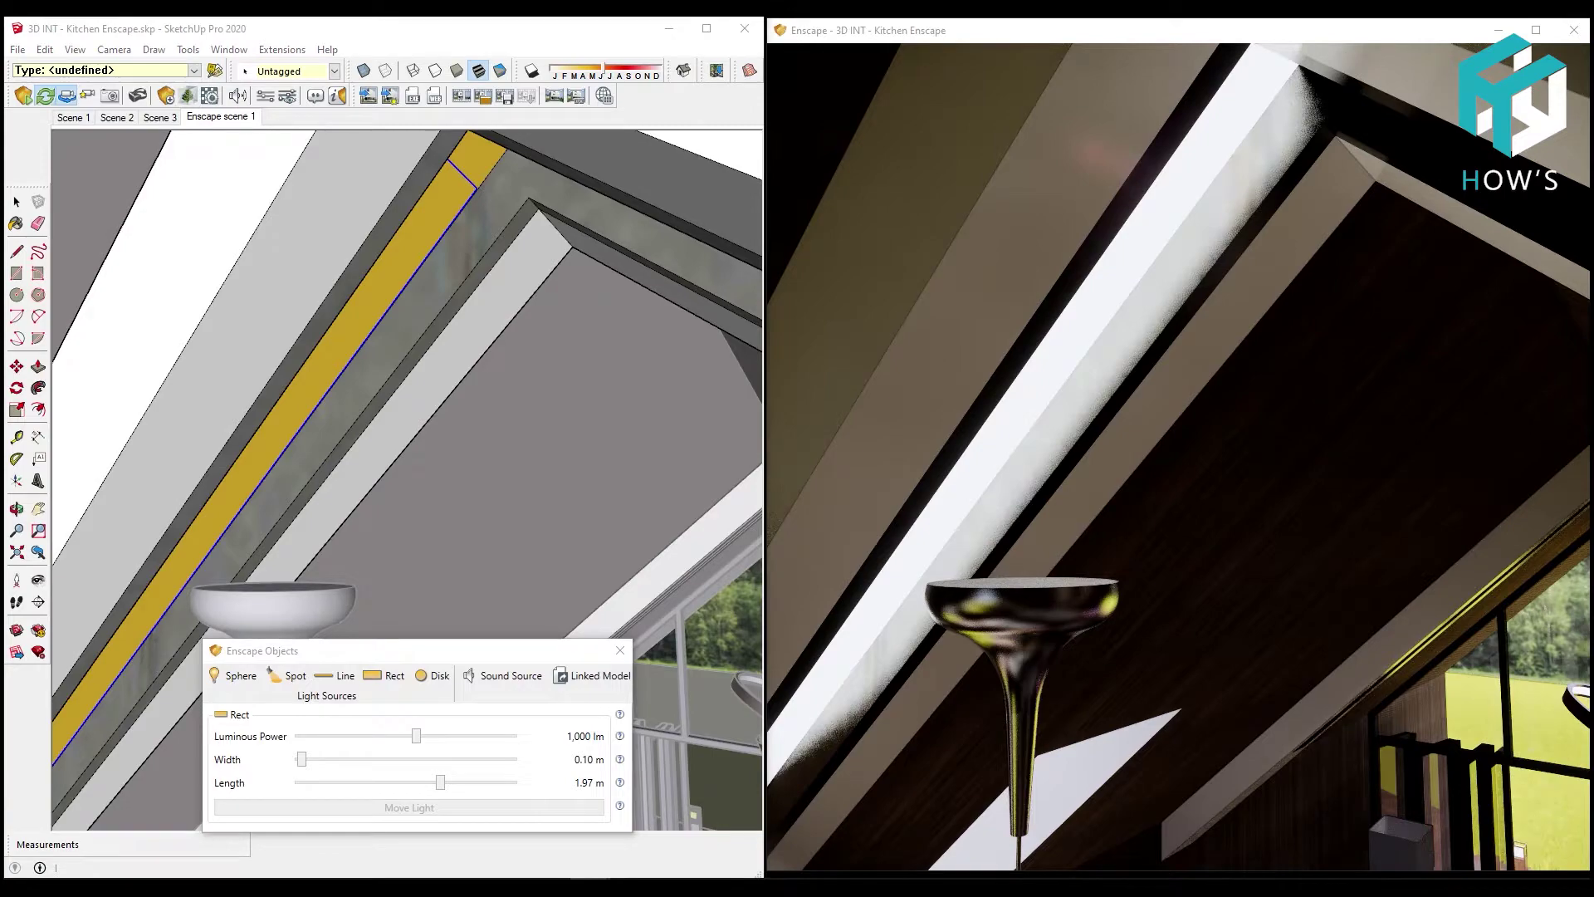
Place a mirrored copy of the light strip in the opposite ceiling slot
click(470, 325)
middle_drag(434, 302, 390, 274)
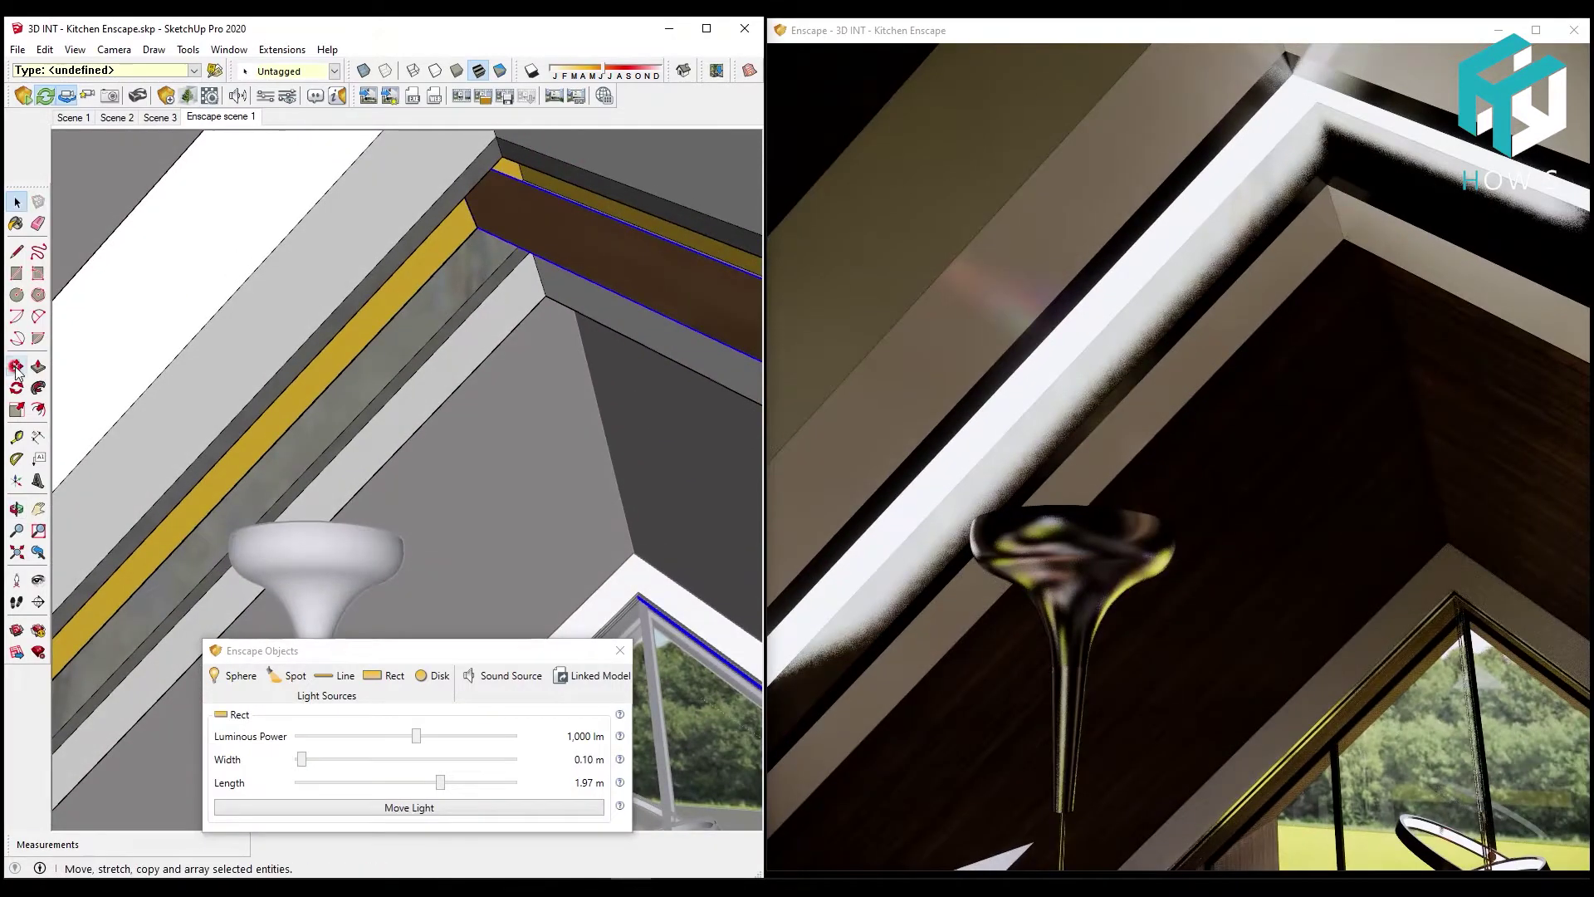
click(476, 226)
scroll(525, 182, up, 2)
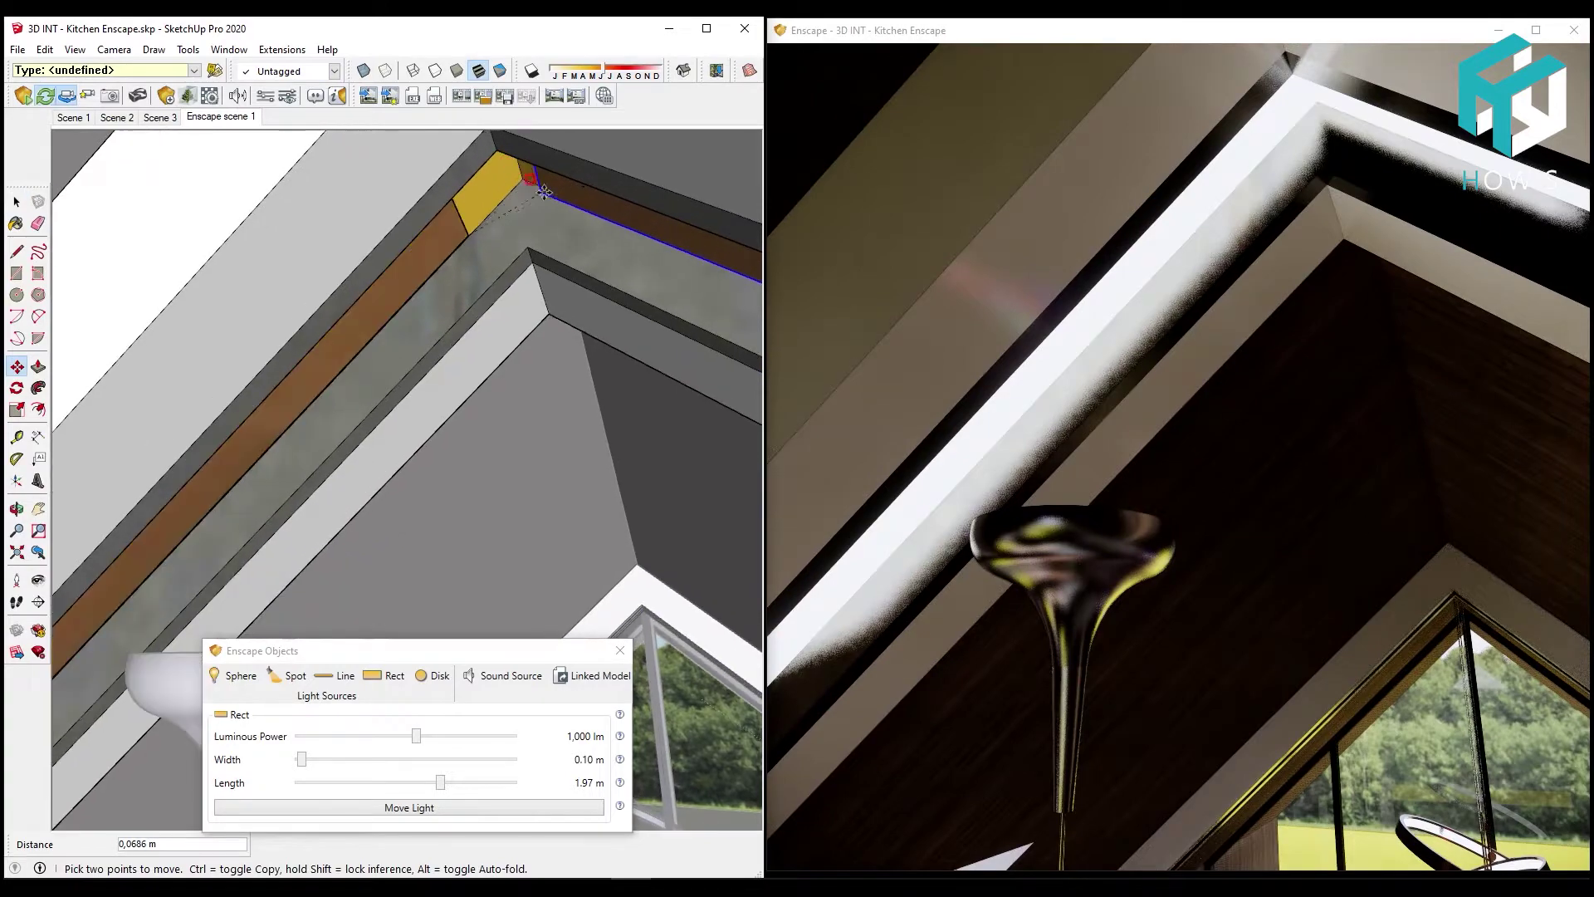
click(558, 190)
mouse_move(558, 191)
middle_down()
mouse_move(560, 482)
mouse_move(509, 441)
middle_up()
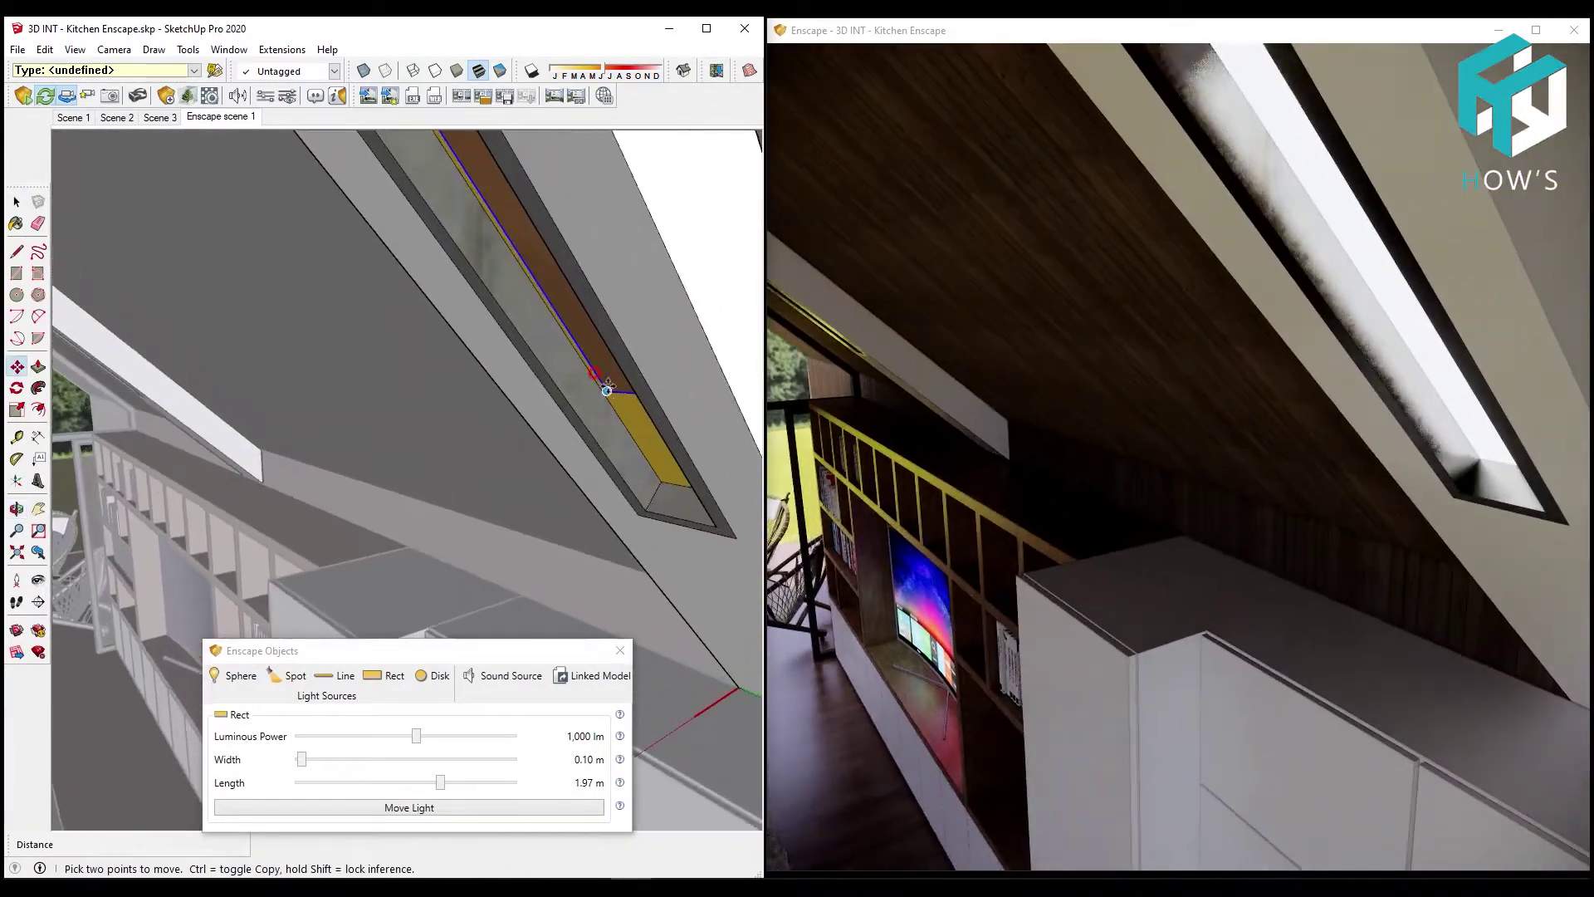
click(652, 473)
middle_drag(662, 482, 498, 428)
key(space)
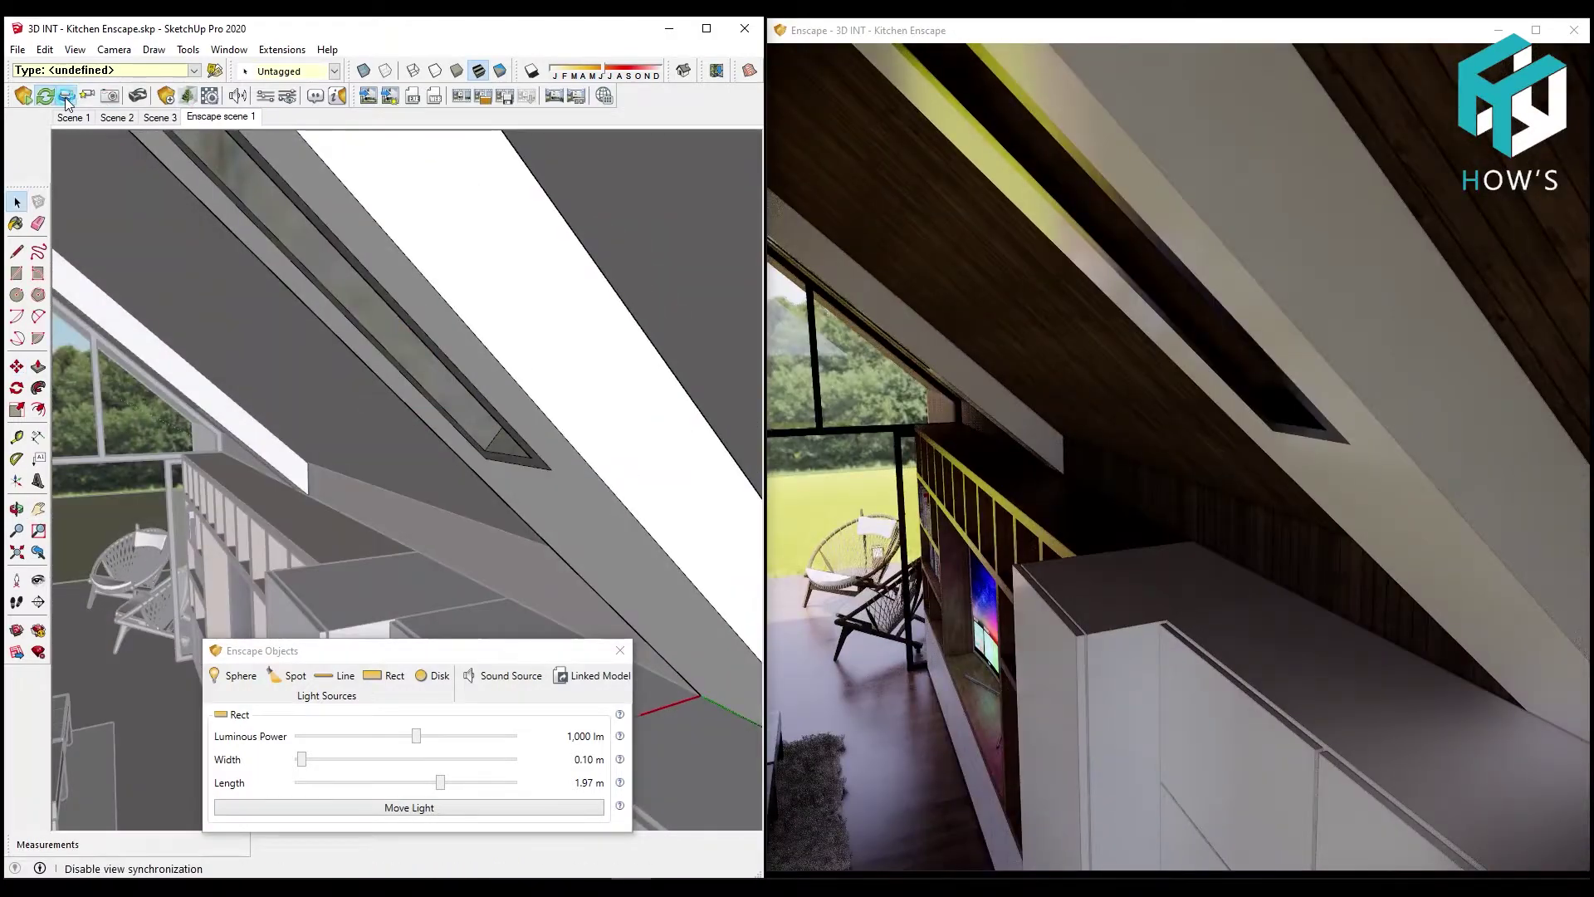
From the Enscape scene 1 view, raise the strip's luminous power to about 10,000 lm, then settle at 5,747 lm
click(220, 116)
mouse_move(416, 736)
mouse_down()
mouse_move(463, 743)
mouse_move(447, 736)
mouse_up()
click(573, 466)
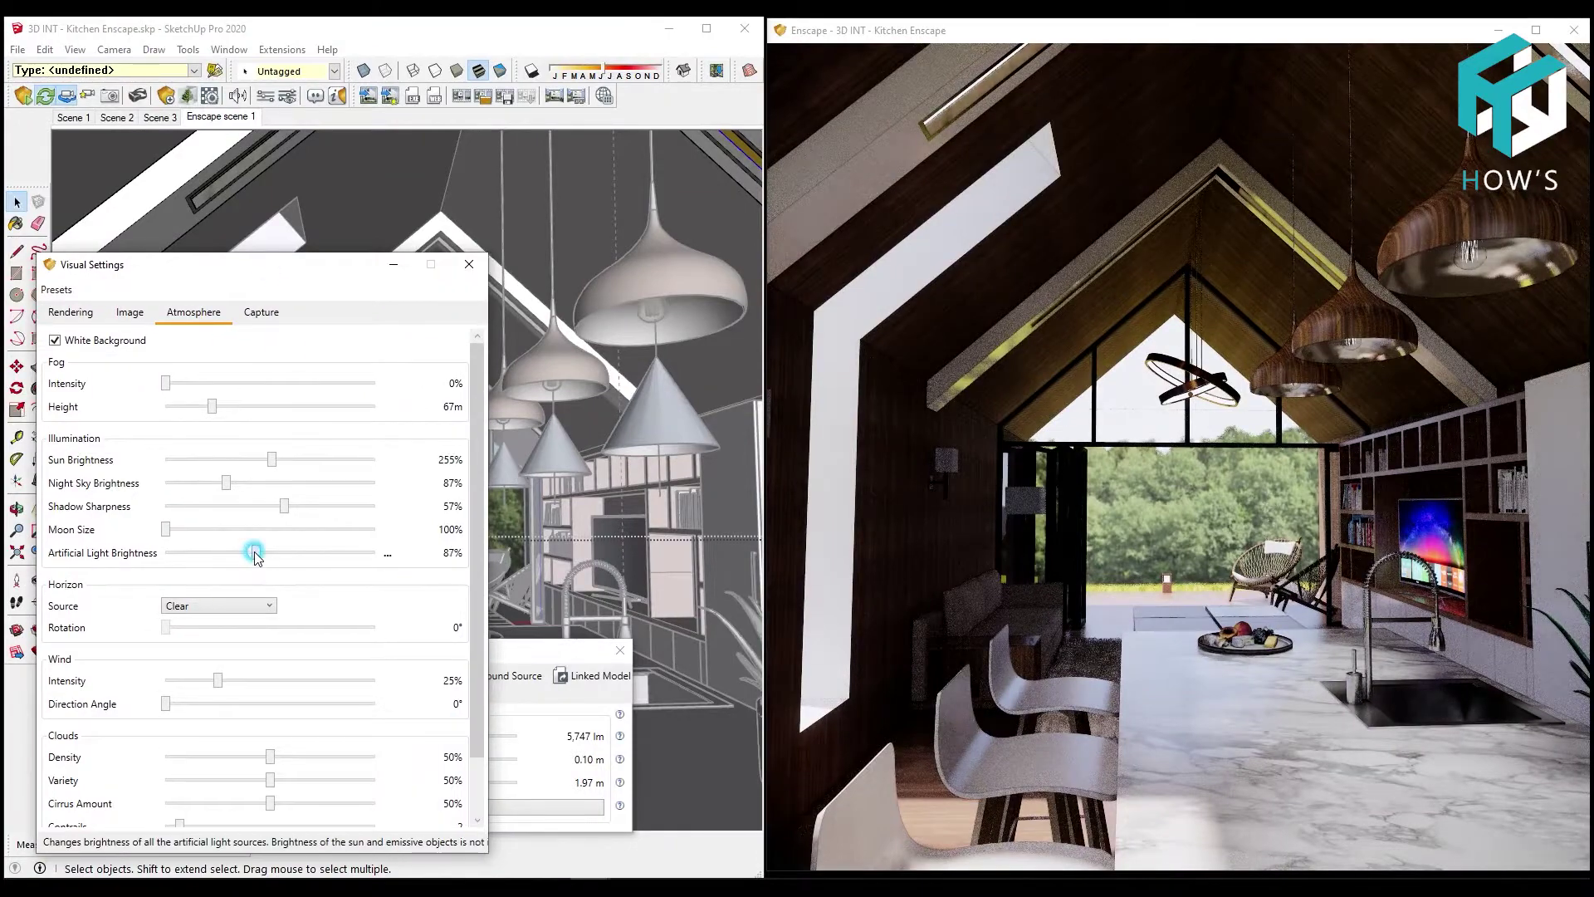
Raise Artificial Light Brightness to 93% and Sun Brightness to 263%
drag(255, 554, 264, 553)
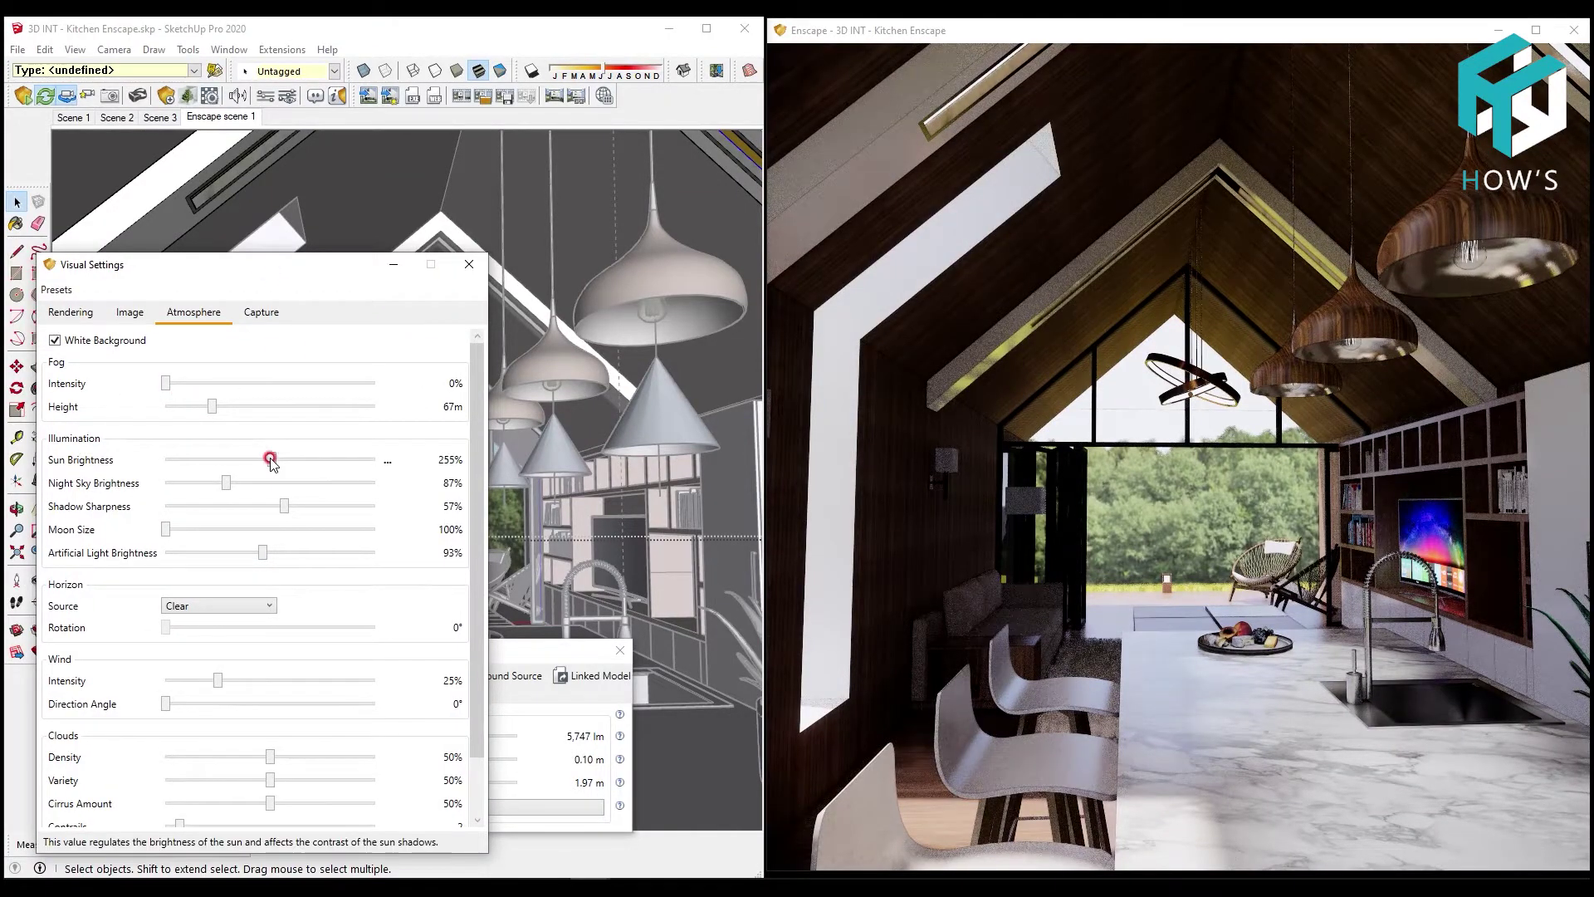
drag(271, 458, 275, 459)
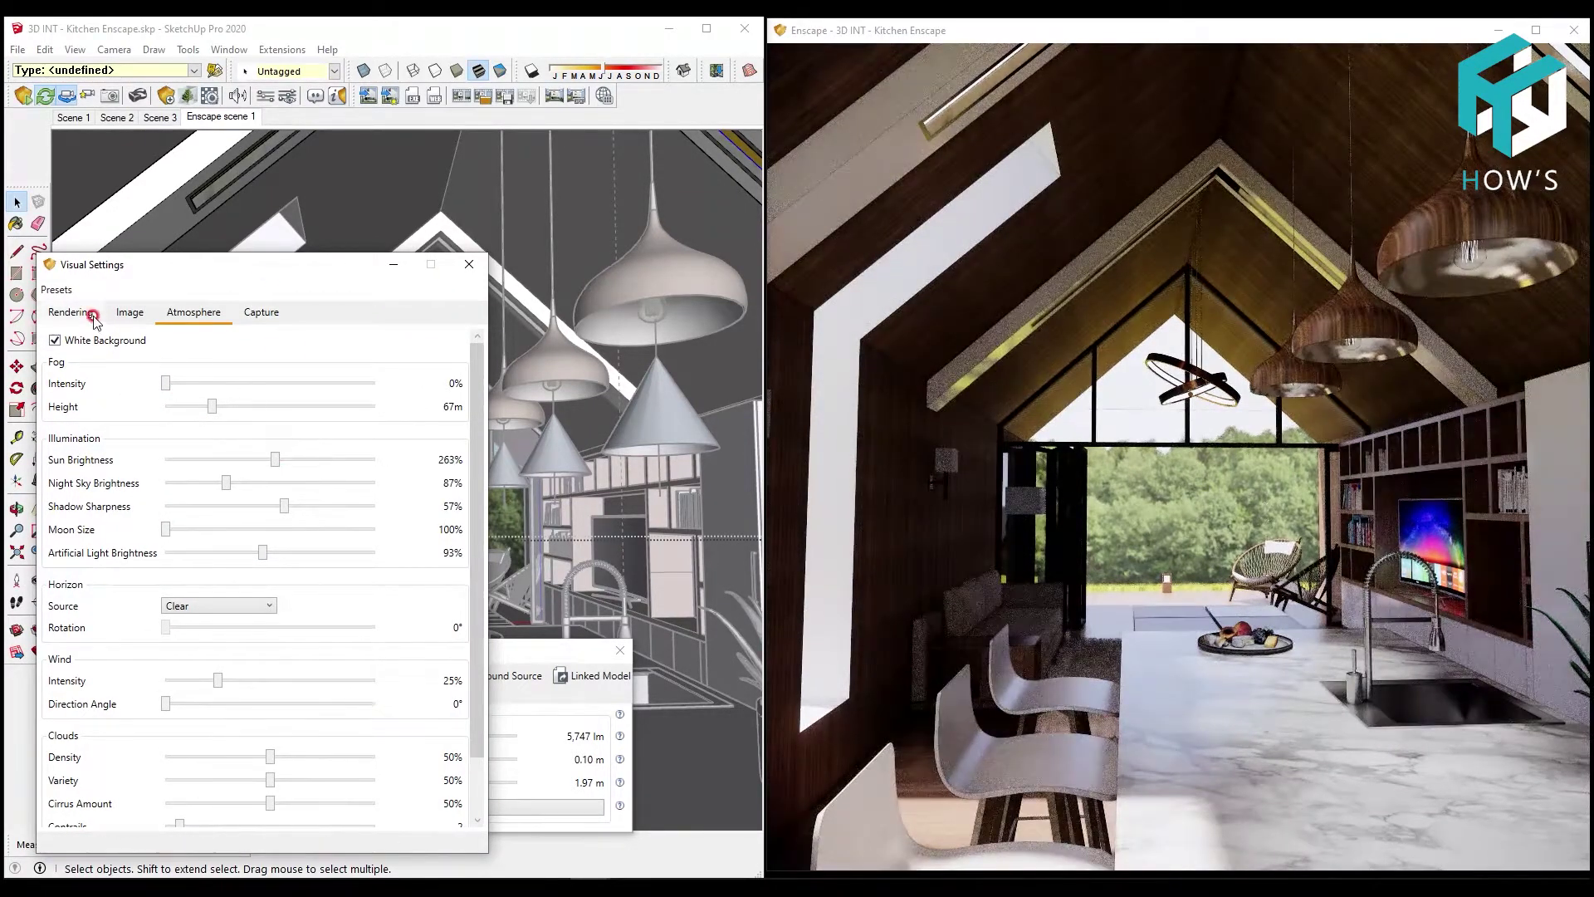
middle_drag(199, 432, 99, 415)
scroll(116, 415, up, 5)
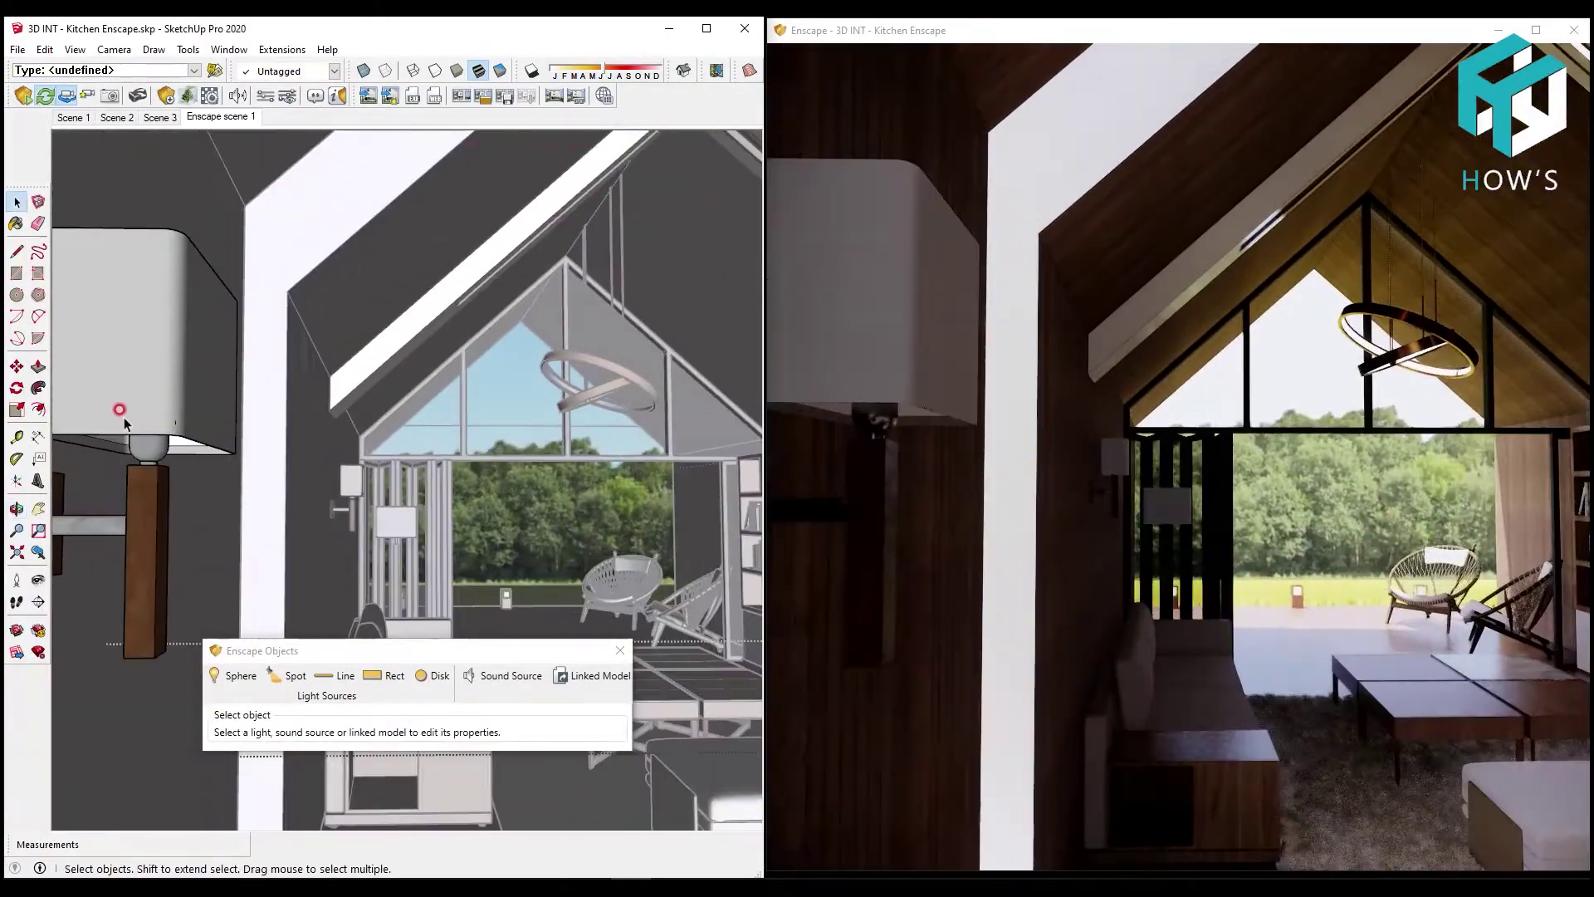
Place an Enscape sphere light inside the wall lamp by the sofa
middle_drag(208, 515, 211, 540)
click(234, 675)
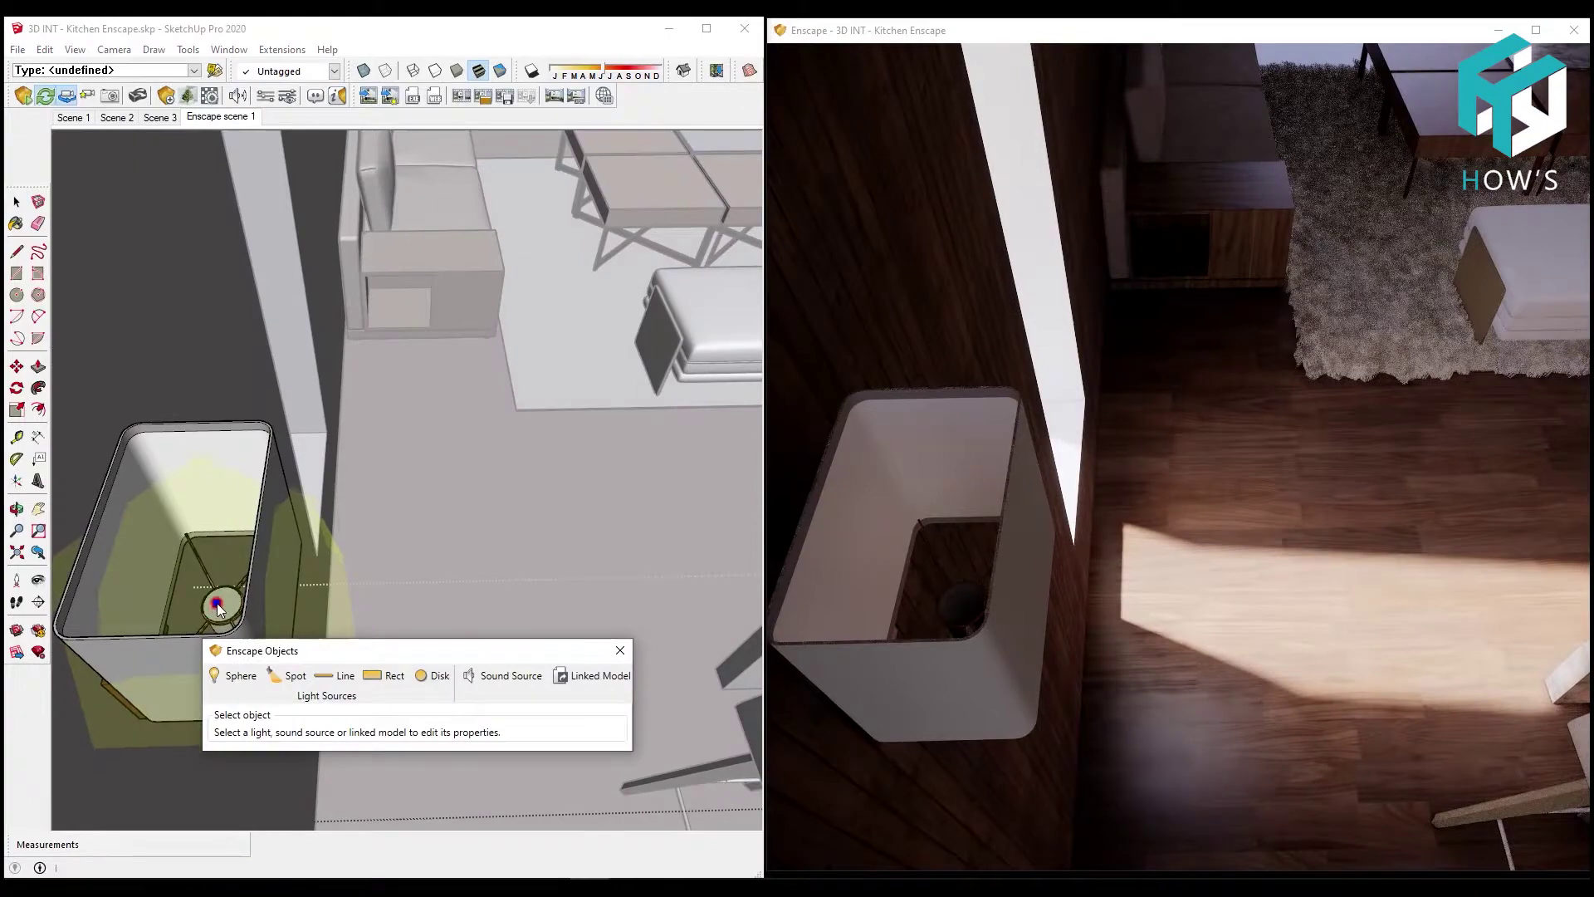
middle_drag(231, 603, 222, 539)
click(248, 596)
key(m)
mouse_move(141, 574)
middle_down()
mouse_move(162, 448)
mouse_move(249, 581)
middle_up()
click(330, 738)
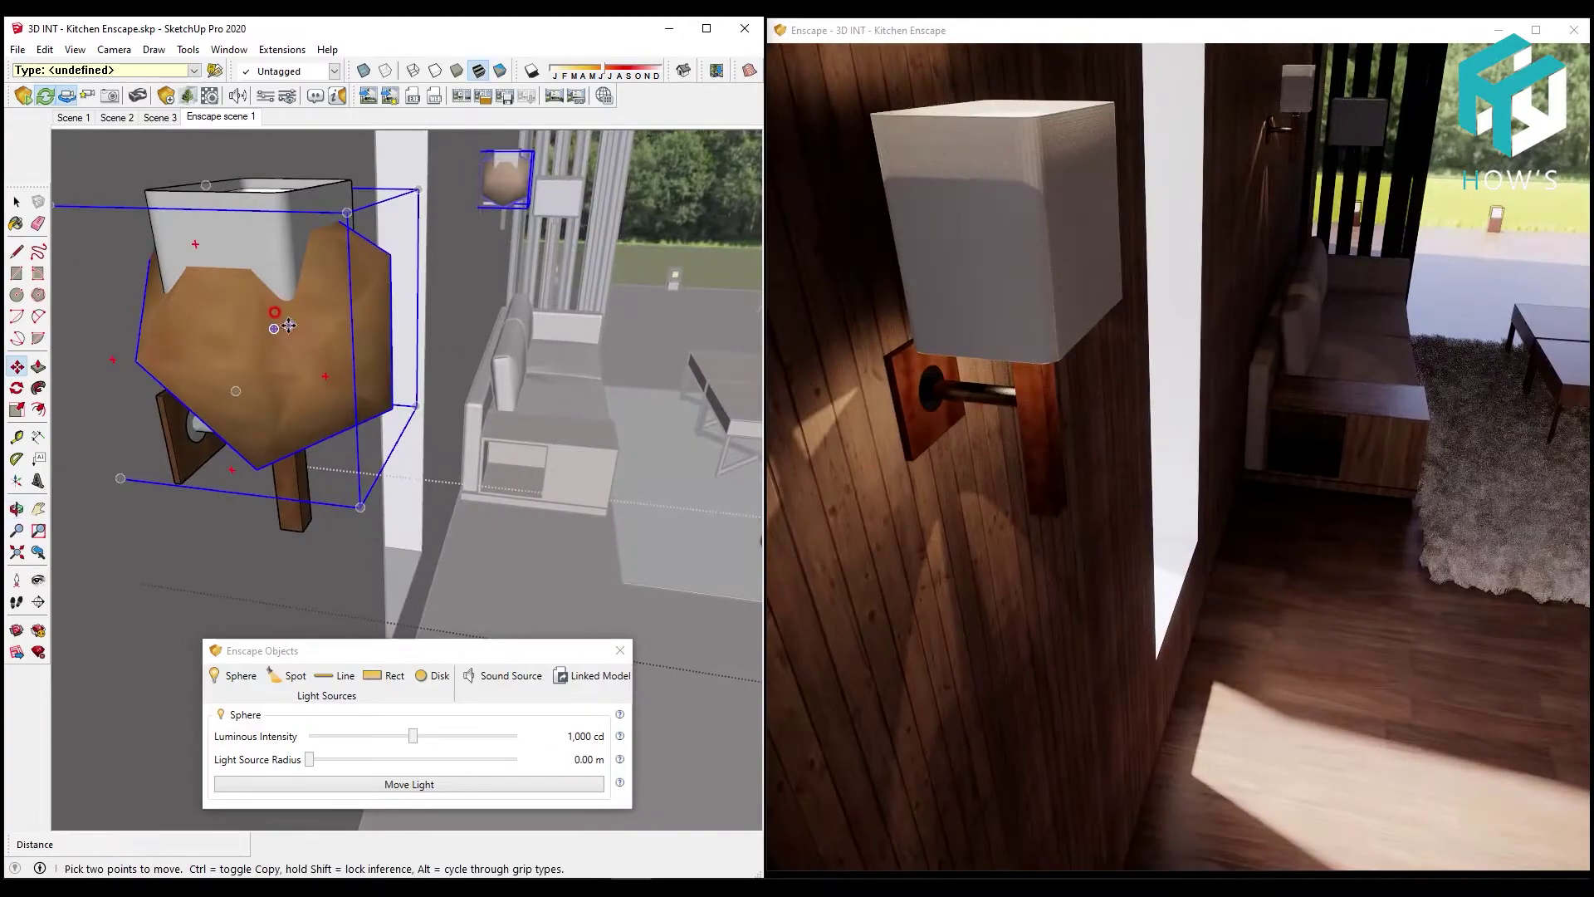
middle_drag(350, 458, 430, 413)
key(space)
Dim the sconce light to 575 cd and return to the Enscape scene 1 view
drag(413, 735, 406, 735)
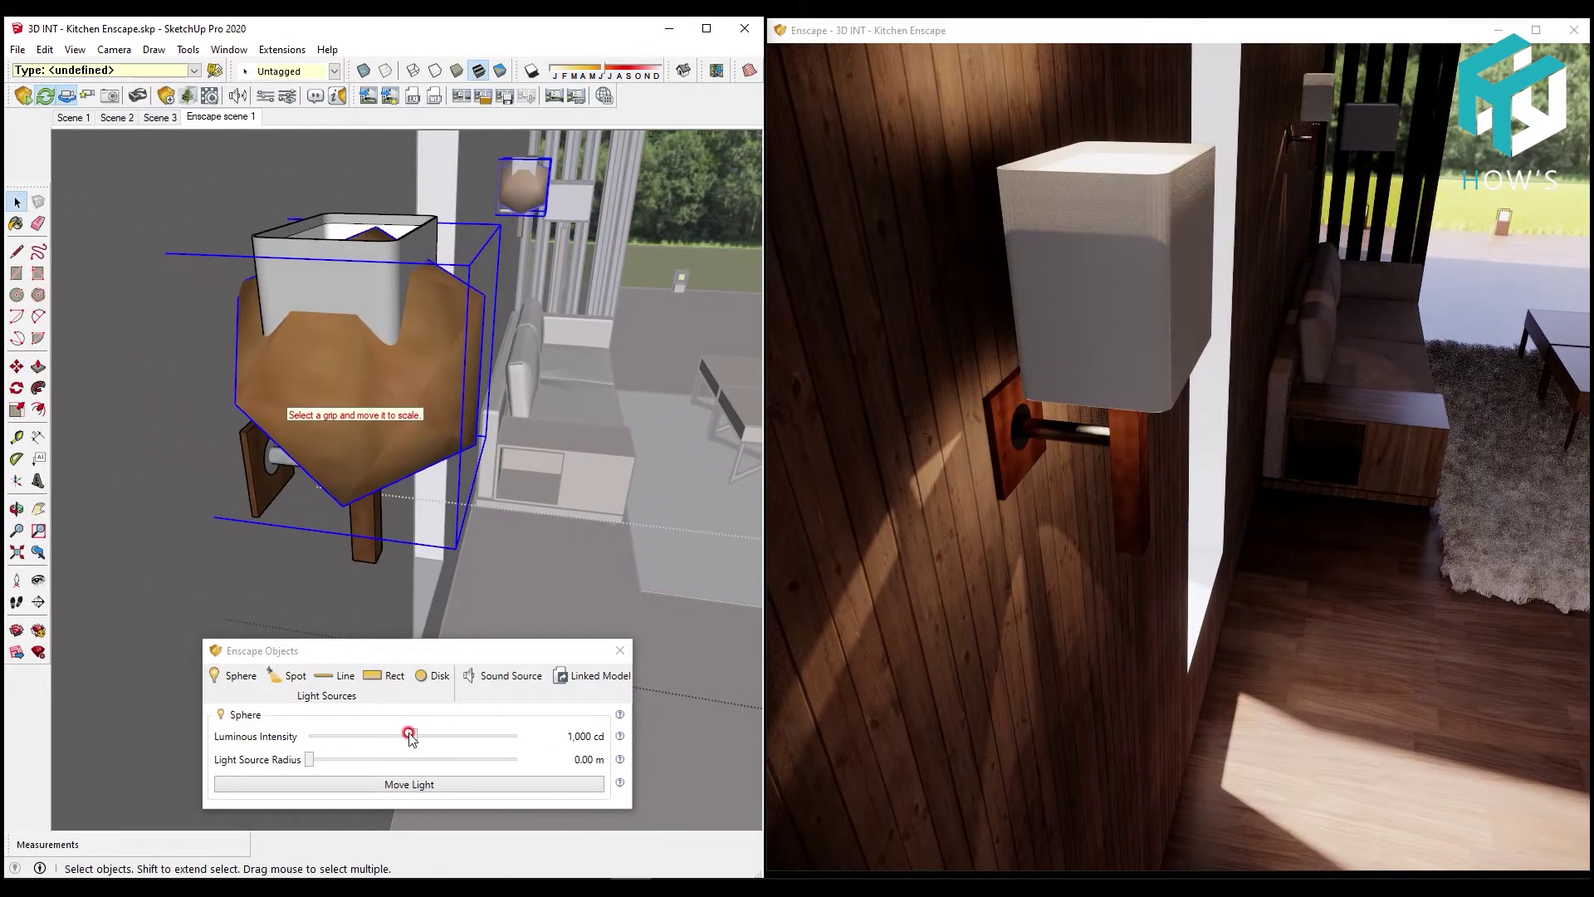
middle_drag(404, 453, 402, 390)
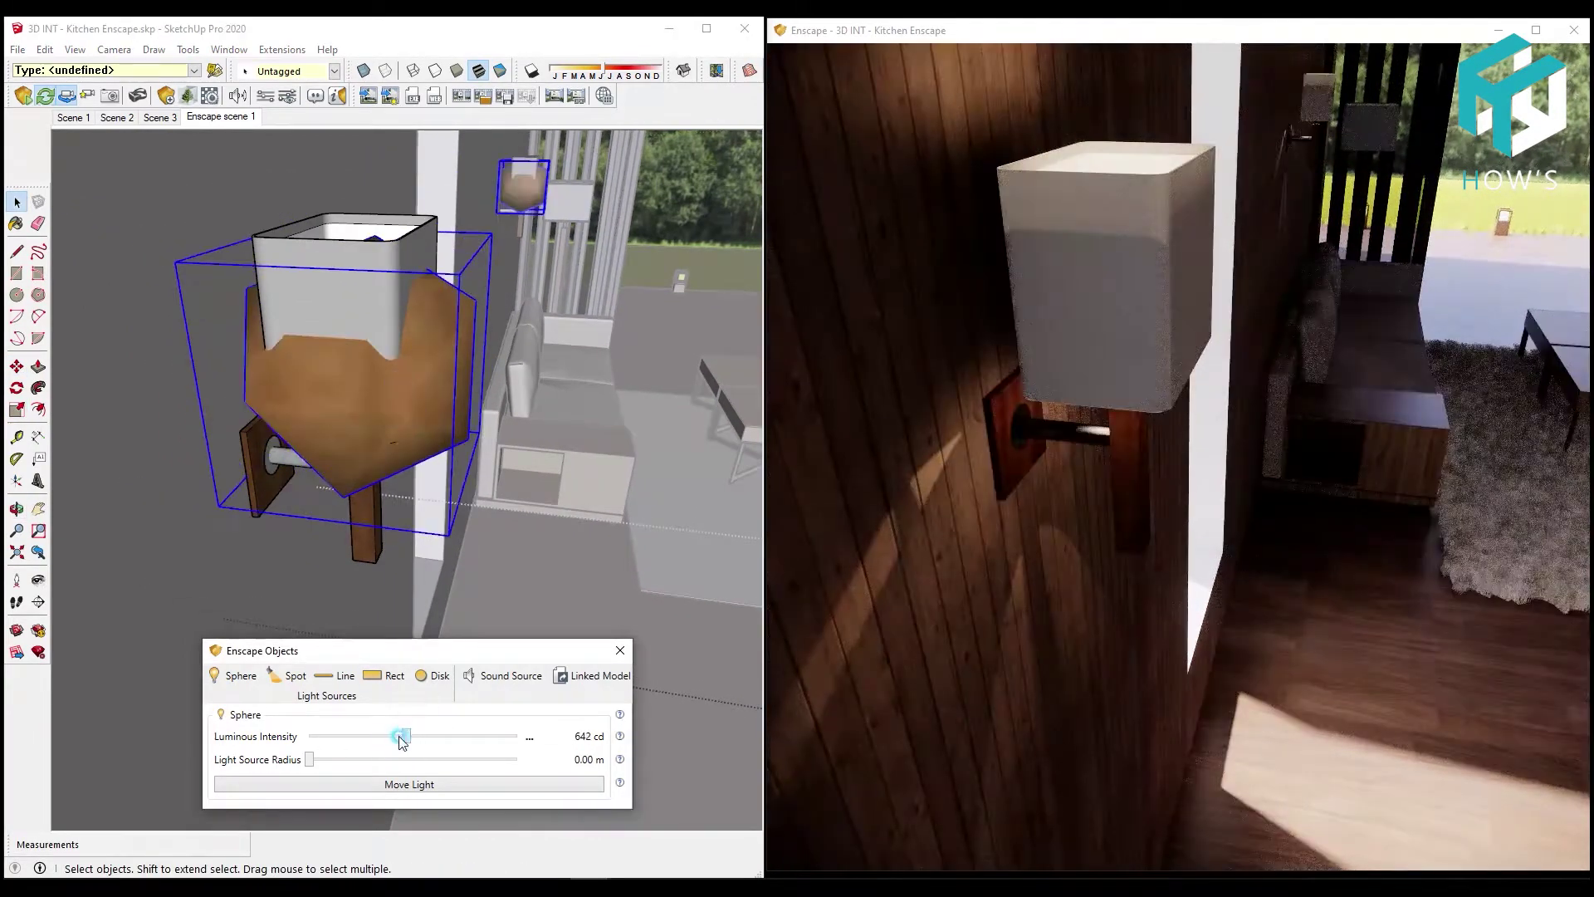
drag(407, 736, 358, 738)
middle_drag(359, 741, 104, 245)
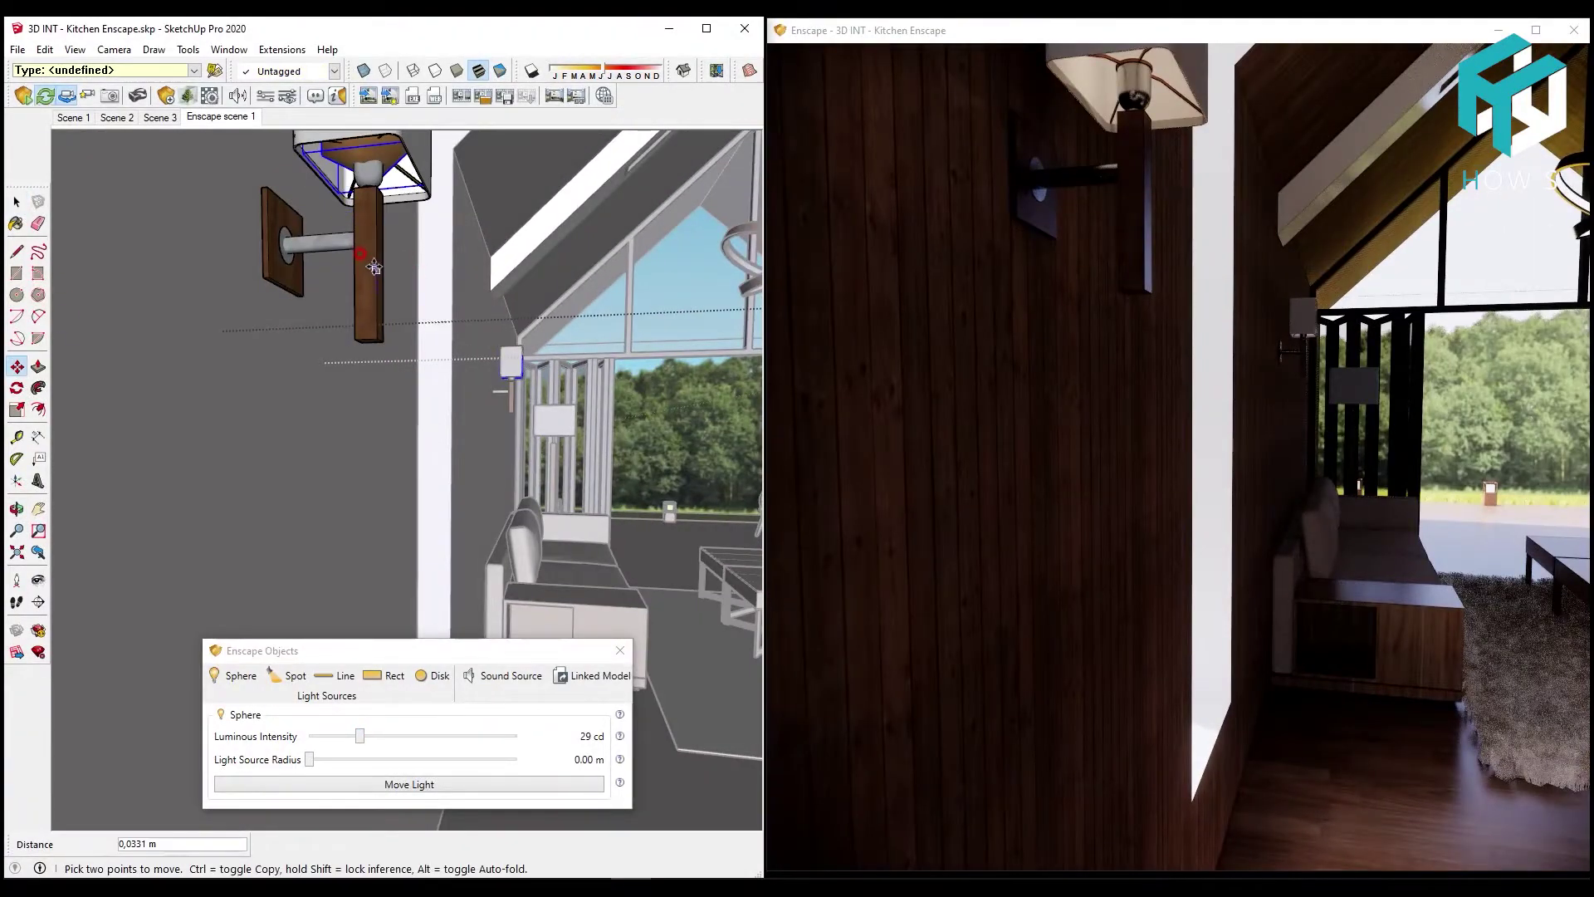
drag(360, 736, 405, 736)
click(15, 202)
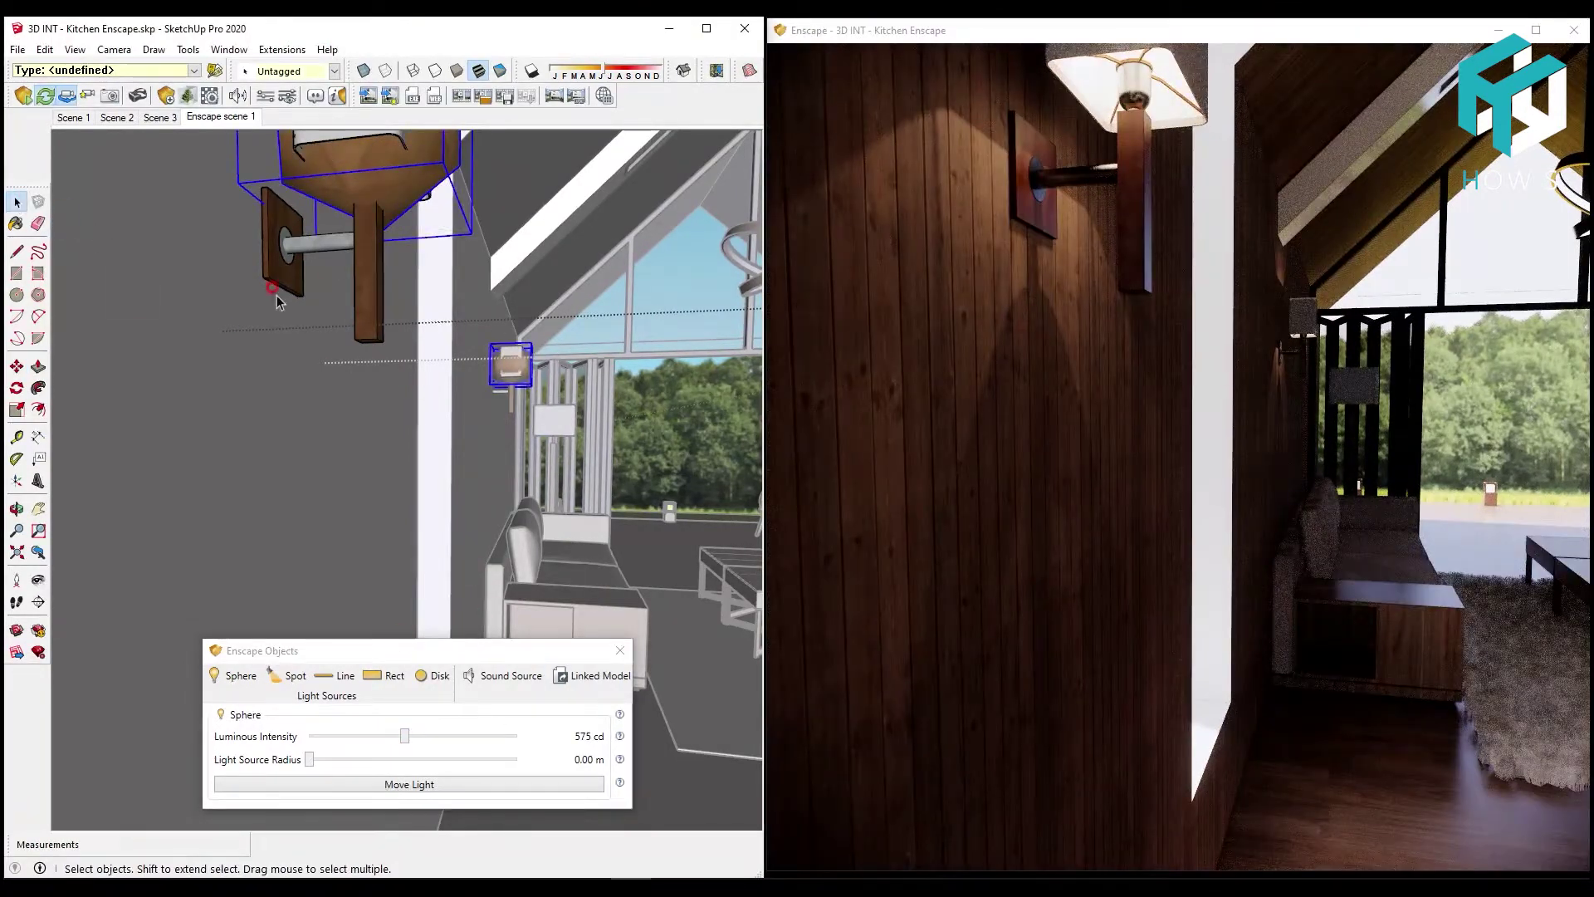
click(215, 119)
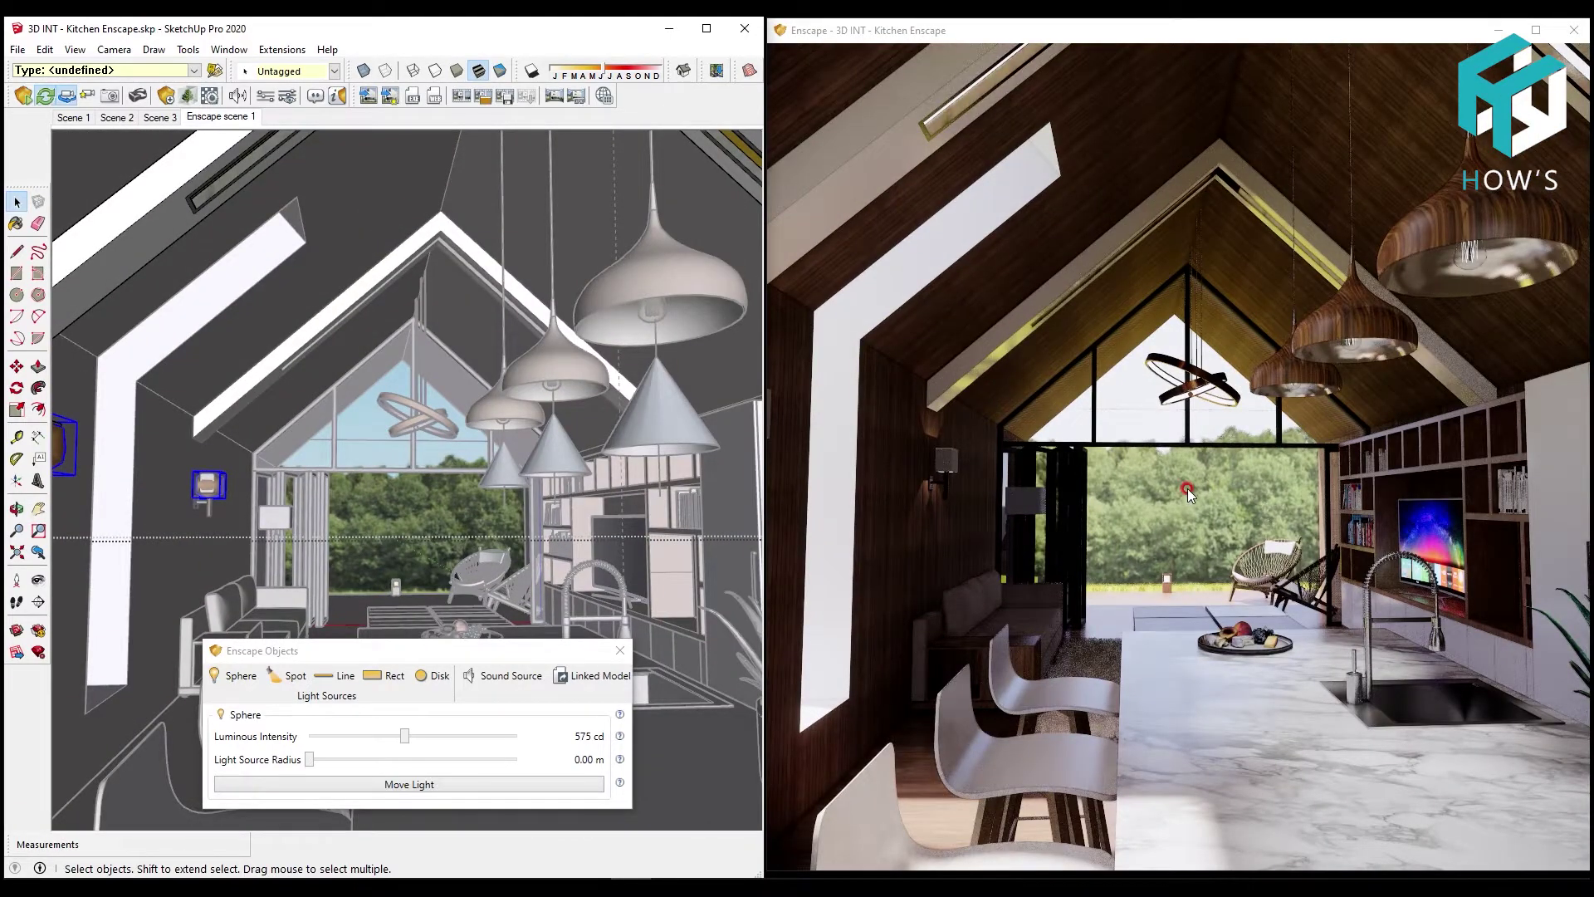
Dim the yellow material's self-illumination to about 11112 cd/m² and return to the kitchen scene
drag(1294, 635, 1204, 636)
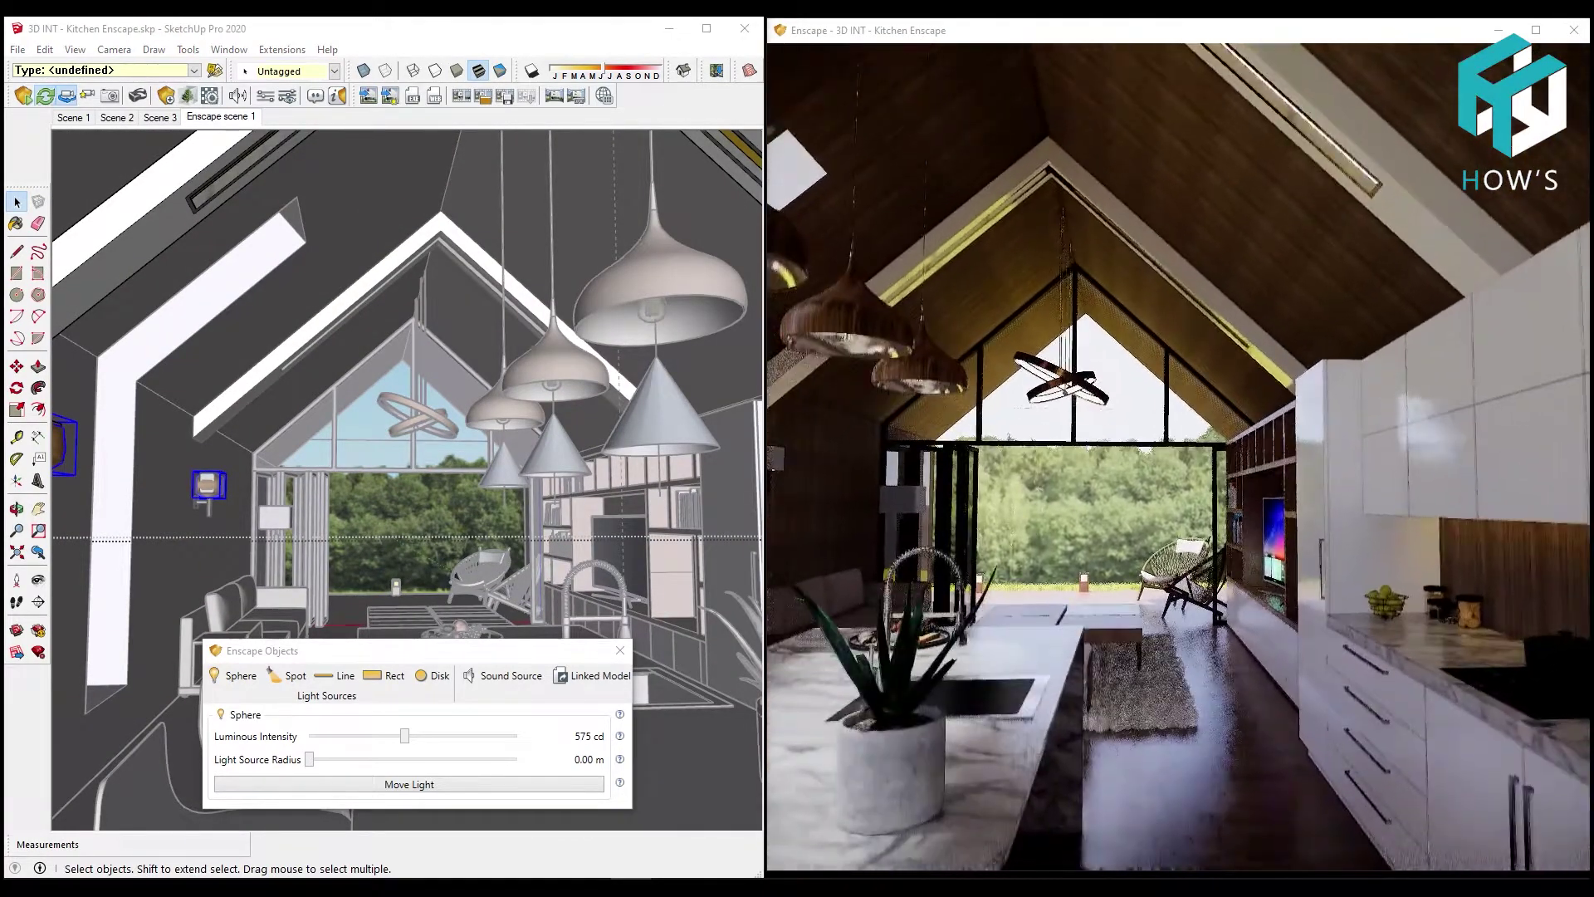
drag(1368, 664, 1578, 653)
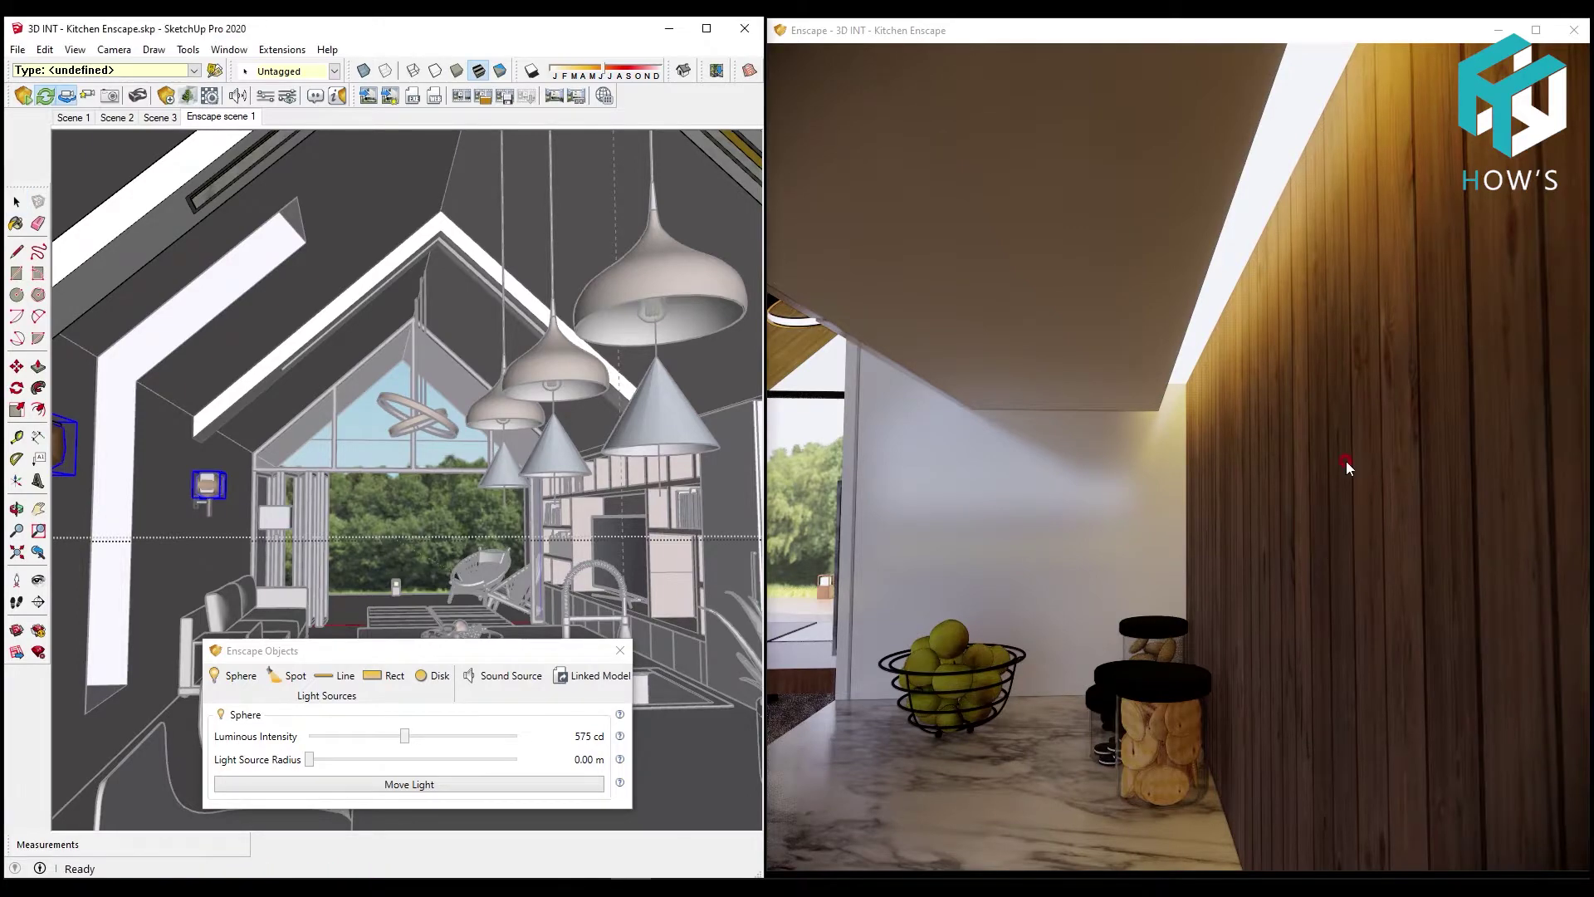
mouse_move(660, 344)
middle_down()
mouse_move(331, 306)
mouse_move(299, 381)
mouse_move(299, 355)
middle_up()
middle_drag(402, 361, 402, 349)
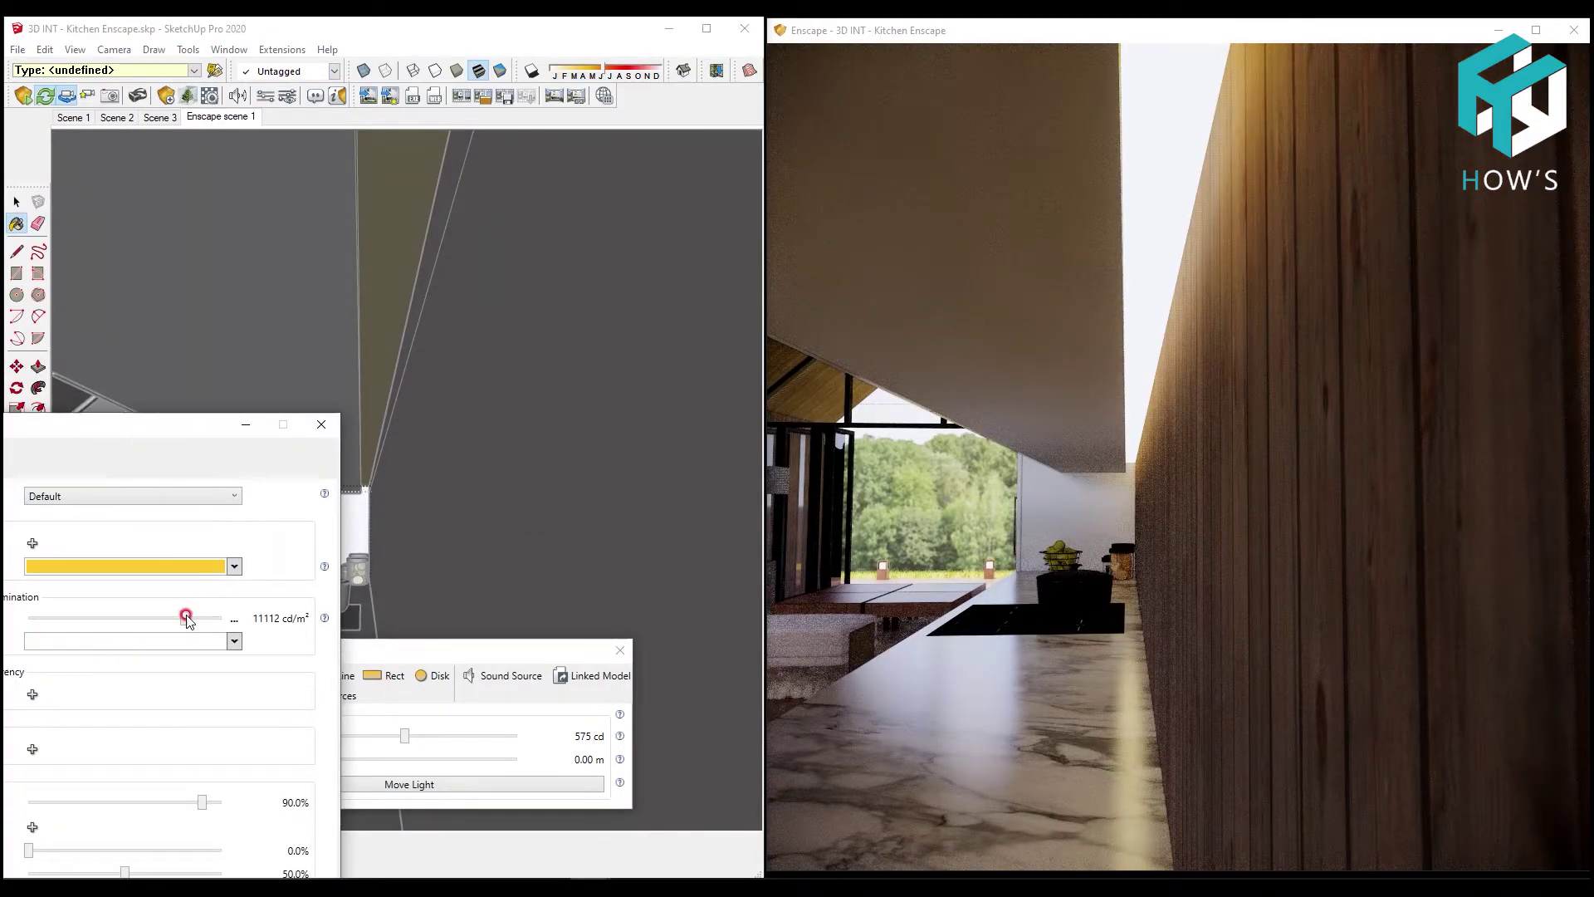
drag(187, 620, 177, 620)
click(321, 425)
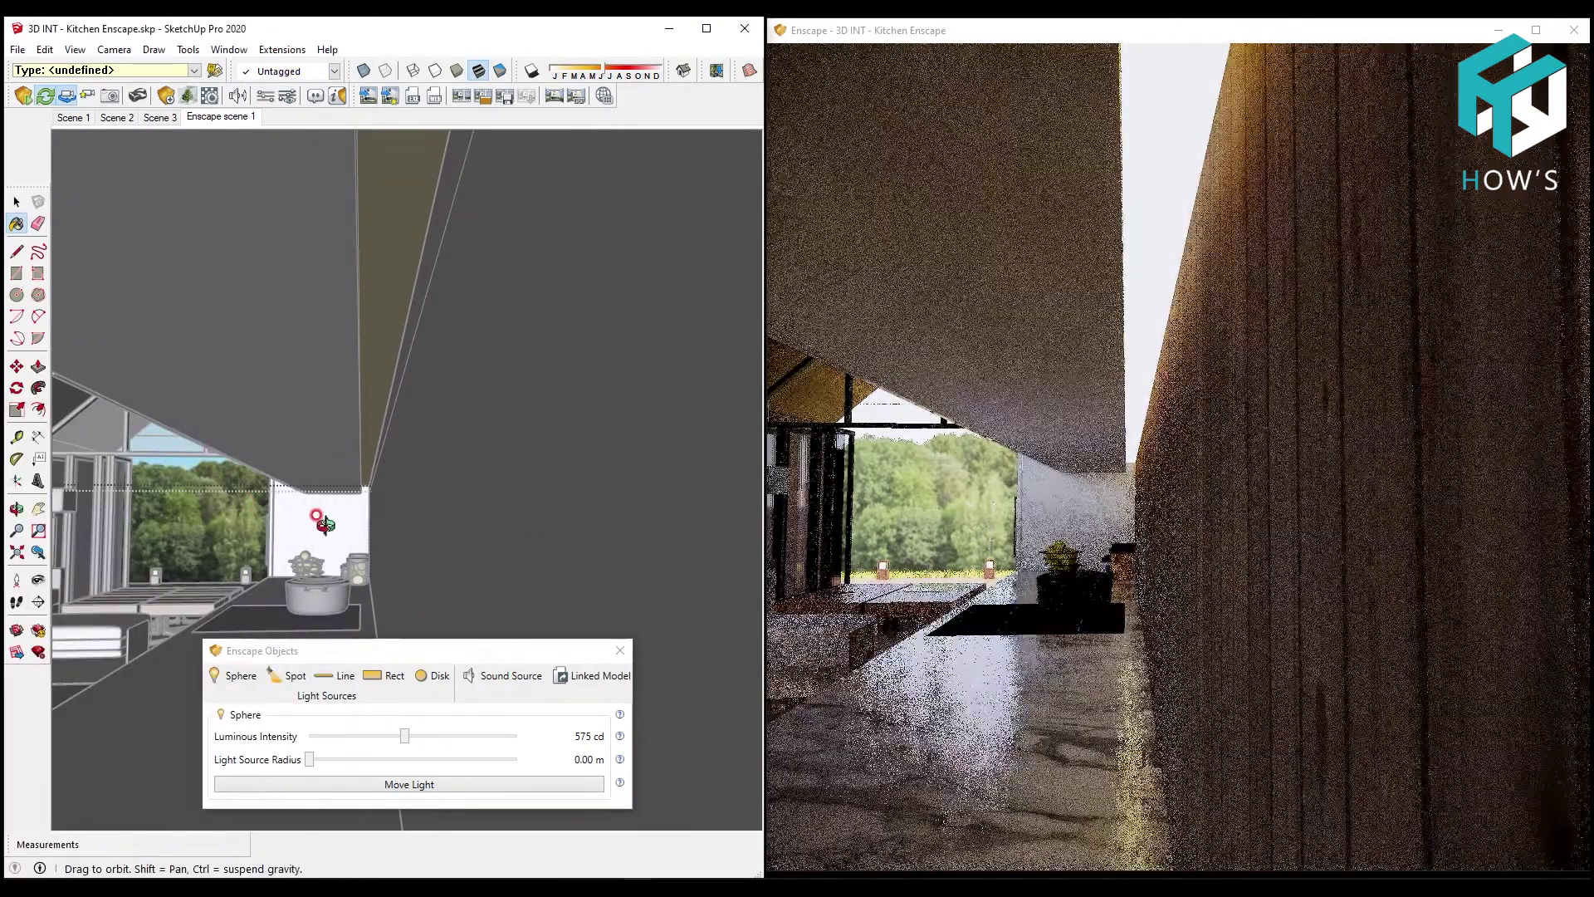
click(220, 116)
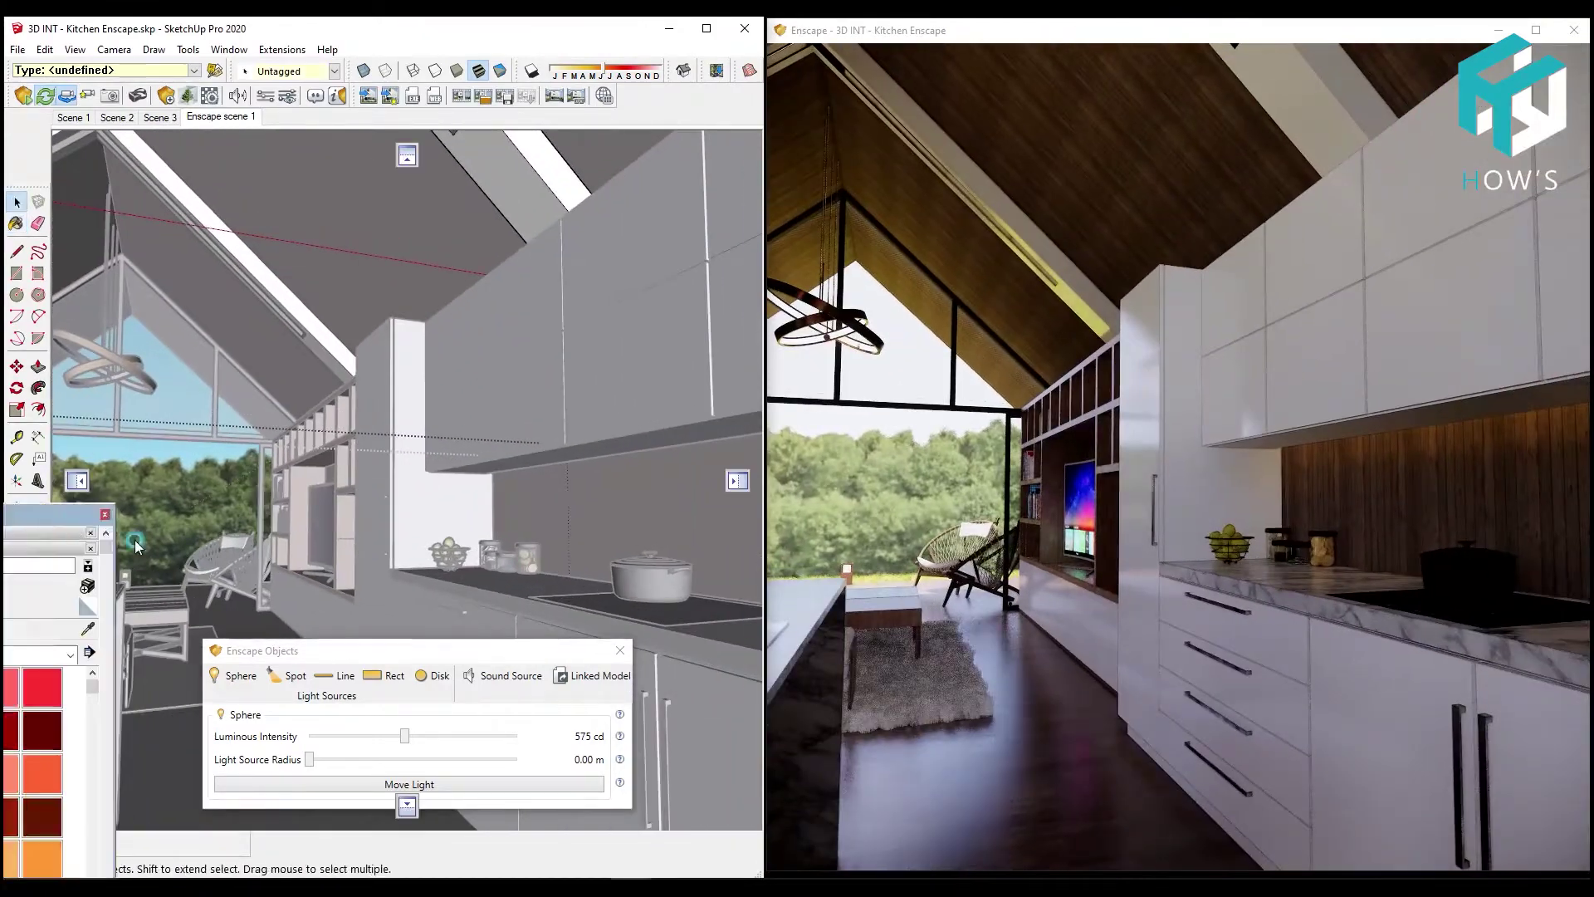
Give the creuset pot 1 material 89.6% Metallic and 9.5% Roughness for a glossy metal finish
click(579, 674)
click(619, 653)
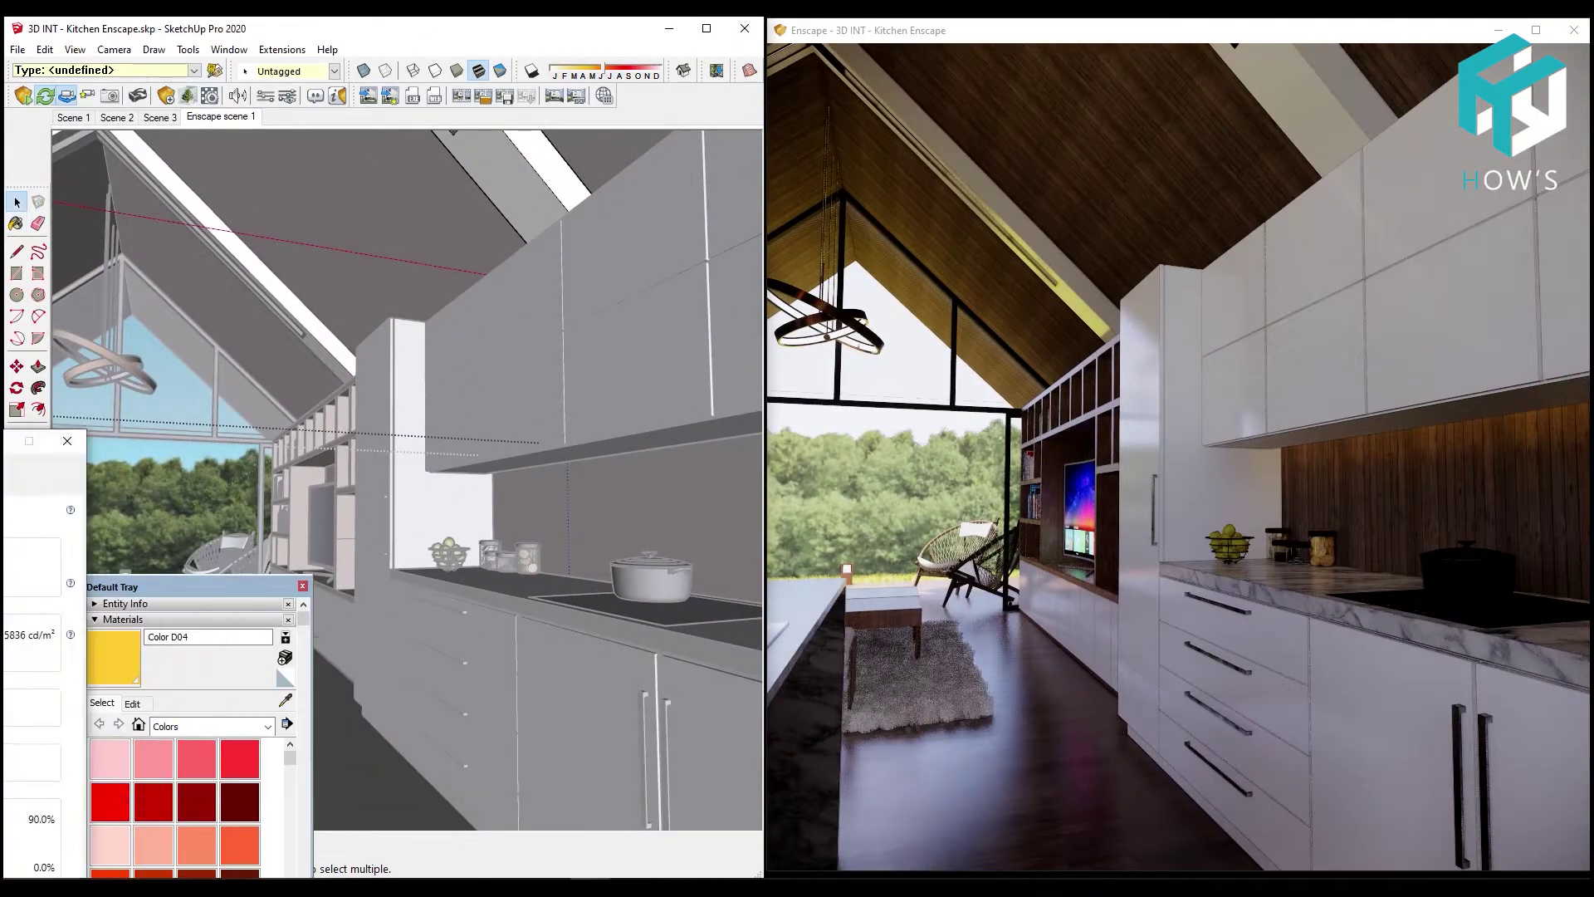
click(404, 666)
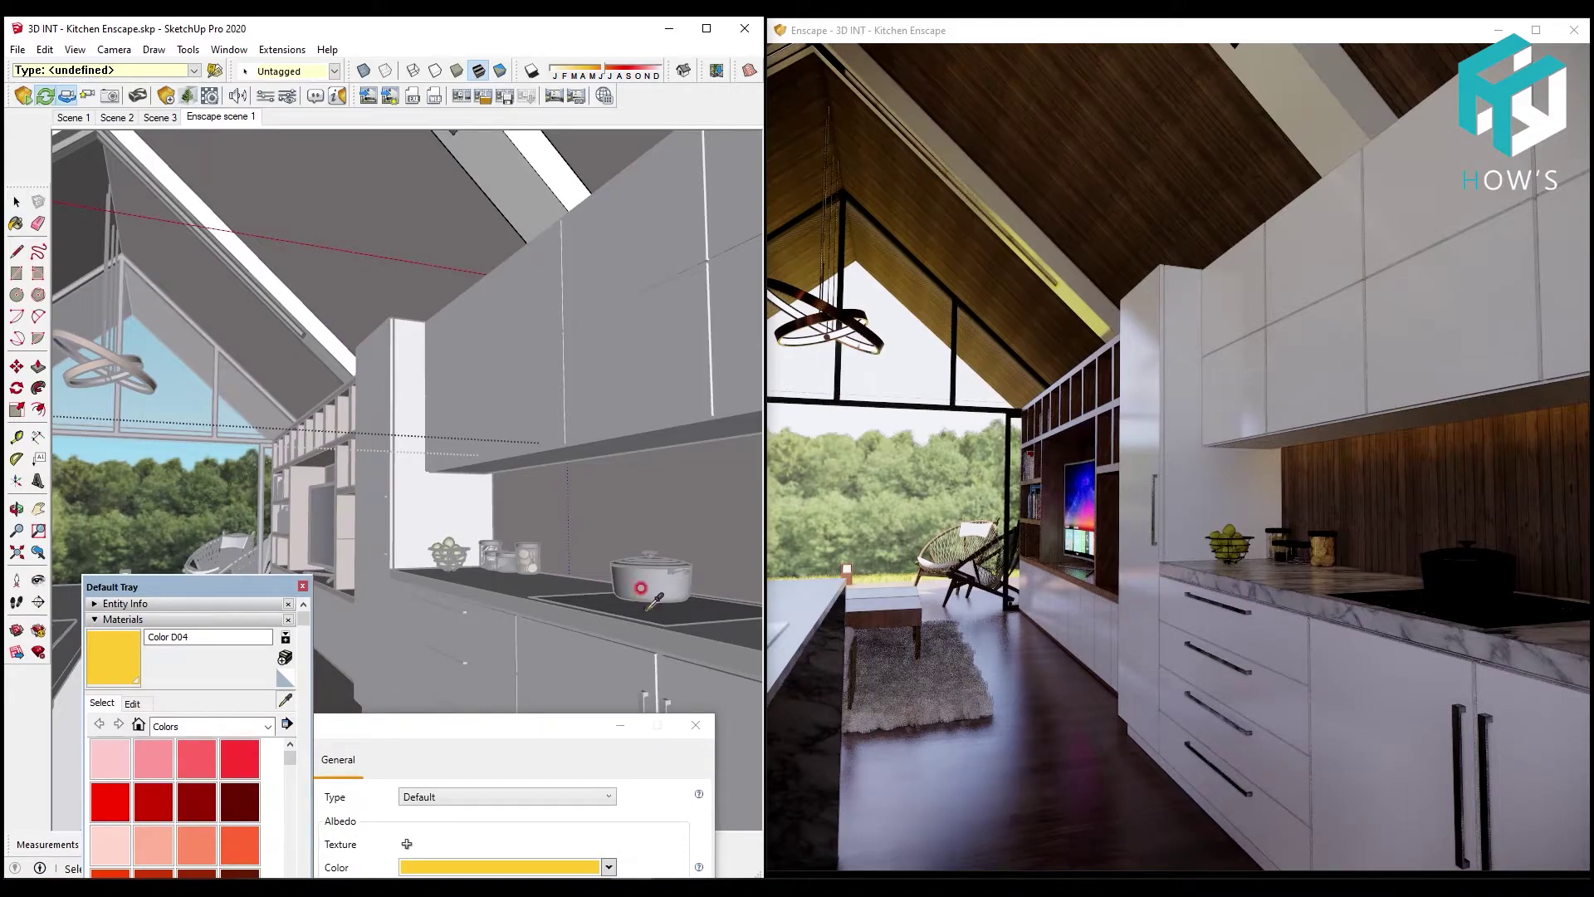
drag(524, 729, 413, 406)
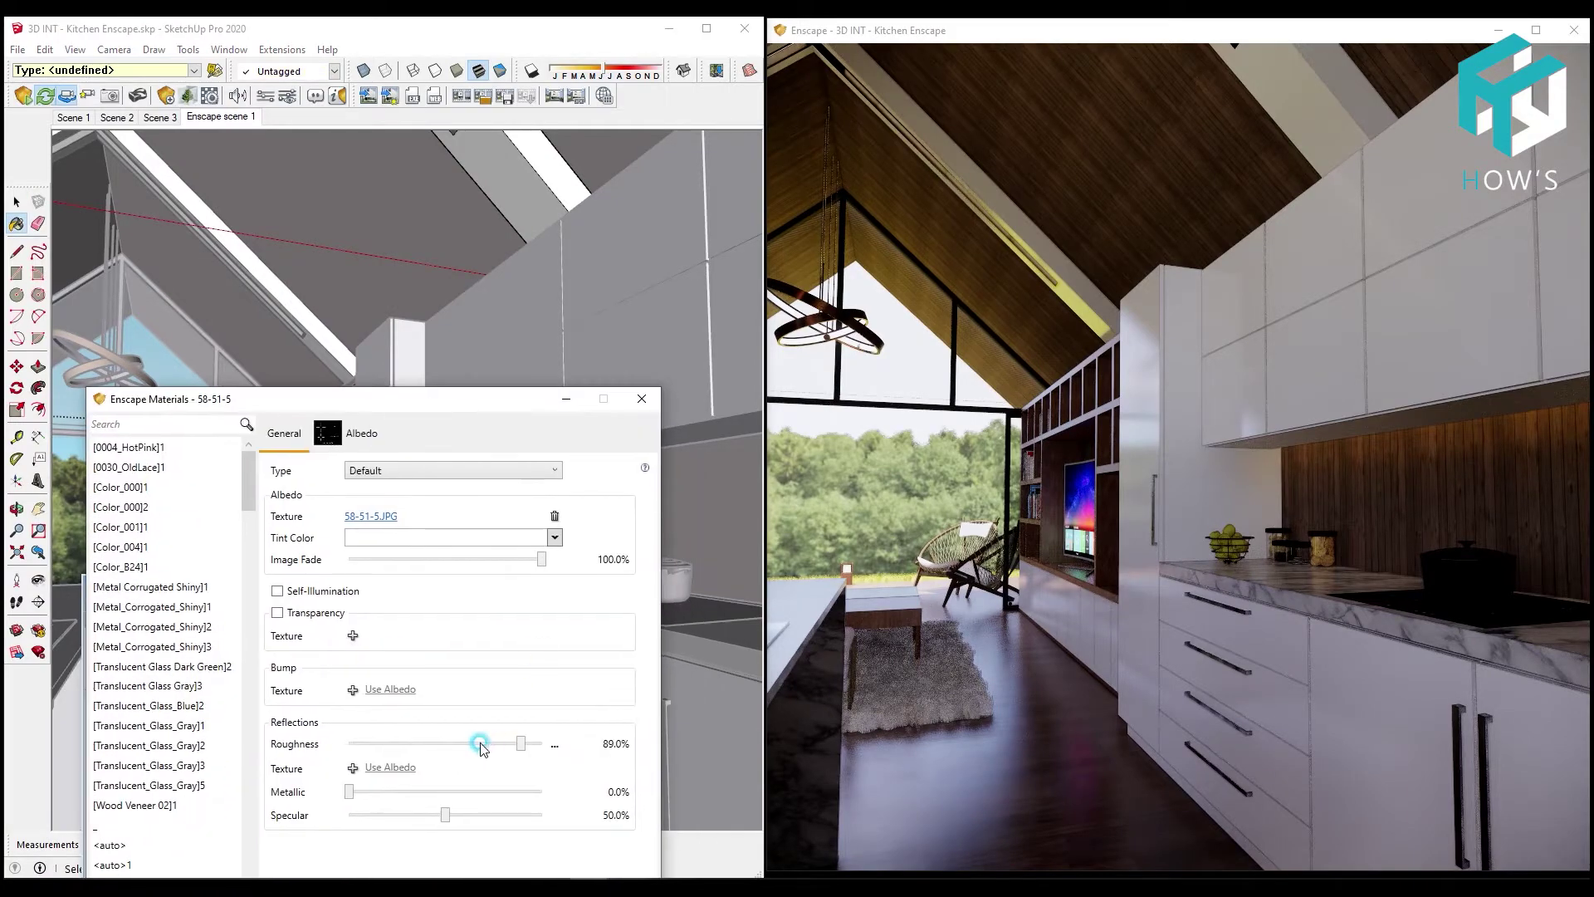
drag(483, 749, 410, 744)
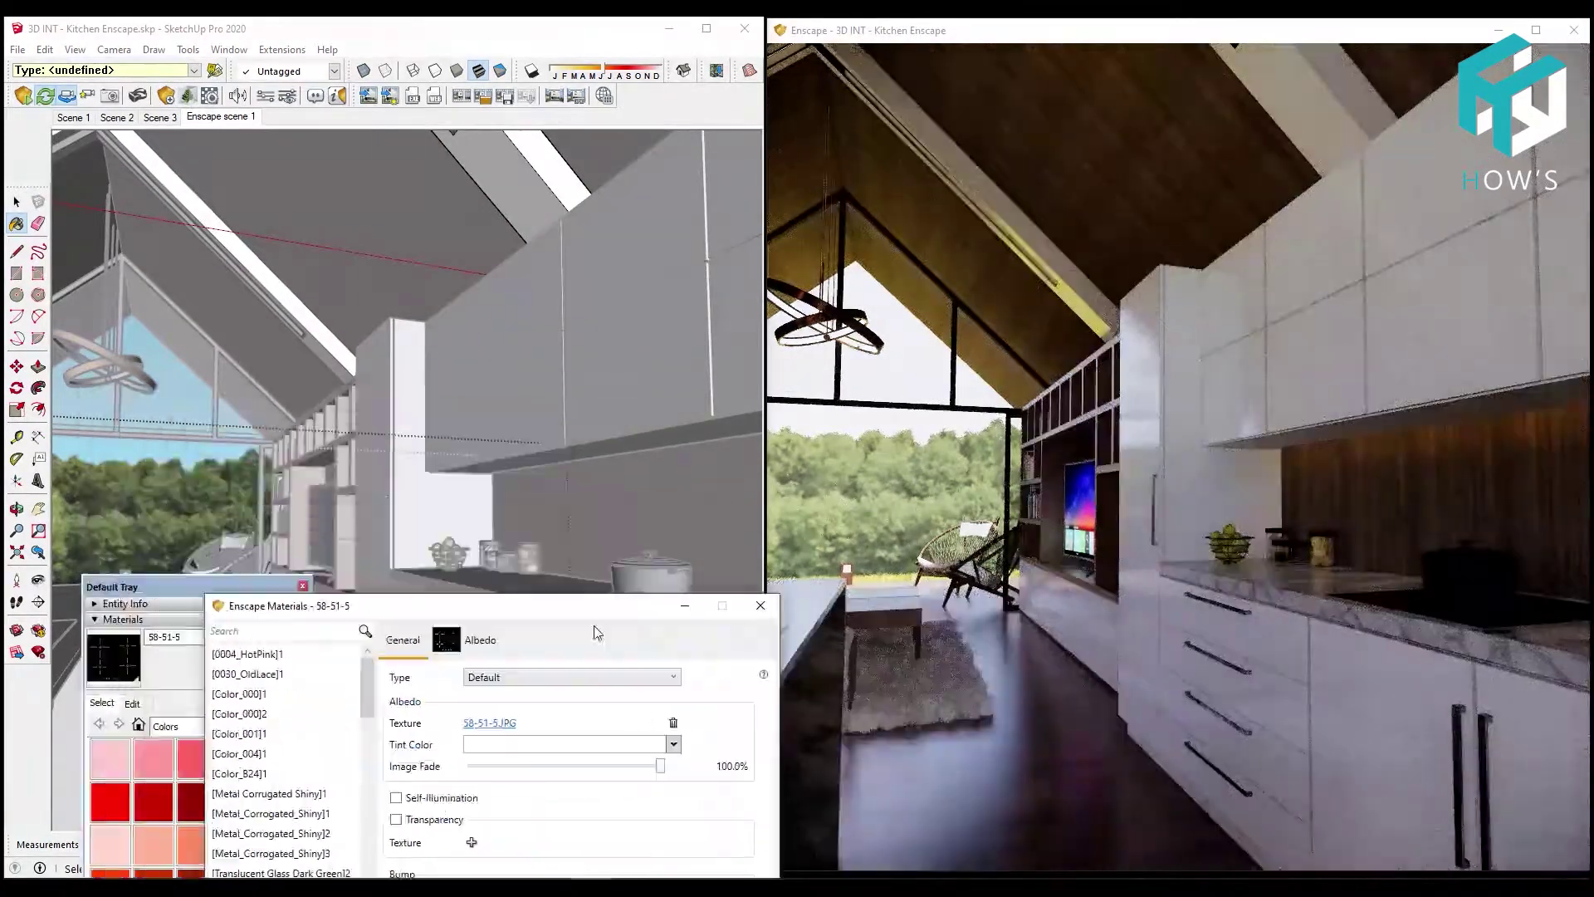
drag(595, 727, 556, 369)
click(486, 738)
mouse_move(561, 776)
mouse_down()
mouse_move(618, 761)
mouse_move(510, 708)
mouse_move(463, 714)
mouse_up()
click(221, 116)
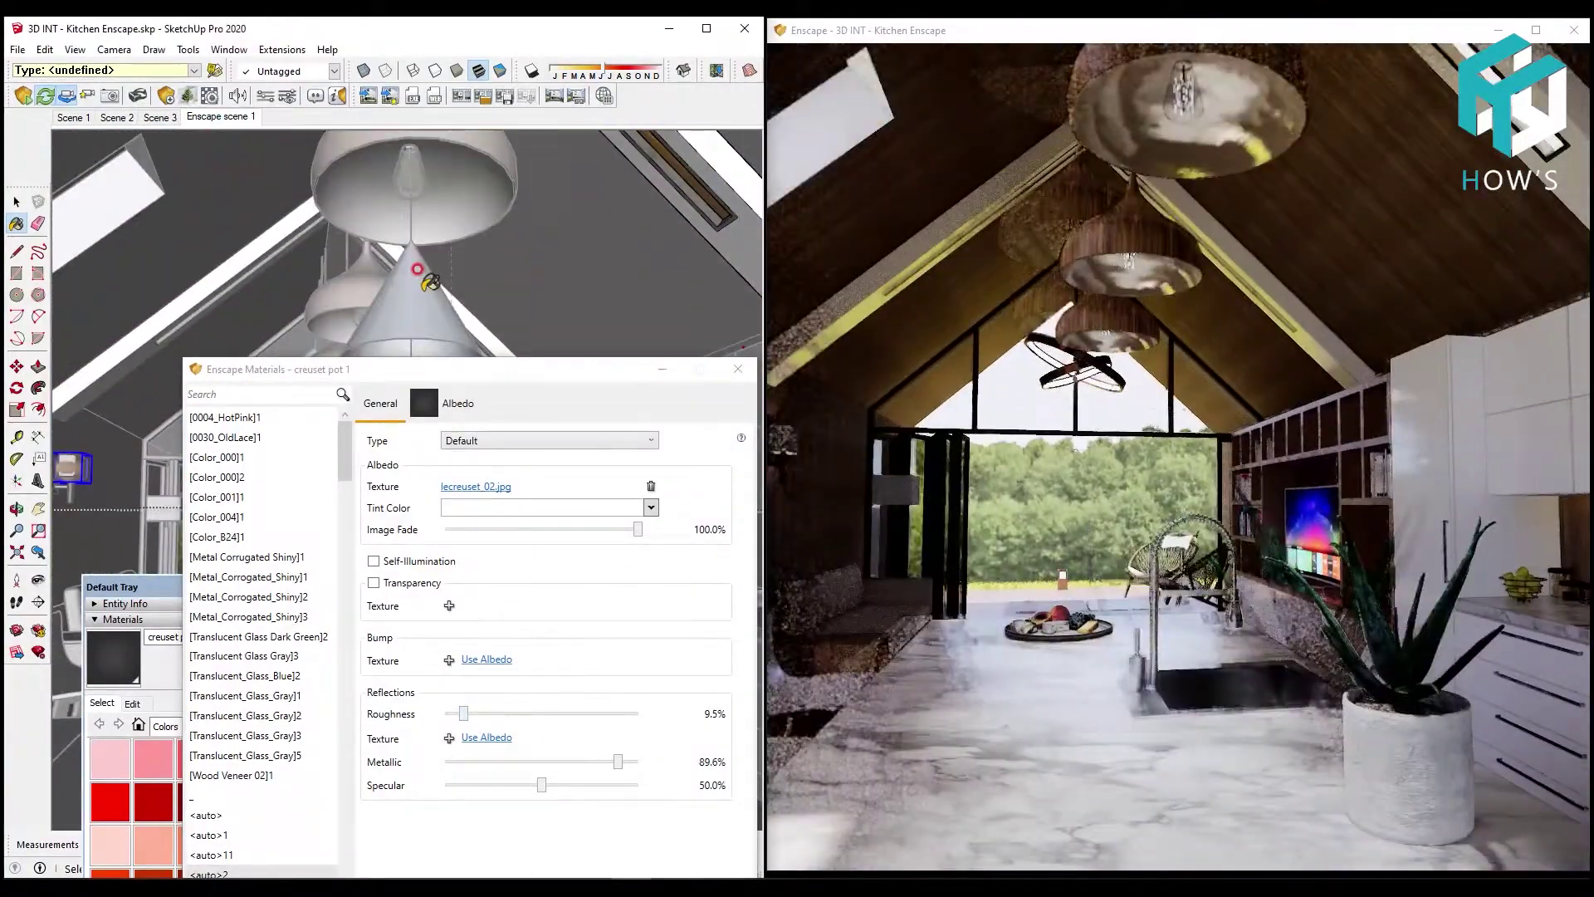
scroll(308, 541, up, 5)
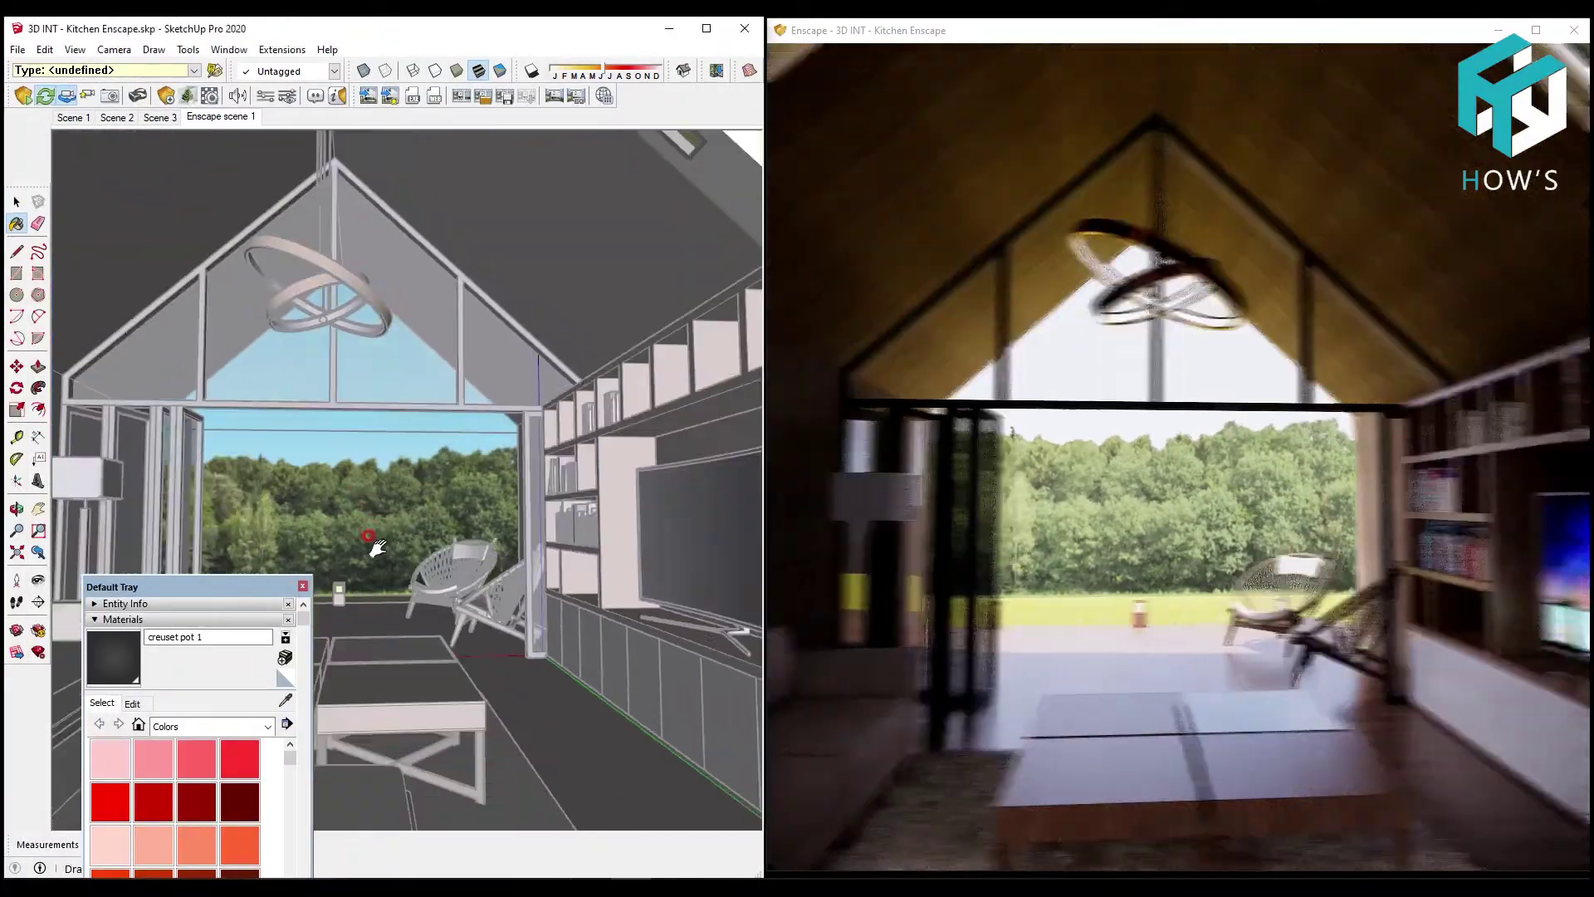
Place an Enscape sphere light inside the ring pendant above the dining area
shift+middle_drag(309, 541, 384, 552)
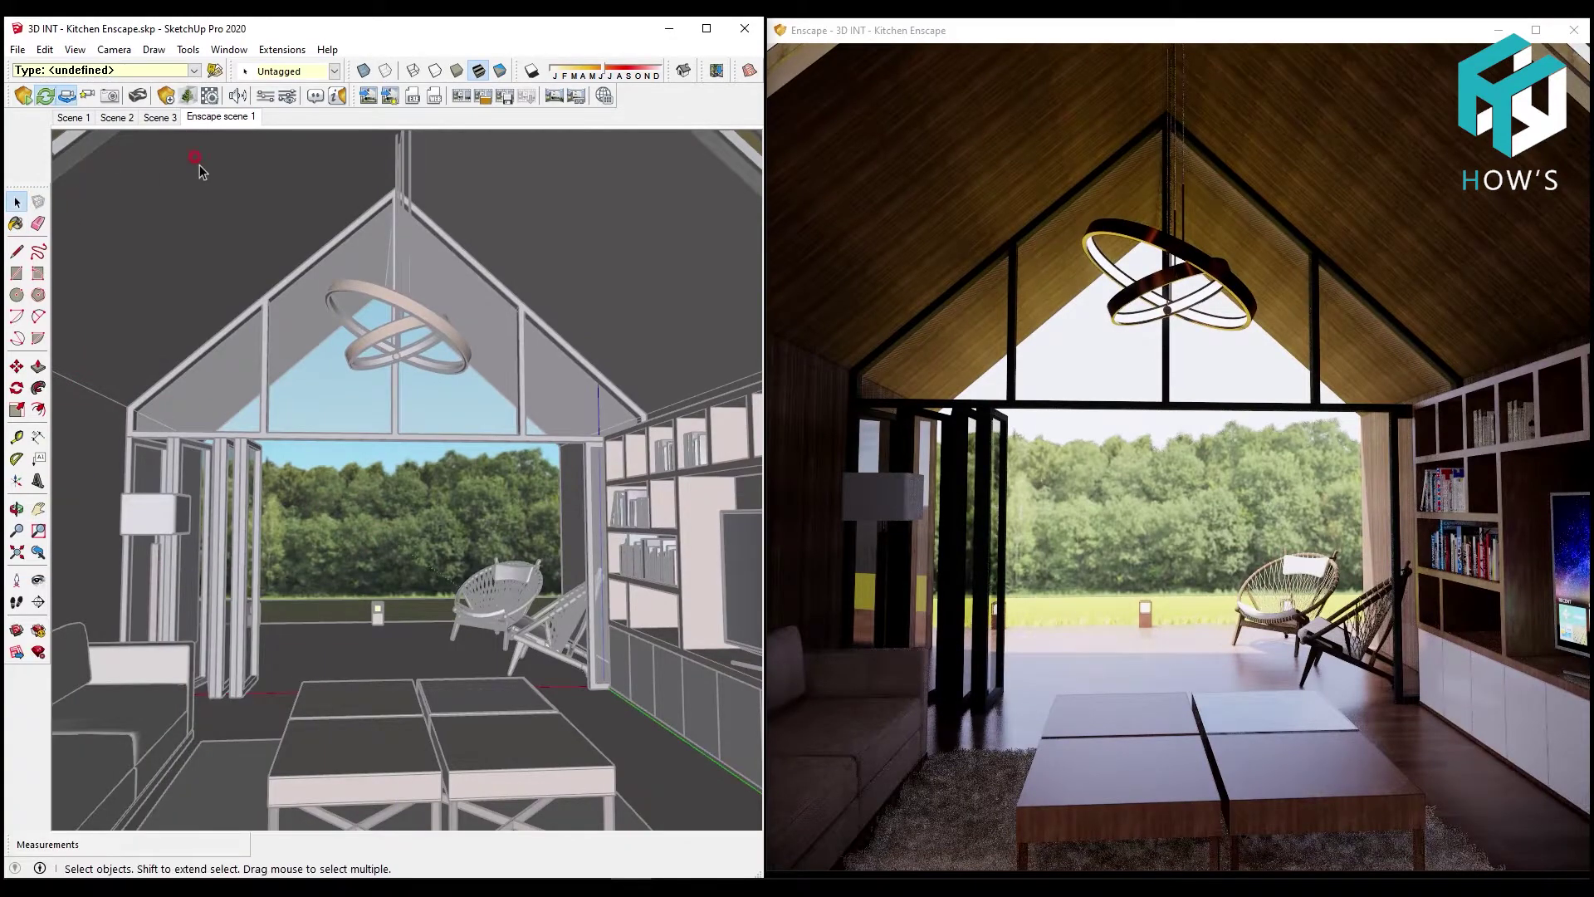
drag(82, 674, 175, 674)
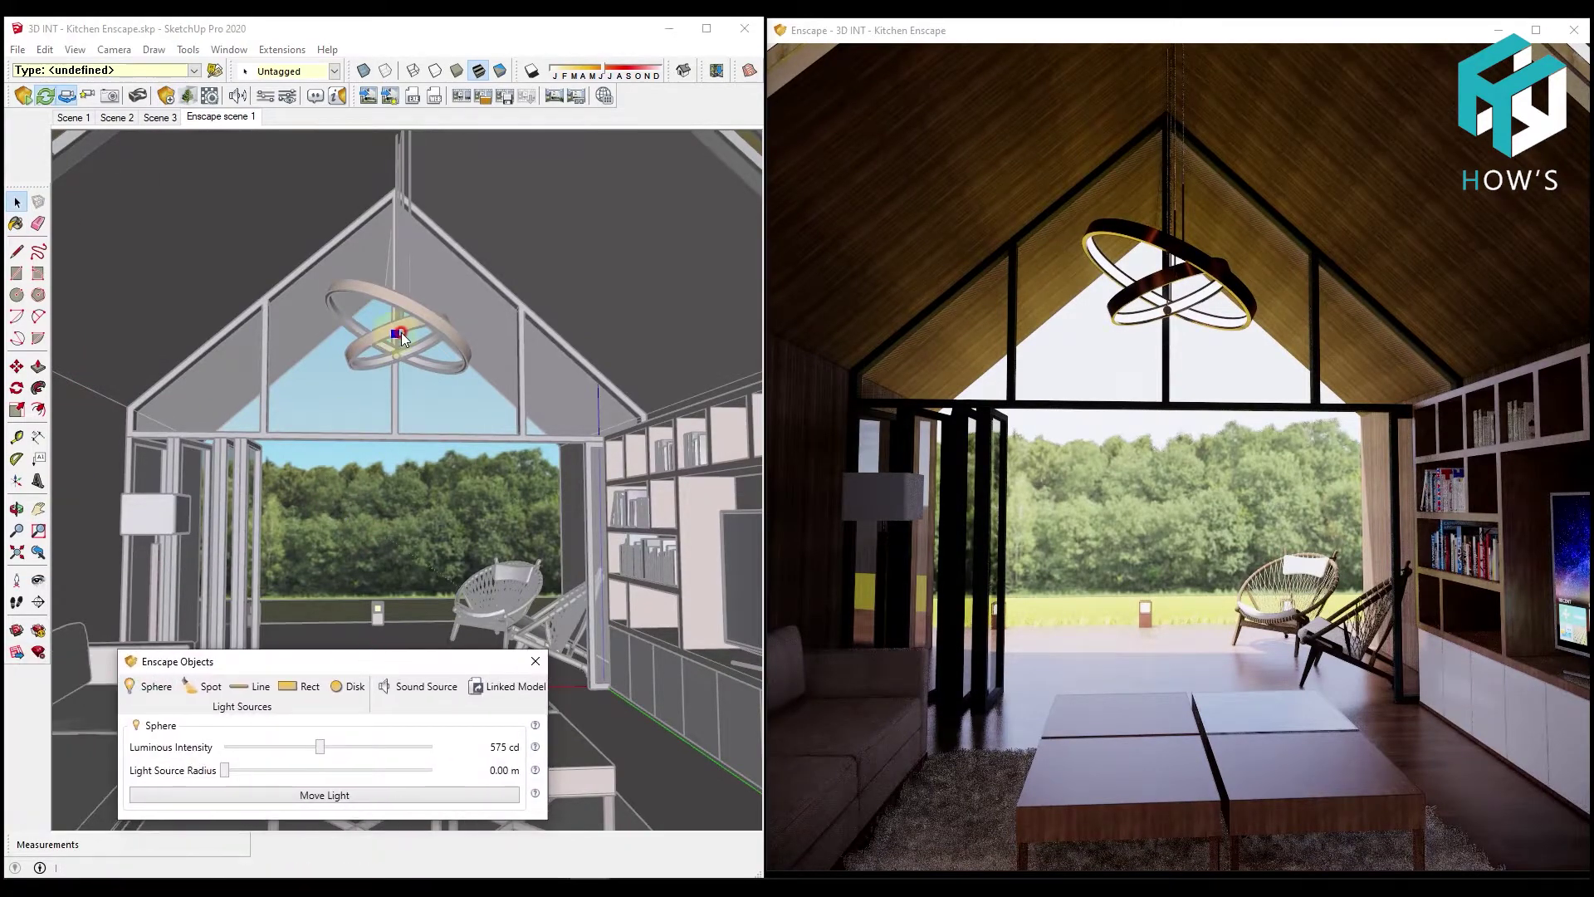
scroll(395, 337, up, 2)
scroll(415, 342, up, 3)
click(401, 431)
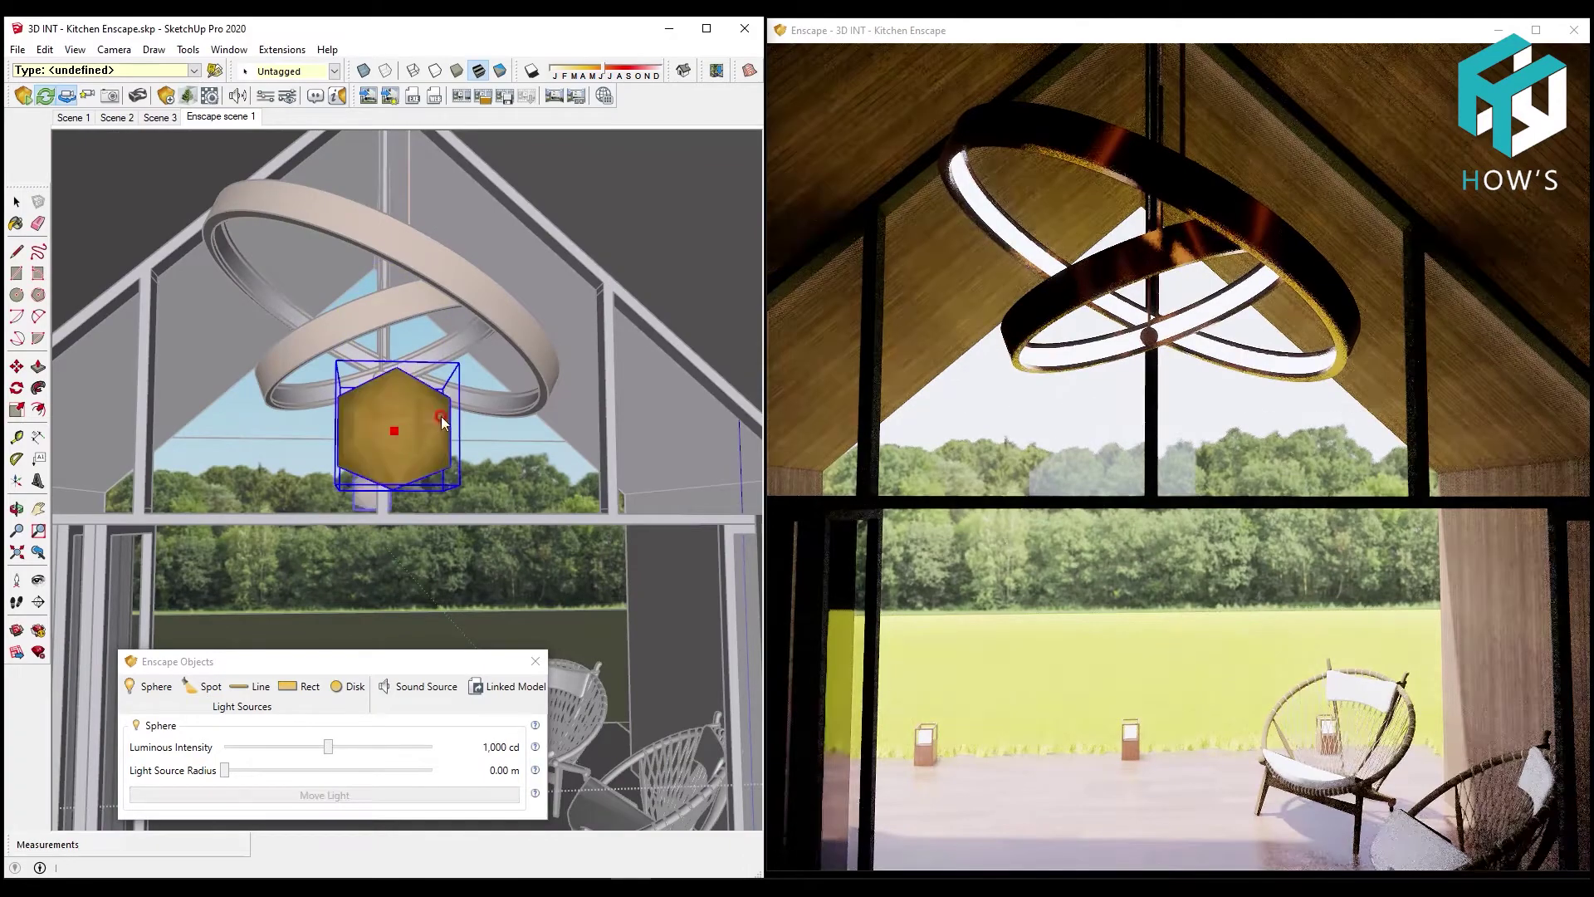
mouse_move(491, 428)
middle_down()
mouse_move(622, 561)
mouse_move(640, 541)
middle_up()
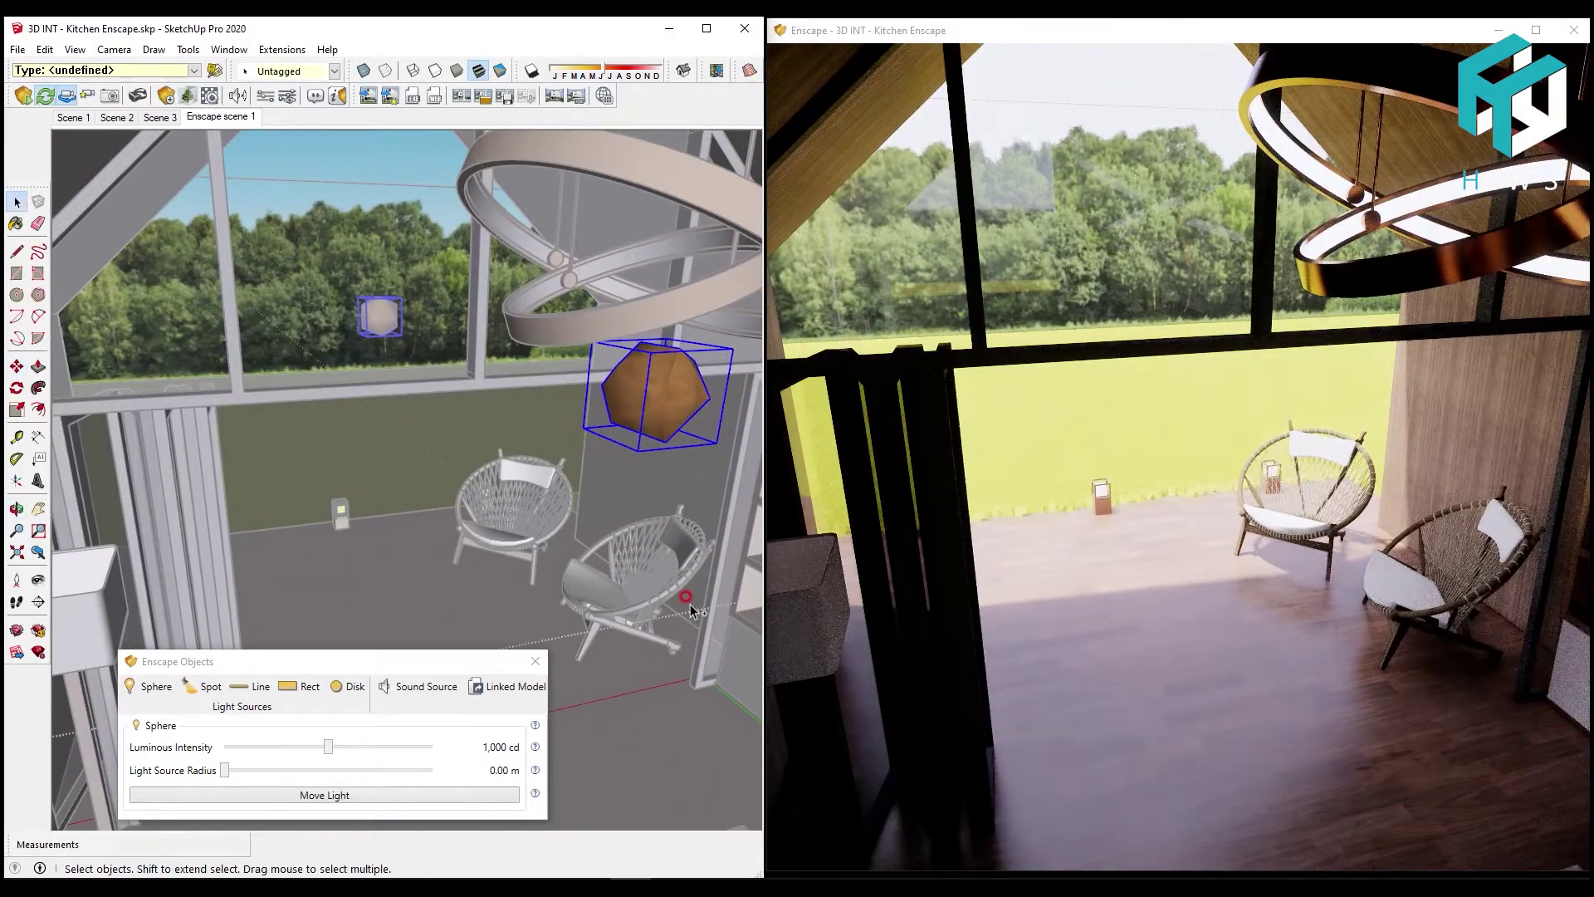
click(690, 603)
Raise the sphere light to 15,069 cd and paint it orange with Color C04
click(45, 49)
click(228, 251)
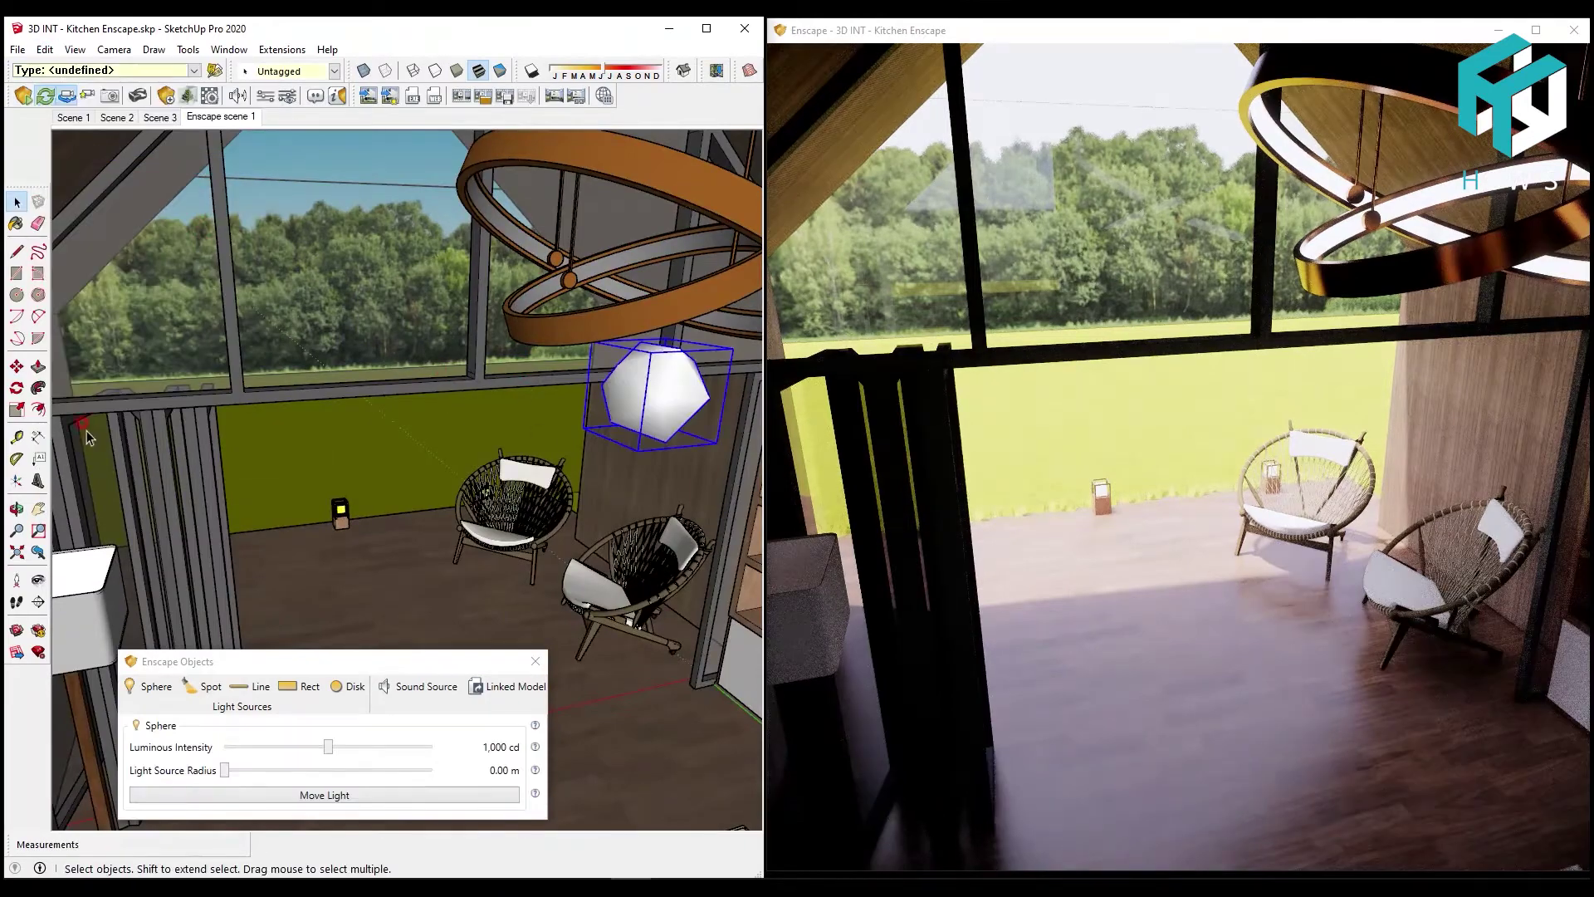
click(239, 346)
key(space)
middle_drag(374, 498, 357, 581)
drag(328, 747, 370, 757)
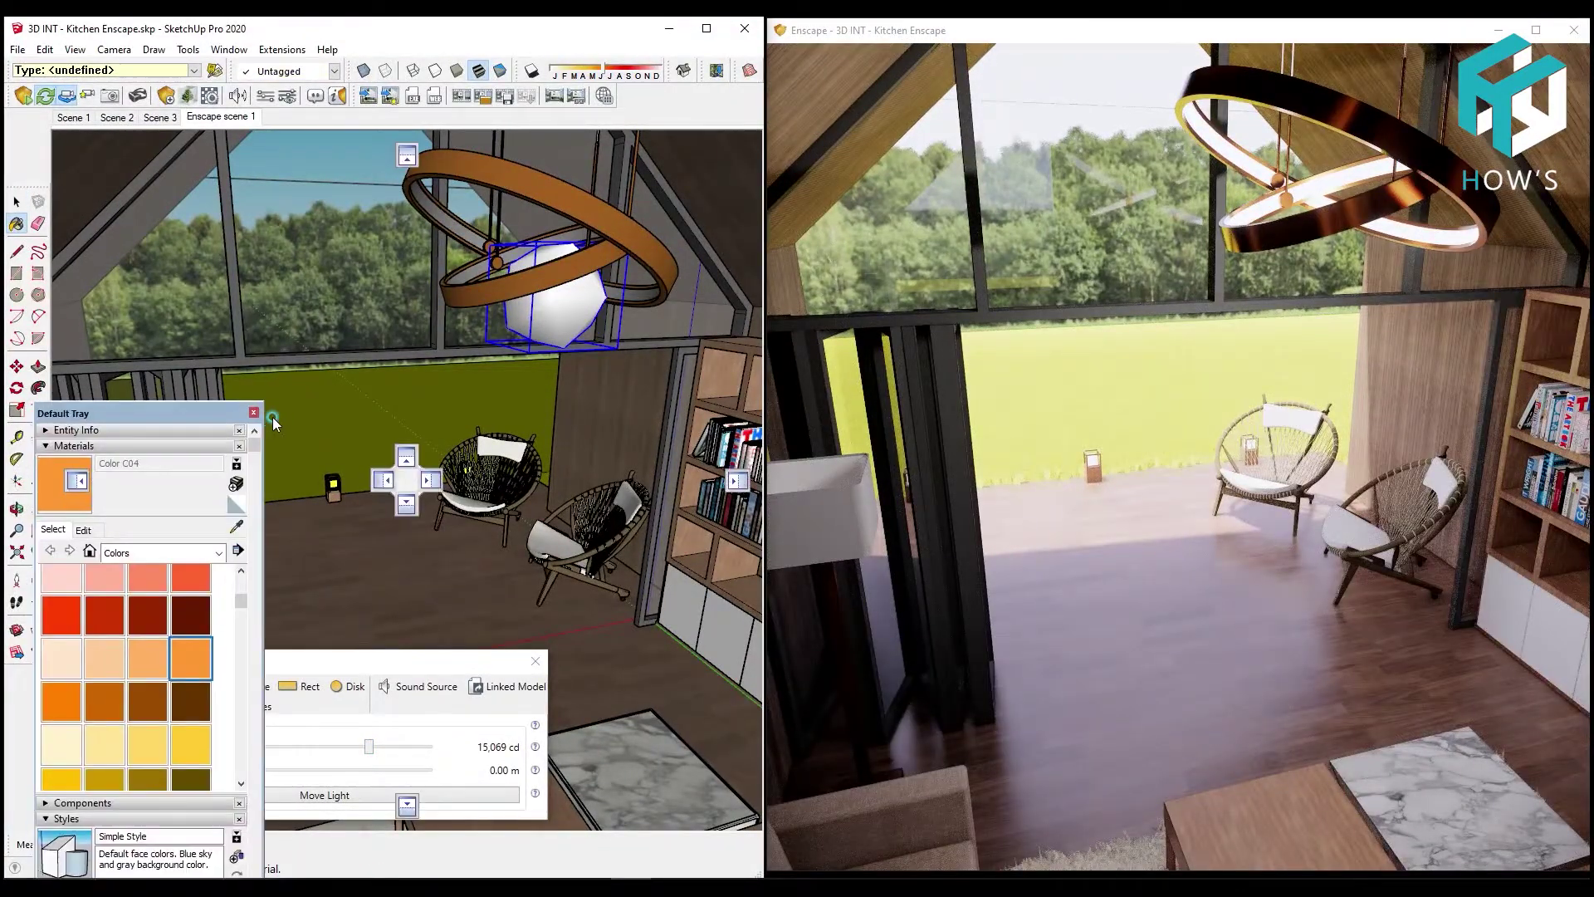
click(37, 659)
click(552, 303)
mouse_move(182, 498)
middle_down()
mouse_move(257, 467)
mouse_move(157, 501)
middle_up()
Paste a copy of the 575 cd sphere light beside the floor lamp and move it up into the shade
click(157, 500)
double_click(157, 500)
click(197, 485)
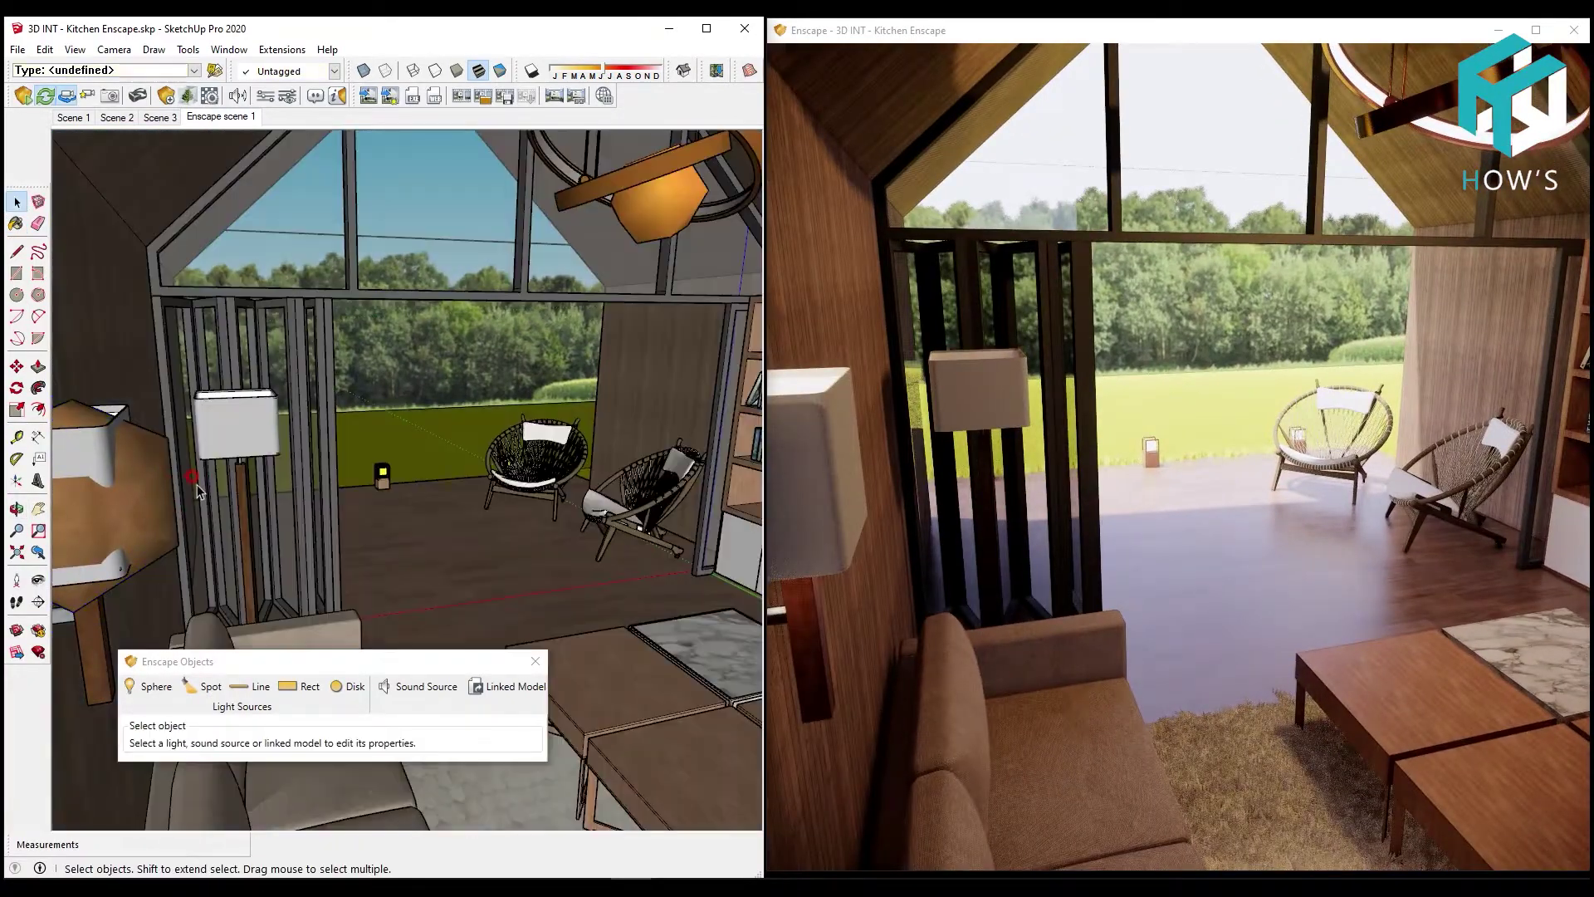
scroll(245, 436, up, 3)
mouse_move(204, 342)
middle_down()
mouse_move(299, 587)
mouse_move(250, 536)
middle_up()
scroll(329, 581, up, 2)
click(329, 581)
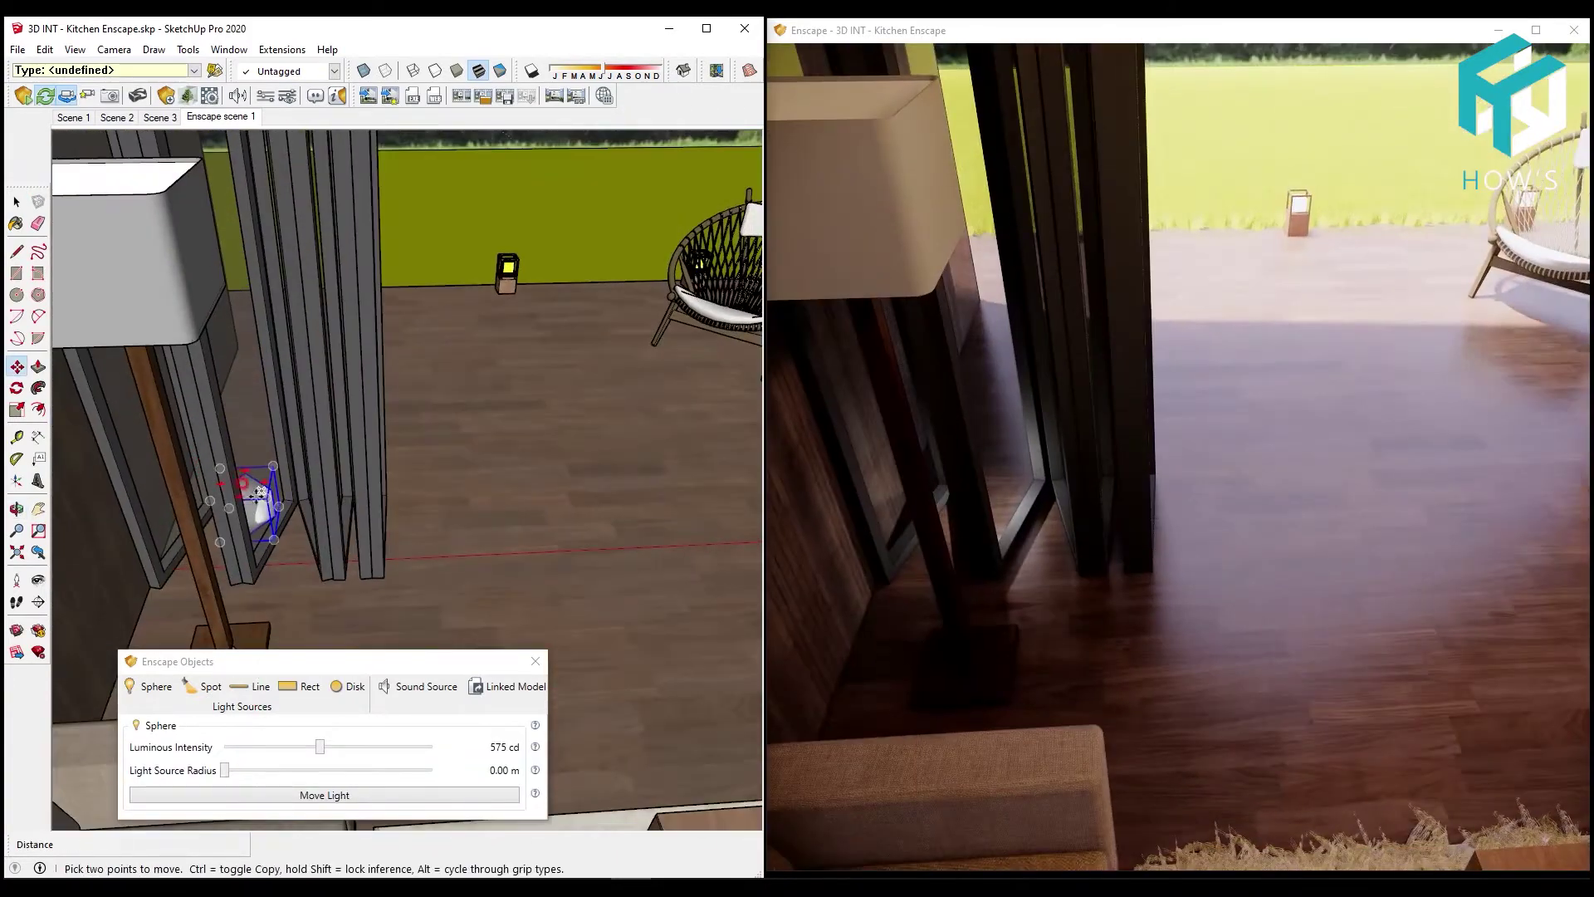
click(249, 536)
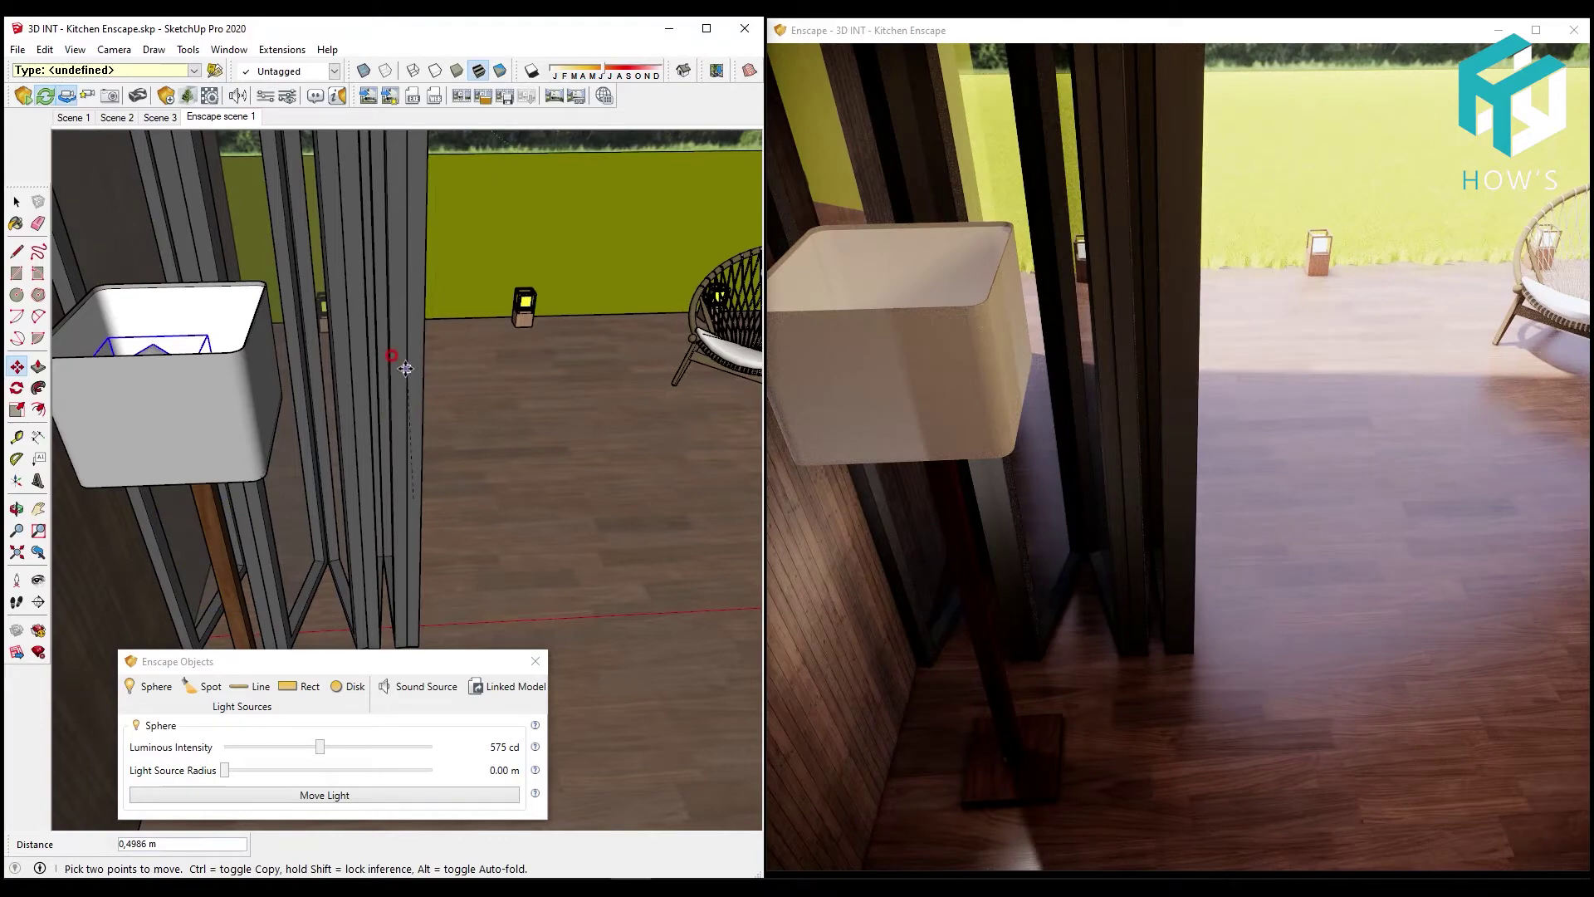
click(405, 367)
Sample the lamp shade's Color_003 material and open its Enscape material settings
middle_drag(406, 368, 381, 357)
key(space)
drag(266, 498, 250, 526)
click(408, 632)
click(188, 96)
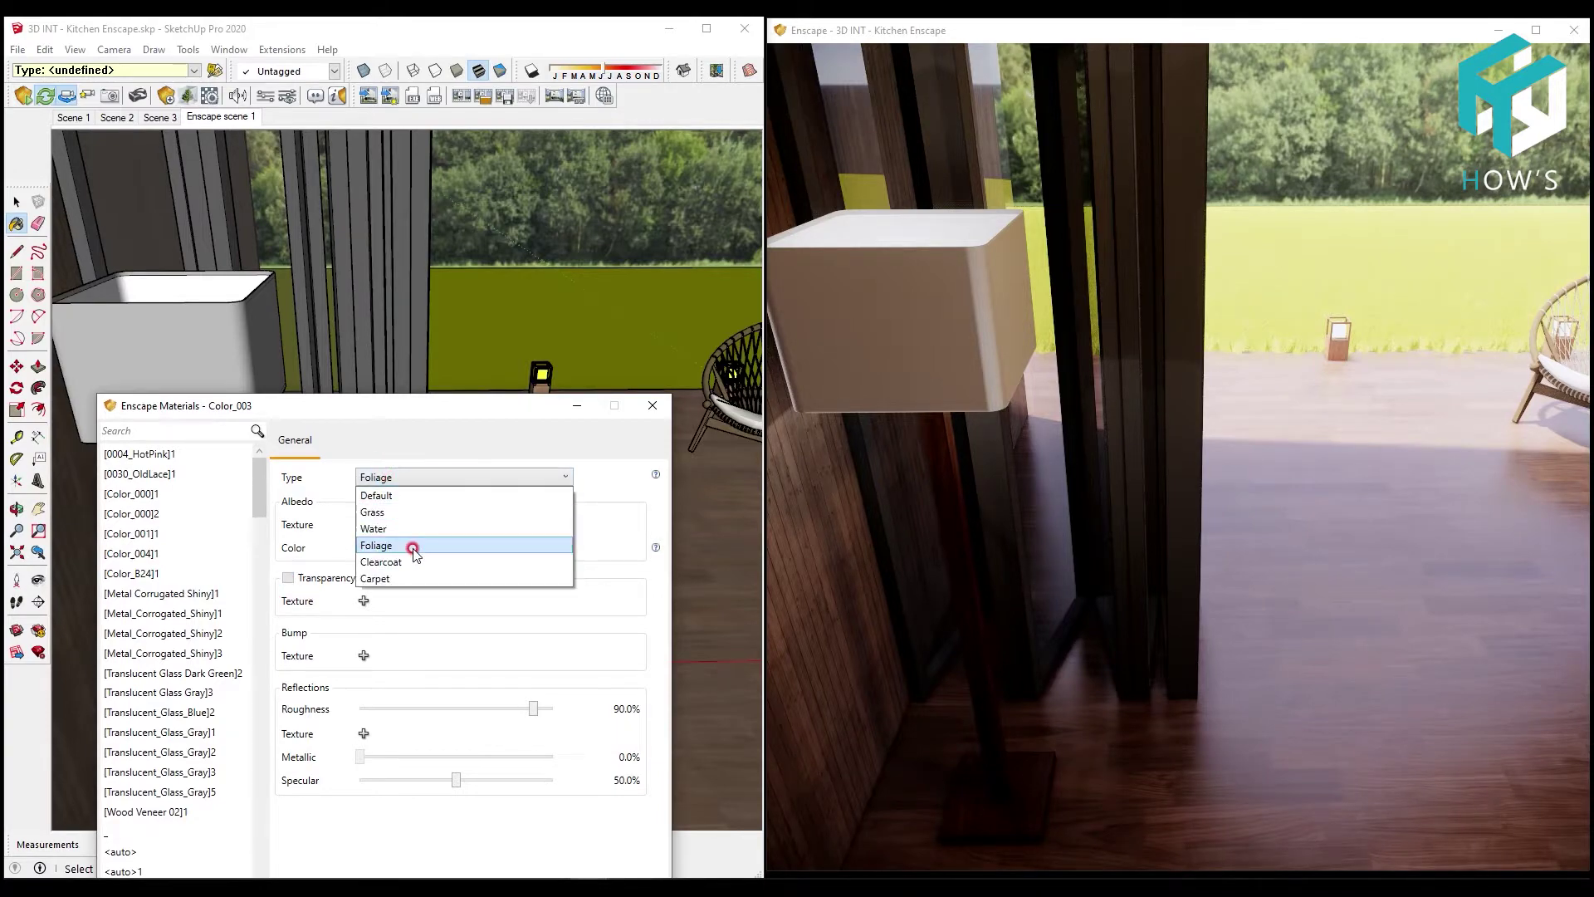
Switch Color_003's Enscape type from Foliage to Clearcoat and view the shade from above
click(415, 561)
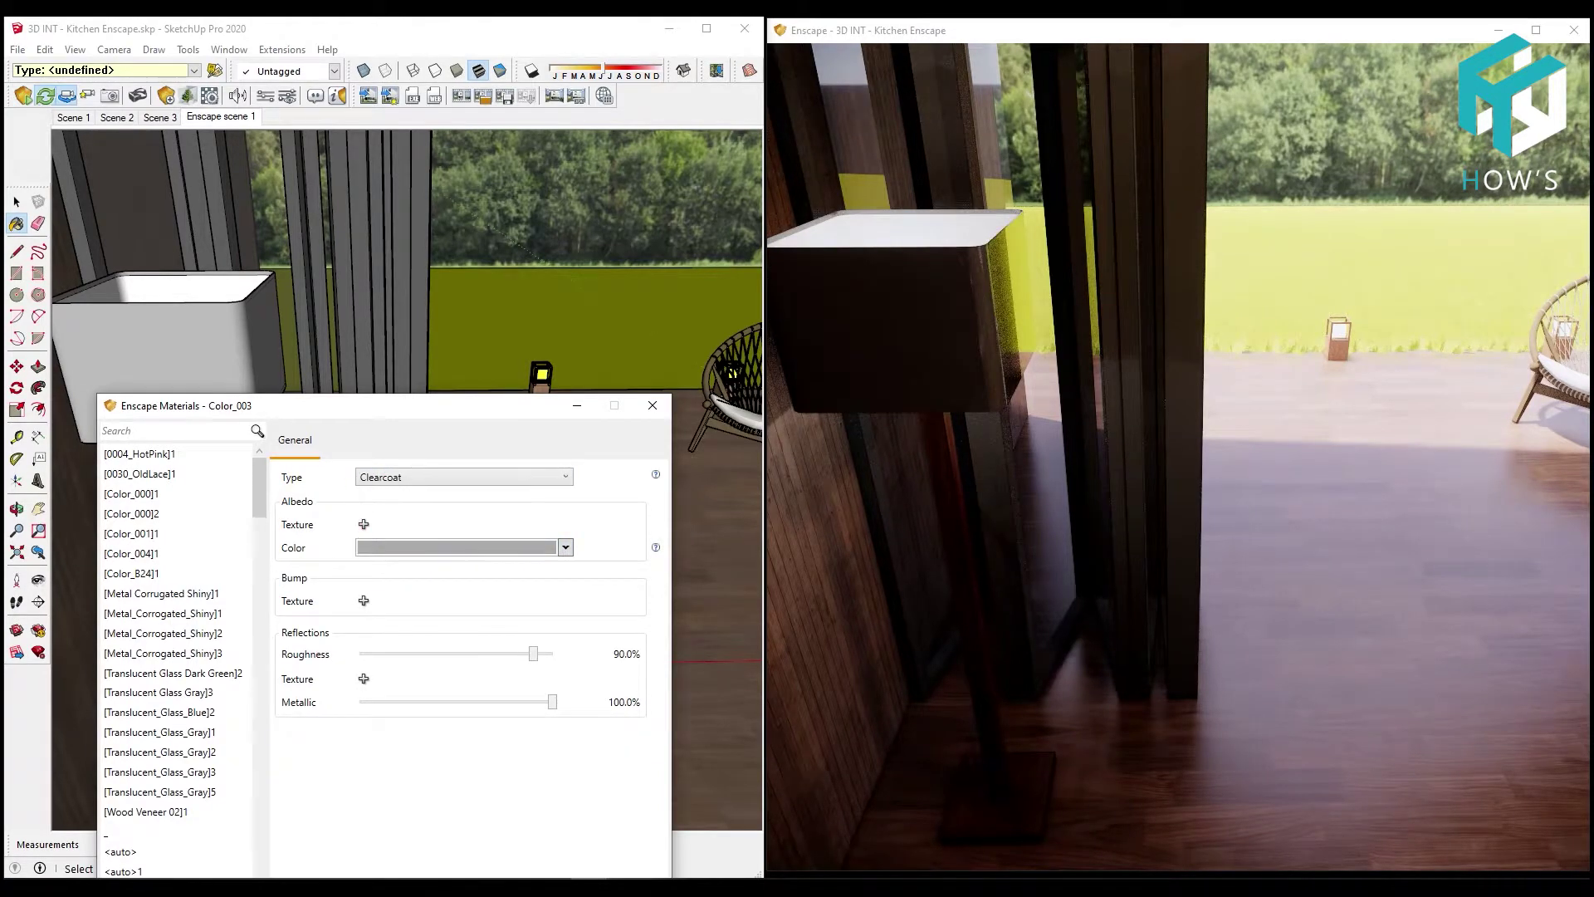
key(space)
mouse_move(168, 371)
middle_down()
mouse_move(163, 402)
mouse_move(221, 385)
mouse_move(235, 313)
mouse_move(334, 343)
mouse_move(291, 502)
mouse_move(348, 366)
mouse_move(445, 456)
mouse_move(583, 352)
middle_up()
Hide the rest of the model to isolate the wall lamp and orbit around its shade
mouse_move(539, 440)
middle_down()
mouse_move(356, 463)
mouse_move(551, 342)
mouse_move(571, 307)
middle_up()
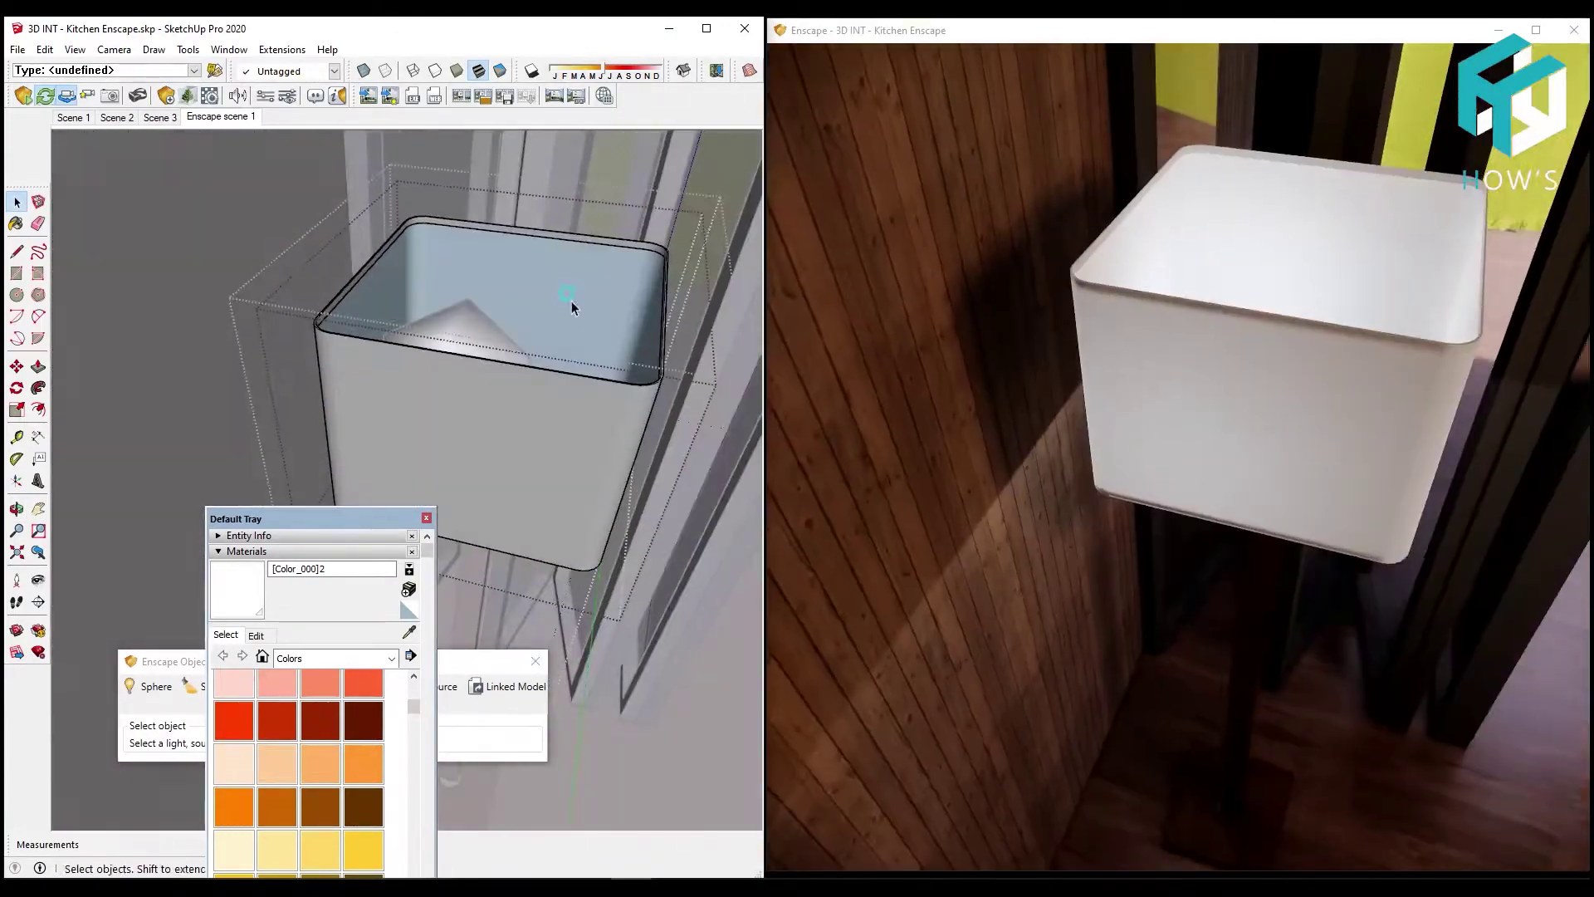
double_click(571, 307)
mouse_move(521, 347)
middle_down()
mouse_move(502, 378)
mouse_move(455, 196)
mouse_move(470, 252)
mouse_move(429, 340)
mouse_move(469, 347)
mouse_move(397, 324)
mouse_move(444, 314)
mouse_move(588, 337)
mouse_move(385, 268)
mouse_move(235, 381)
middle_up()
key(space)
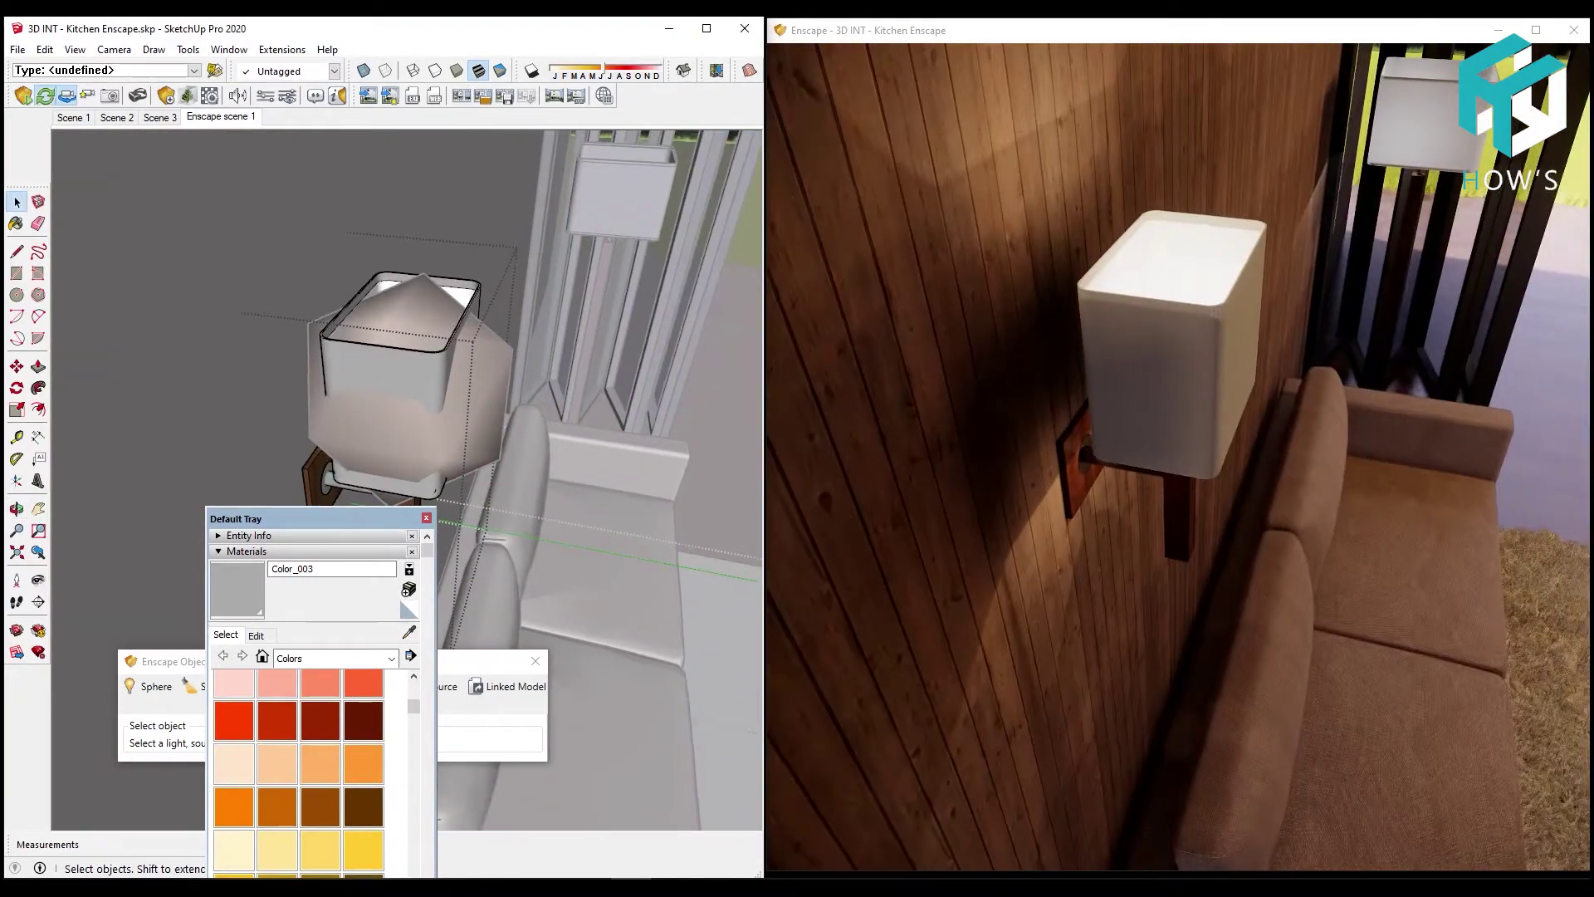
mouse_move(329, 519)
mouse_down()
mouse_move(282, 425)
mouse_move(250, 232)
mouse_up()
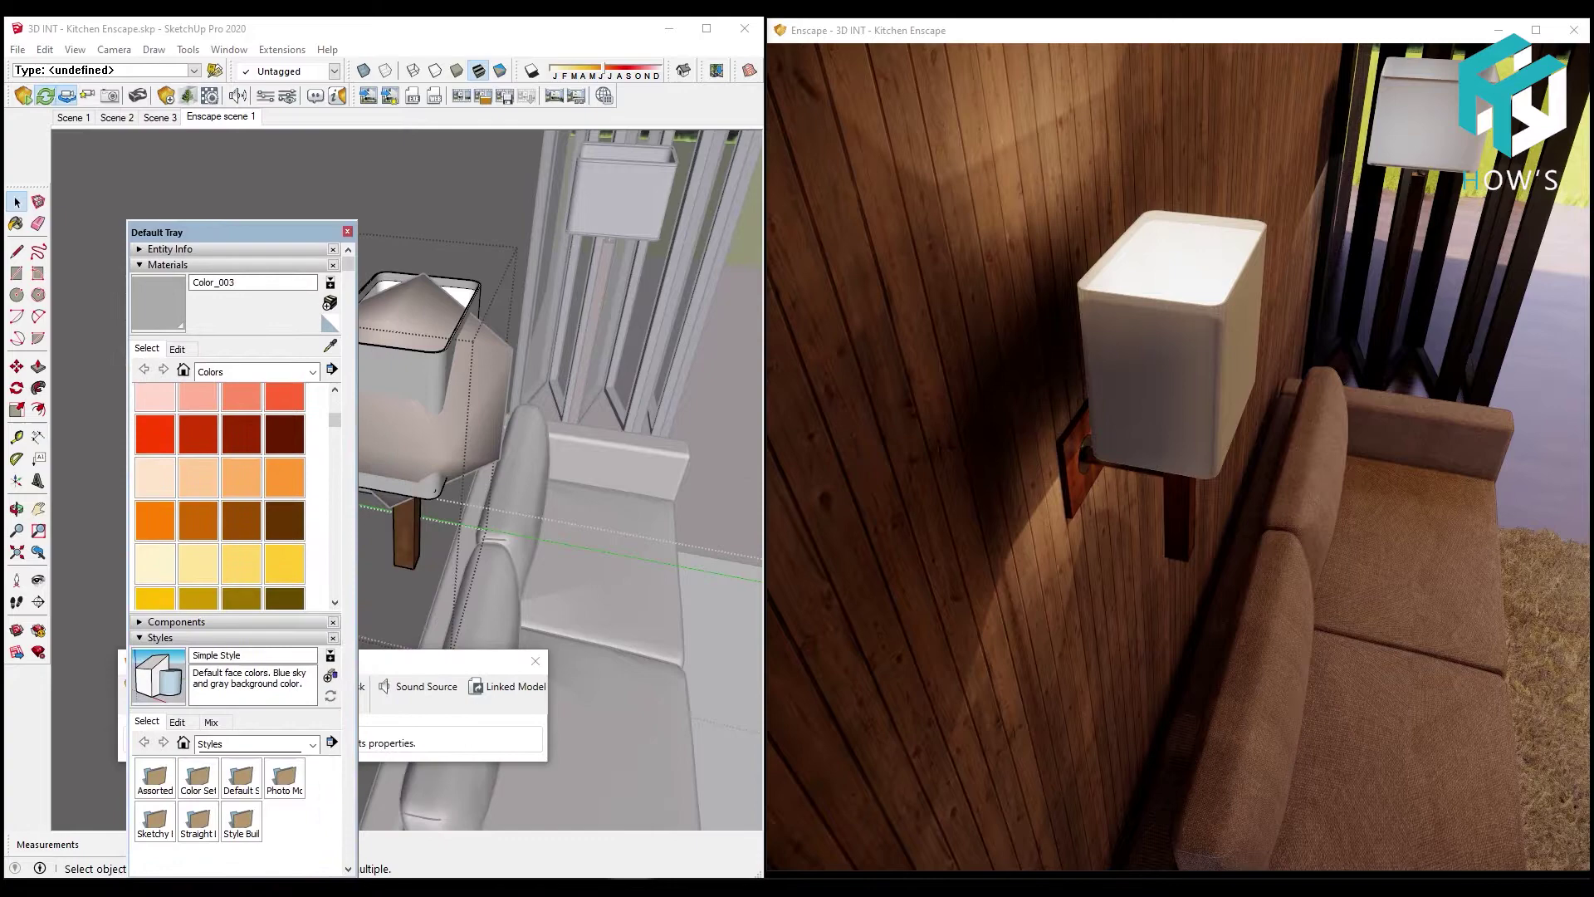
click(618, 730)
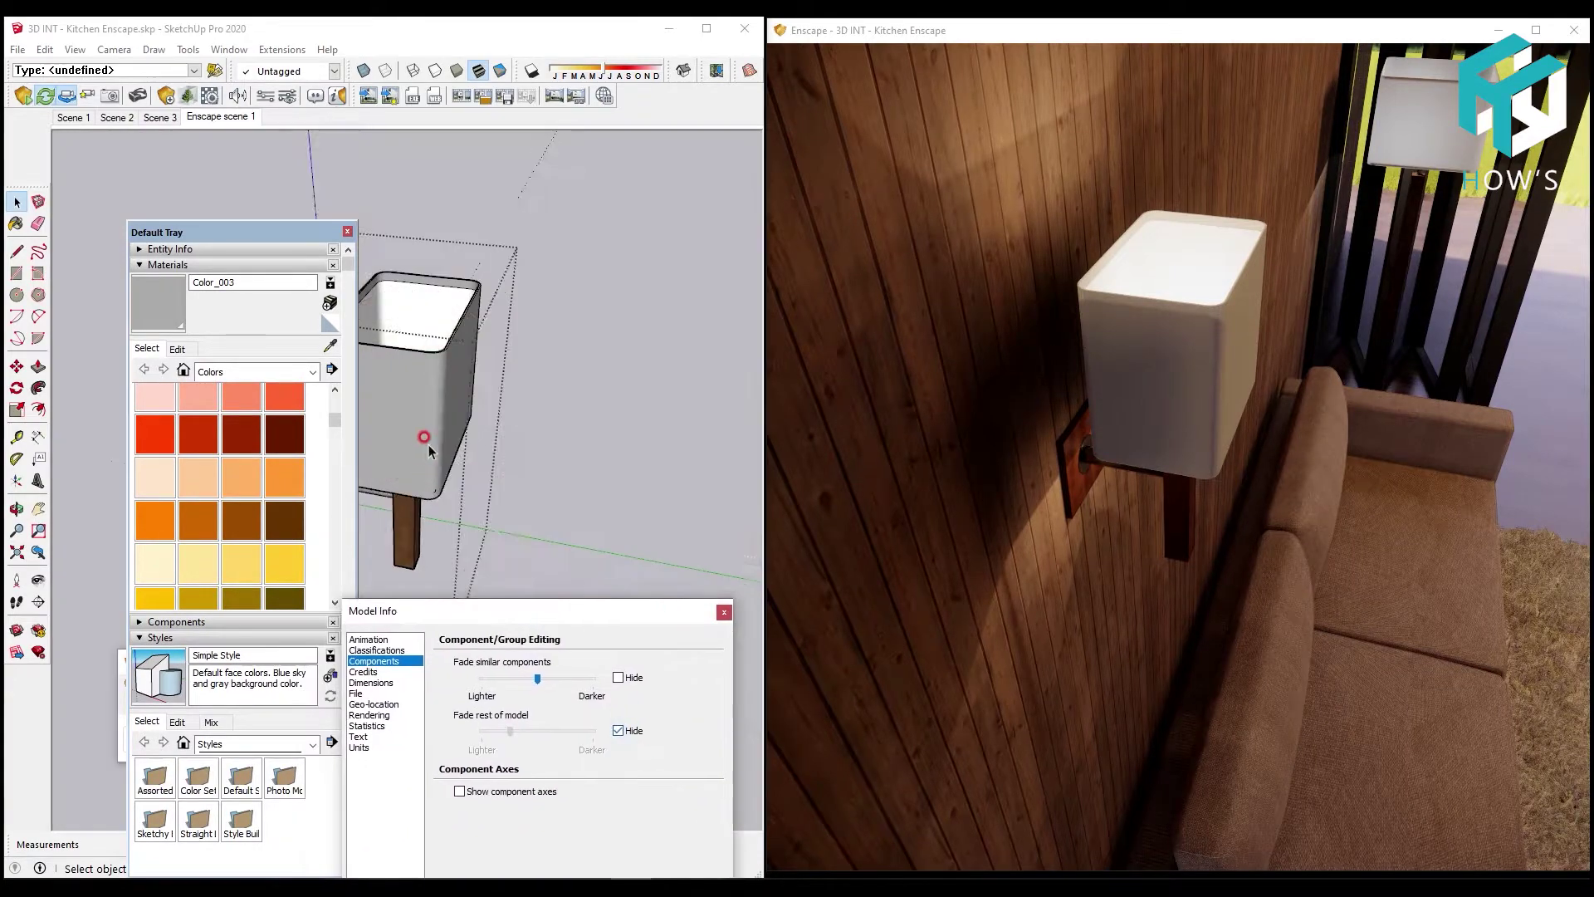
scroll(473, 332, up, 3)
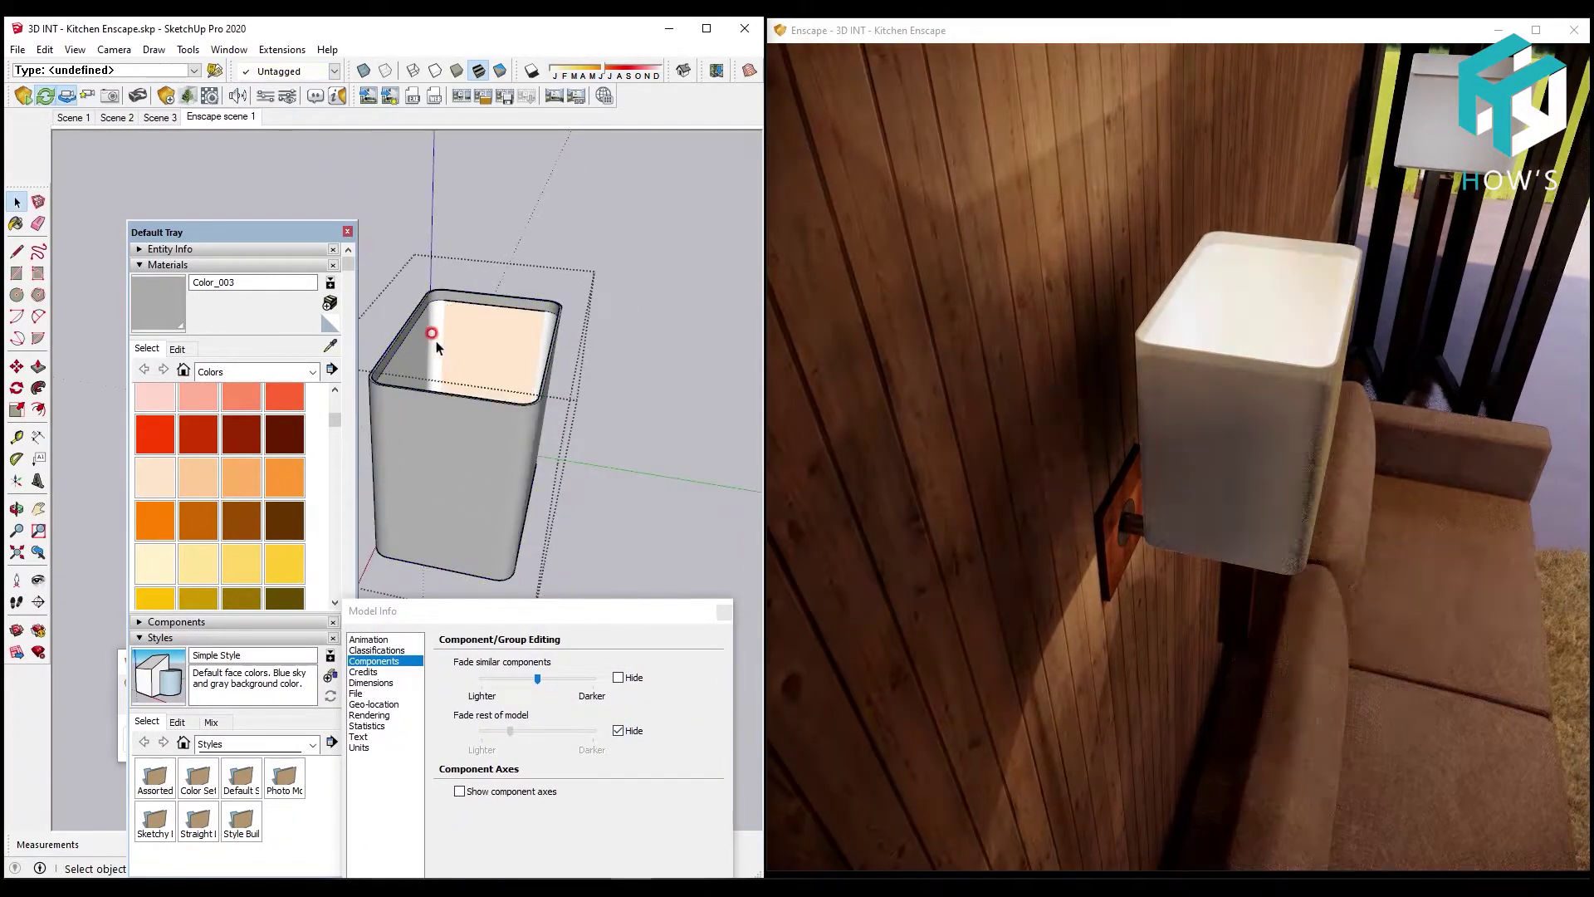
mouse_move(480, 369)
middle_down()
mouse_move(522, 328)
mouse_move(886, 595)
mouse_move(520, 356)
mouse_move(961, 427)
mouse_move(915, 346)
middle_up()
mouse_move(480, 451)
middle_down()
mouse_move(434, 435)
mouse_move(532, 437)
middle_up()
mouse_move(427, 552)
middle_down()
mouse_move(584, 384)
mouse_move(569, 385)
middle_up()
middle_drag(480, 343, 446, 320)
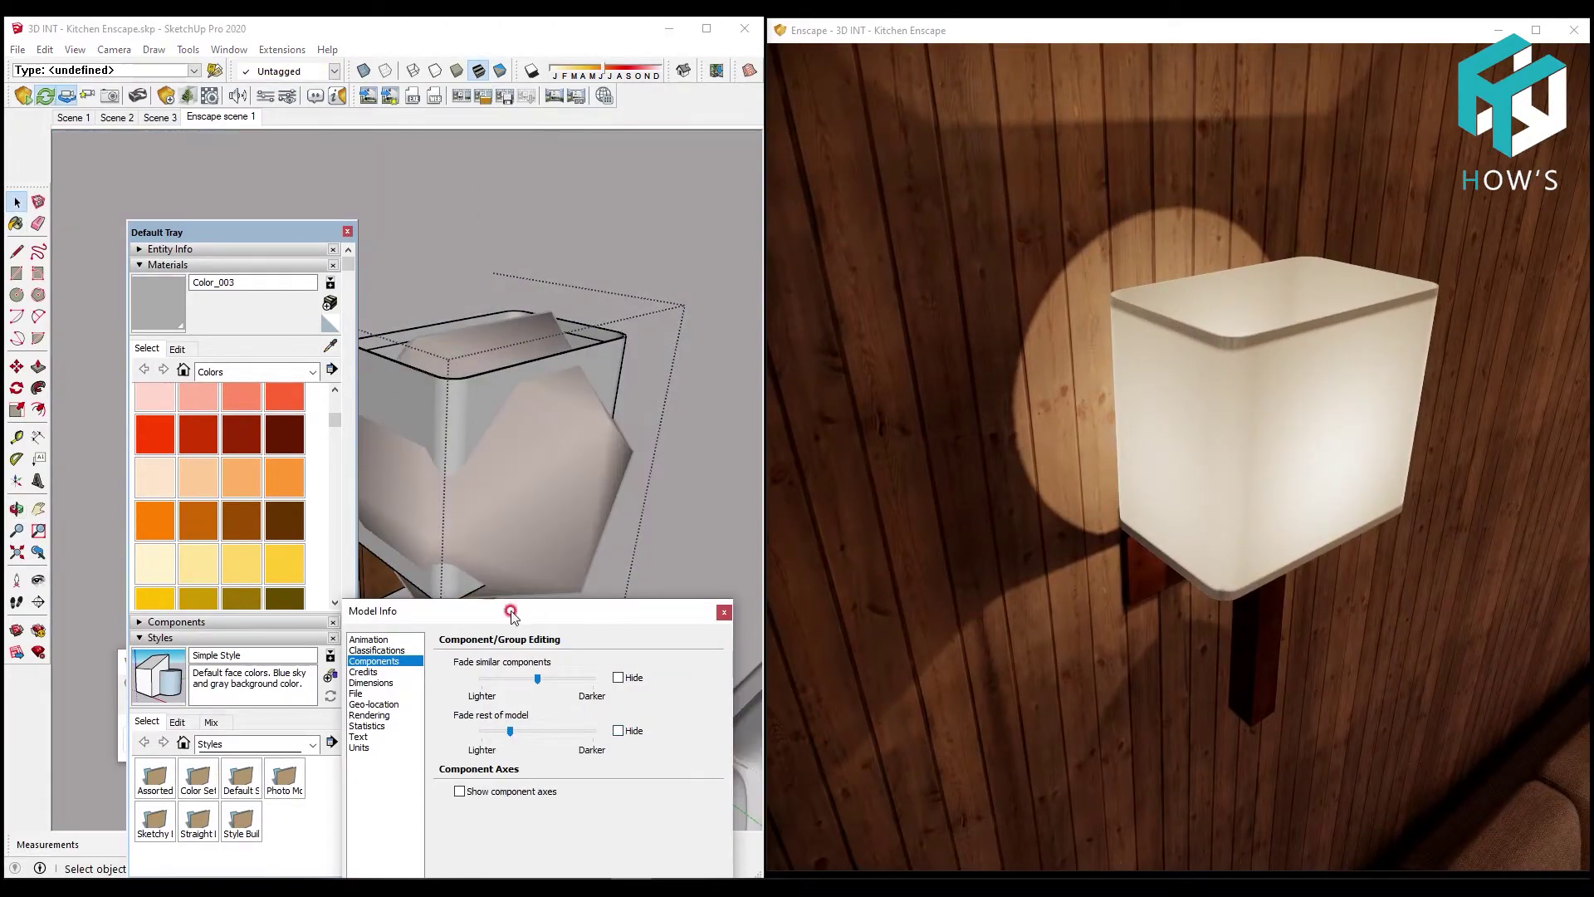
mouse_move(498, 509)
middle_down()
mouse_move(516, 356)
mouse_move(559, 384)
mouse_move(558, 407)
middle_up()
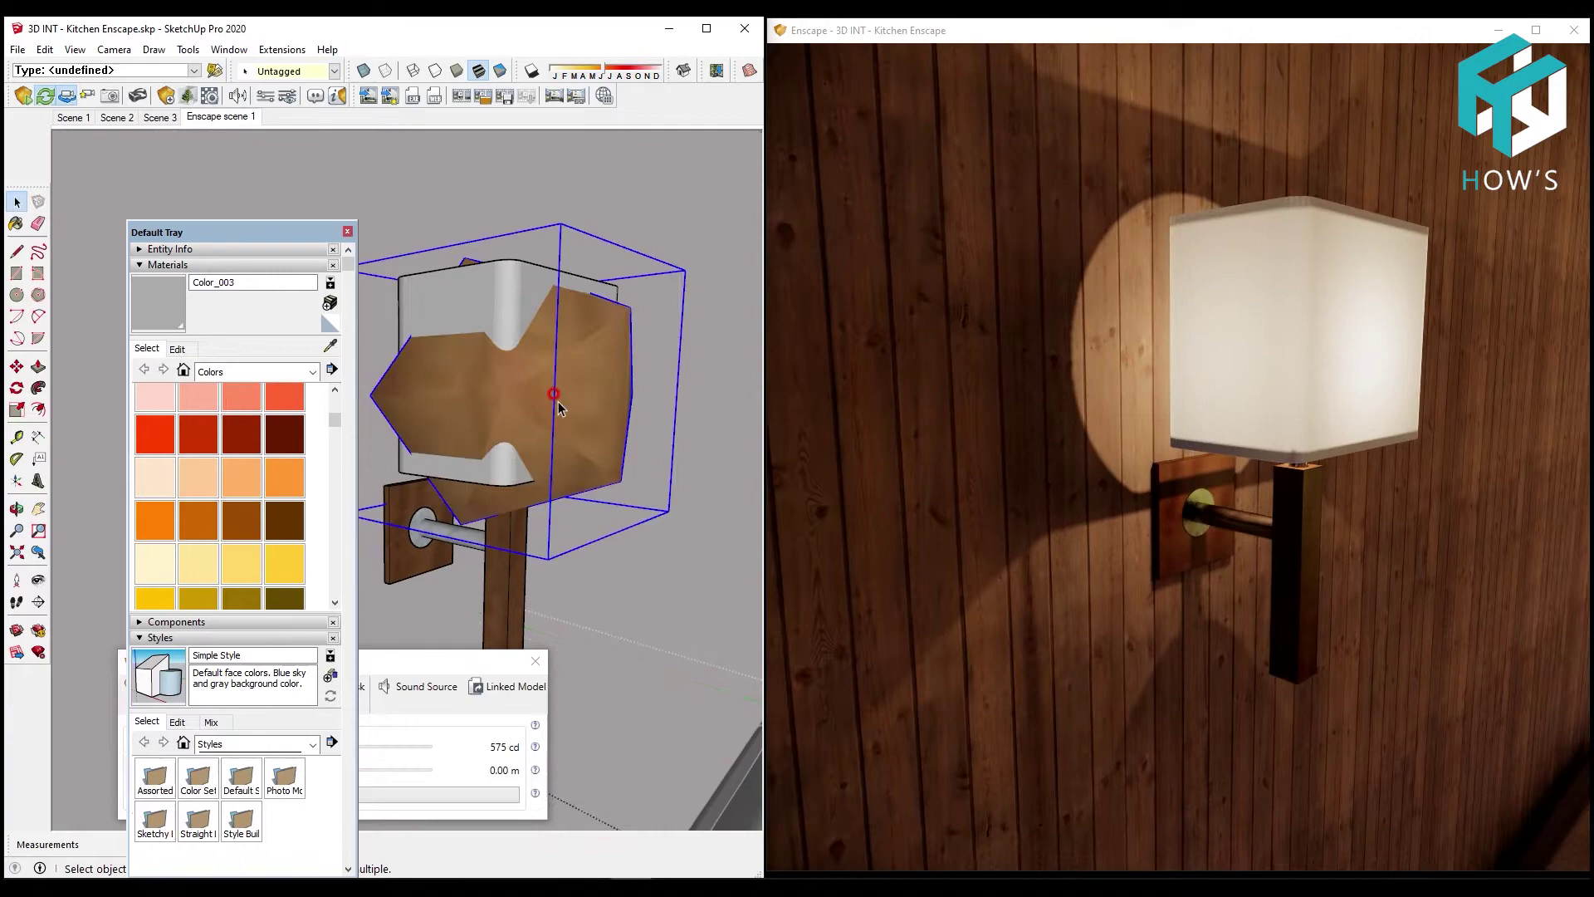
Adjust the wall lamp's sphere light Luminous Intensity, settling at 170 cd
drag(456, 660, 604, 568)
drag(464, 661, 434, 654)
mouse_move(499, 465)
middle_down()
mouse_move(644, 345)
mouse_move(603, 544)
middle_up()
drag(435, 656, 448, 654)
mouse_move(499, 465)
middle_down()
mouse_move(559, 335)
mouse_move(125, 235)
middle_up()
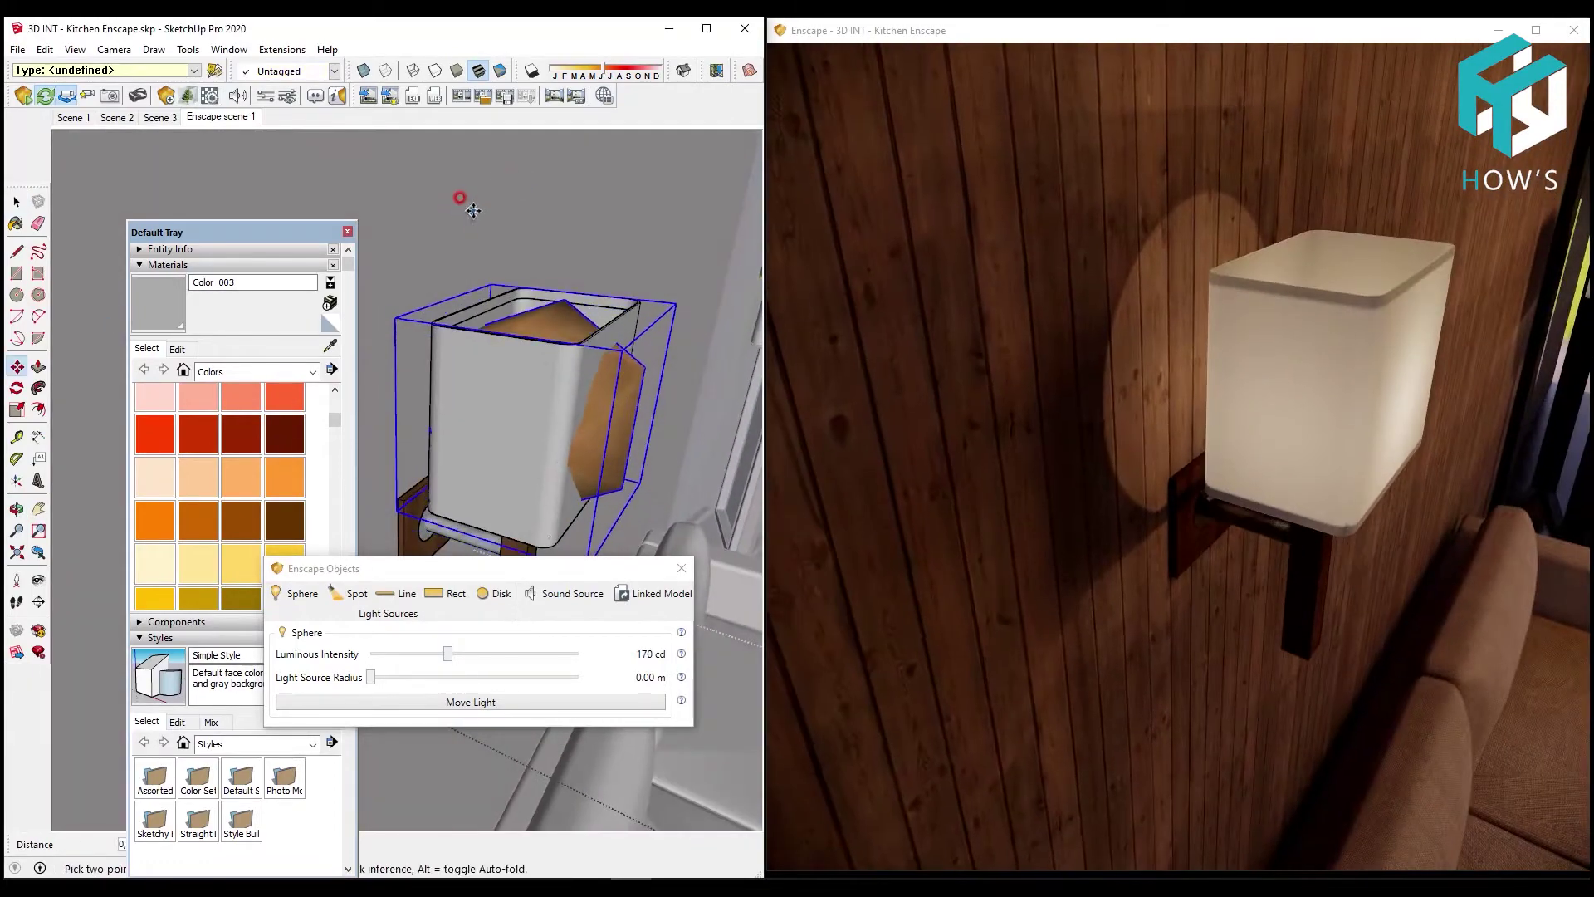
Return to the Enscape scene 1 view and brighten the wall lamp to 515 cd
click(512, 191)
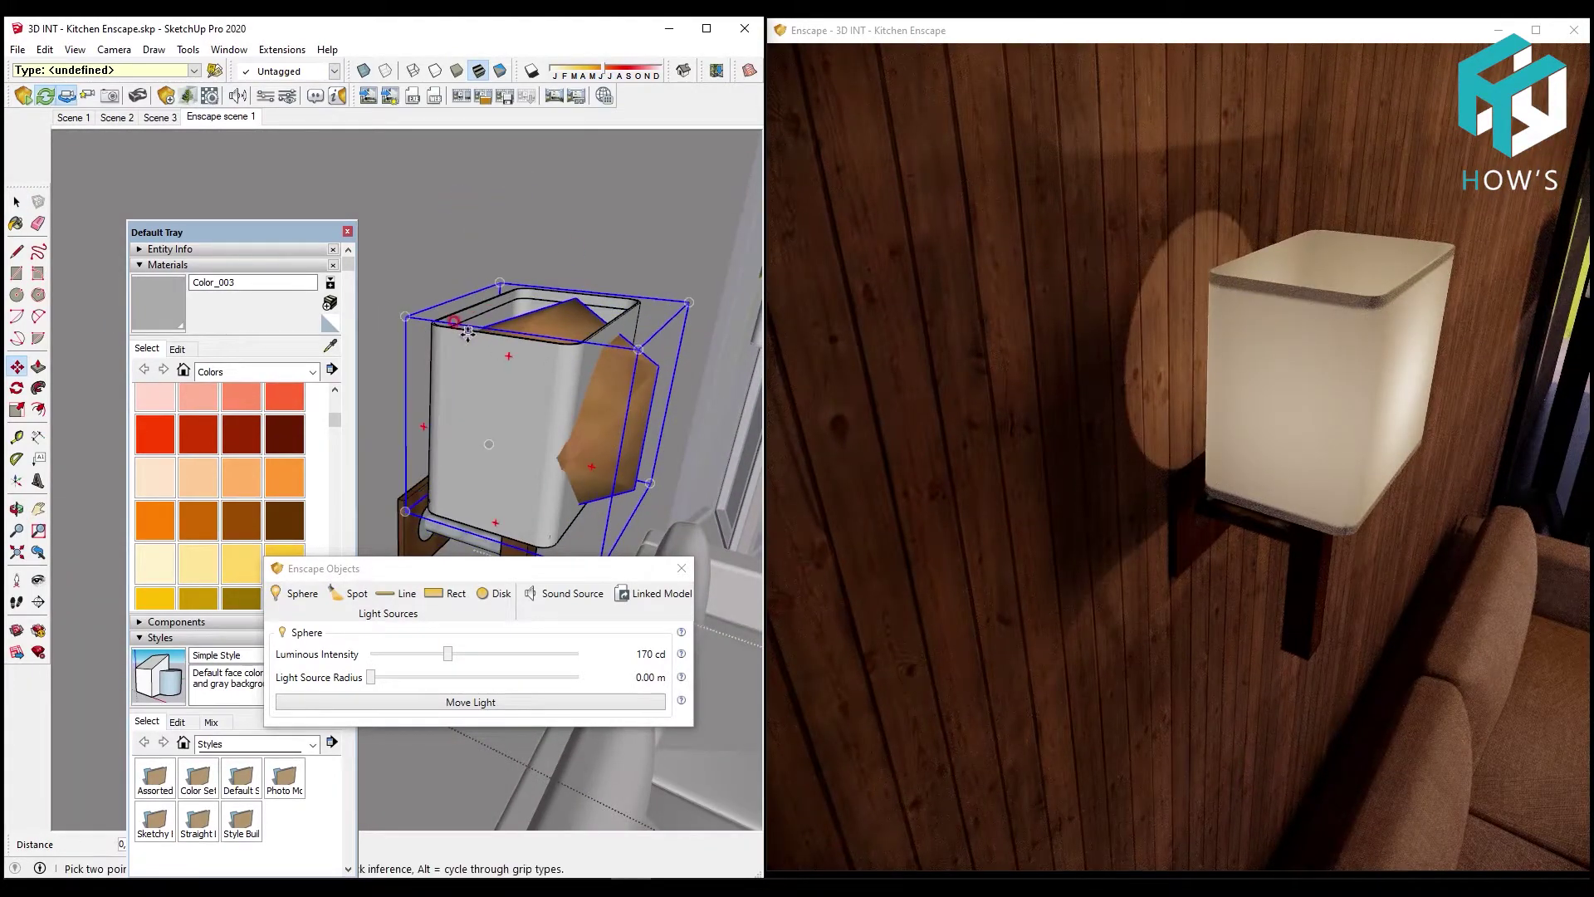
mouse_move(593, 329)
middle_down()
mouse_move(619, 340)
mouse_move(581, 316)
middle_up()
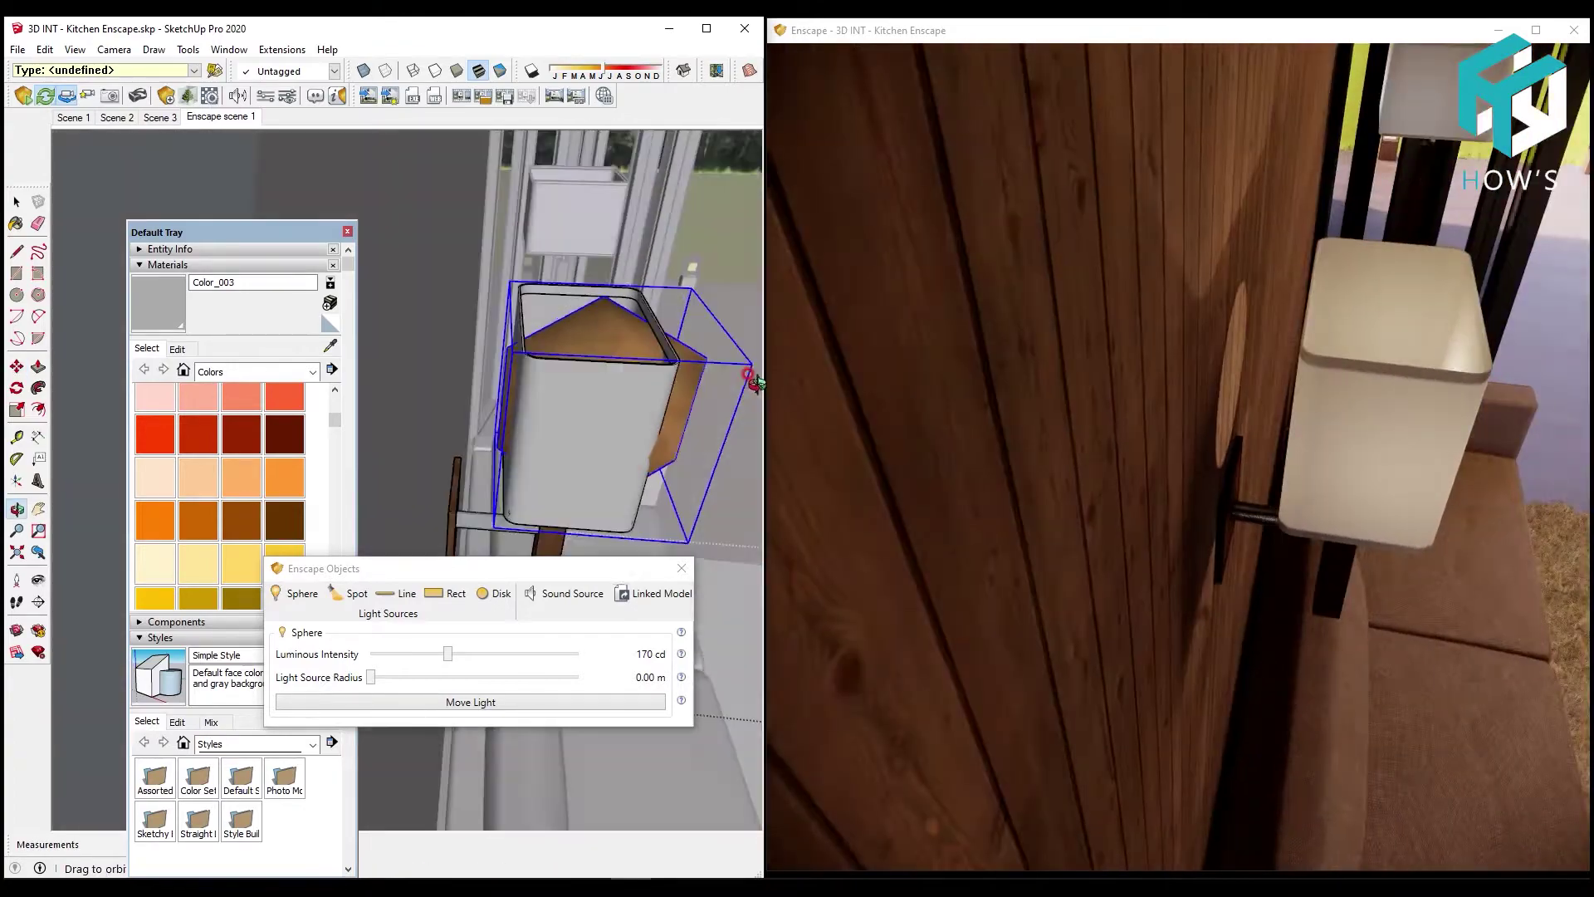
click(221, 116)
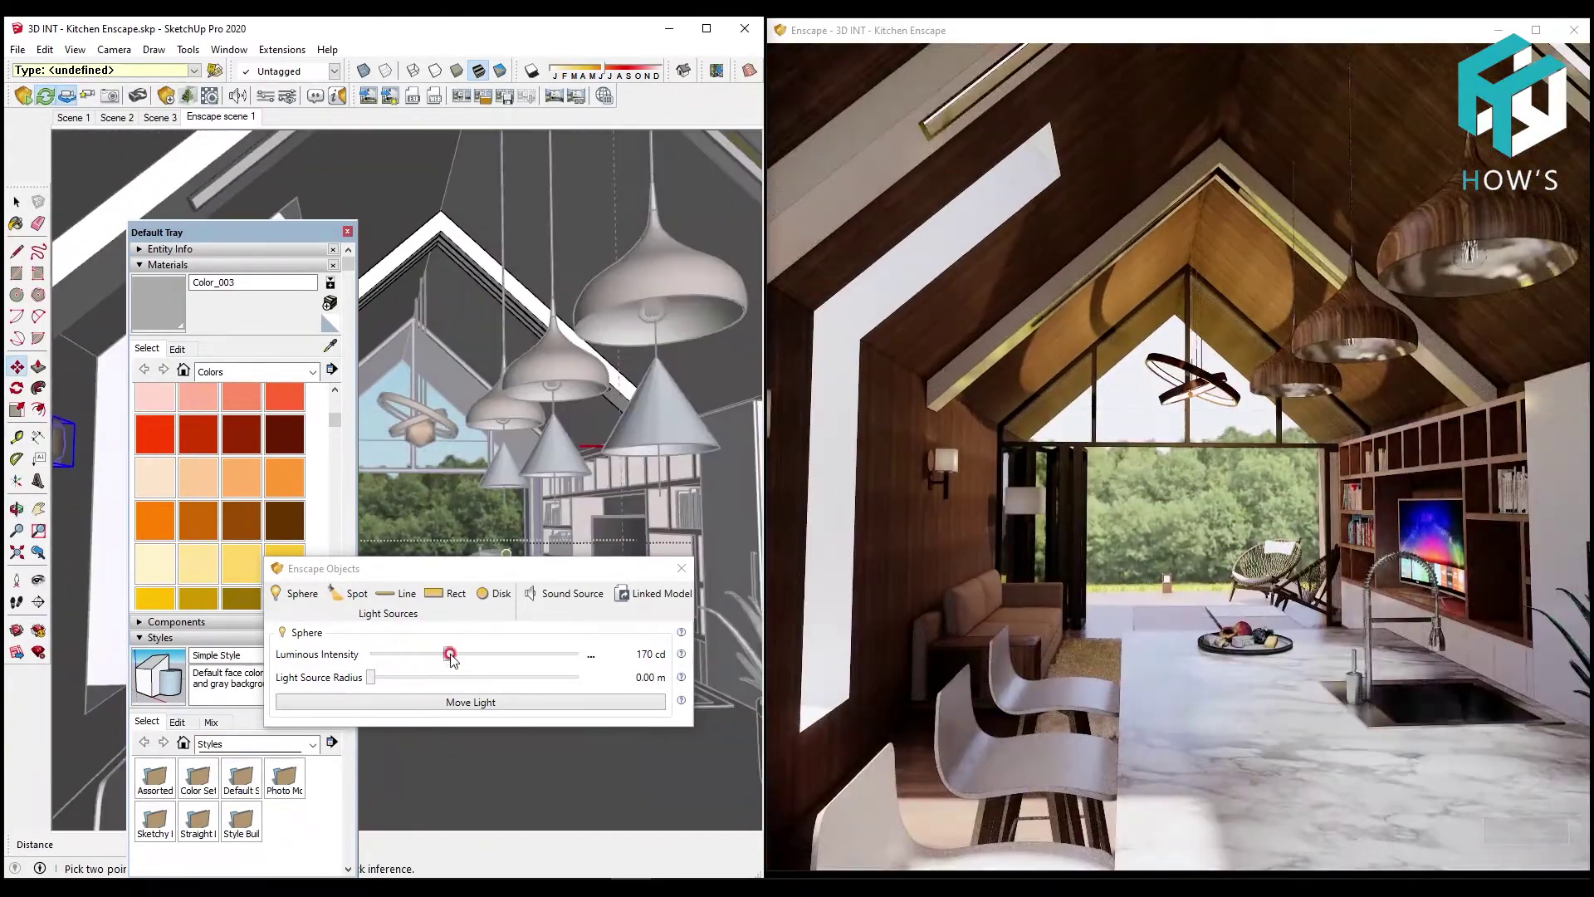
drag(448, 654, 466, 656)
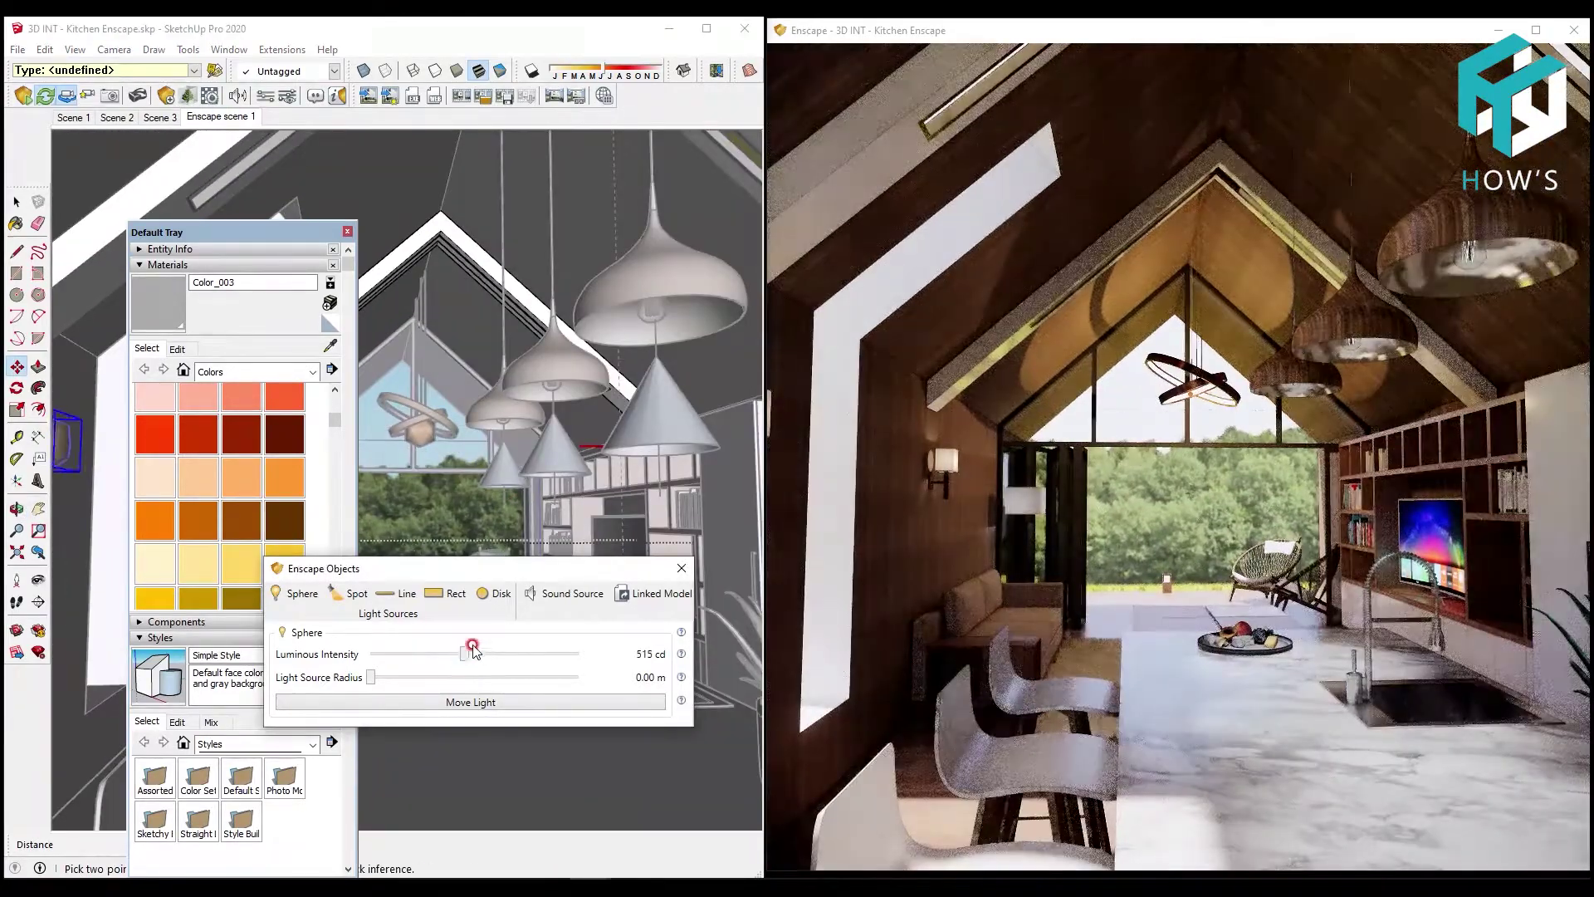
Raise the ring pendant's sphere light to about 1,943 cd and close the light settings
click(347, 231)
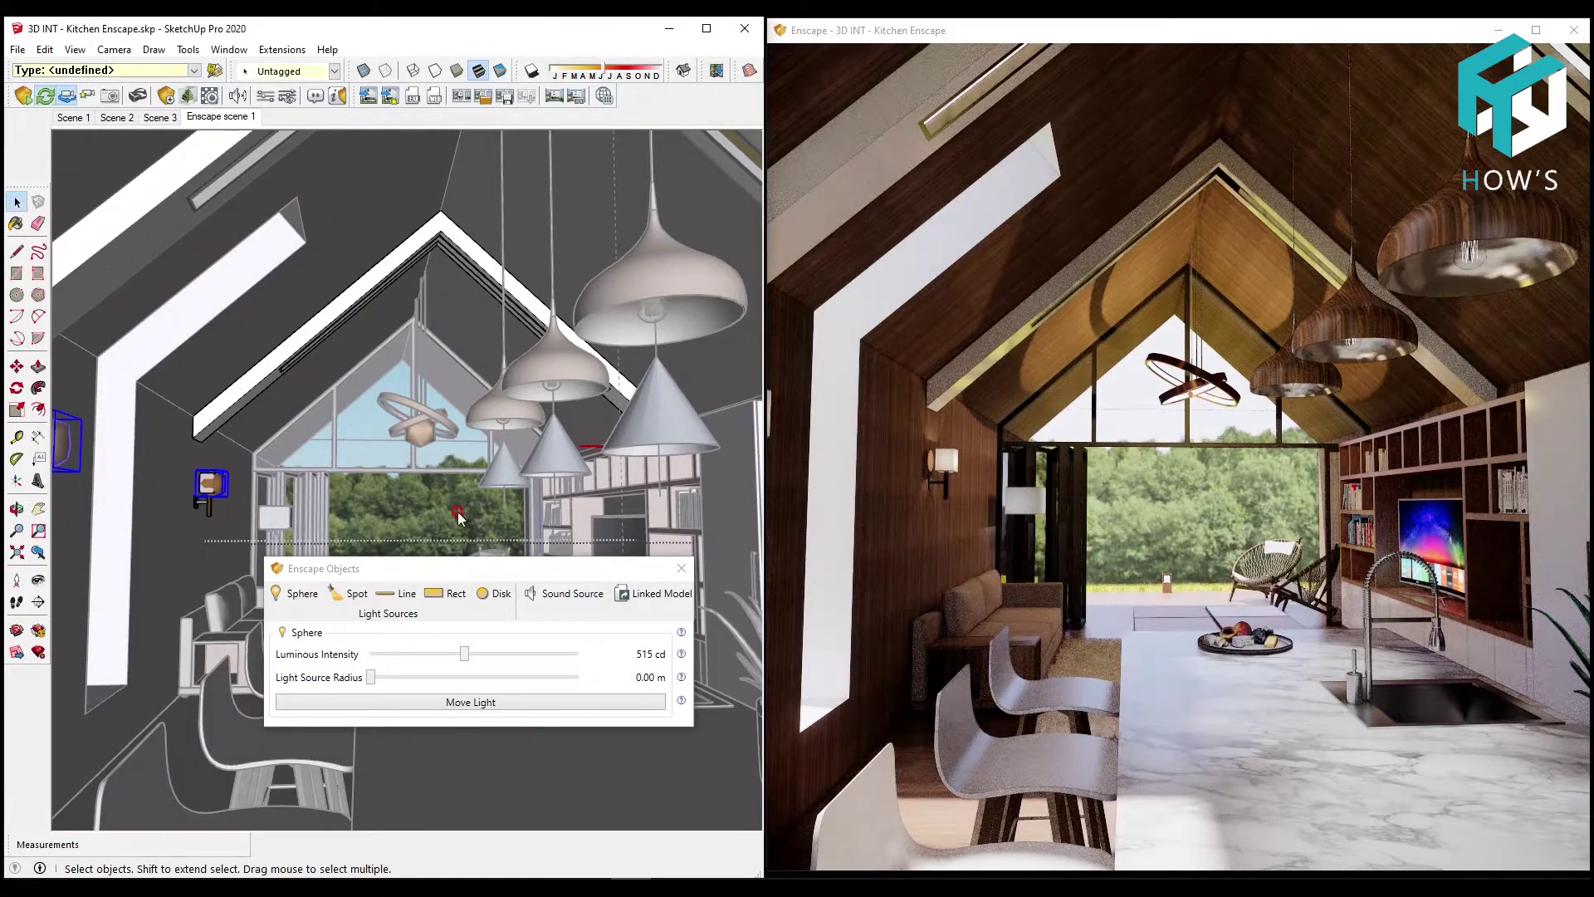
click(459, 516)
click(419, 432)
drag(509, 655, 486, 662)
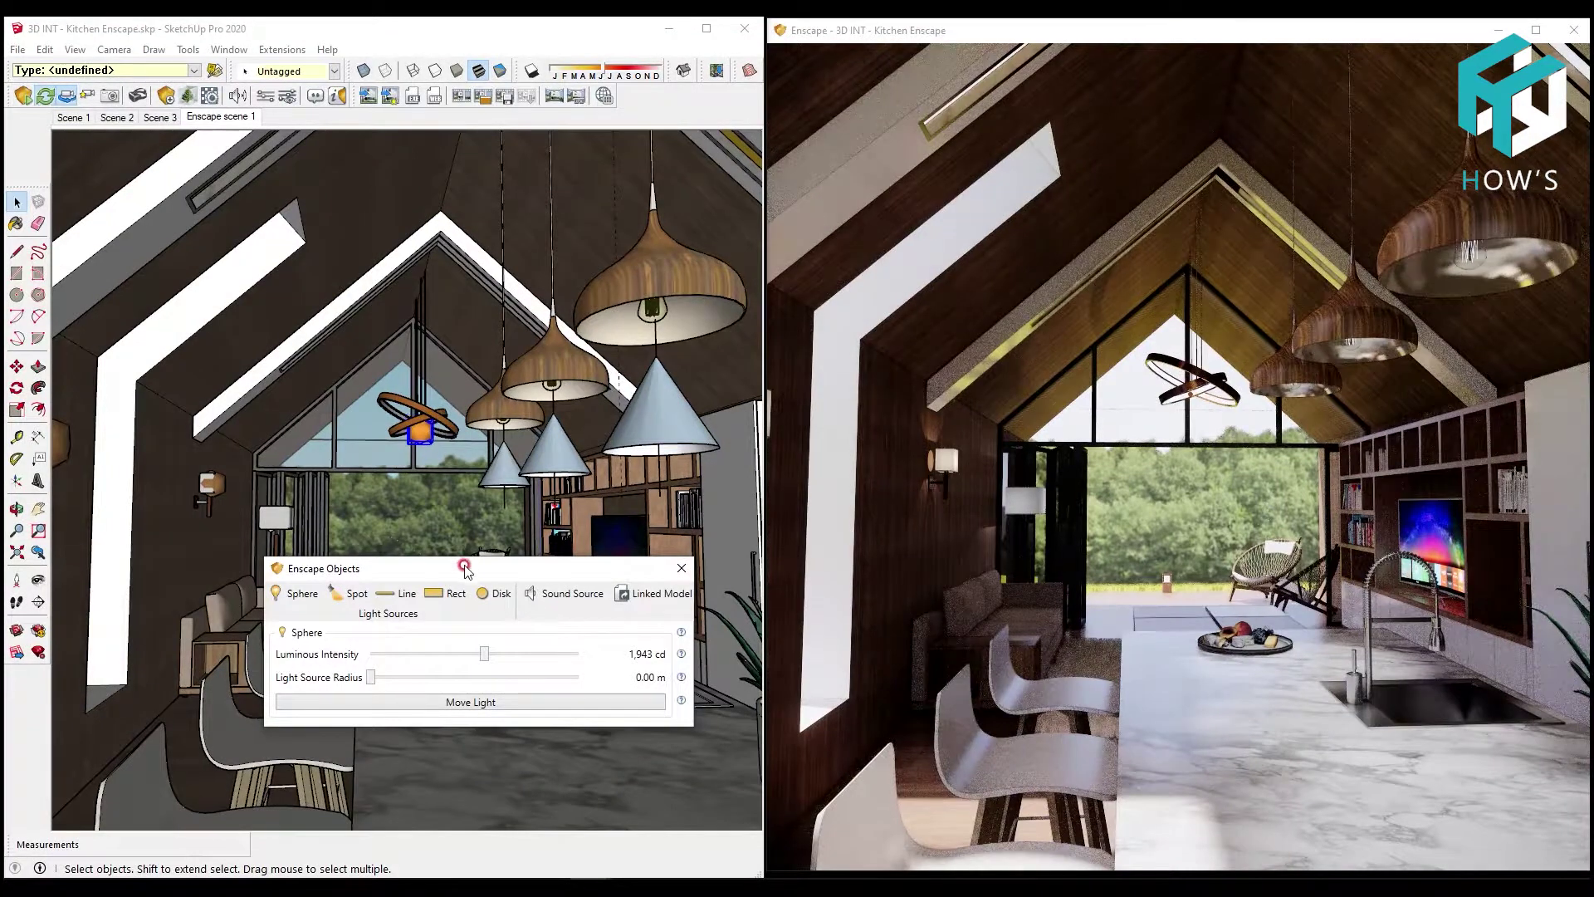
drag(486, 574, 122, 643)
click(318, 637)
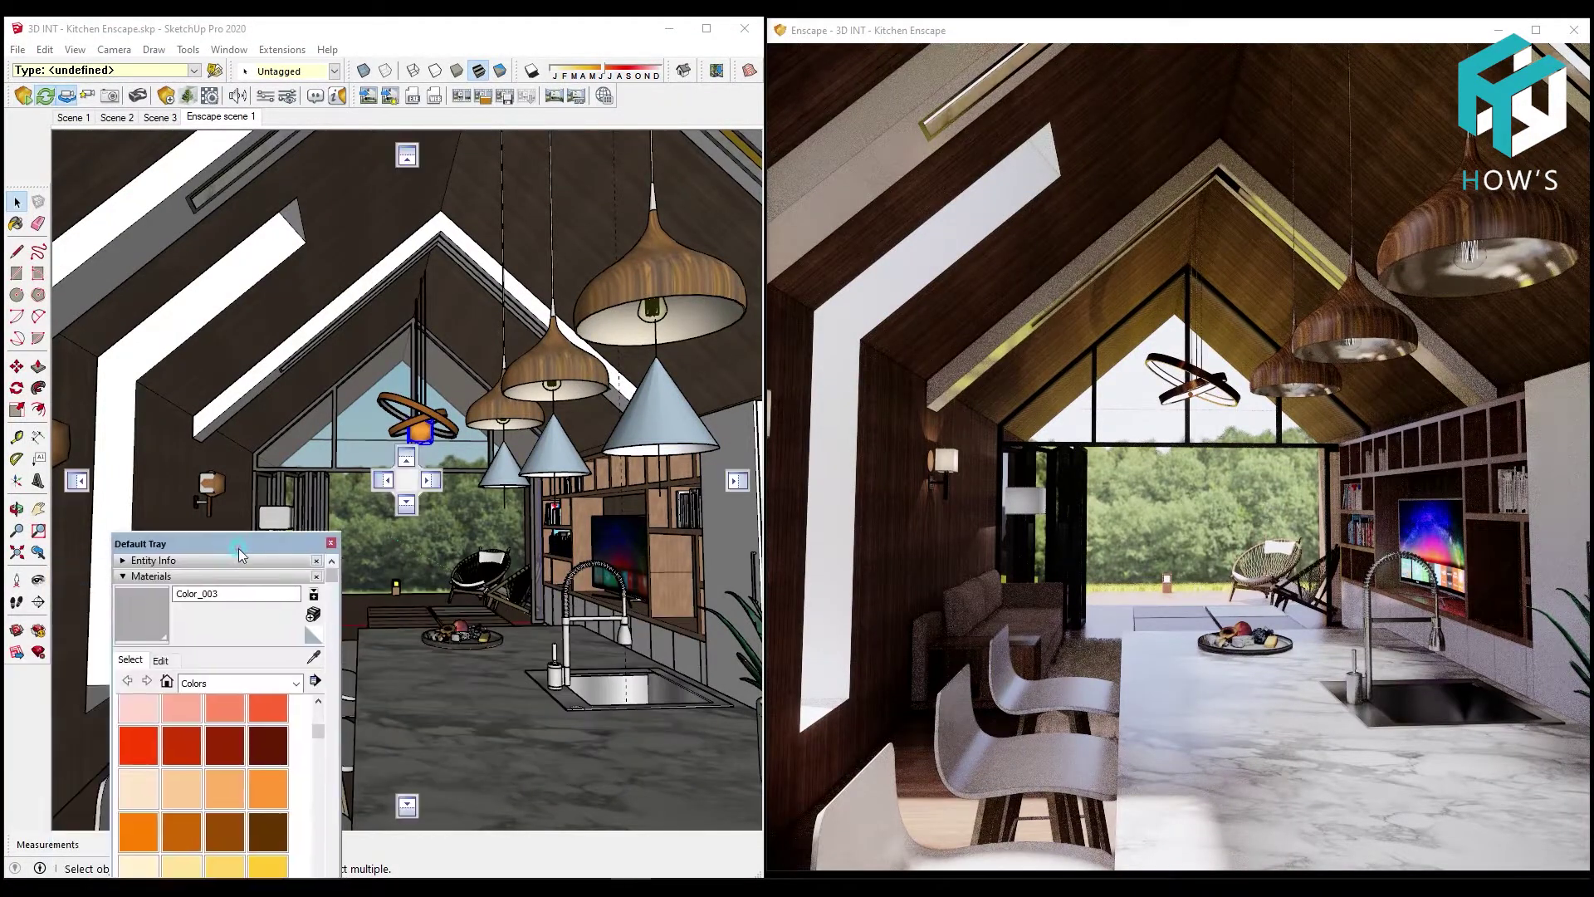
Set Color M06 roughness to 37.9% and zoom the scene 1 camera further into the kitchen
drag(668, 727, 572, 727)
click(214, 117)
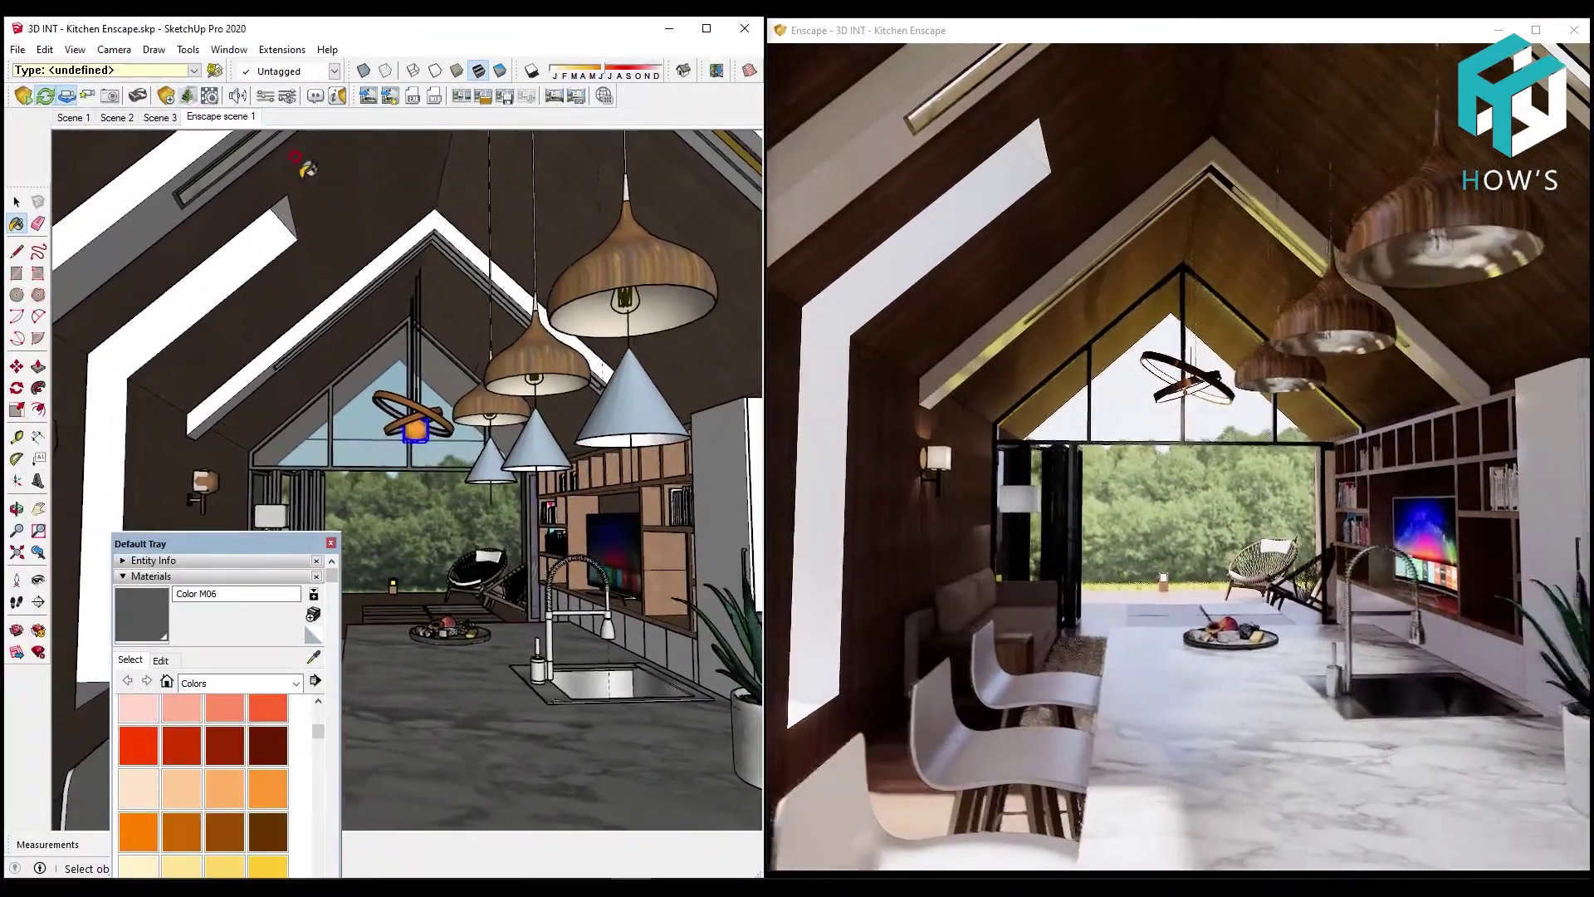
drag(191, 543, 76, 480)
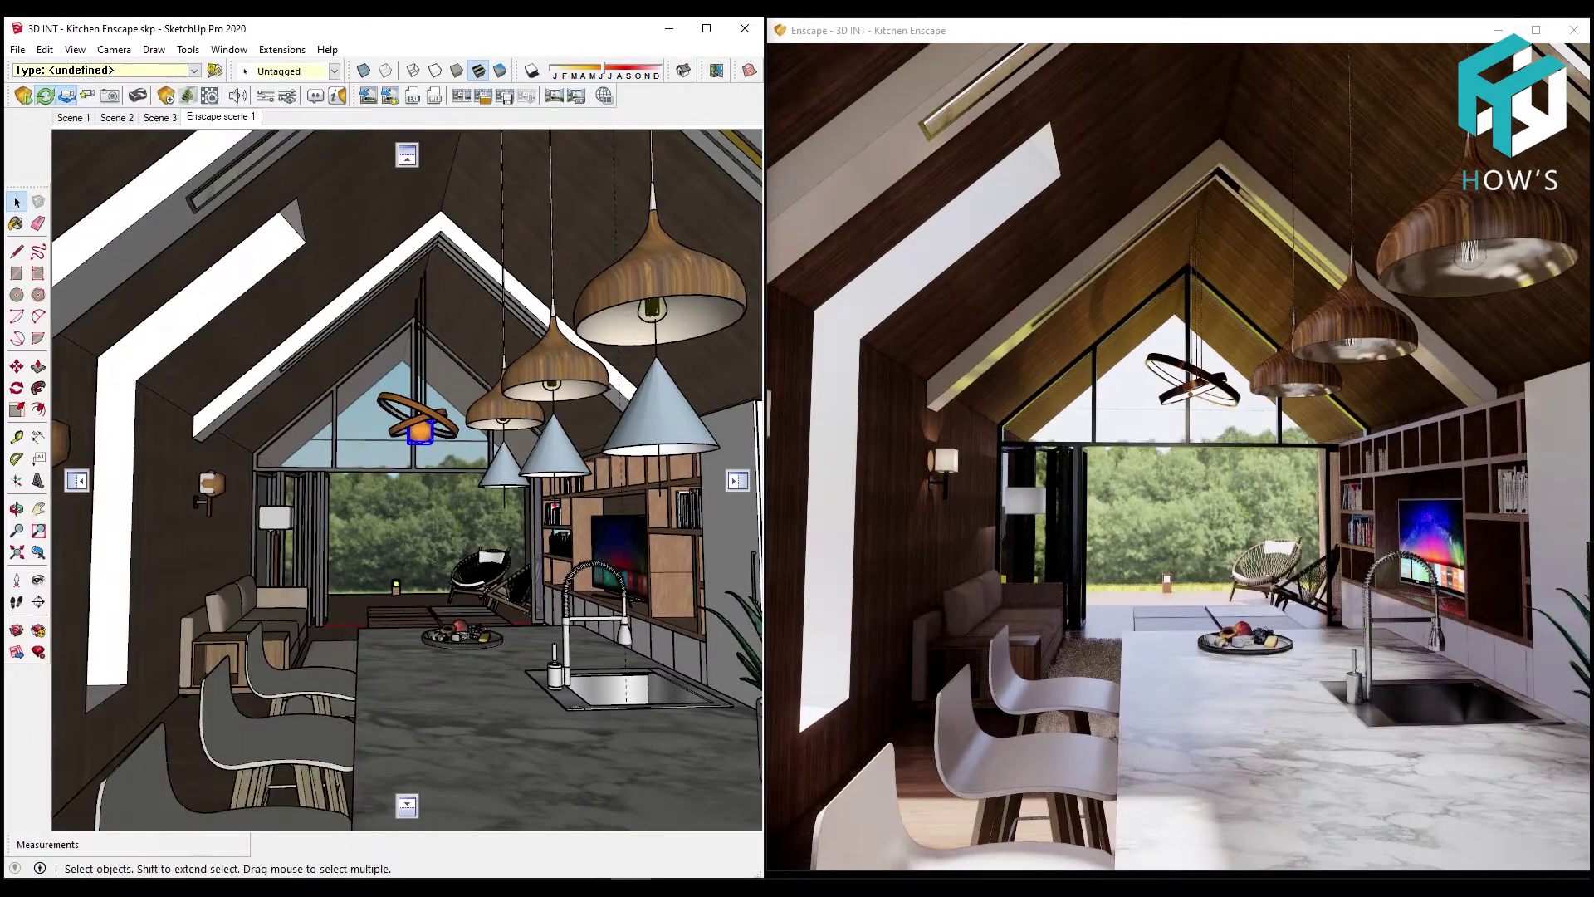
scroll(375, 610, up, 3)
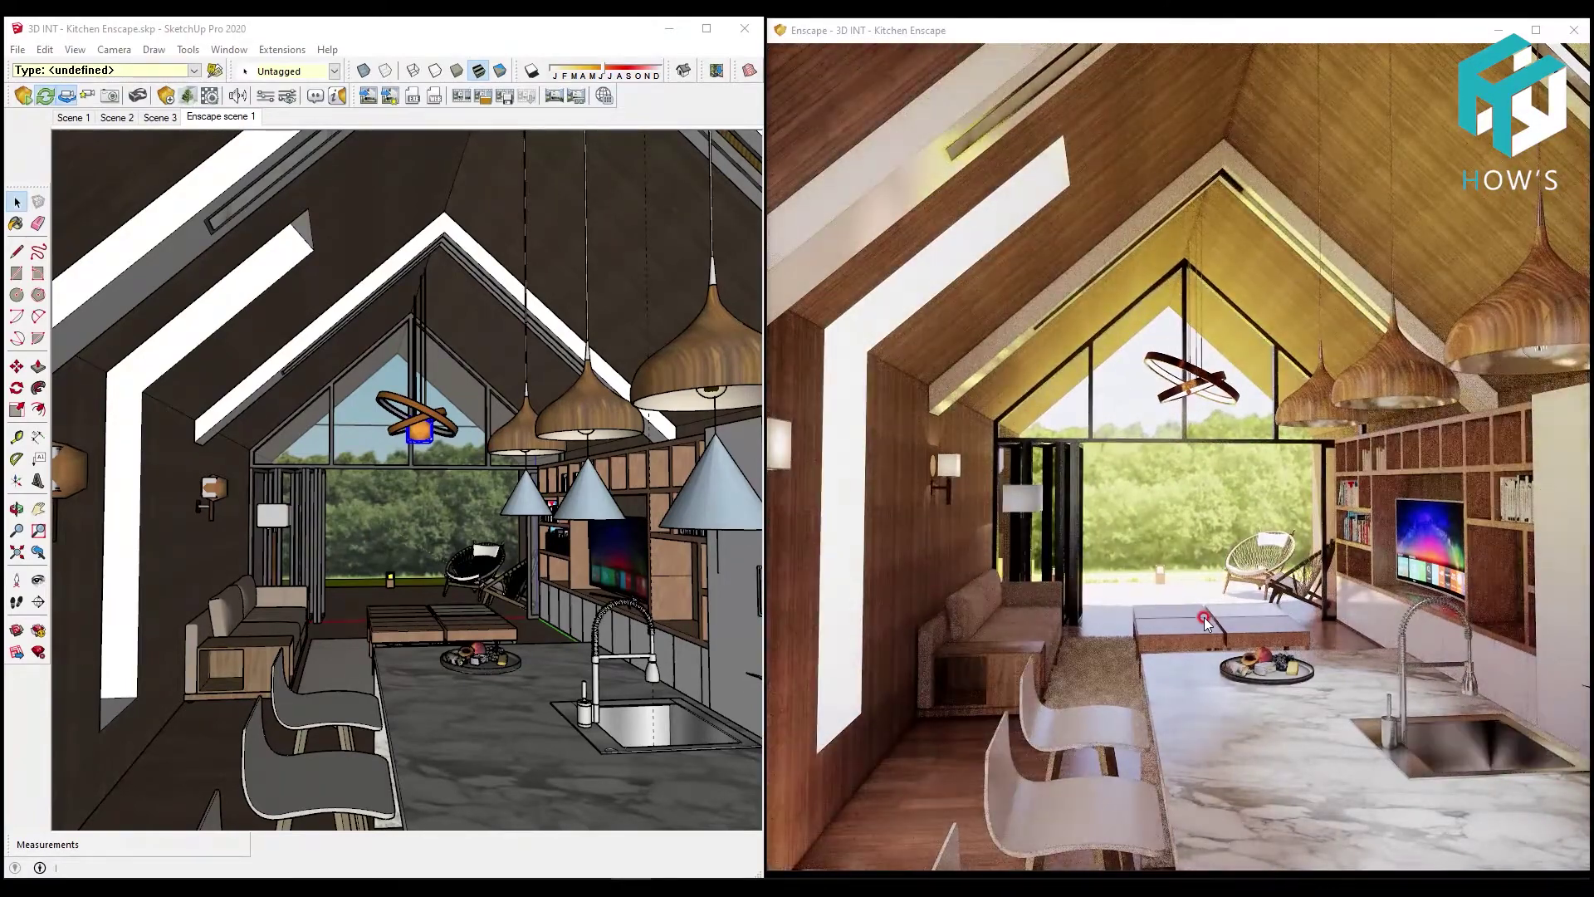
scroll(1206, 567, up, 5)
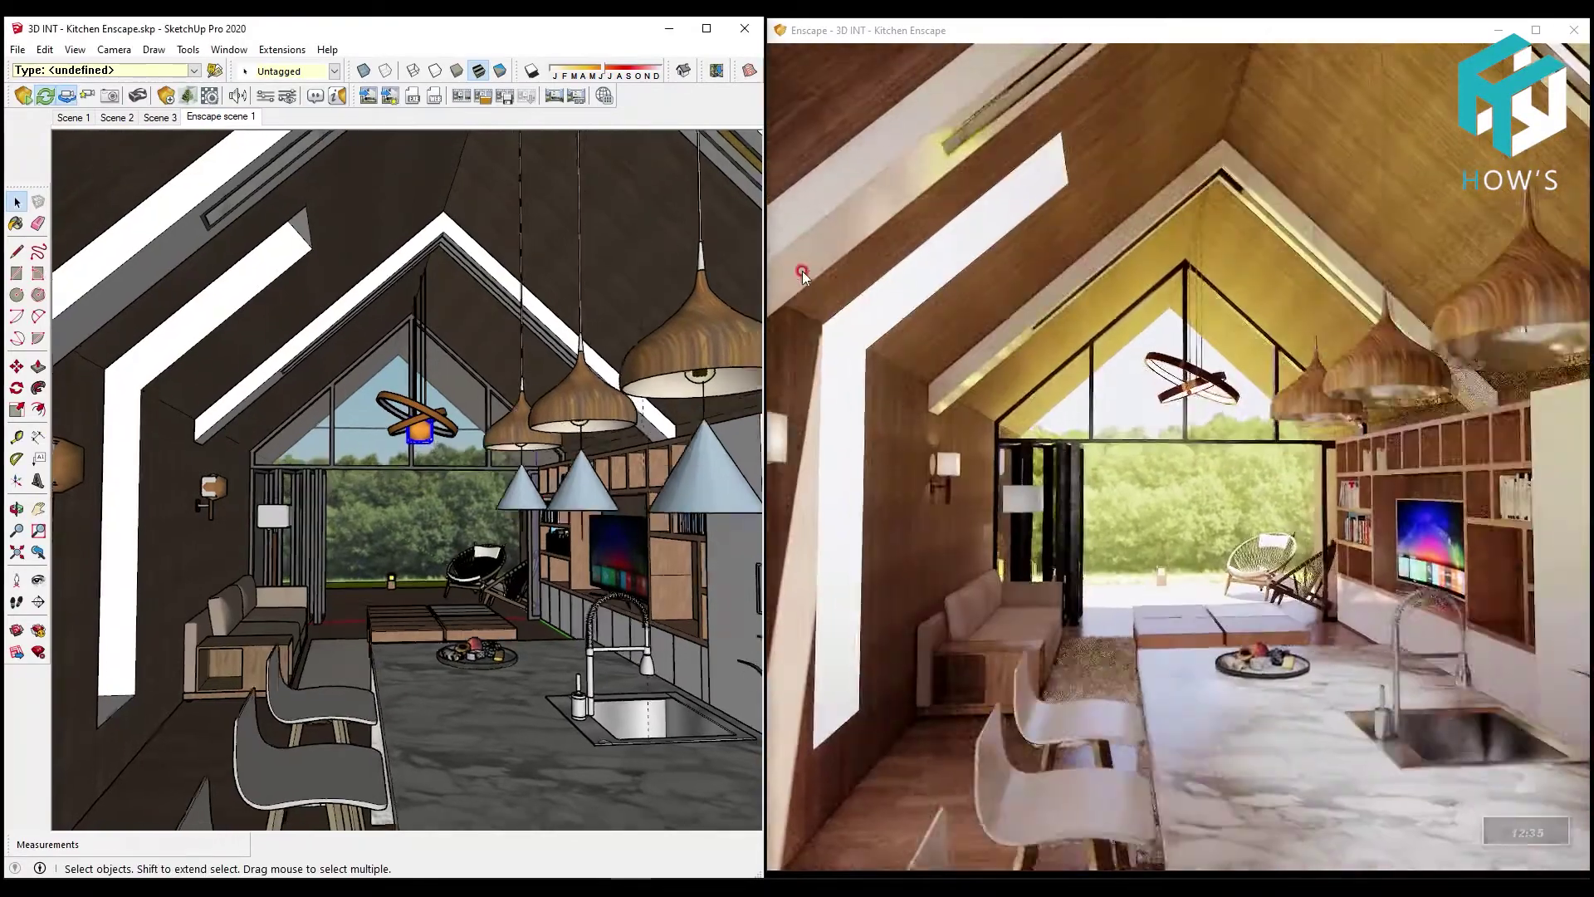
scroll(419, 423, up, 3)
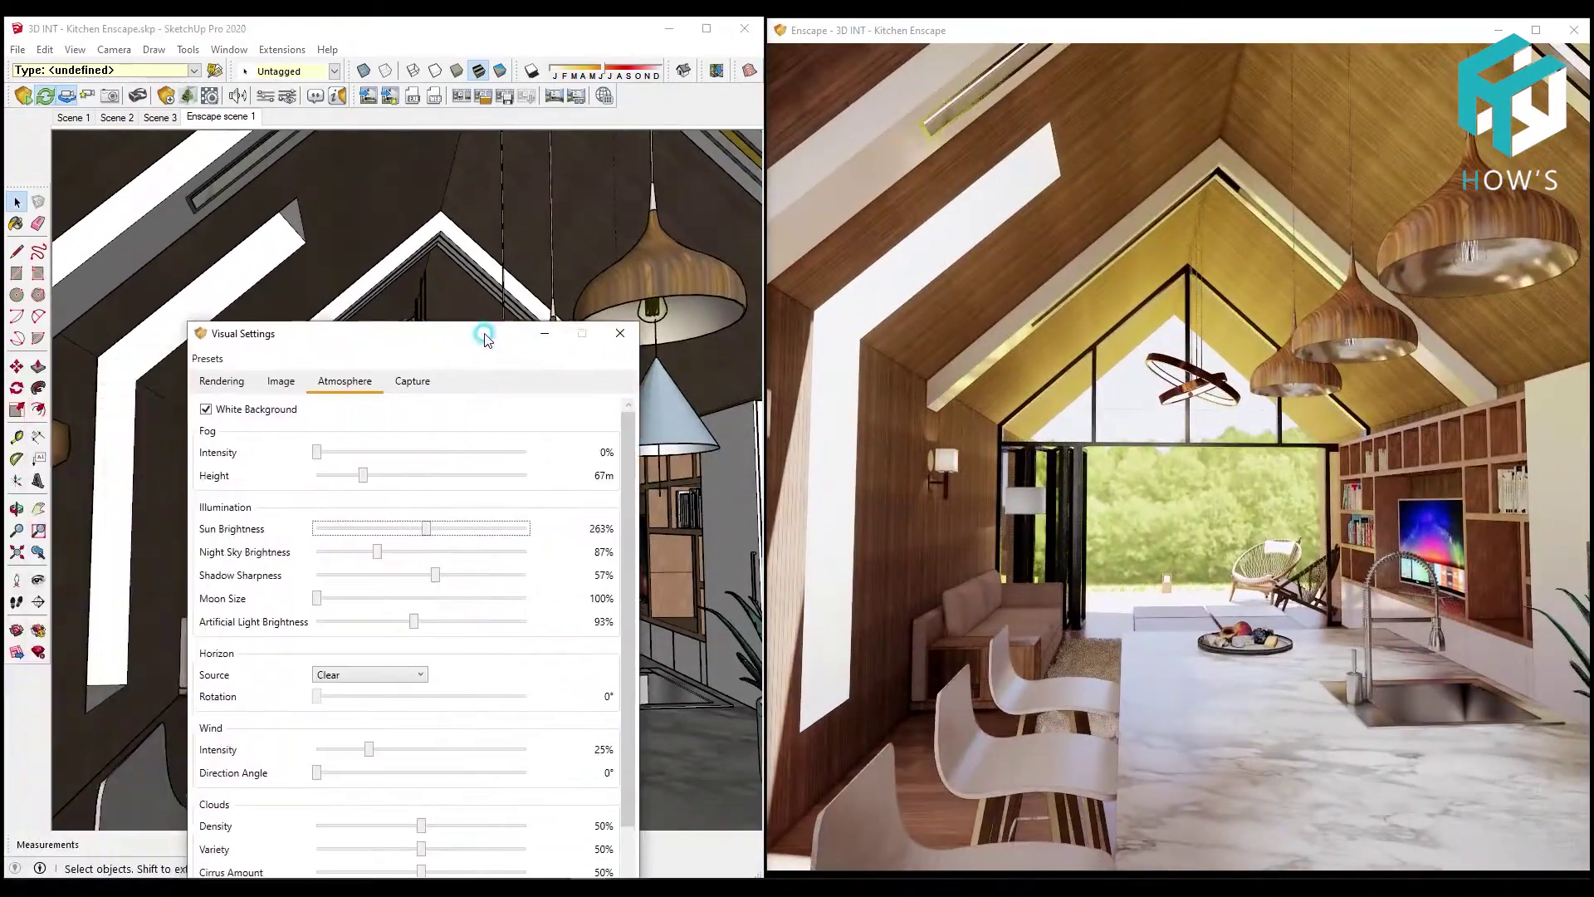
In Enscape Visual Settings, lower Sun Brightness from 259% to 159%
drag(472, 331, 444, 257)
click(402, 453)
drag(402, 453, 359, 463)
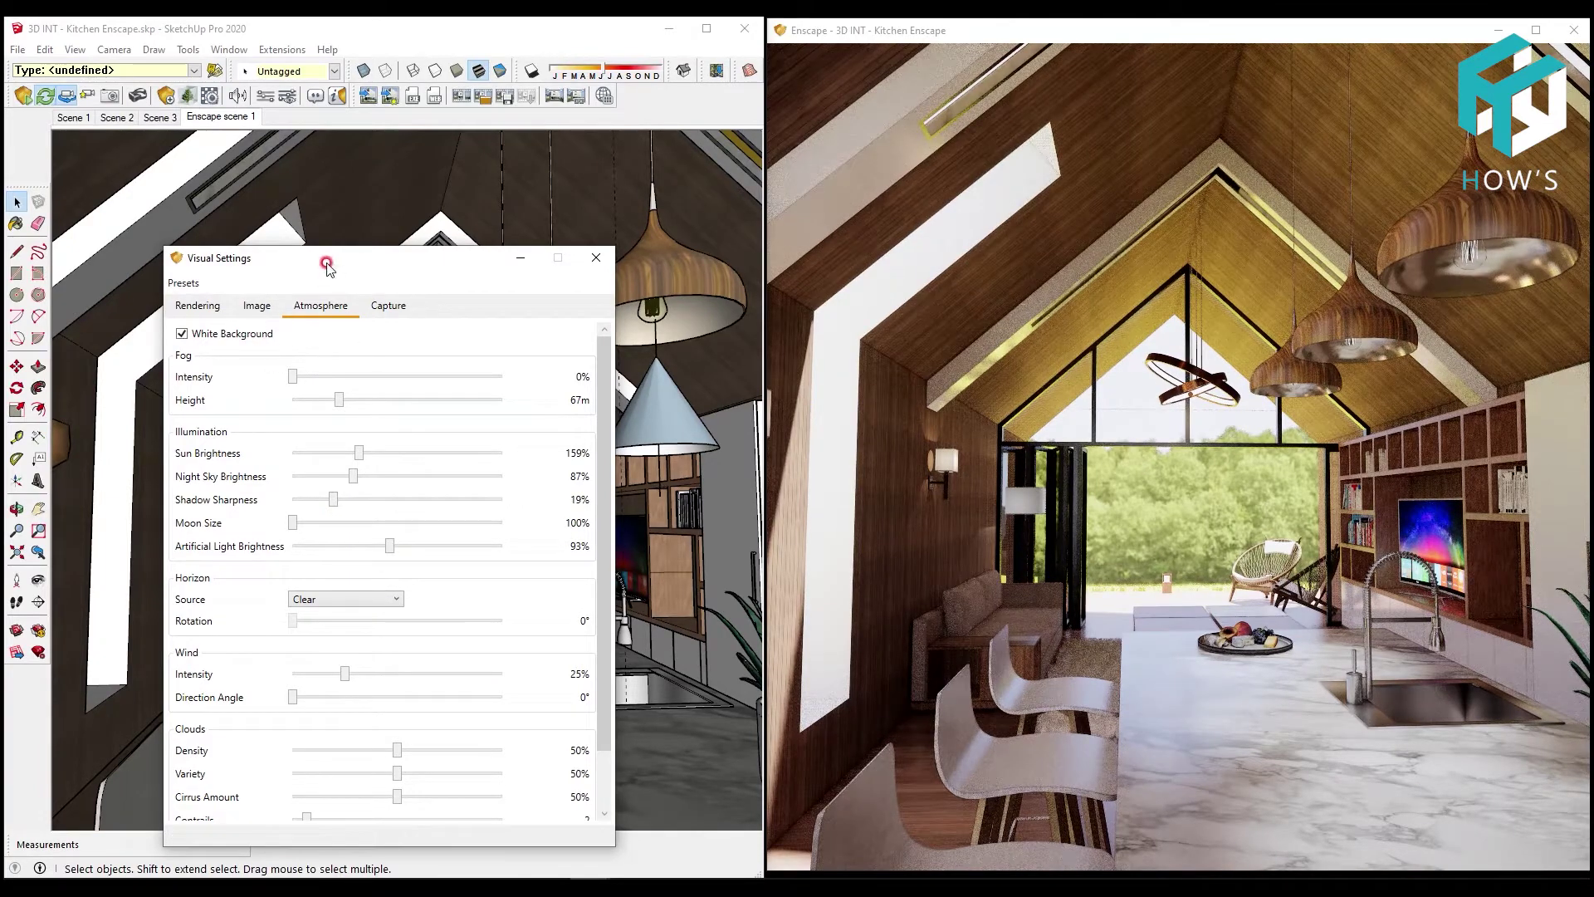
drag(329, 267, 305, 143)
scroll(328, 548, down, 1)
On the Image tab, cut vignette to about 10%, reduce shadows and raise highlights to -2%
click(234, 190)
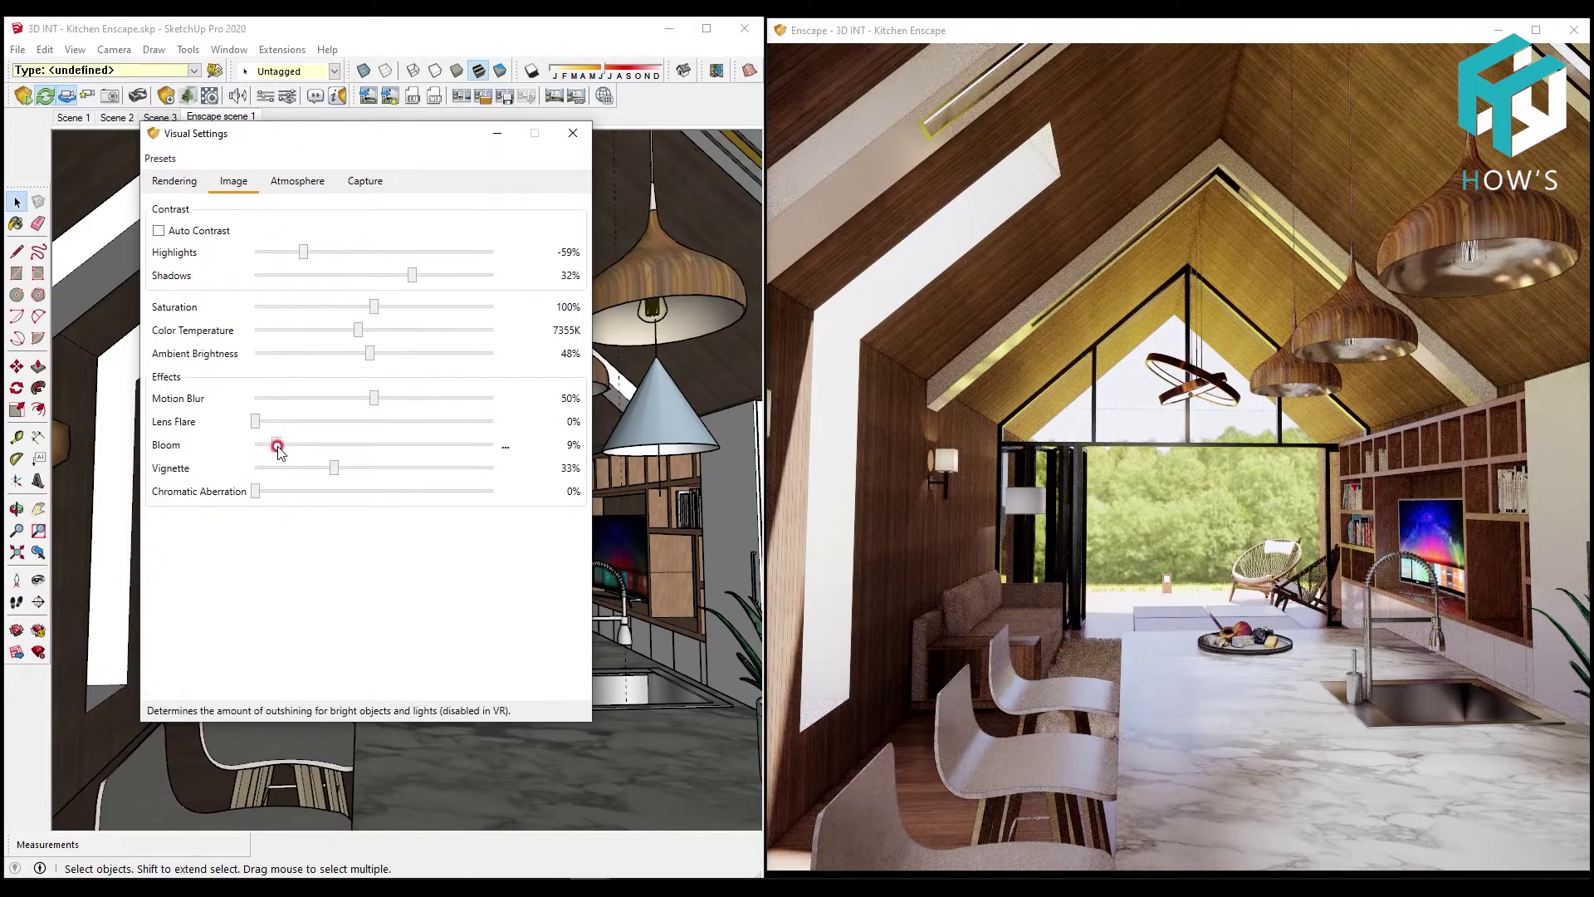
drag(295, 480, 278, 484)
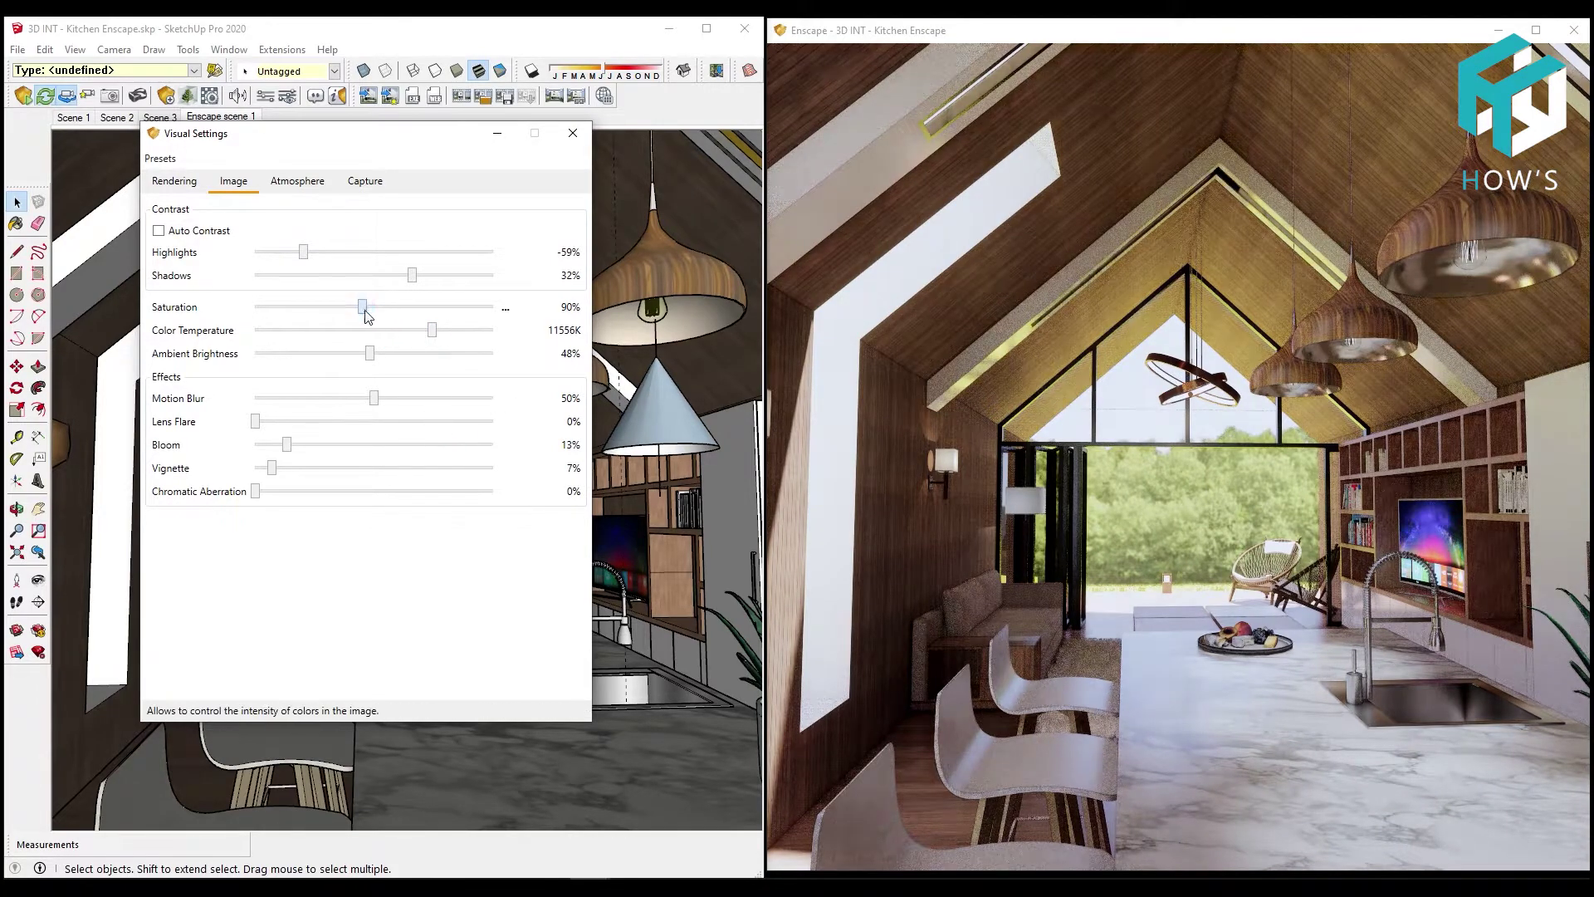
drag(411, 275, 384, 282)
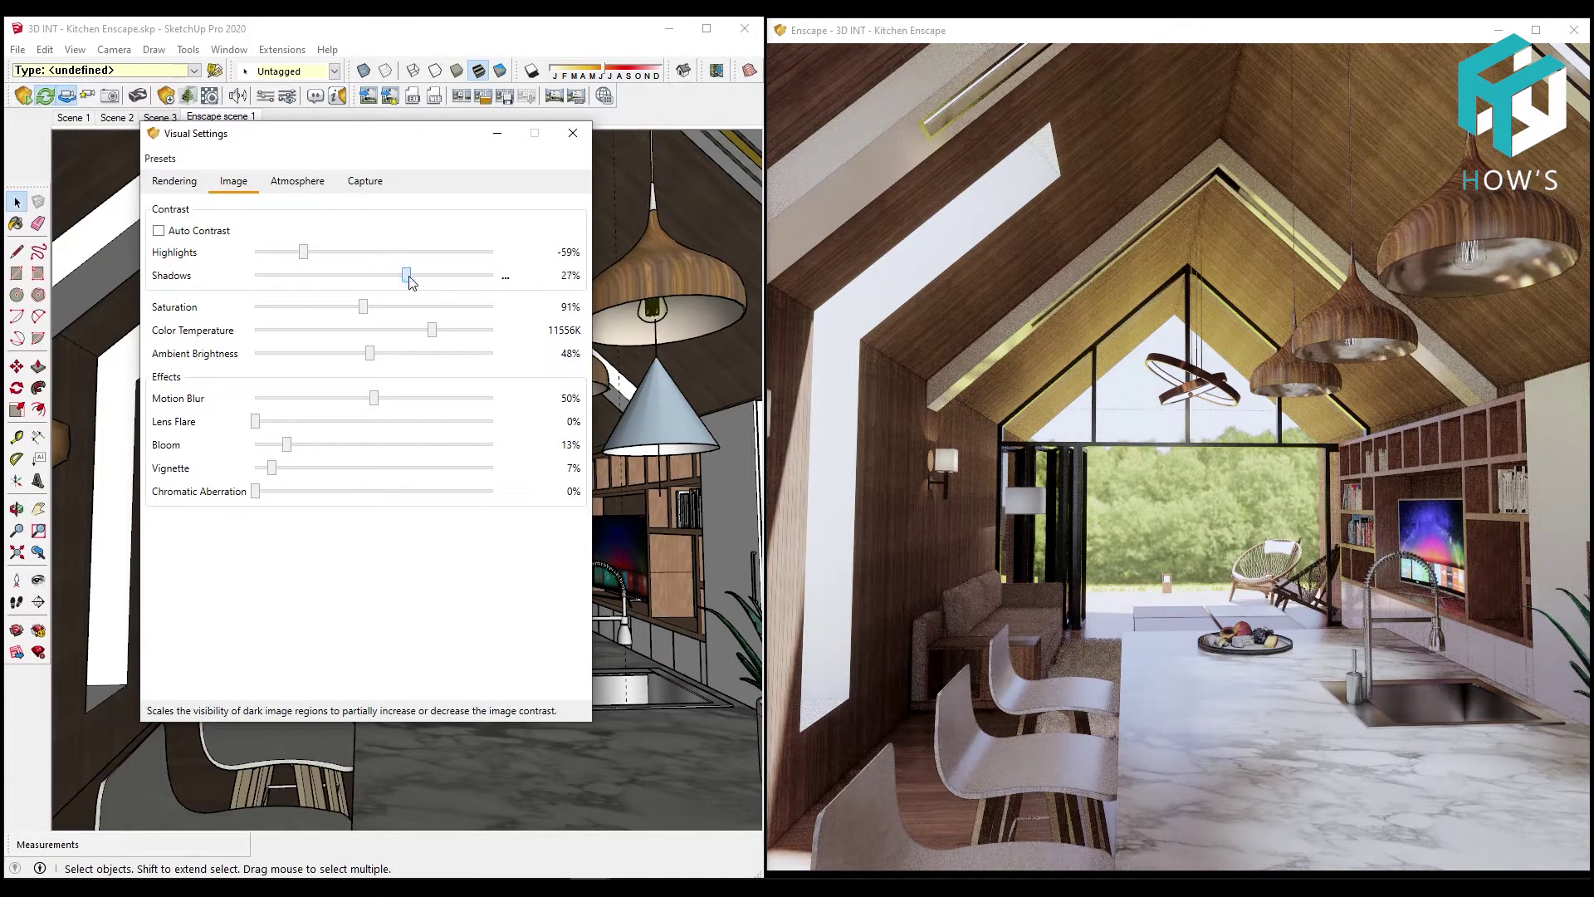
drag(283, 253, 372, 253)
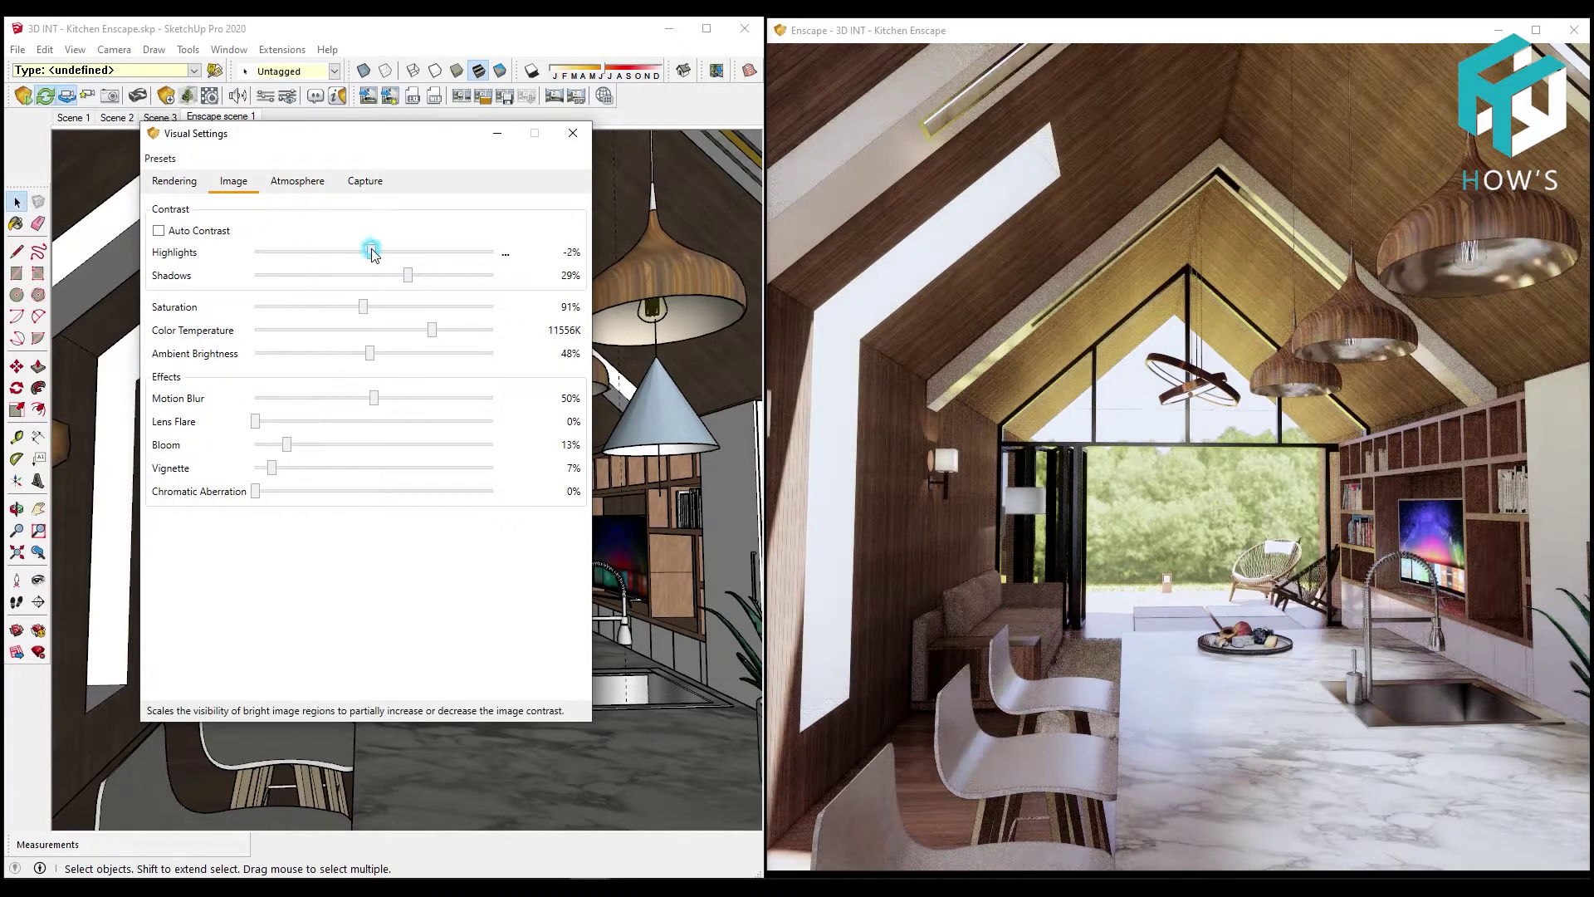
Leave exposure at 54%, close Visual Settings, and orbit back to the scene 1 camera
click(174, 181)
drag(369, 330, 370, 333)
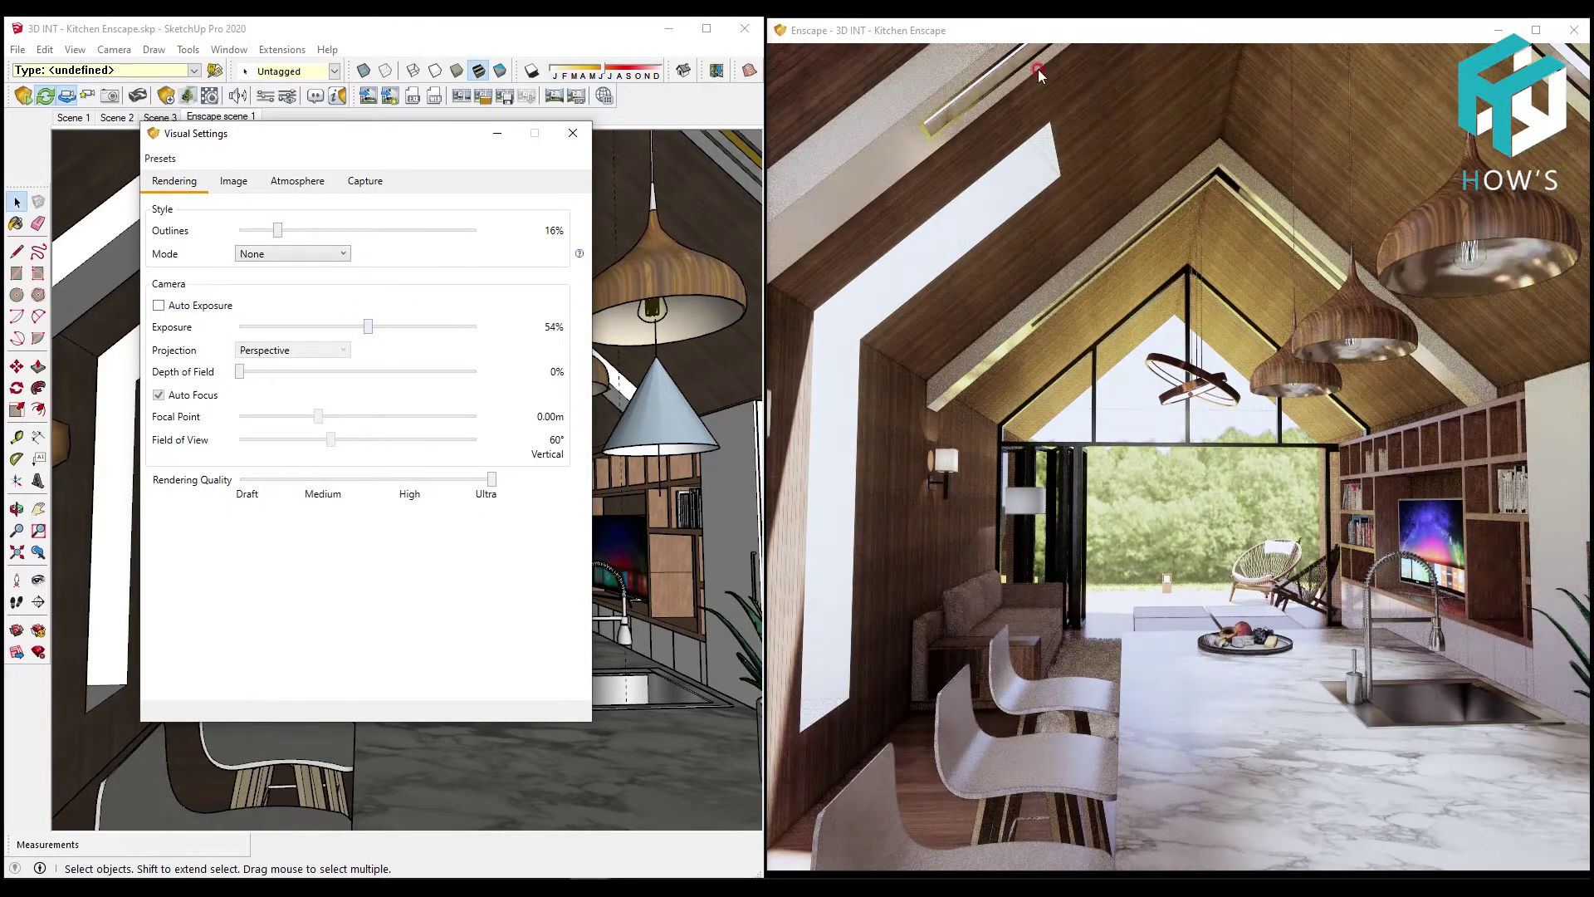
click(1038, 73)
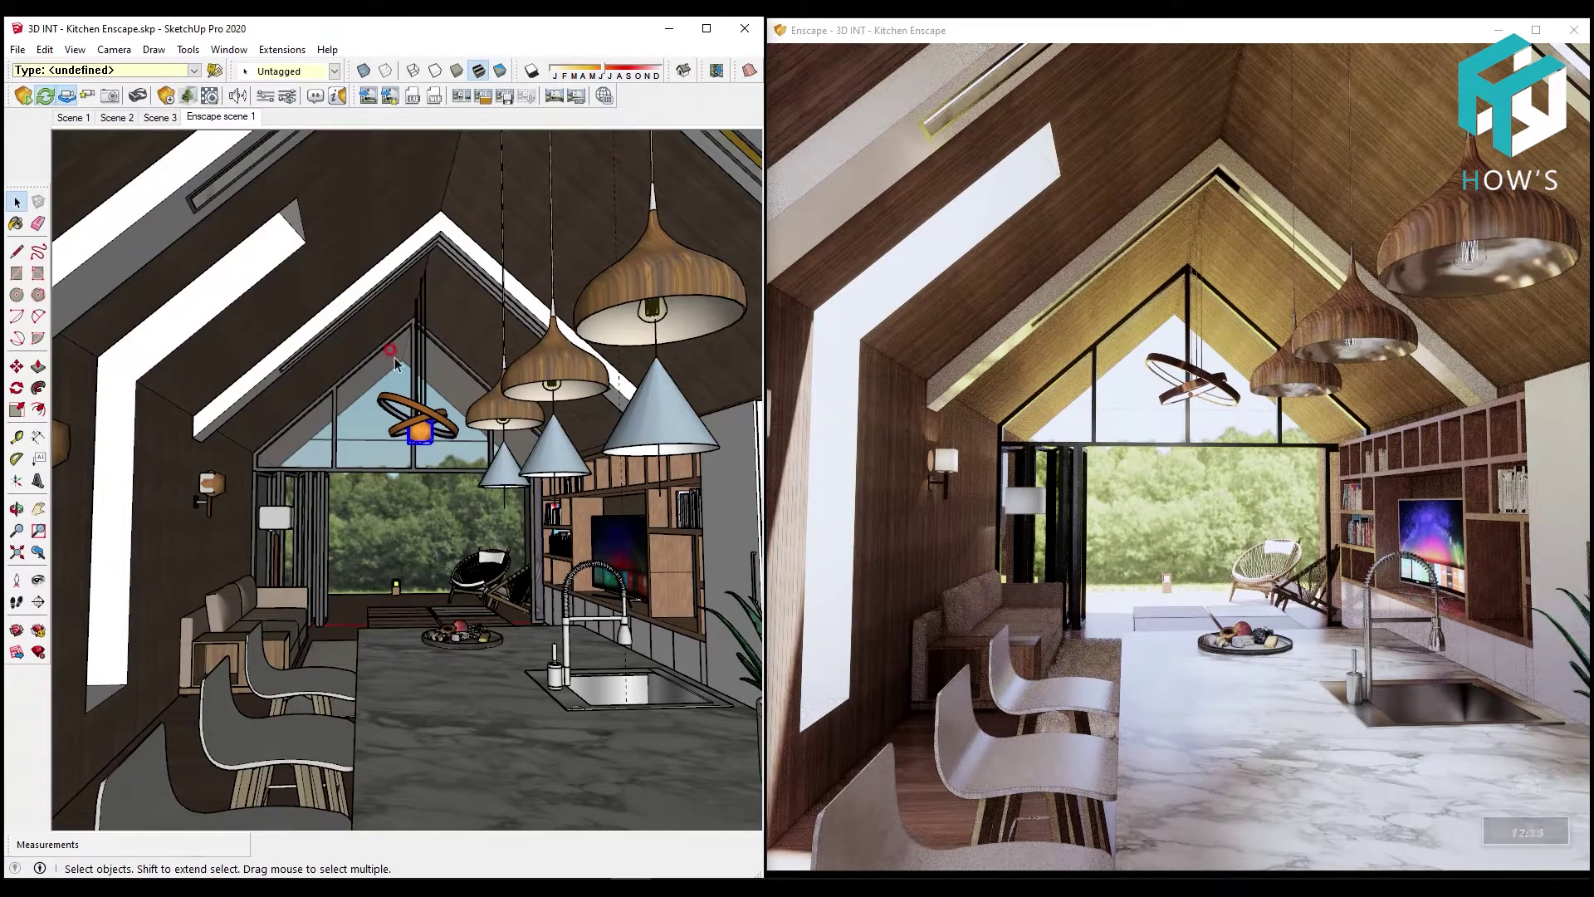
right_click(352, 399)
middle_drag(296, 462, 328, 509)
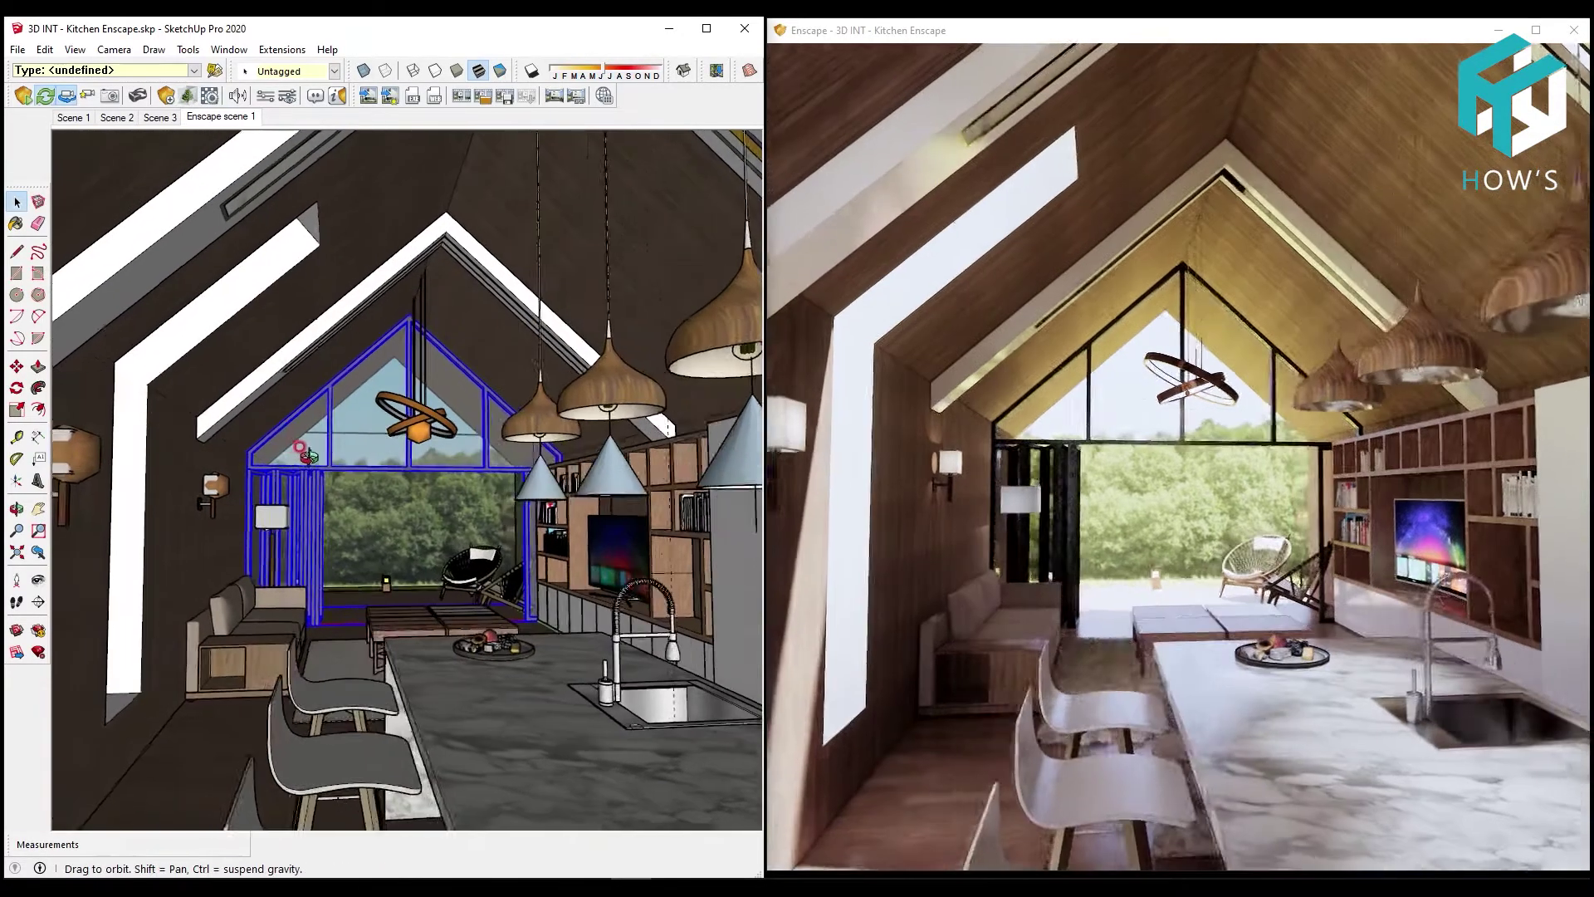
scroll(332, 515, down, 5)
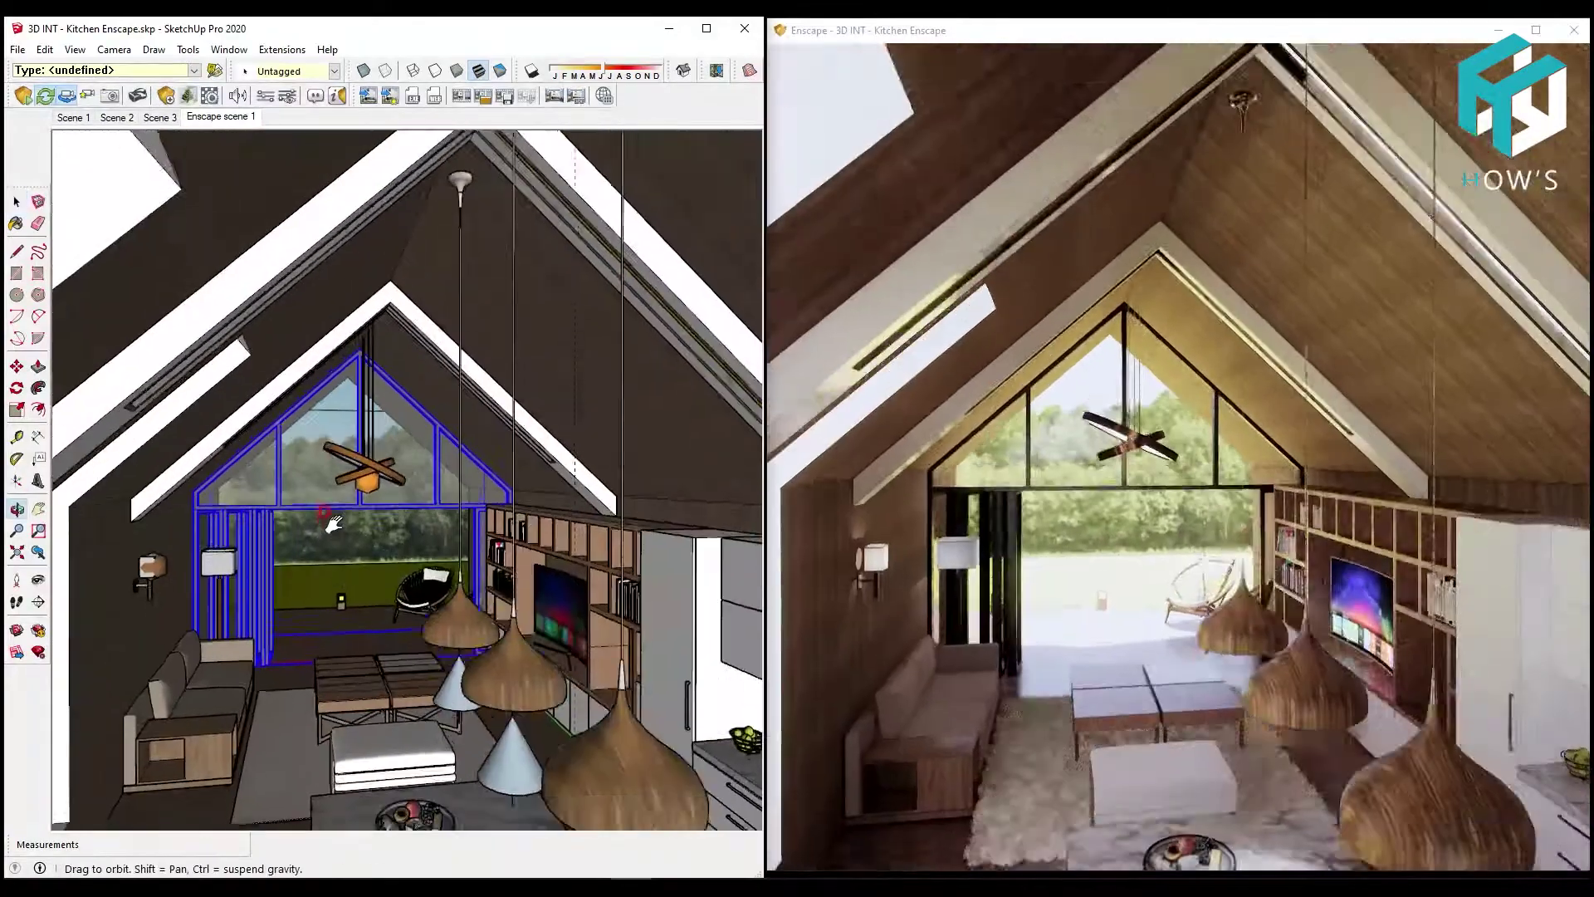
middle_drag(332, 515, 335, 522)
click(199, 114)
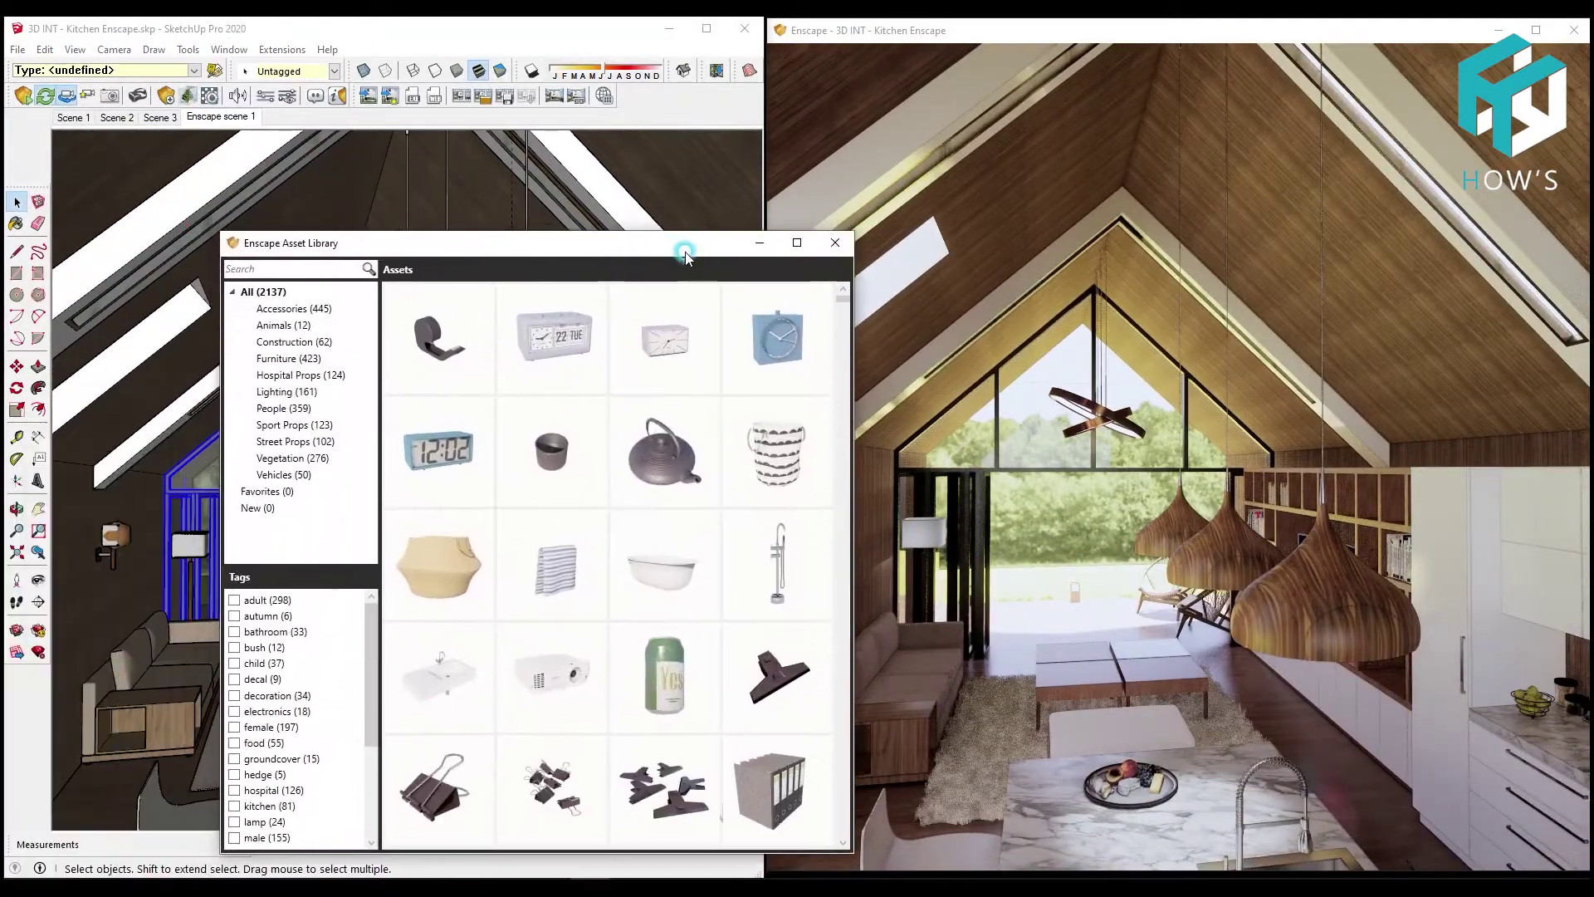
Plant three Maple 08 trees on the garden lawn, enlarging and repositioning the third
click(282, 457)
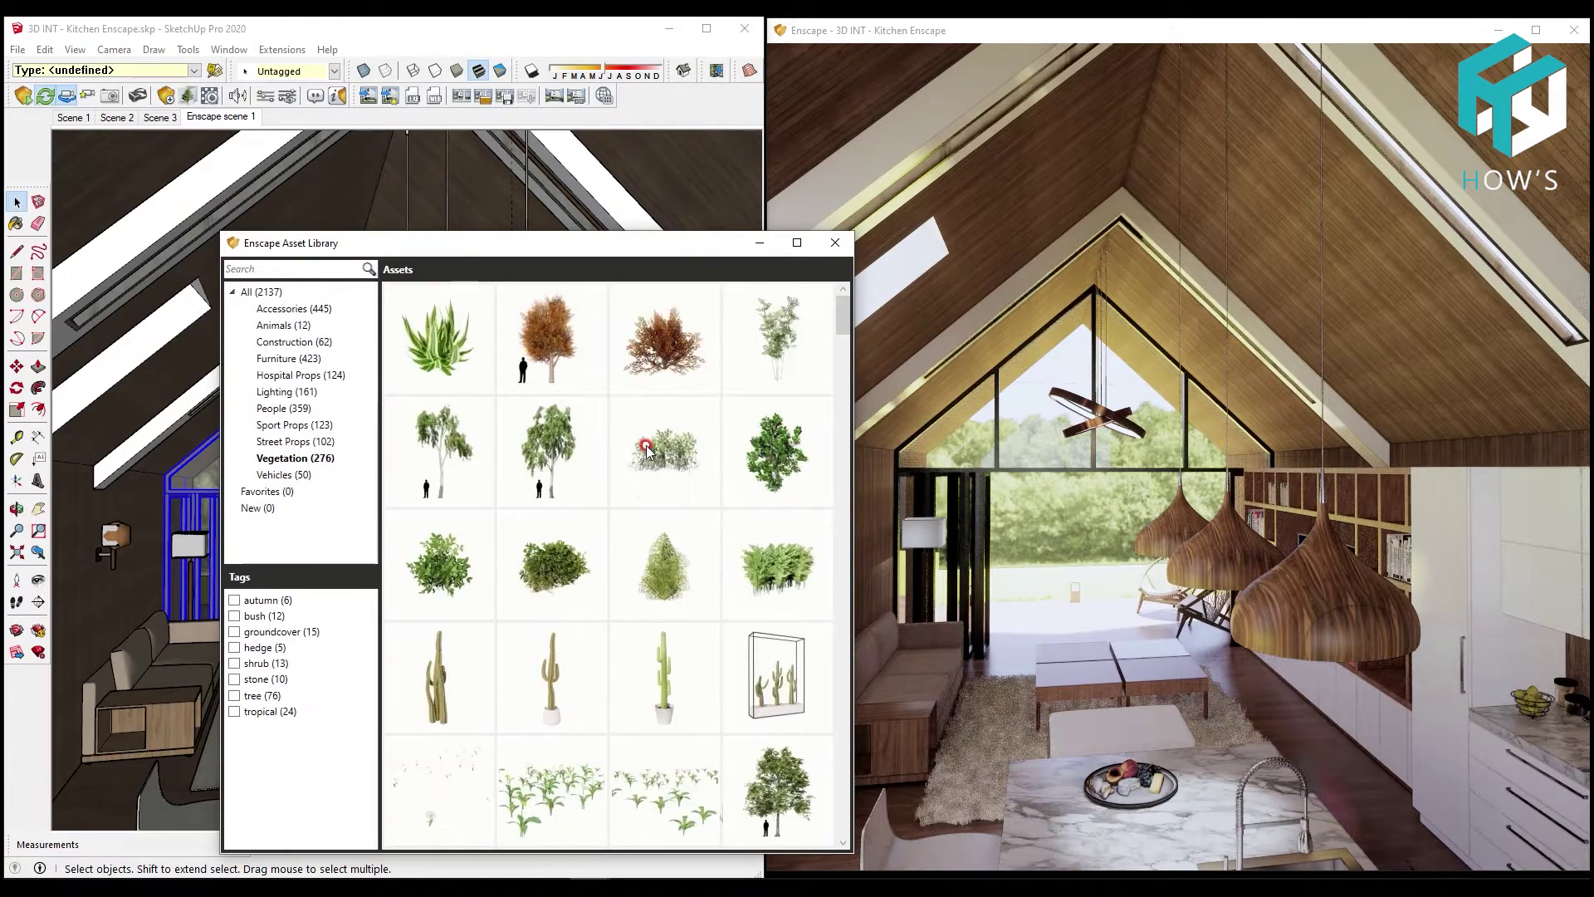
scroll(660, 449, down, 1)
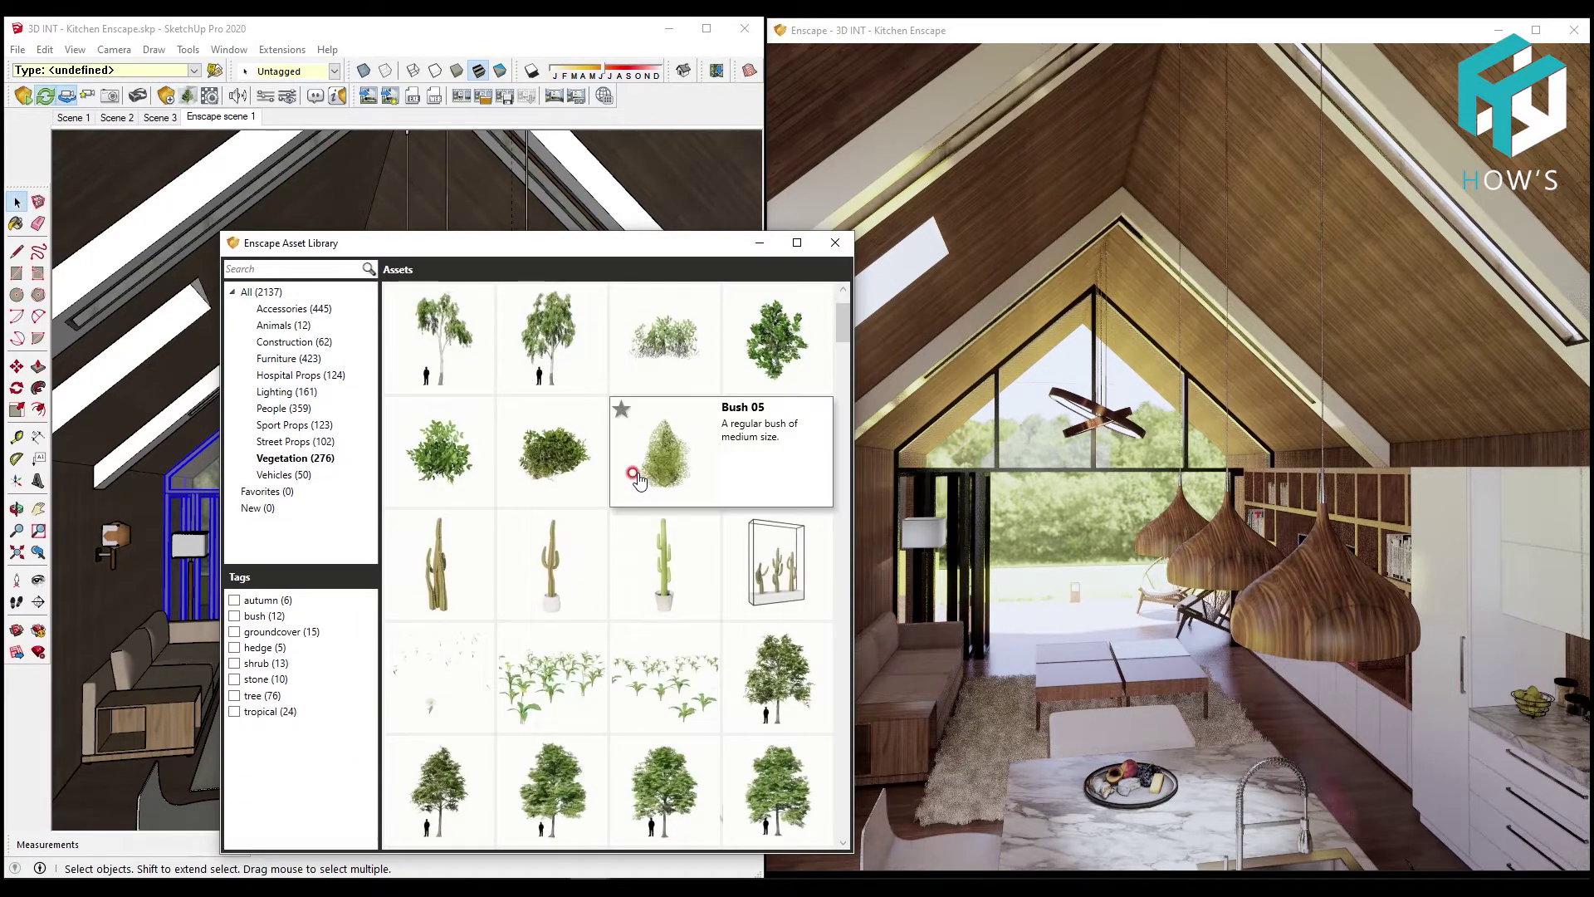
scroll(639, 478, down, 1)
scroll(638, 477, down, 2)
scroll(638, 477, down, 1)
scroll(638, 477, down, 1)
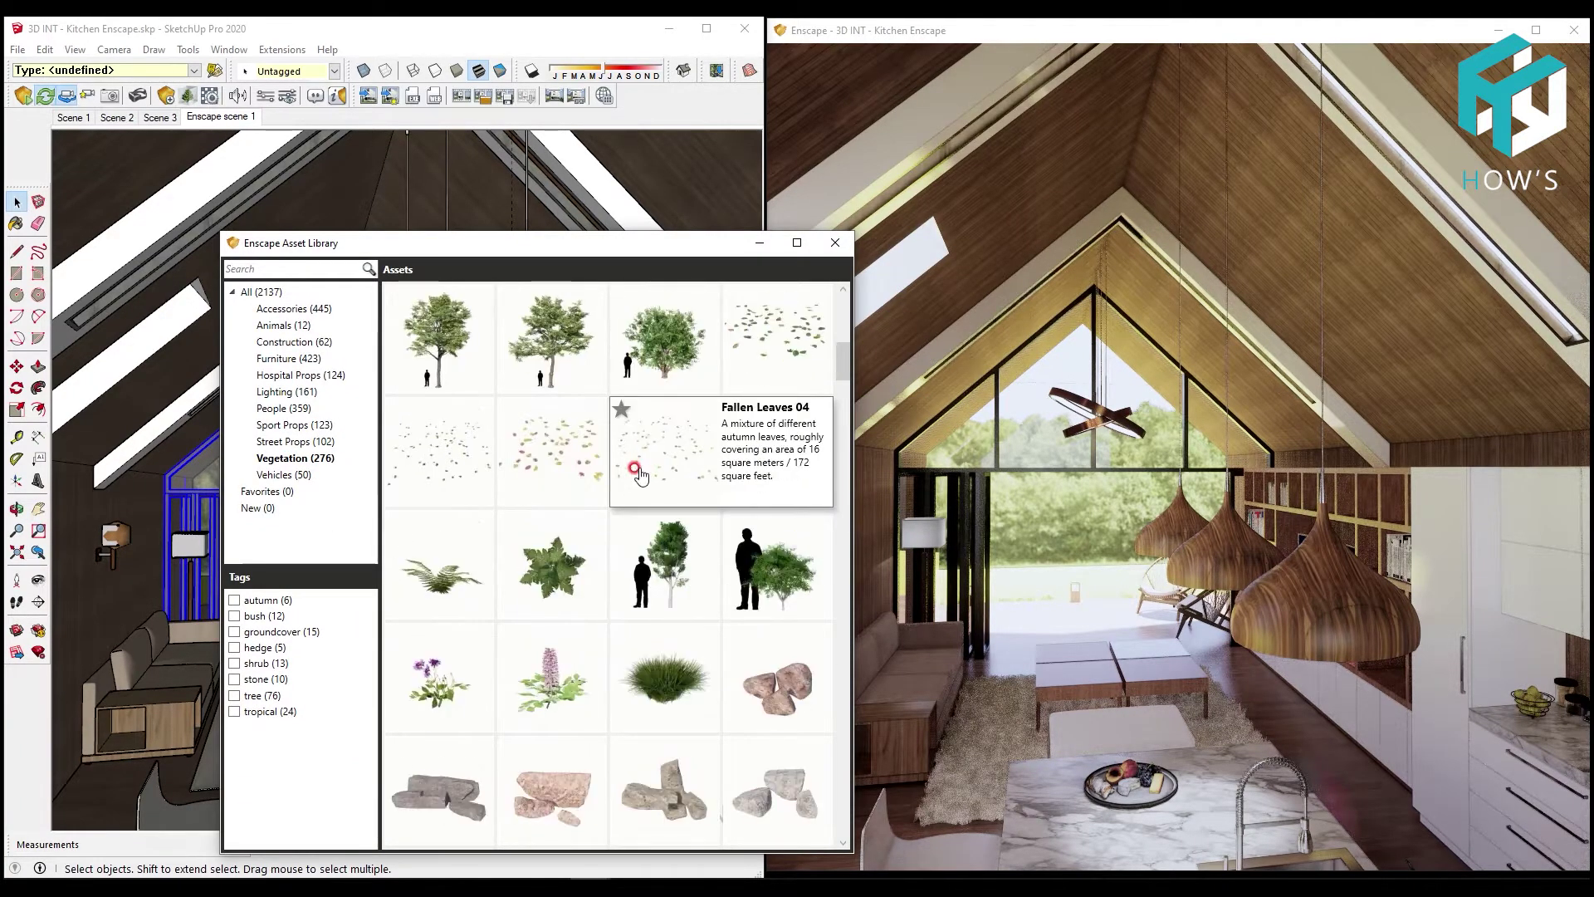
scroll(638, 477, down, 1)
scroll(647, 470, down, 3)
scroll(668, 461, down, 4)
scroll(722, 504, down, 4)
drag(842, 591, 790, 570)
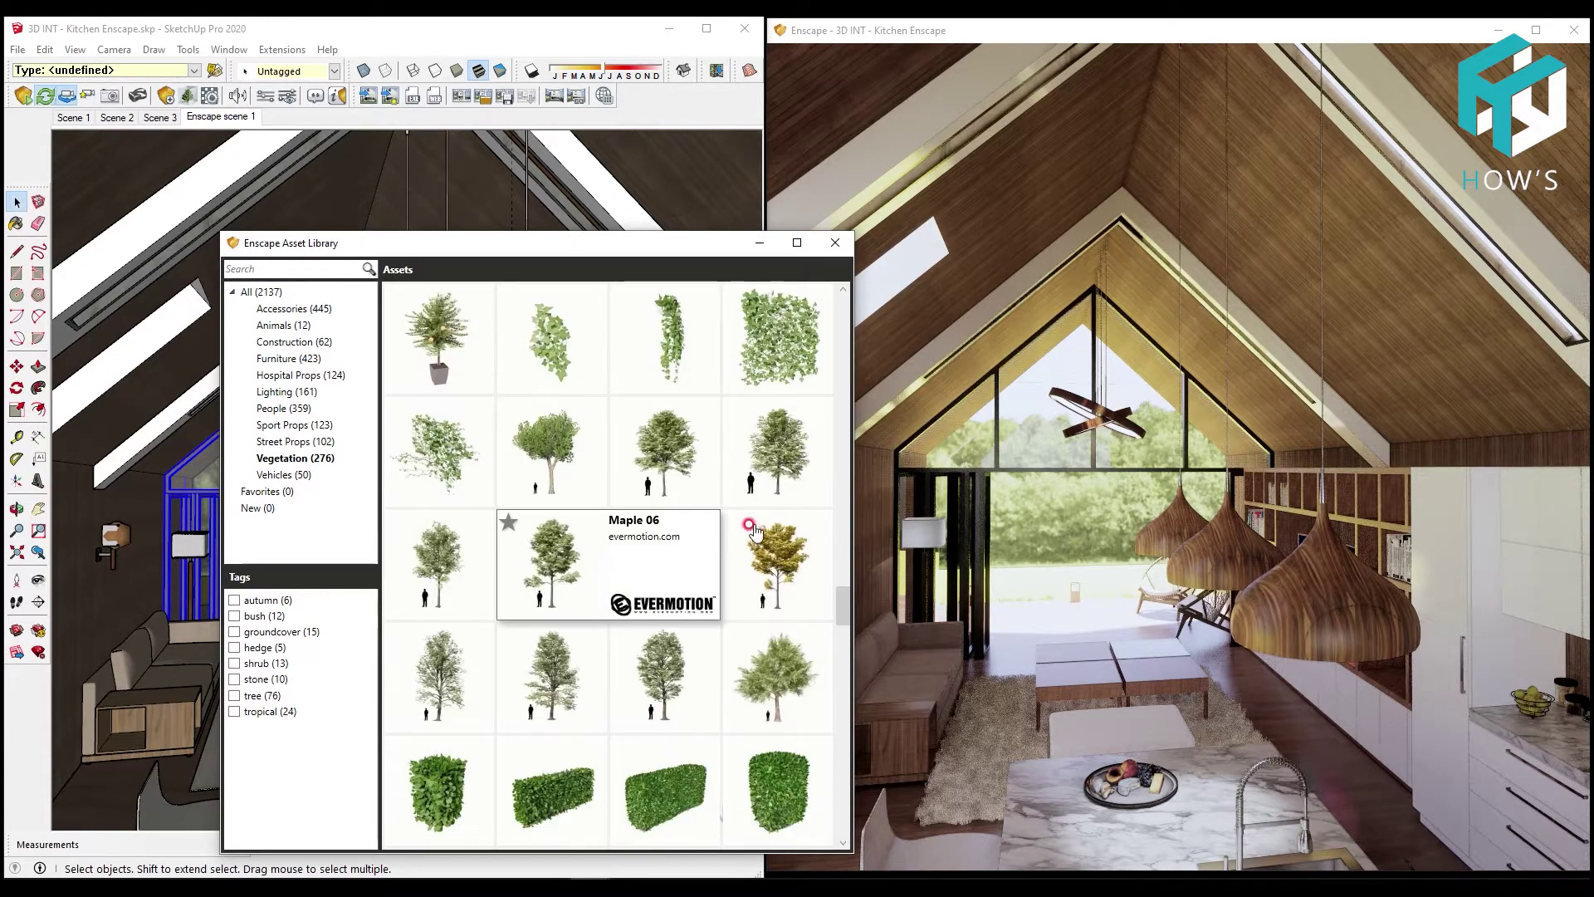
click(788, 590)
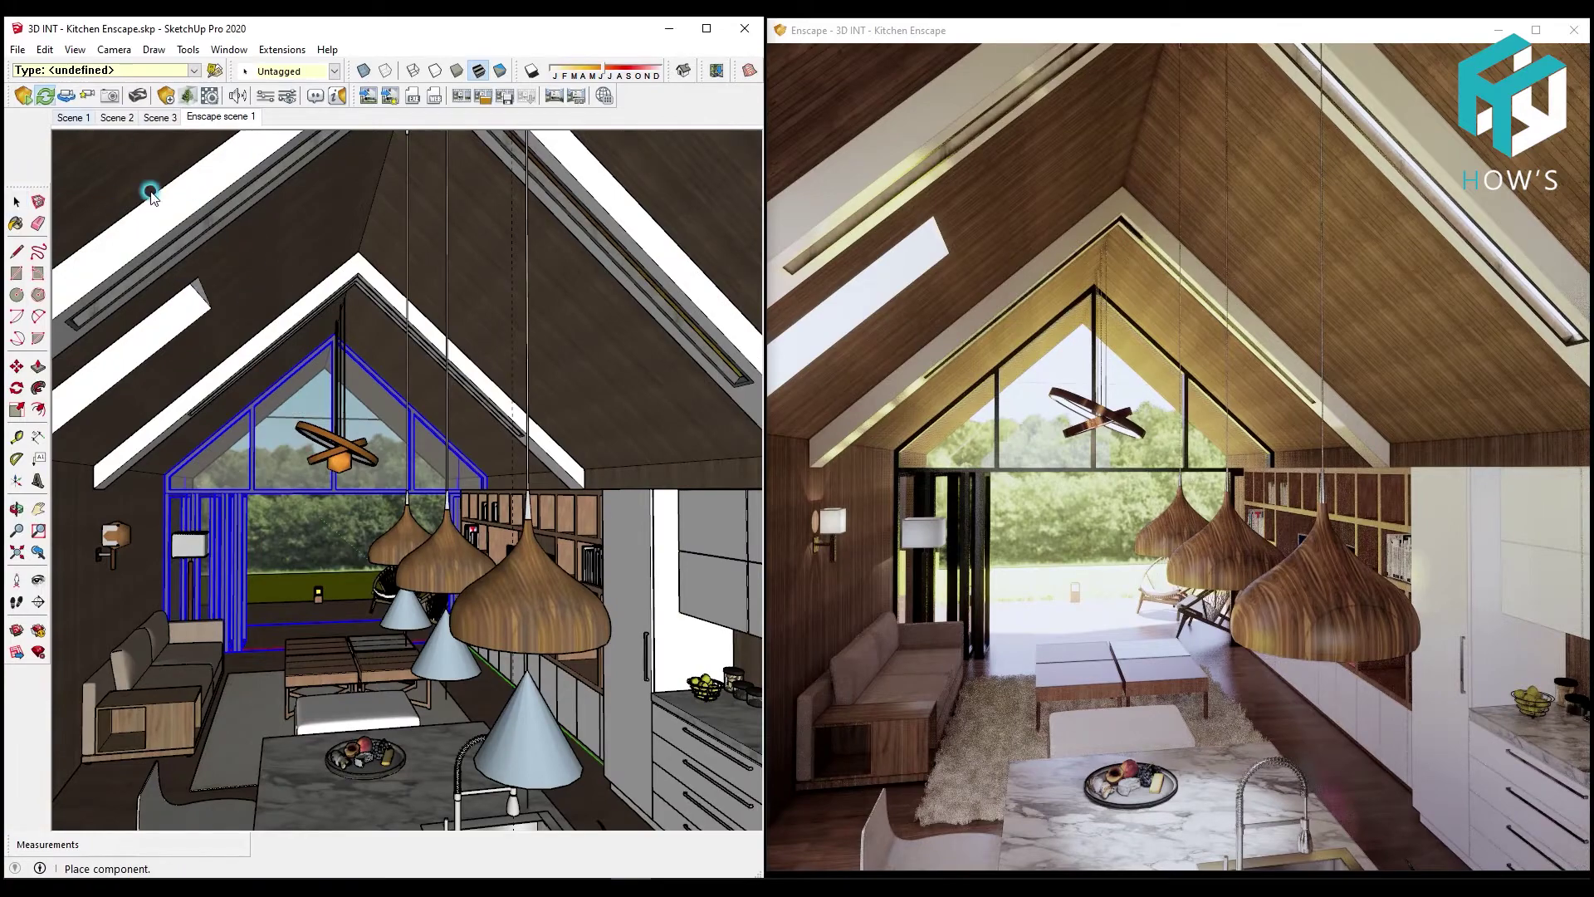
scroll(349, 465, up, 5)
middle_drag(356, 465, 491, 515)
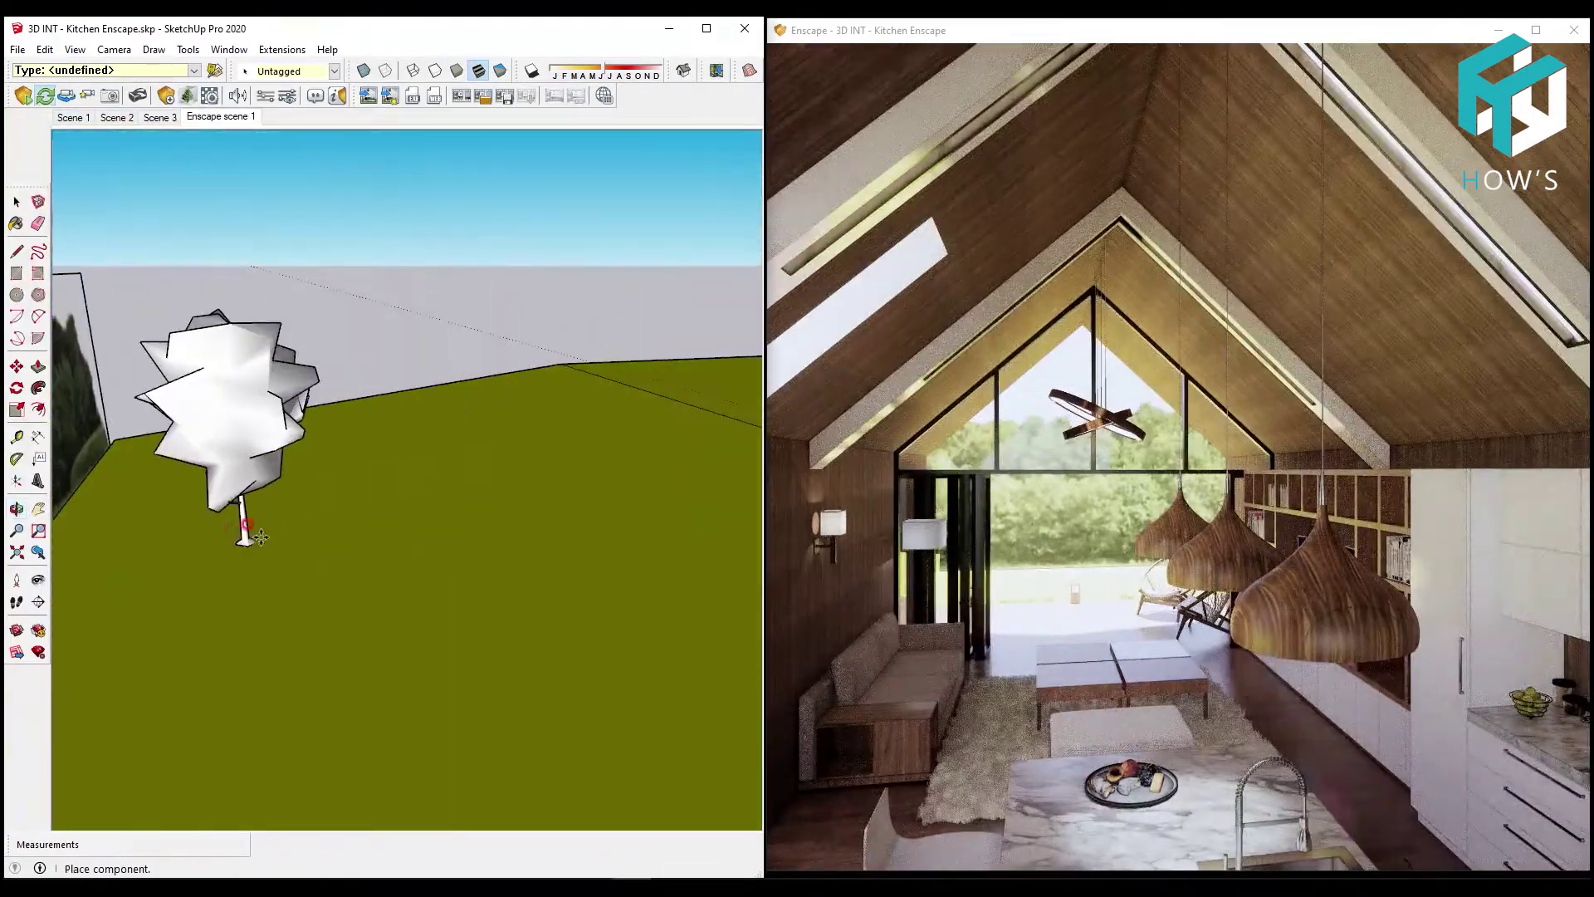
click(280, 540)
click(352, 566)
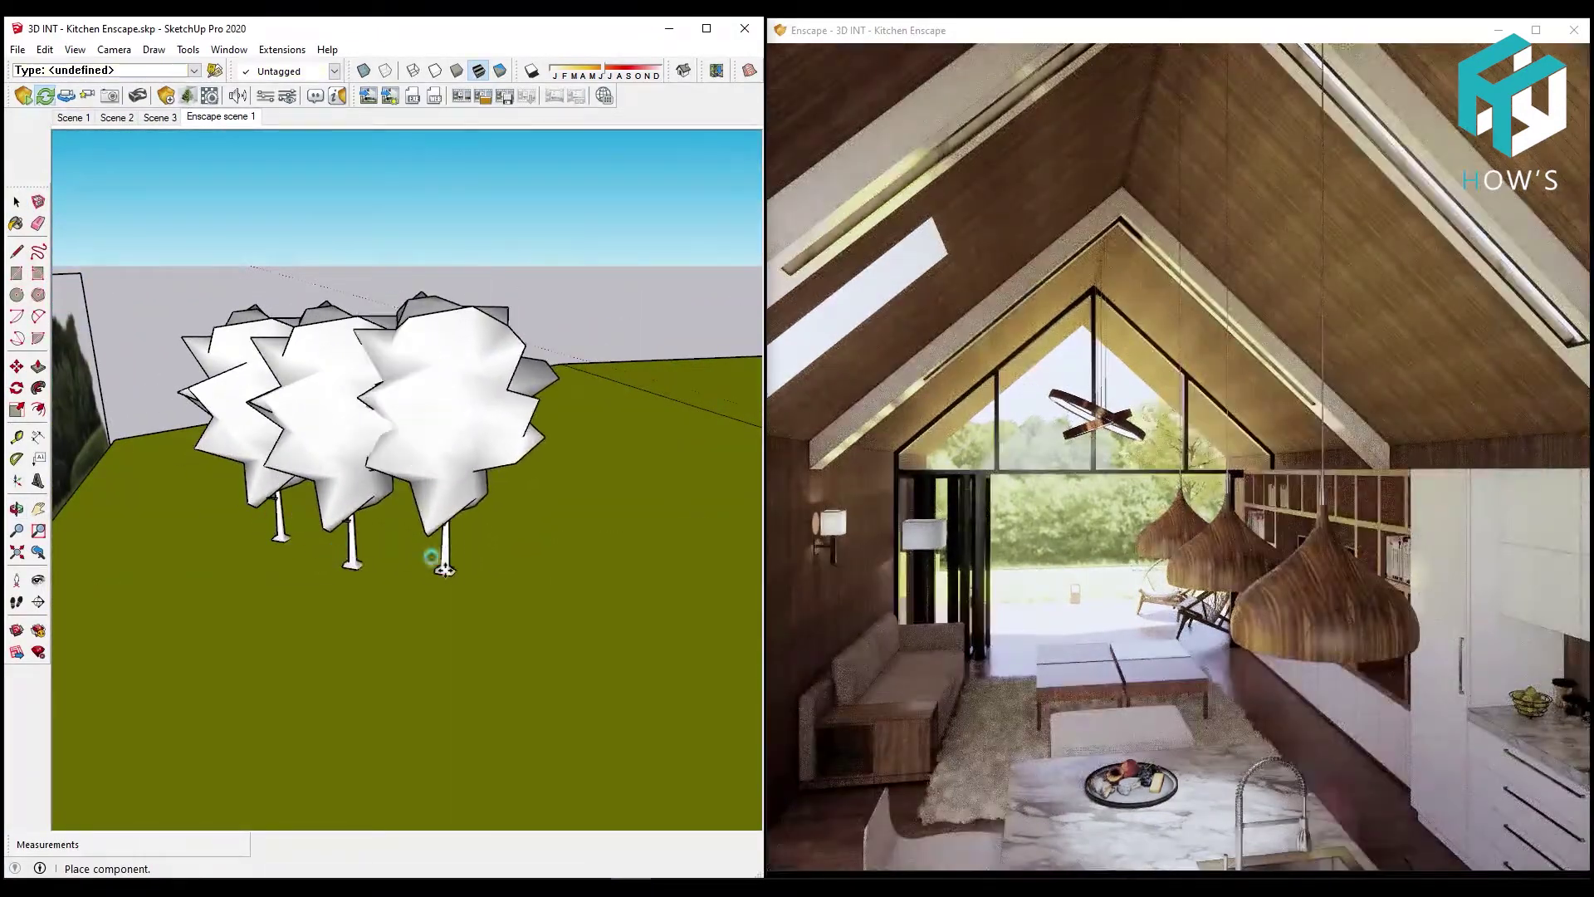
click(431, 556)
key(s)
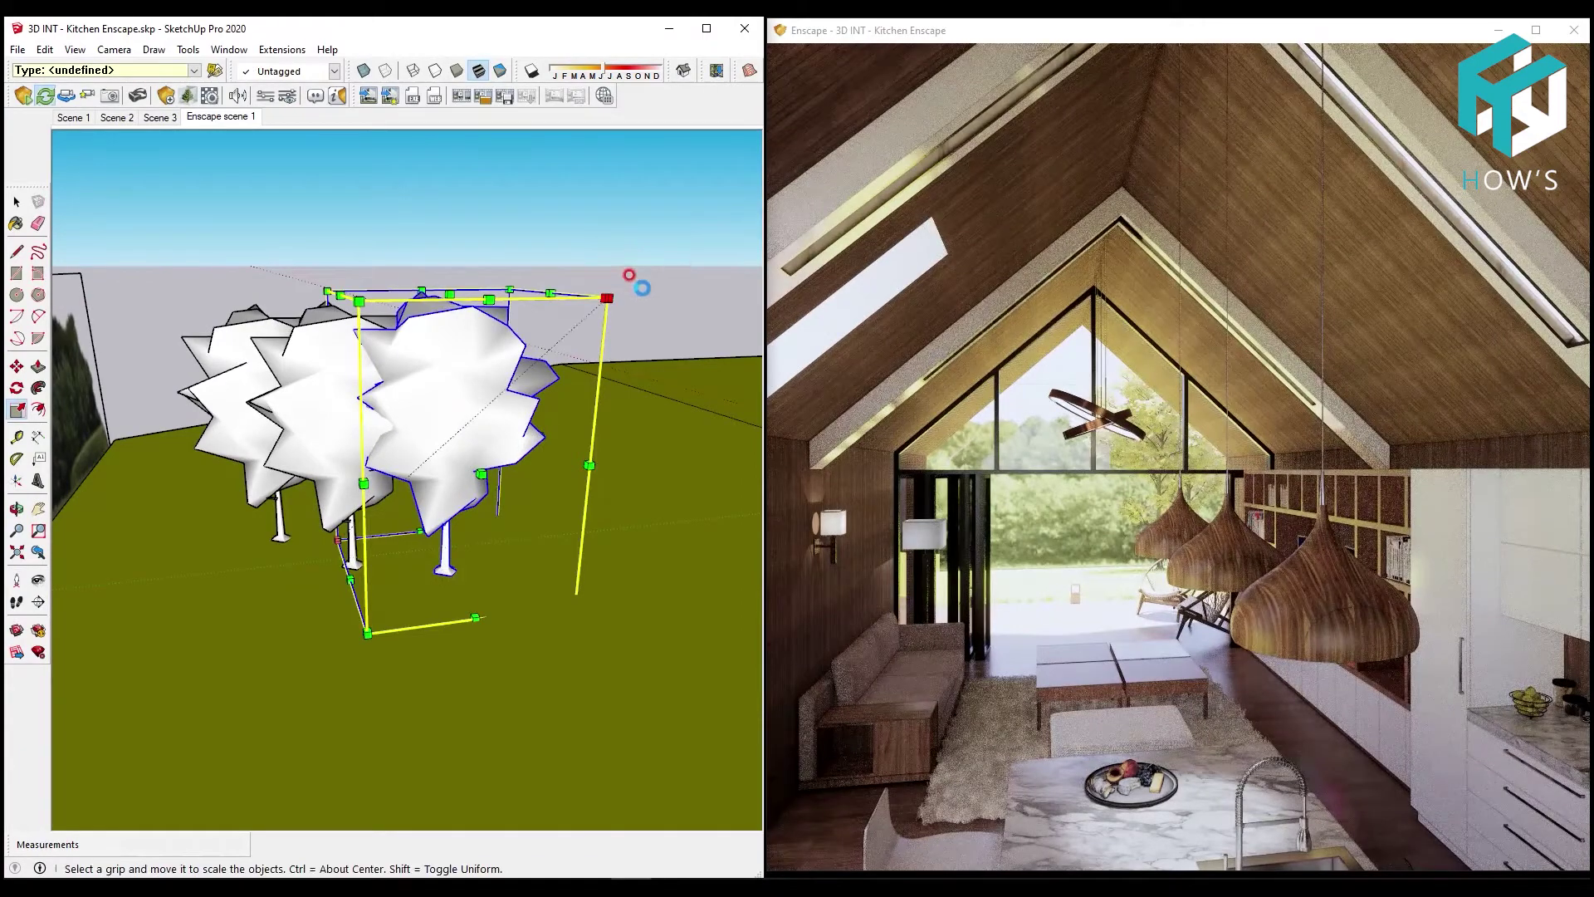
click(641, 287)
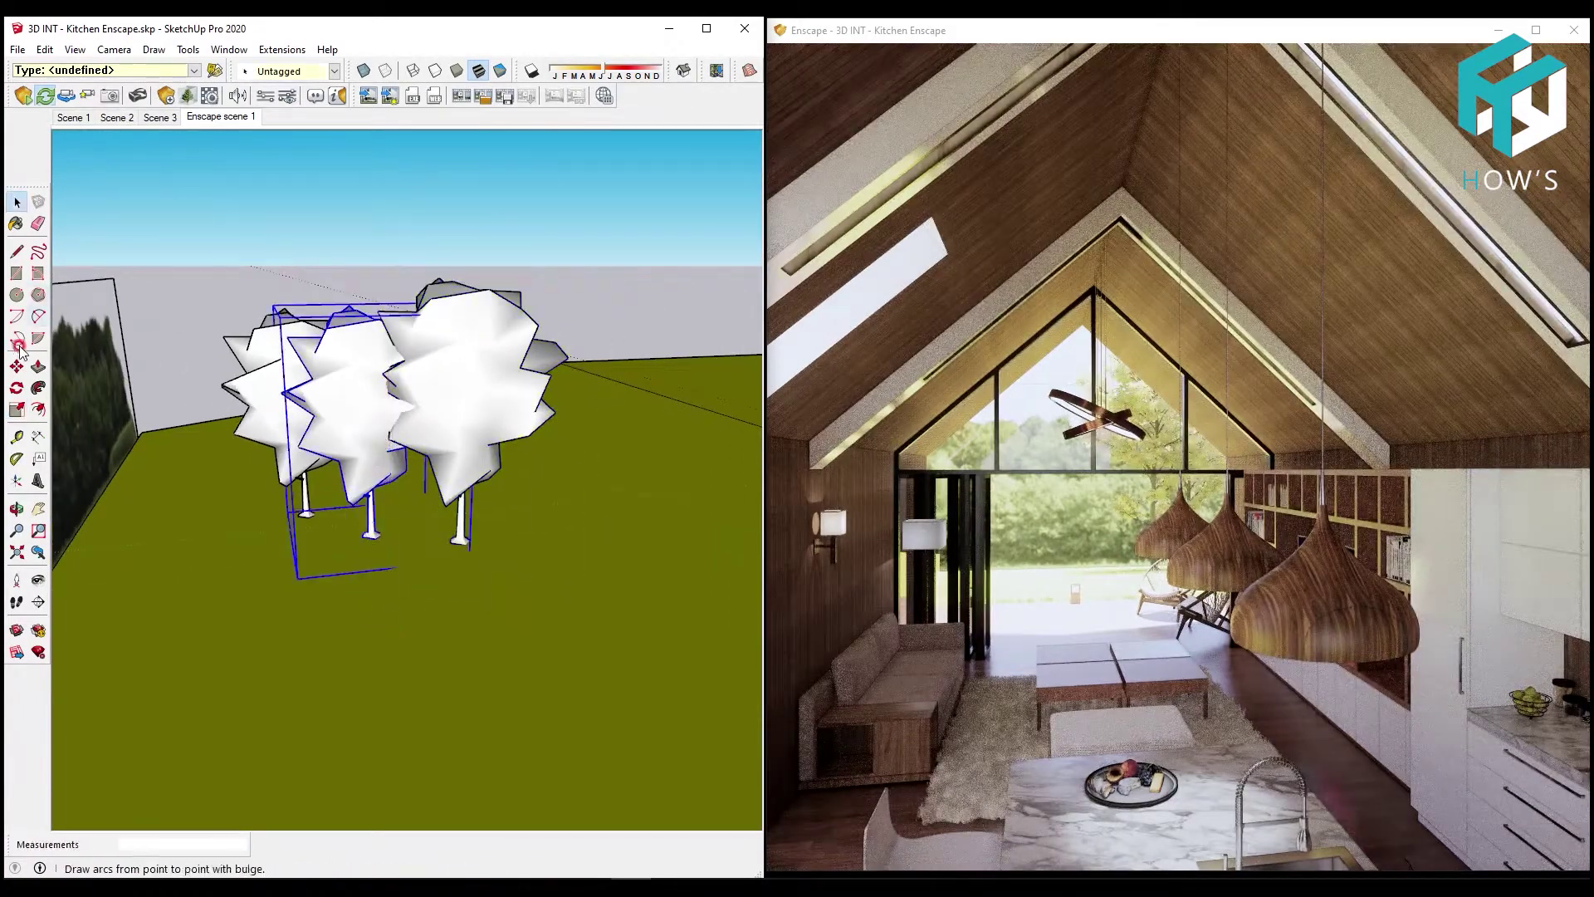
scroll(376, 562, up, 3)
click(427, 552)
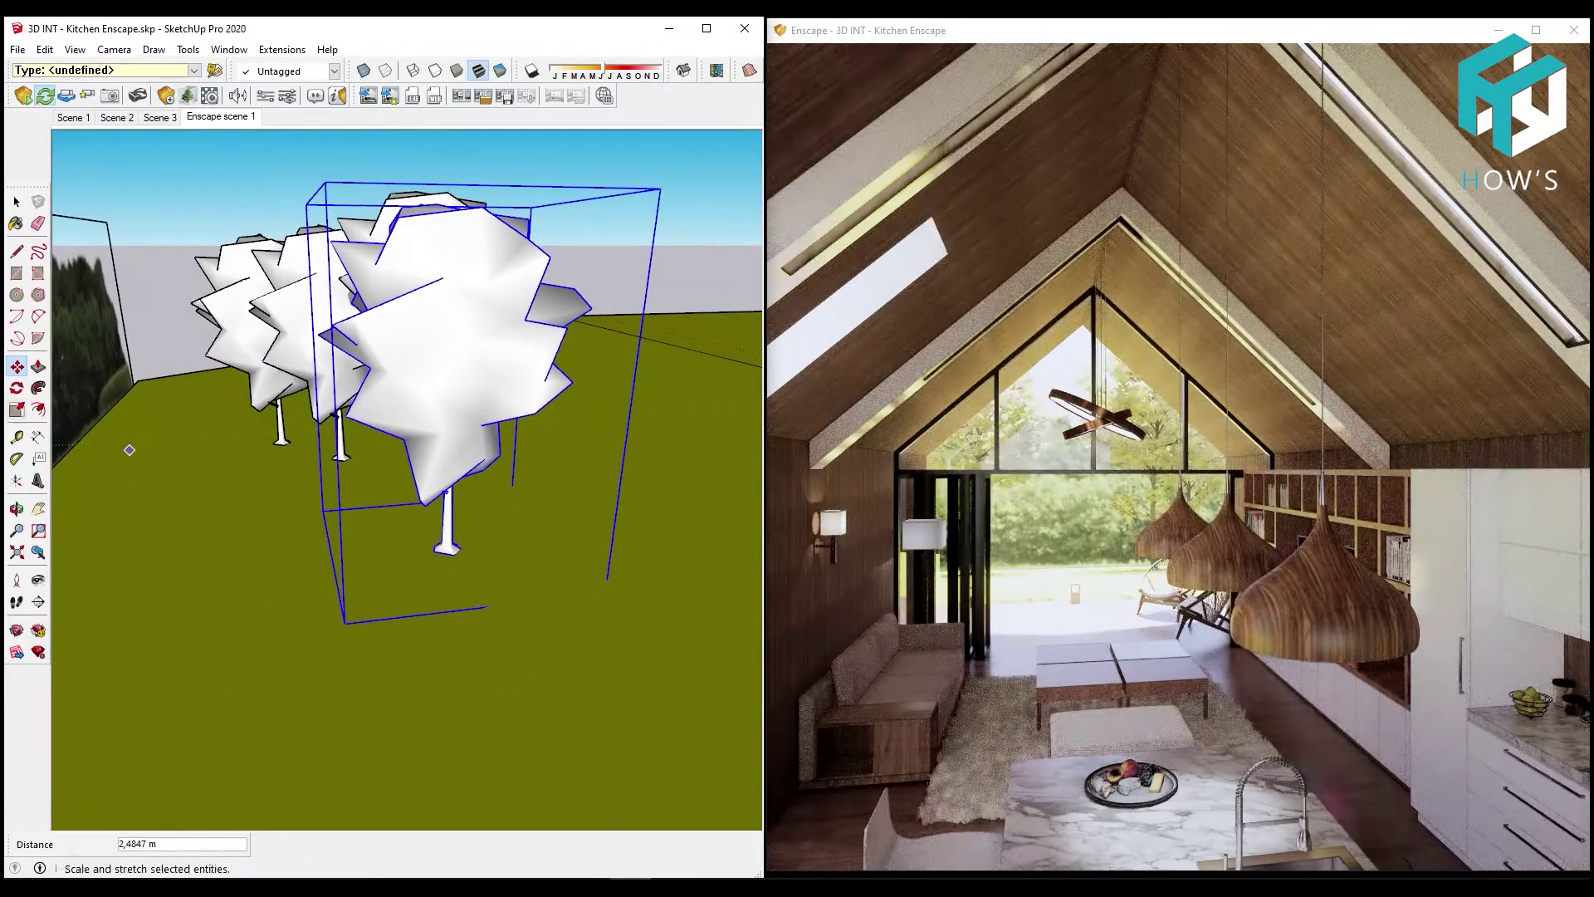
Plant three Rowan 04 trees on the lawn beside the house
click(209, 96)
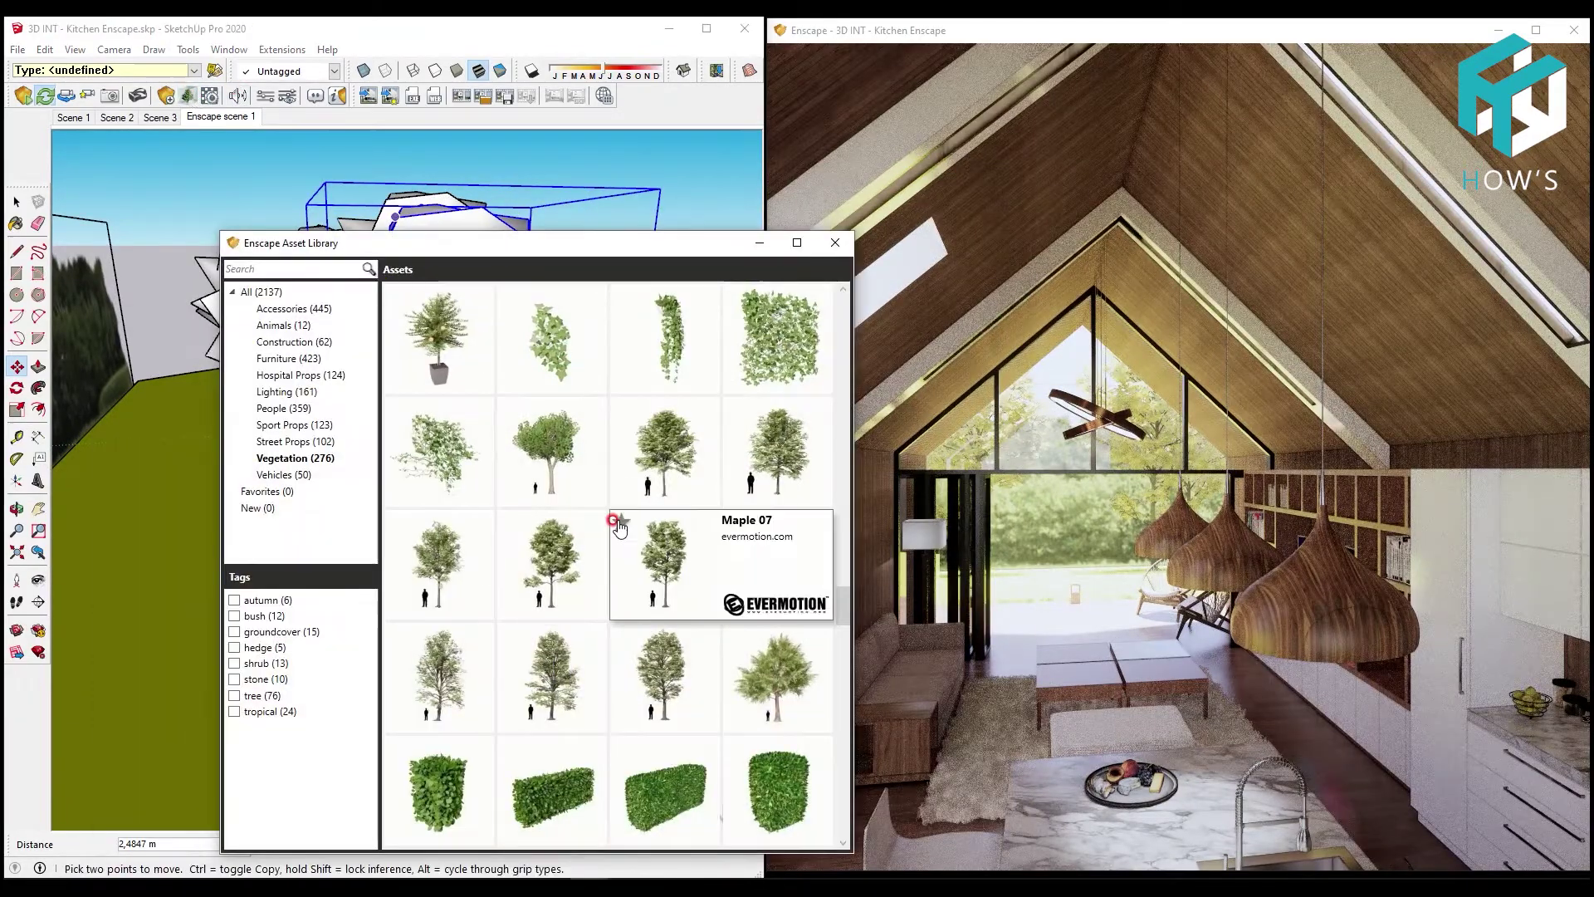
scroll(612, 523, down, 2)
scroll(617, 513, down, 2)
scroll(619, 513, down, 2)
scroll(623, 514, down, 2)
scroll(624, 503, down, 2)
scroll(747, 648, down, 2)
scroll(814, 731, down, 3)
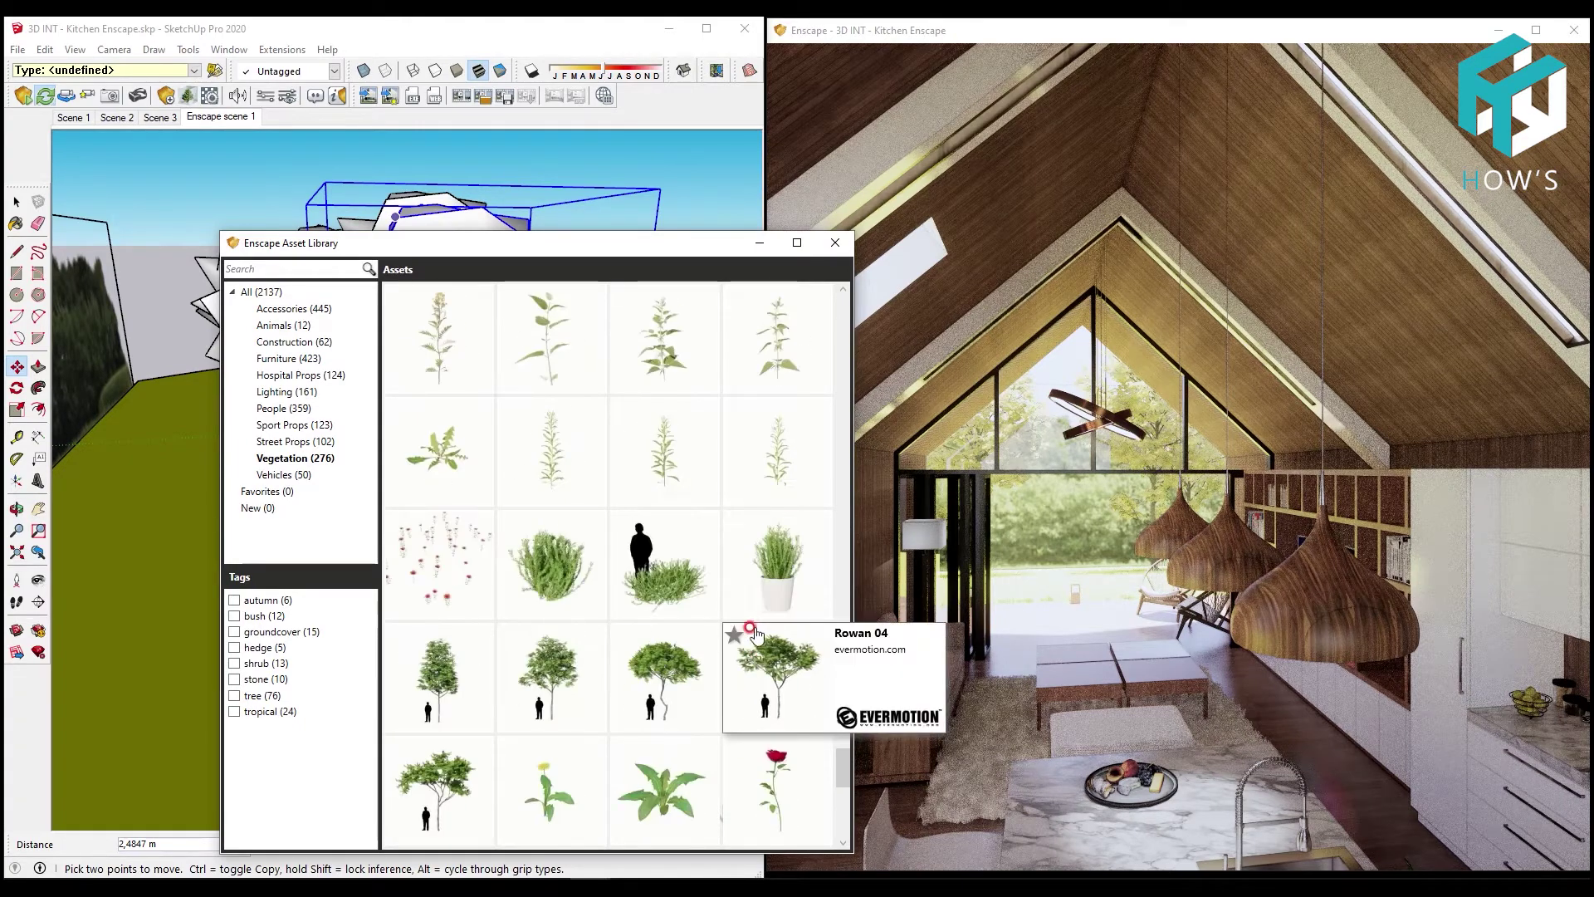
click(751, 631)
mouse_move(581, 541)
middle_down()
mouse_move(528, 444)
mouse_move(480, 469)
middle_up()
click(480, 469)
click(386, 453)
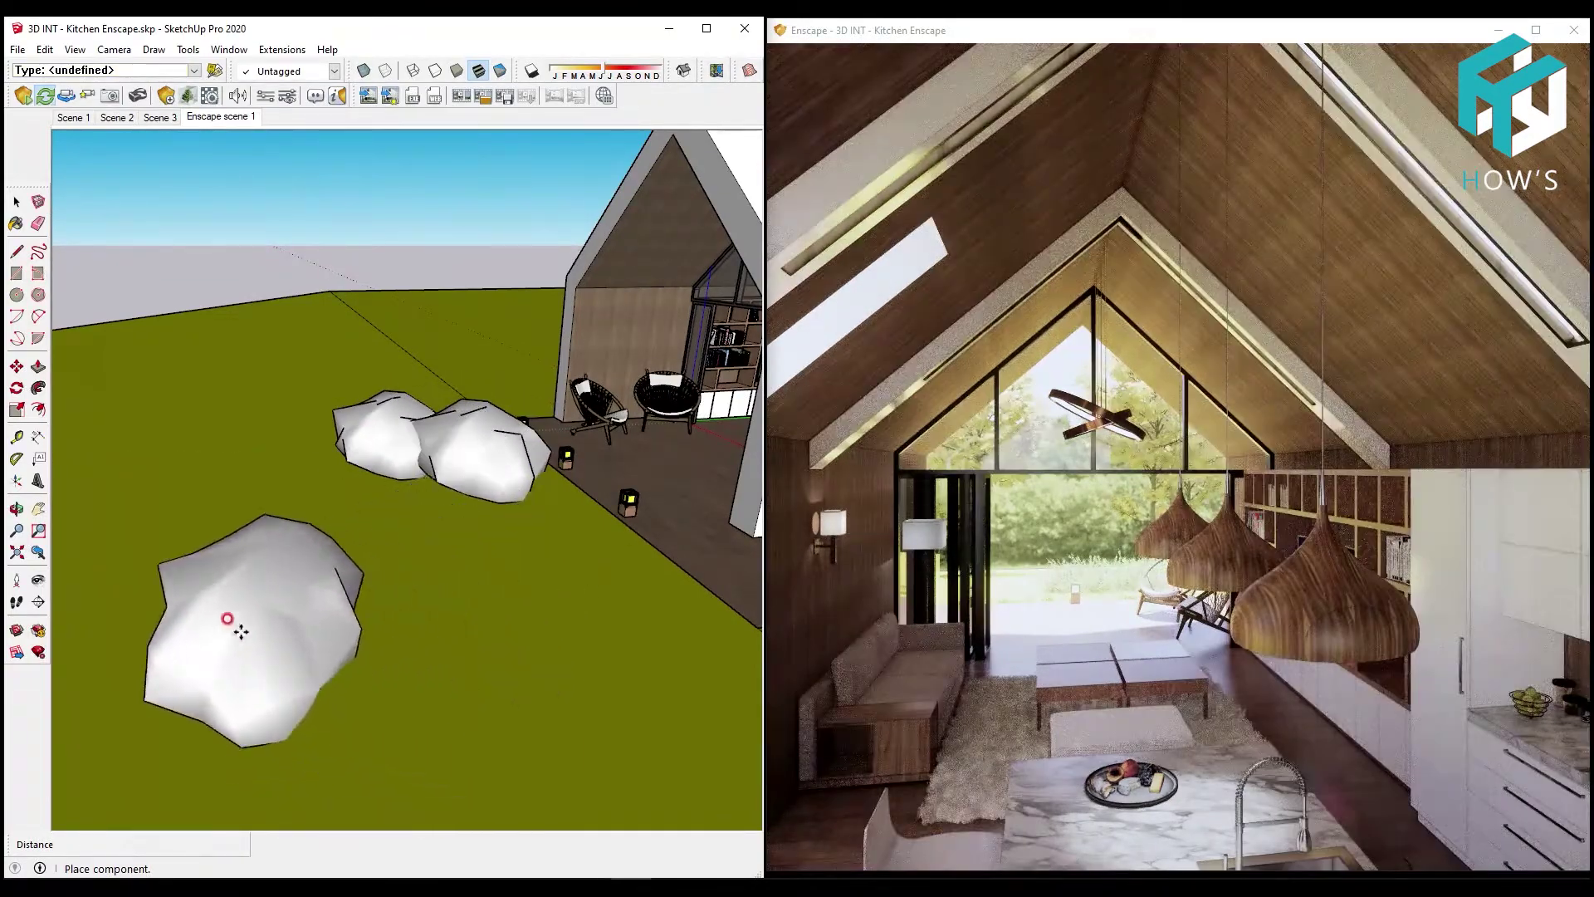
click(229, 624)
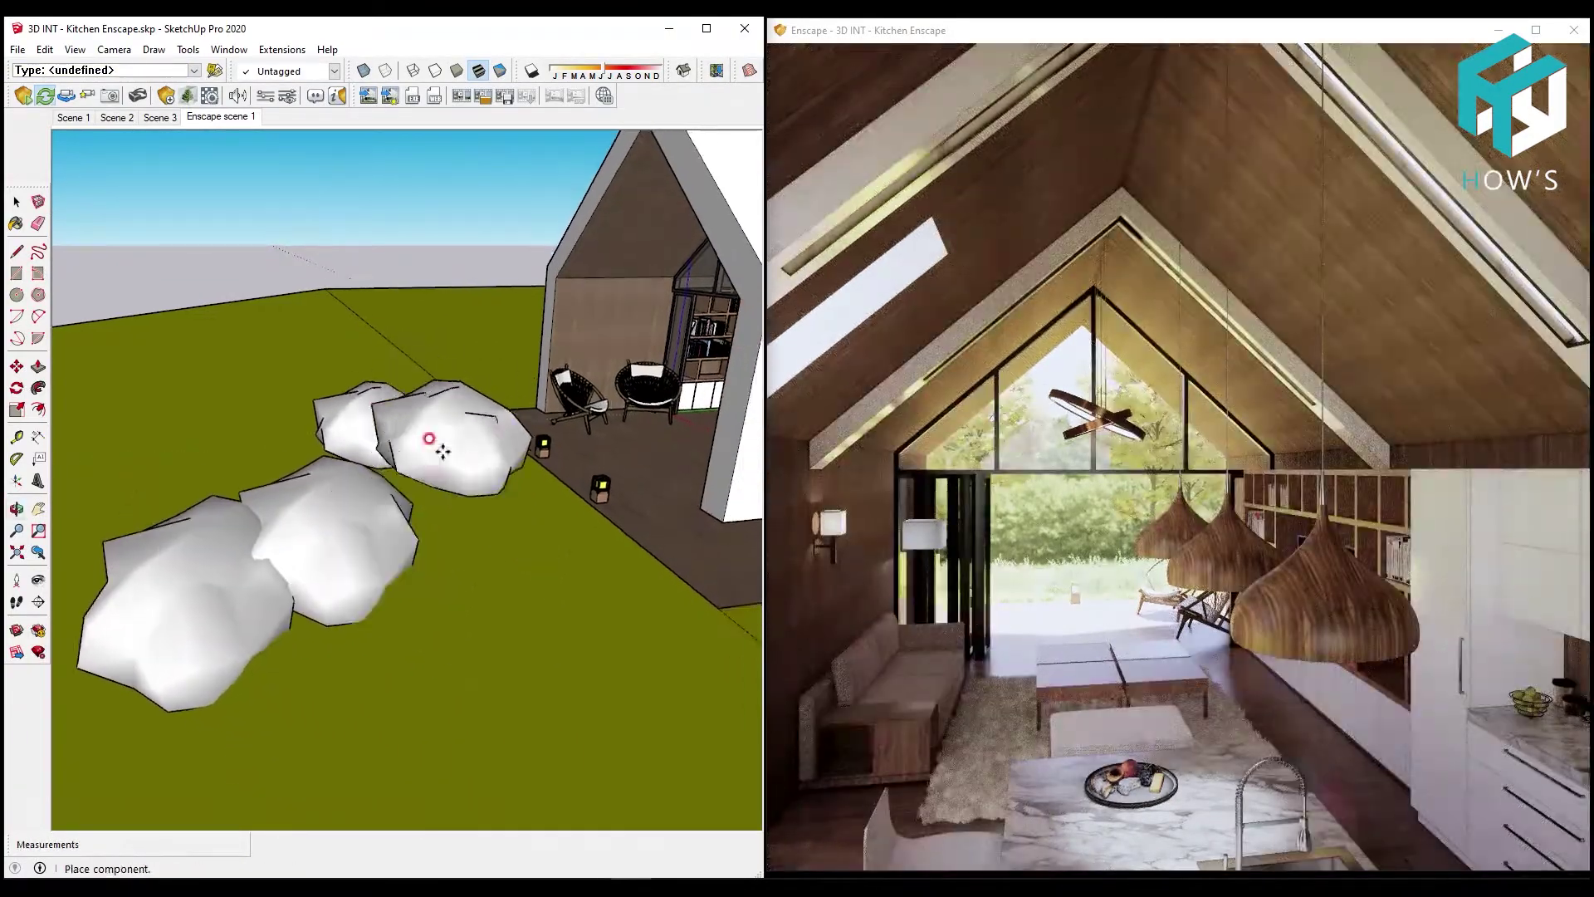
Place a Poppy Flowers patch beside the patio and nudge it slightly lower on the lawn
click(188, 95)
click(469, 548)
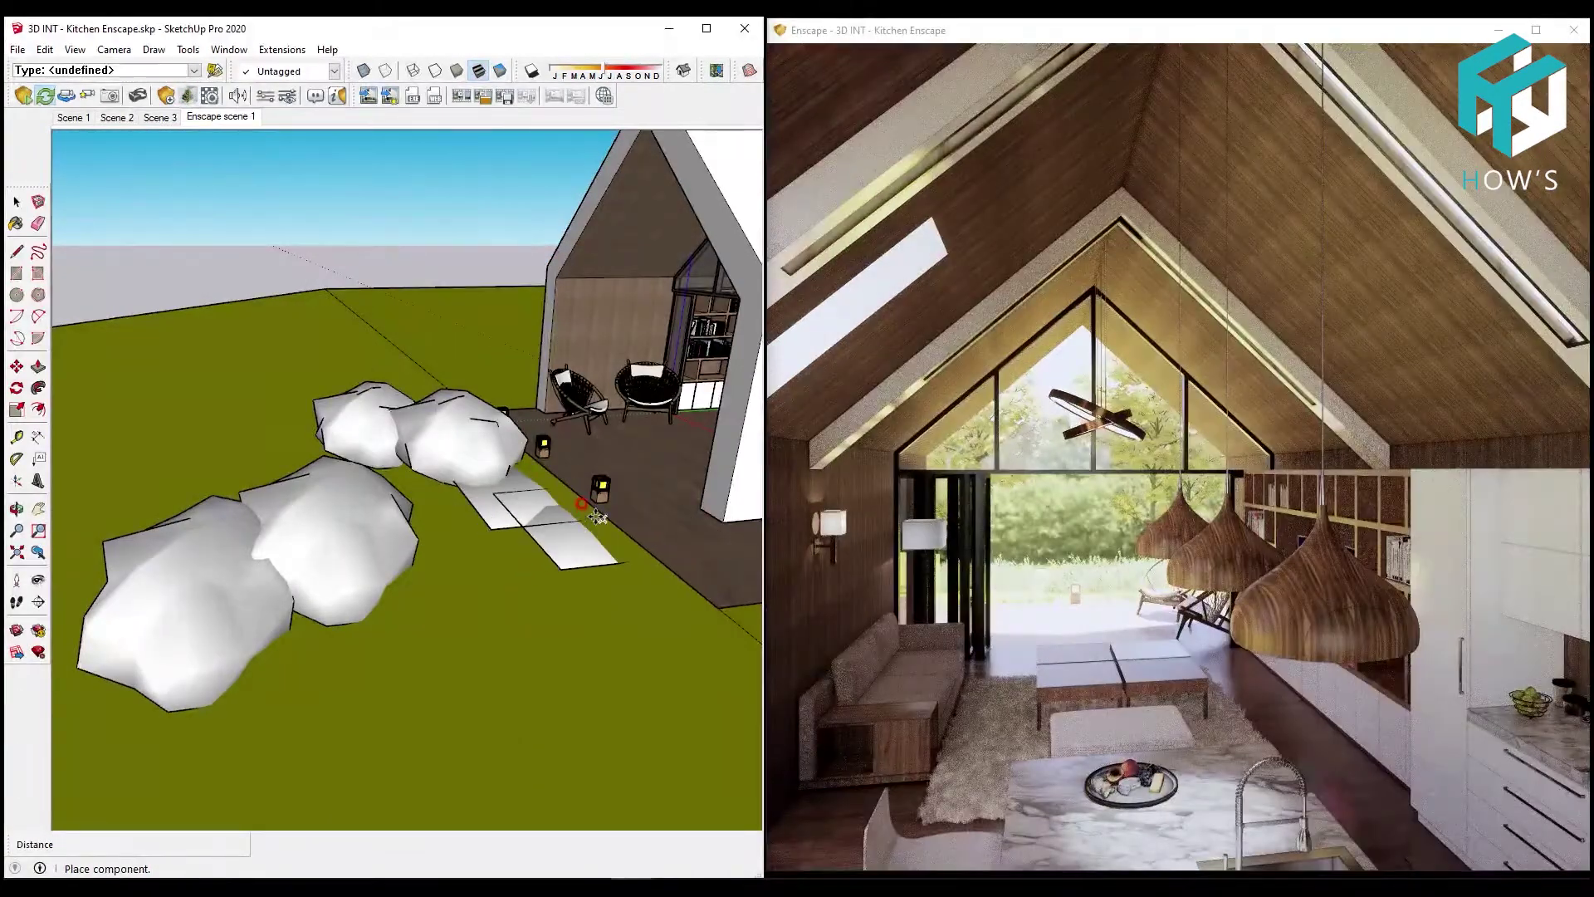
click(585, 530)
key(Escape)
click(544, 552)
click(17, 366)
click(713, 498)
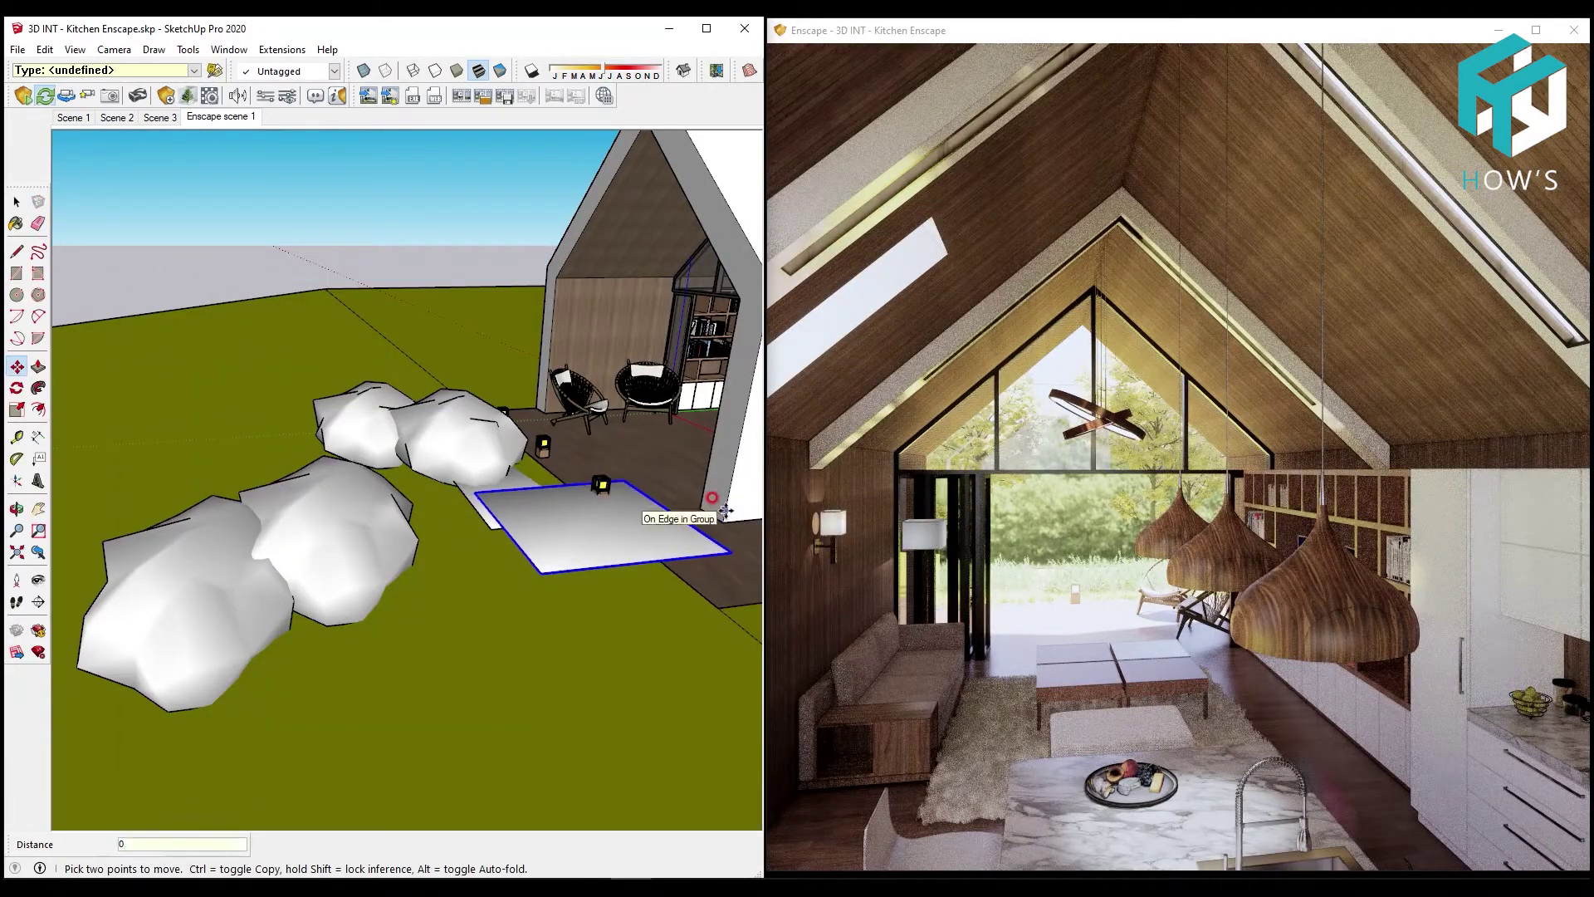
click(724, 510)
key(space)
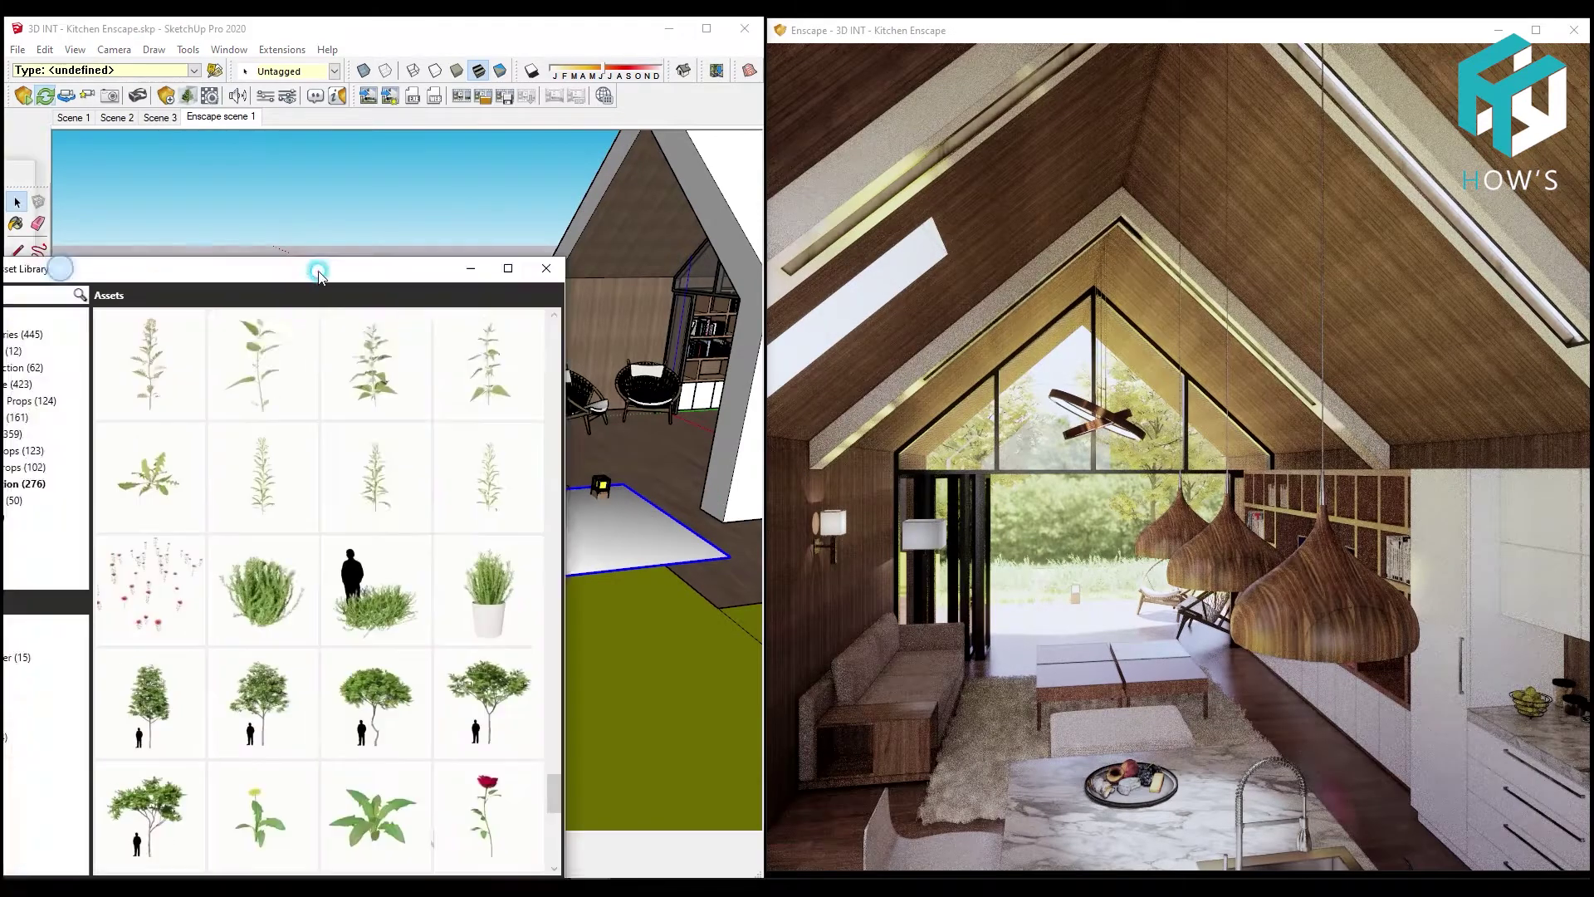
Place the Teddy dog asset on the patio, nudge it into position, then return to Enscape scene 1
click(137, 406)
click(116, 304)
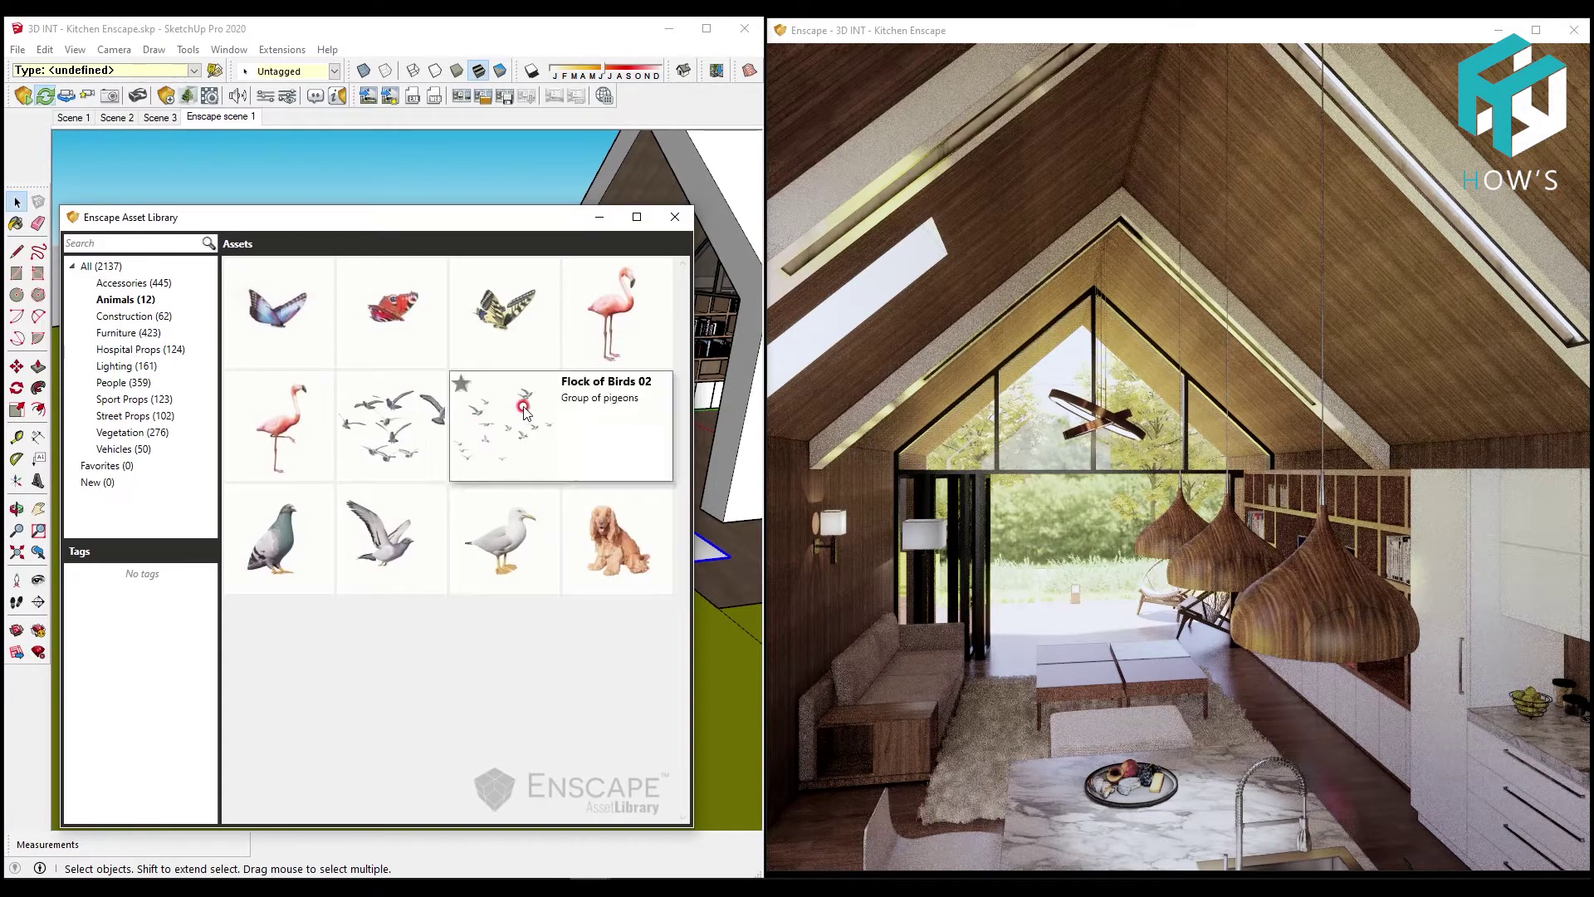
click(627, 541)
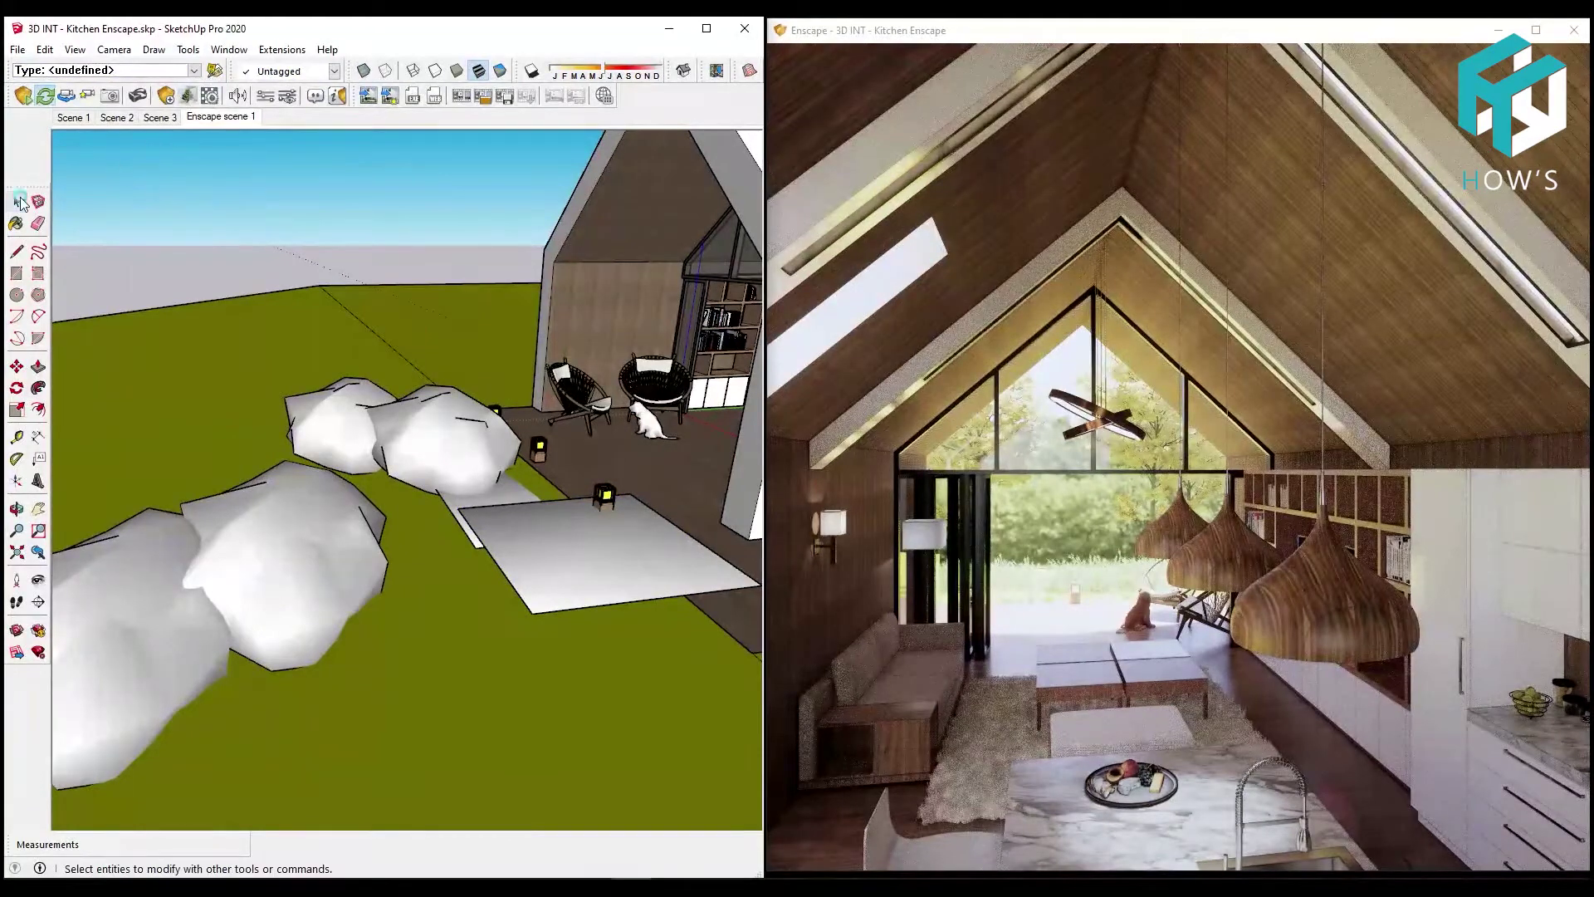
click(18, 202)
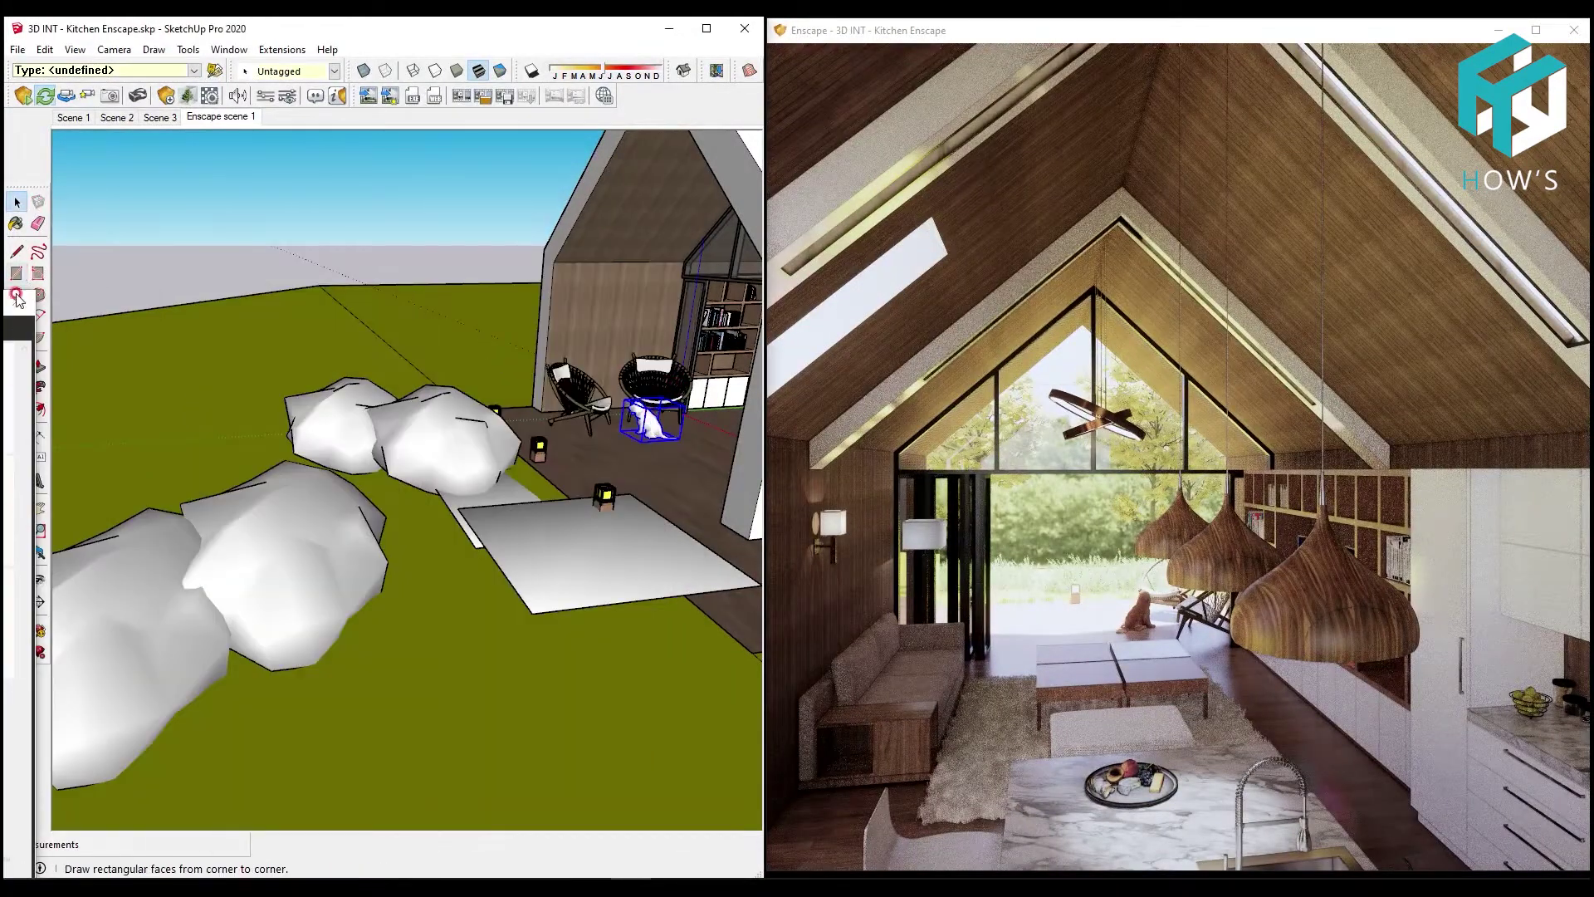
click(17, 366)
click(662, 461)
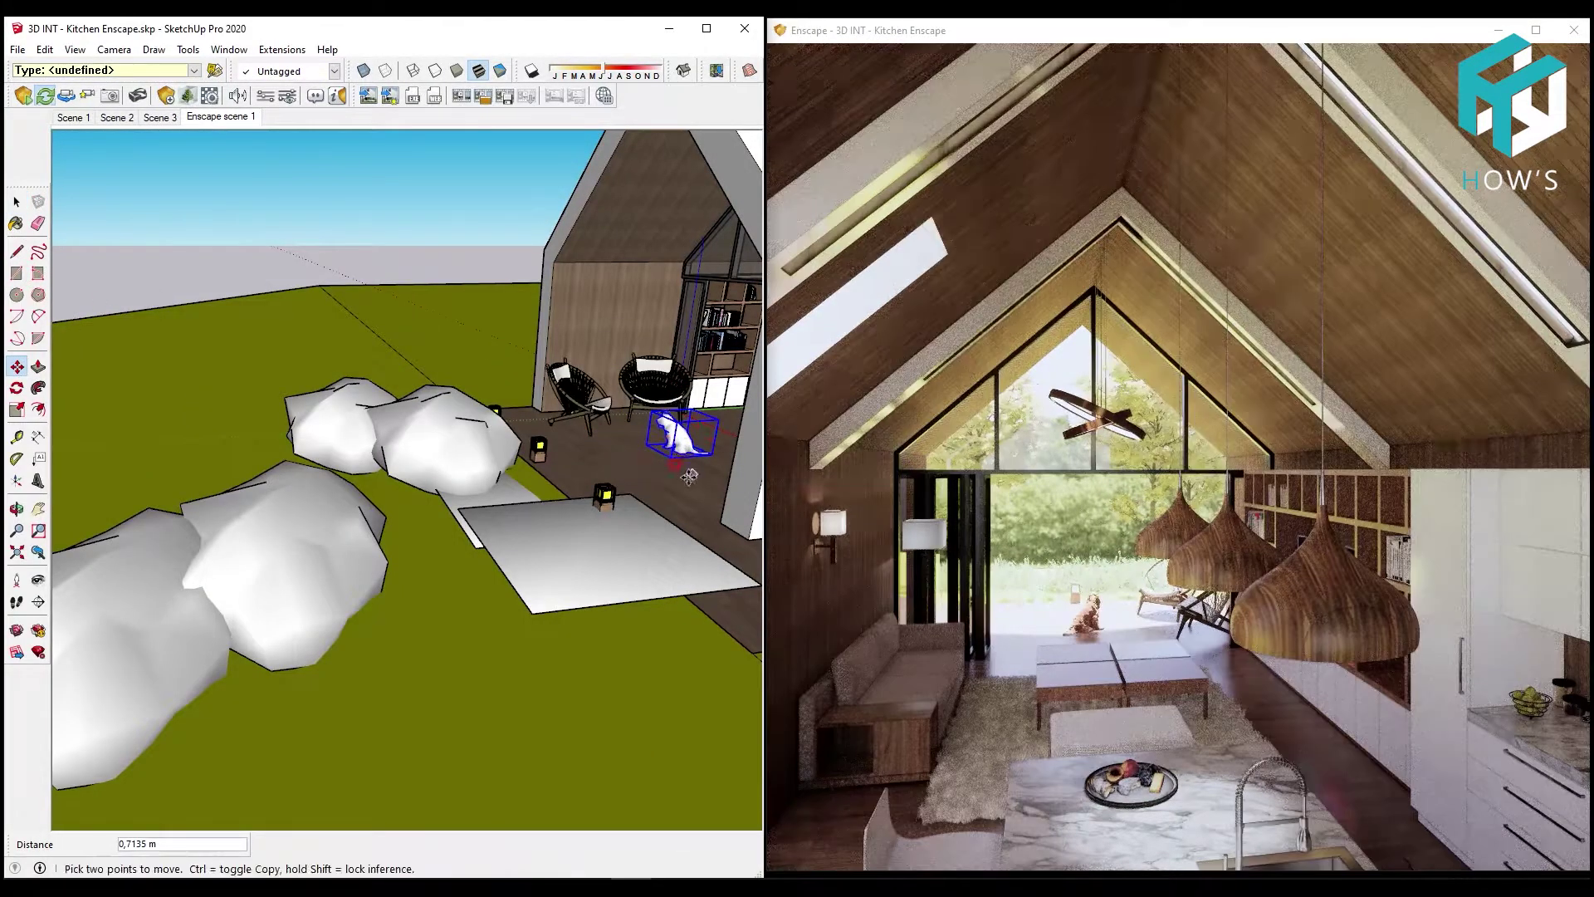
click(696, 498)
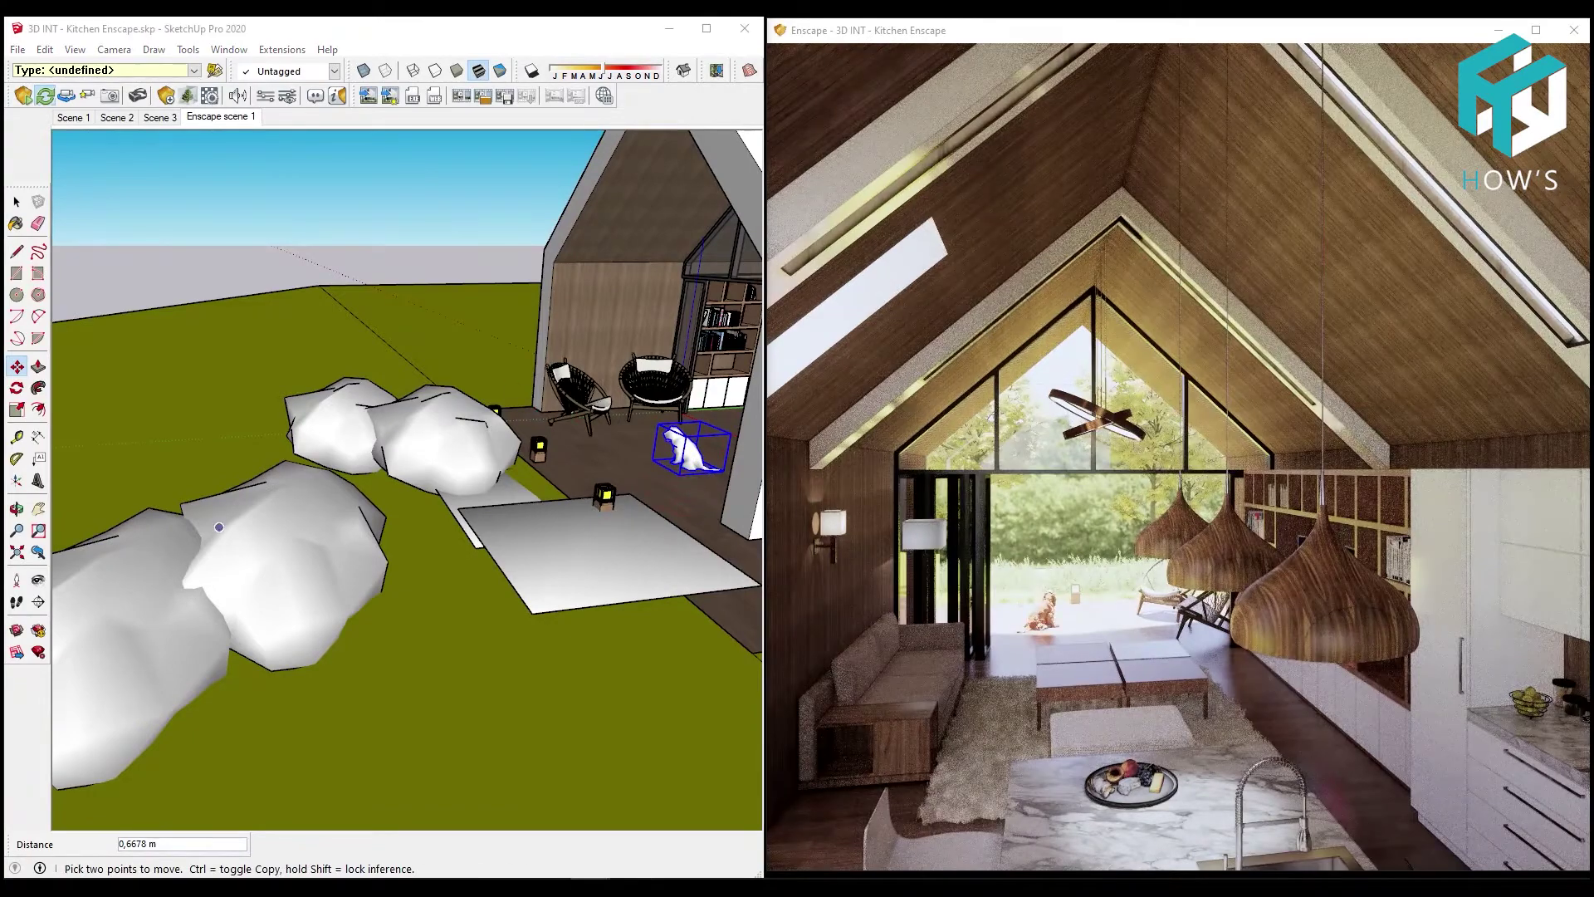
click(233, 116)
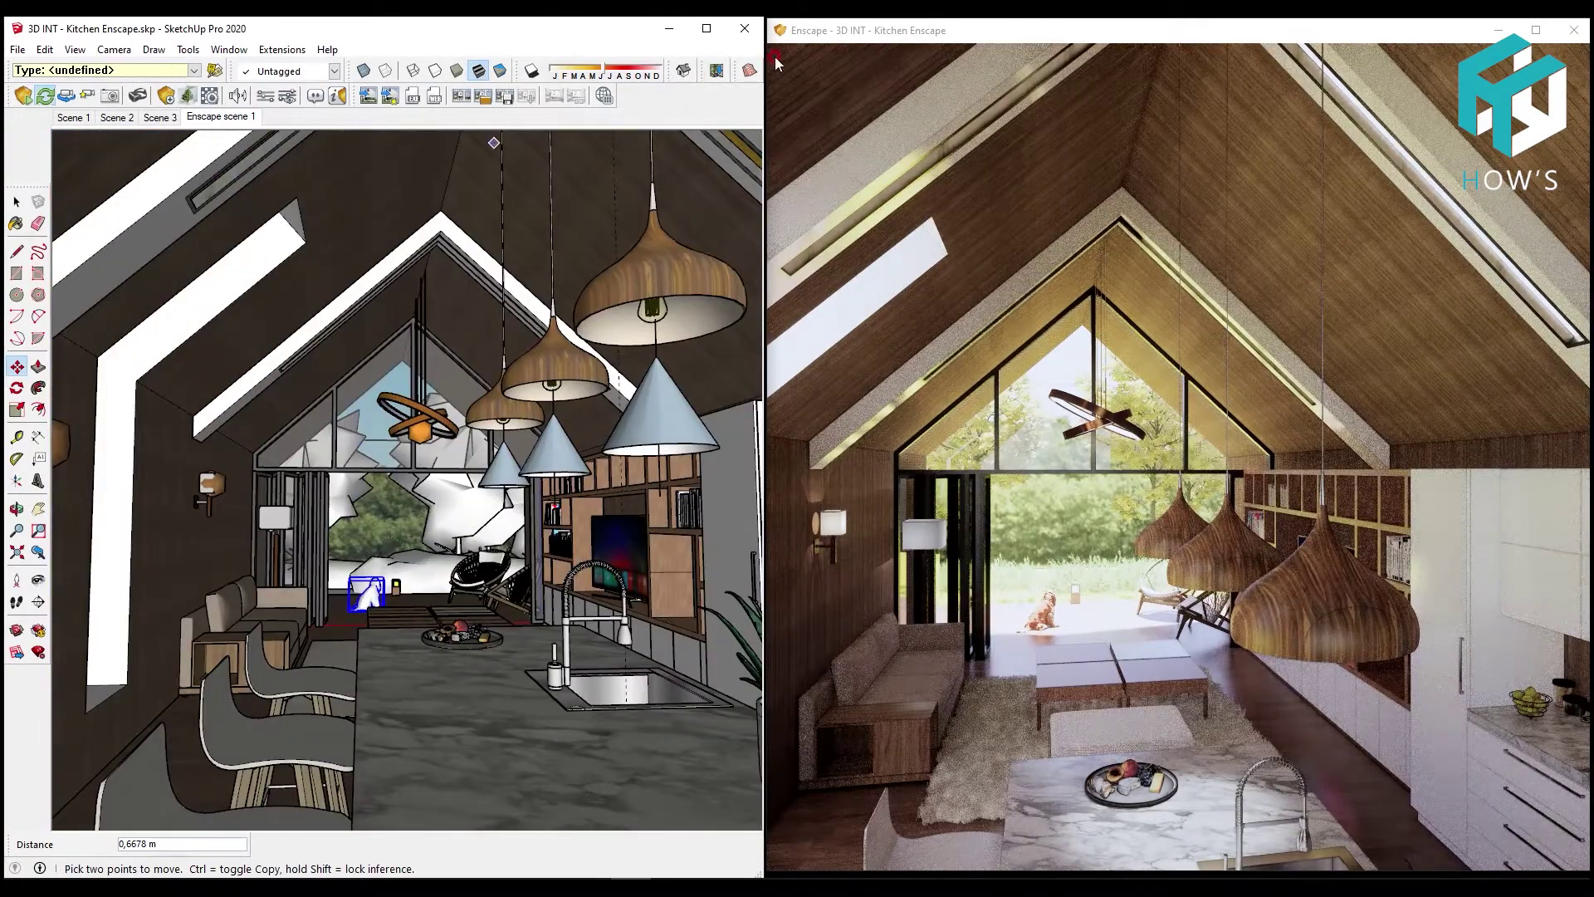
Orbit around the kitchen island and turn the camera toward the living area
key(space)
middle_drag(416, 415, 166, 515)
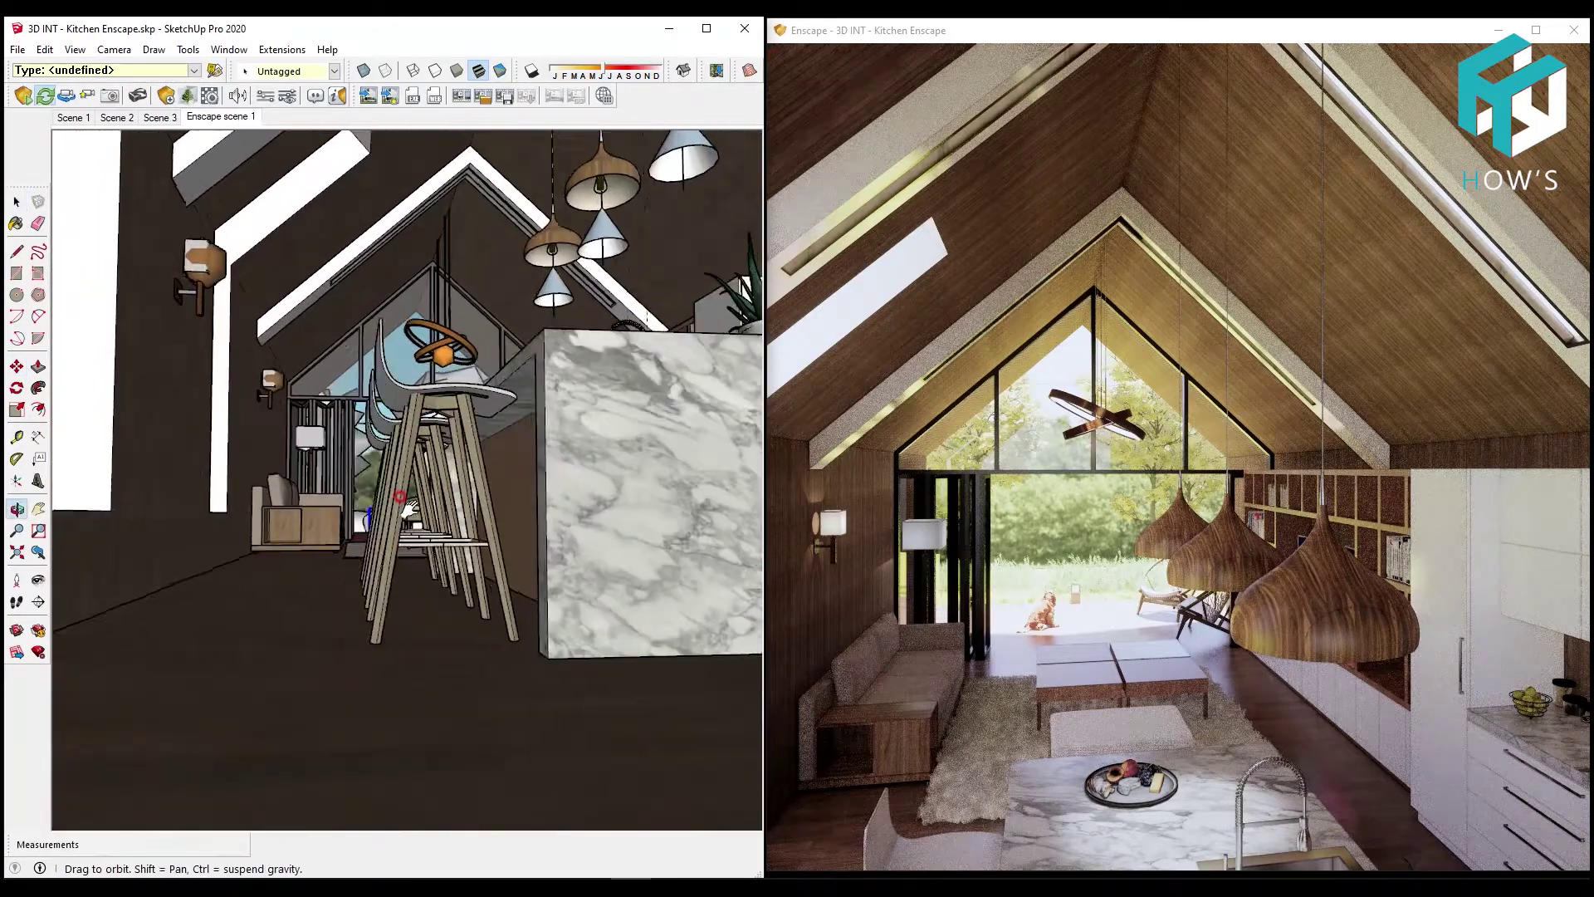
click(38, 580)
drag(196, 748, 465, 197)
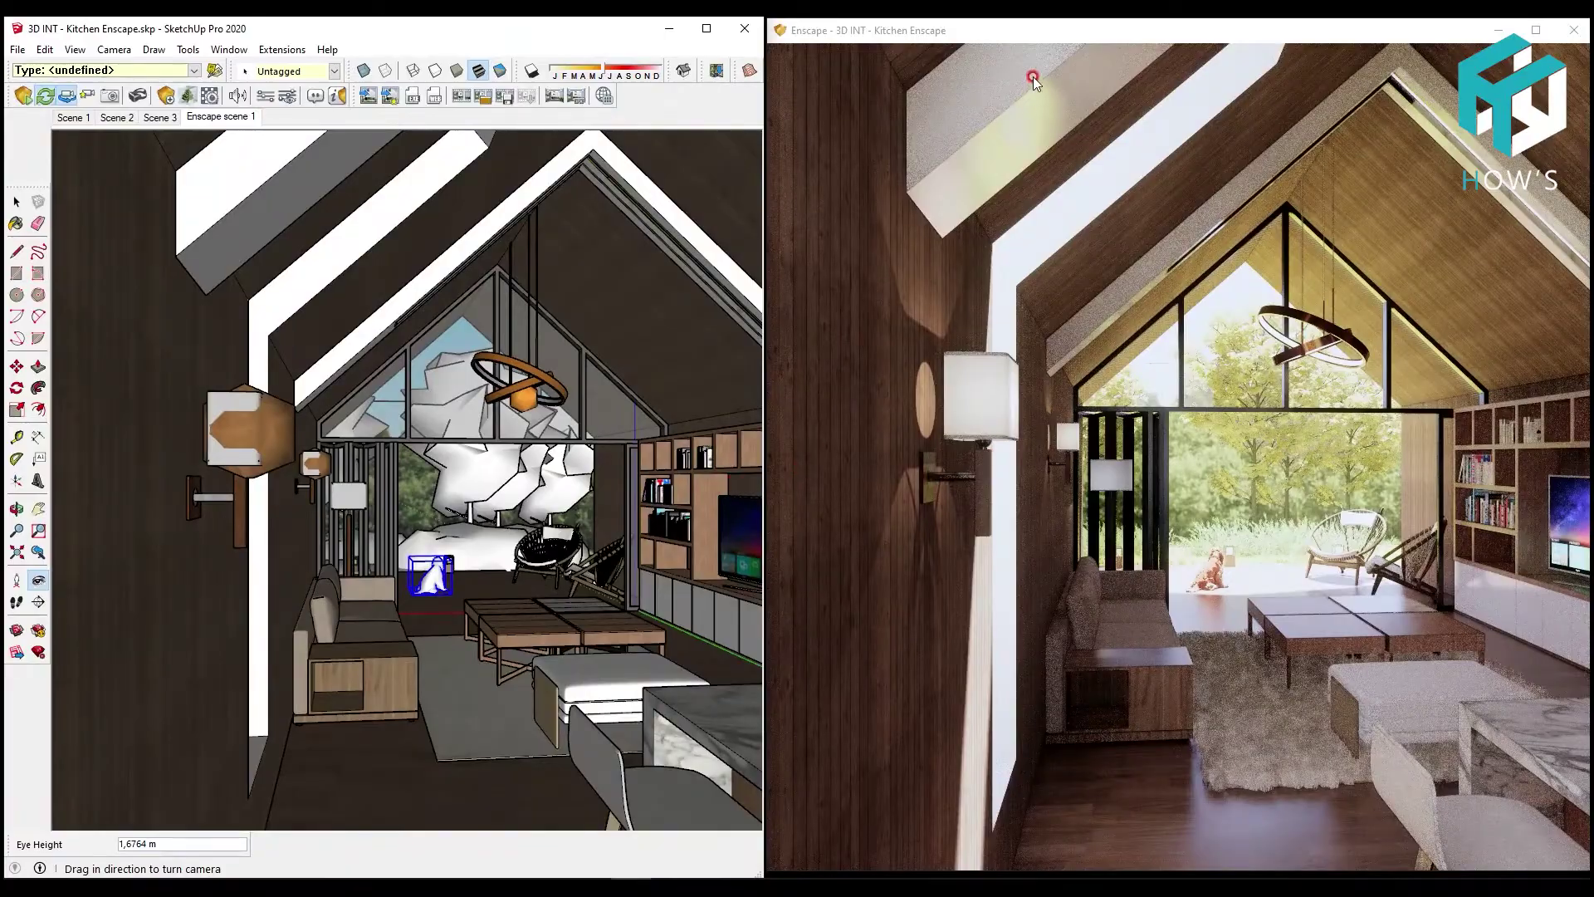
Maximize the Enscape window and steer its camera to frame the kitchen interior
double_click(1032, 31)
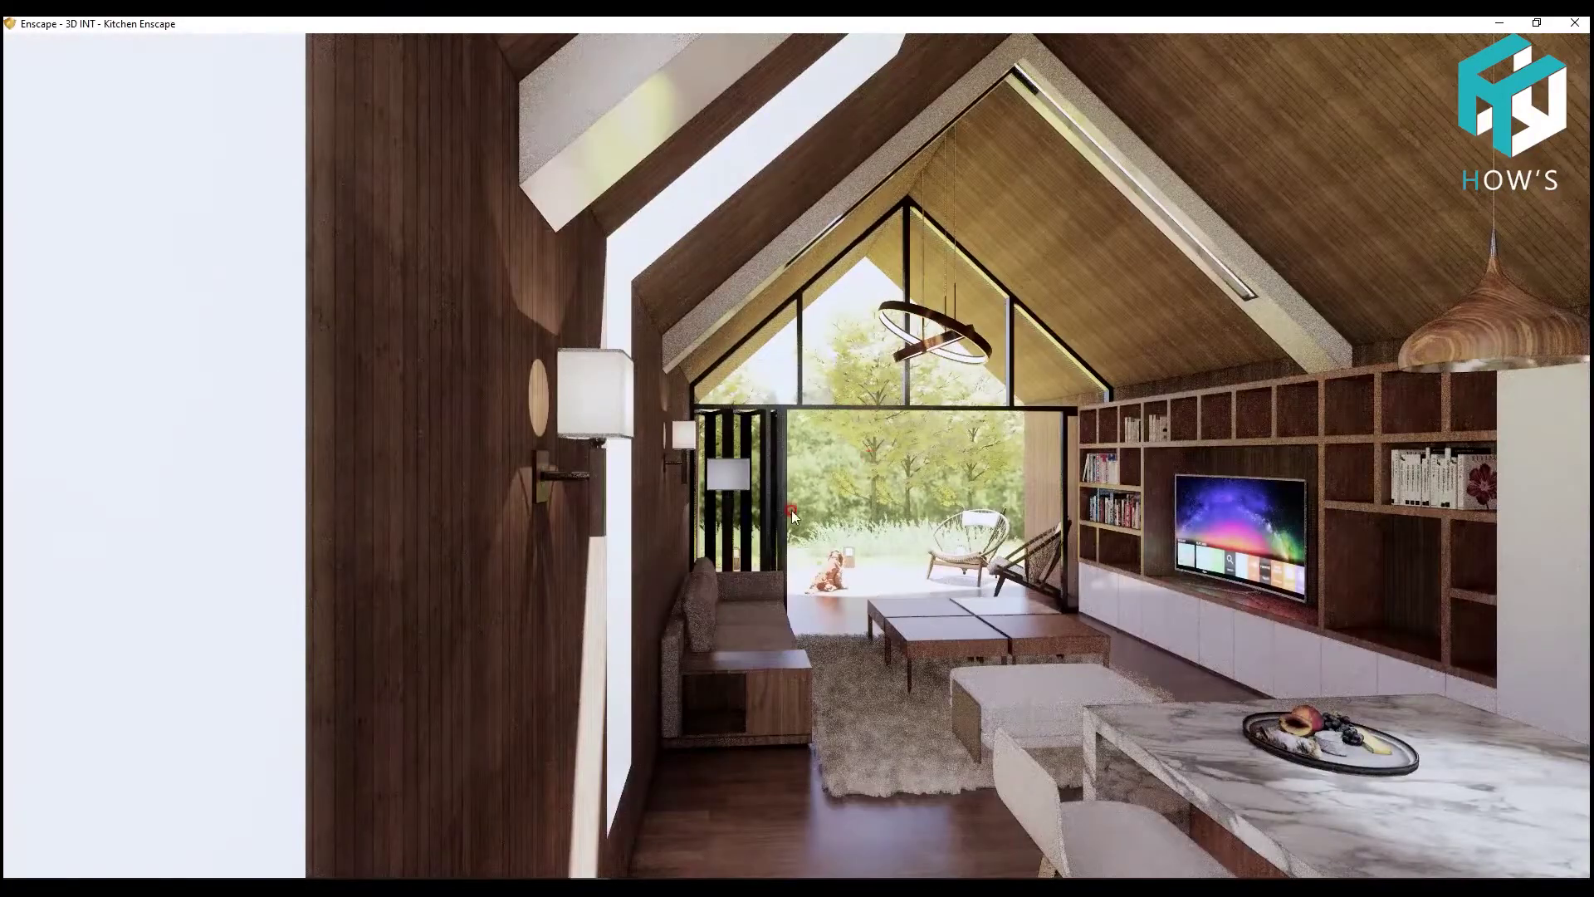
mouse_move(841, 484)
mouse_down()
mouse_move(955, 486)
mouse_move(705, 544)
mouse_up()
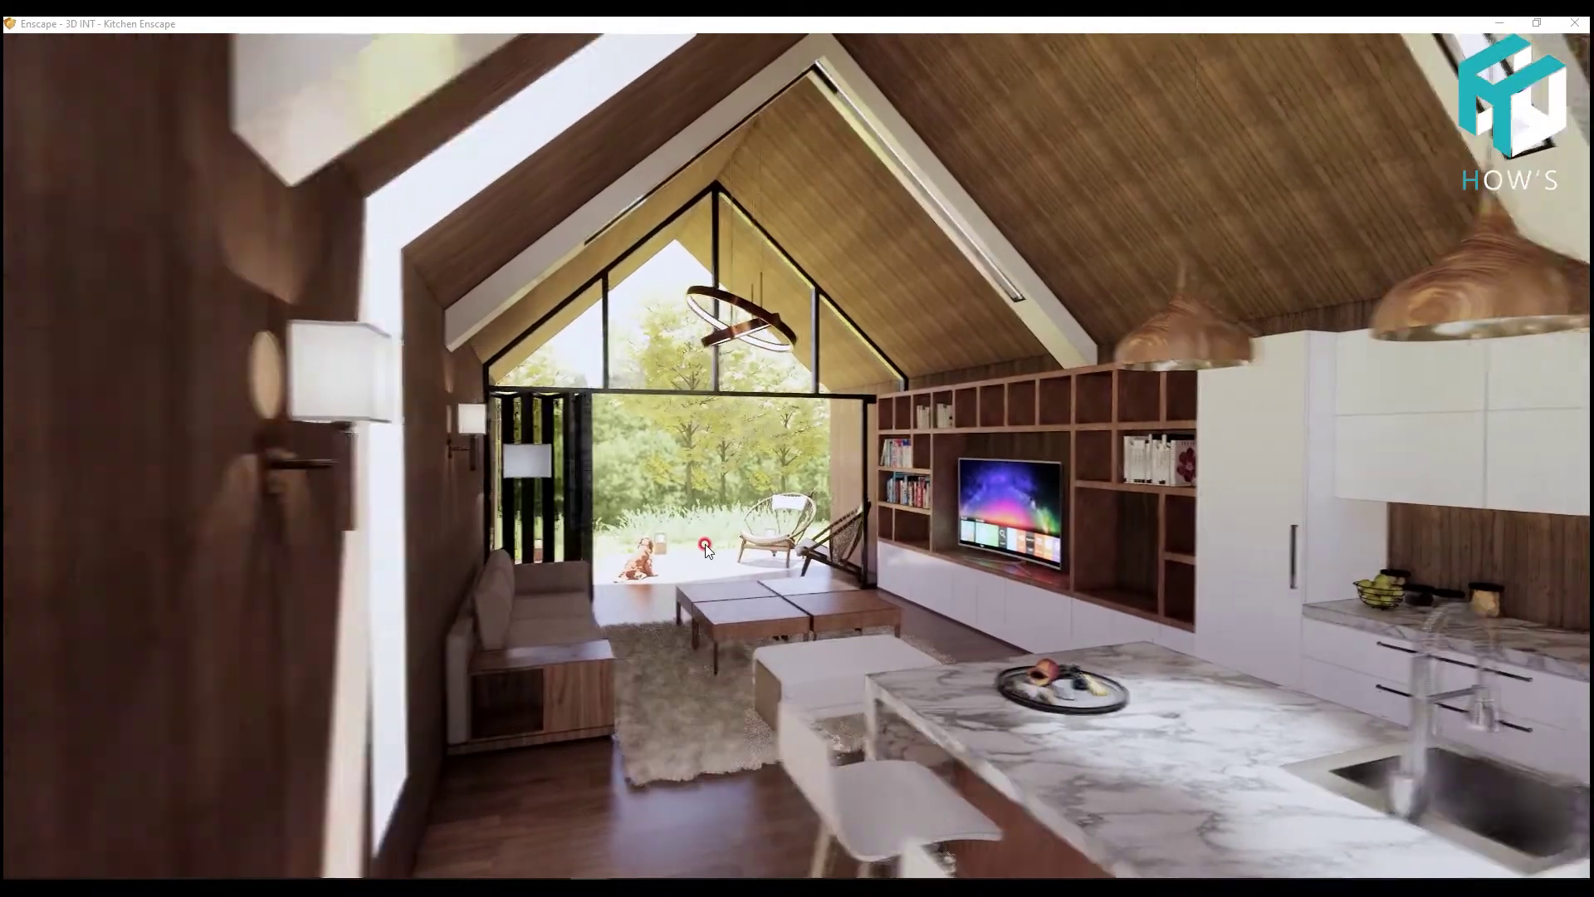
scroll(705, 545, down, 5)
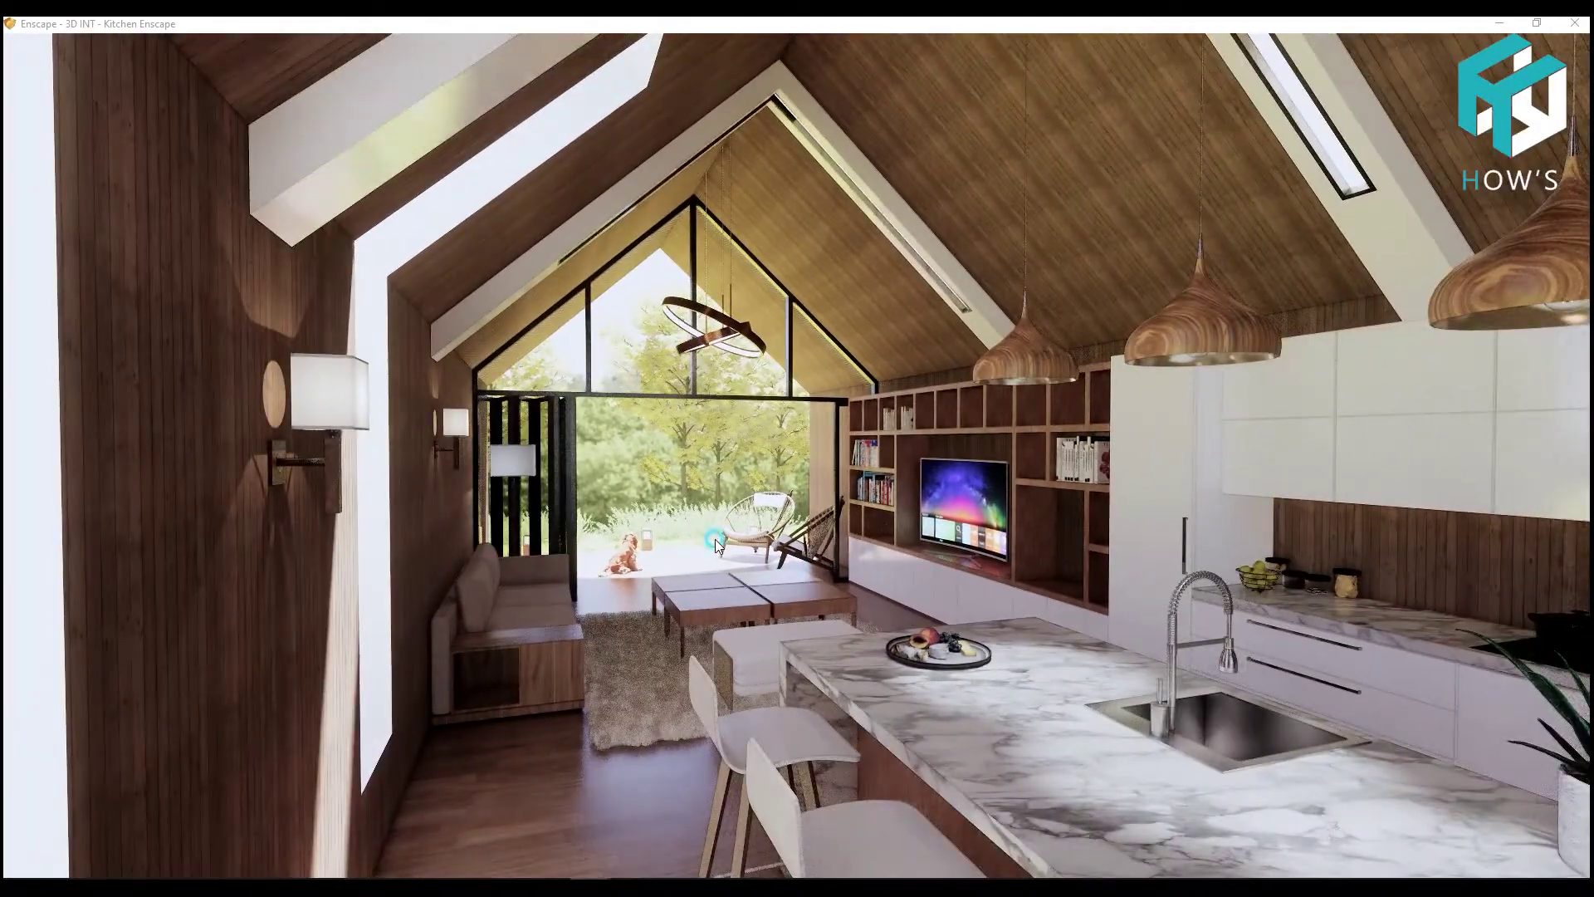
drag(716, 544, 780, 541)
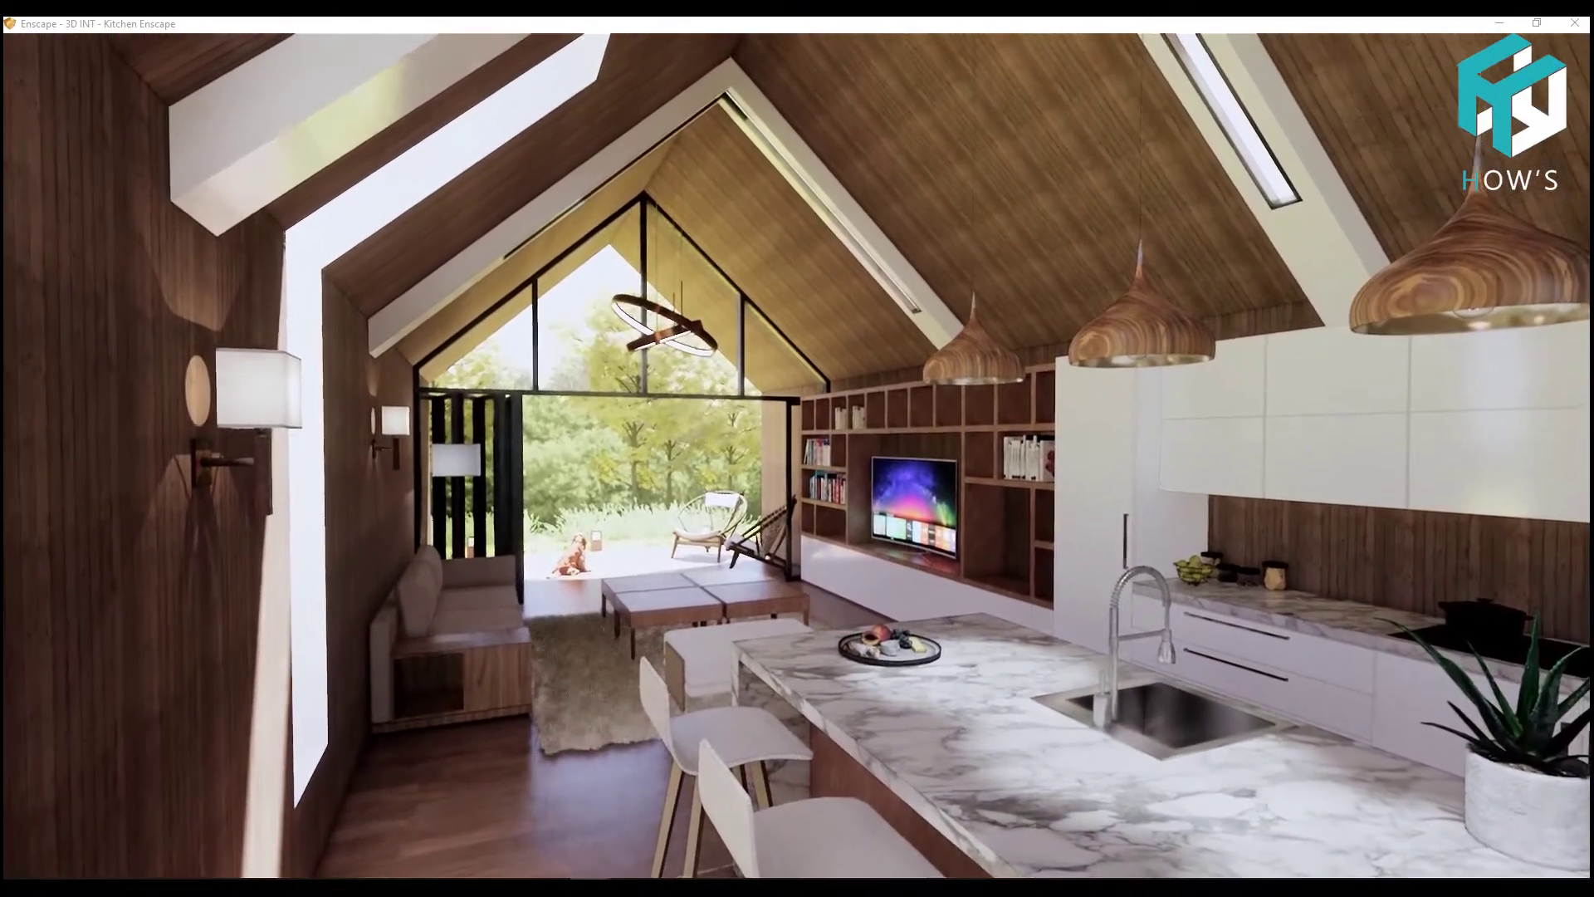
drag(780, 542, 698, 544)
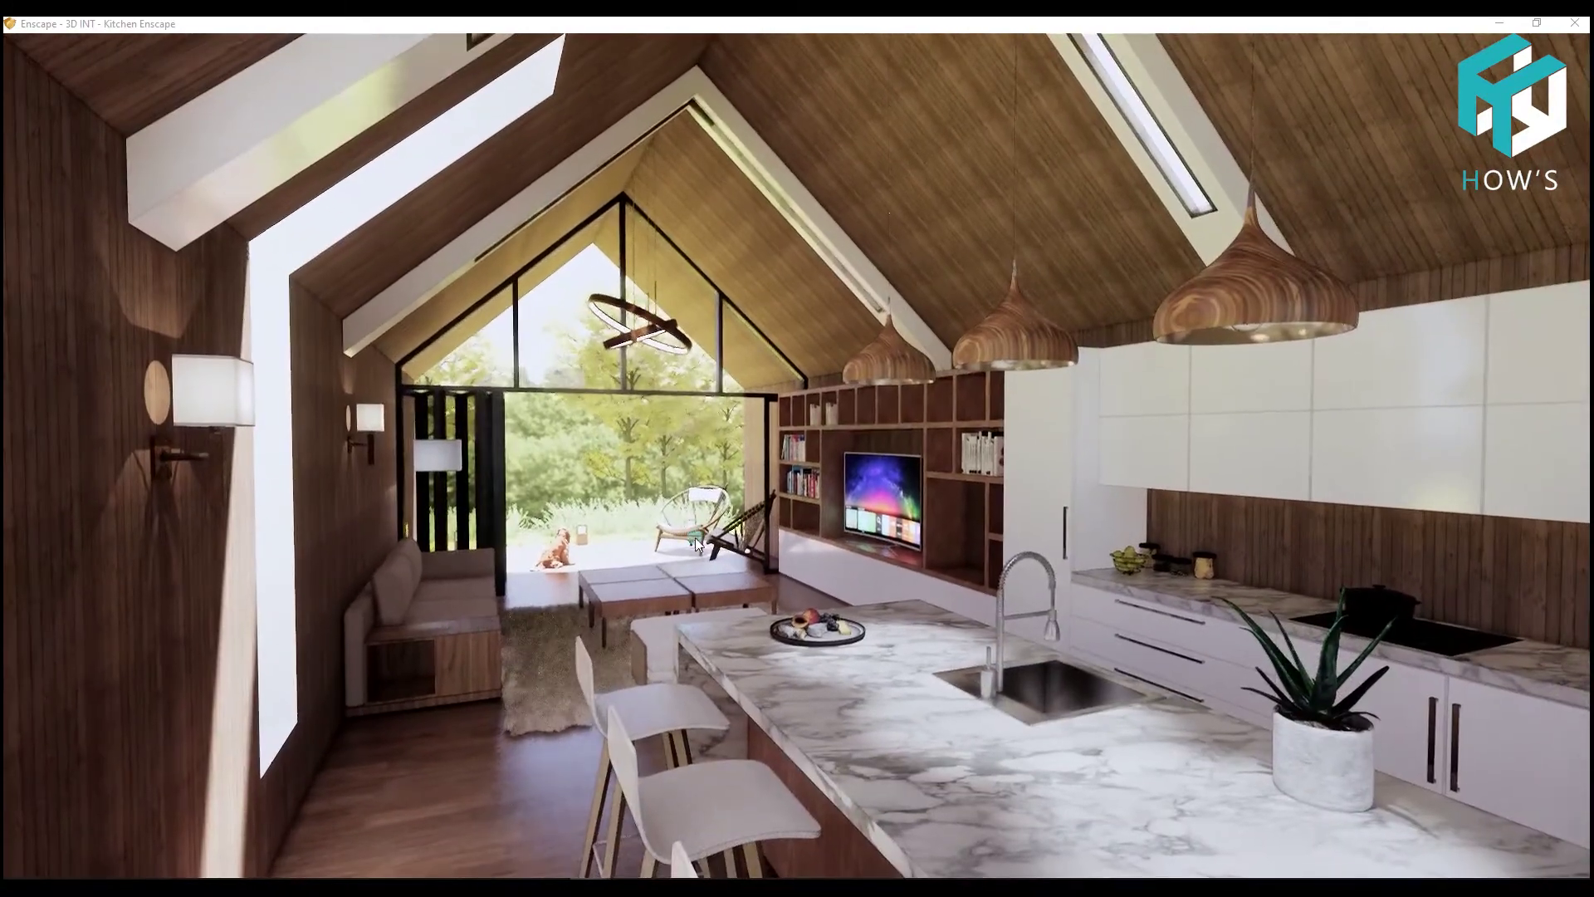
click(339, 390)
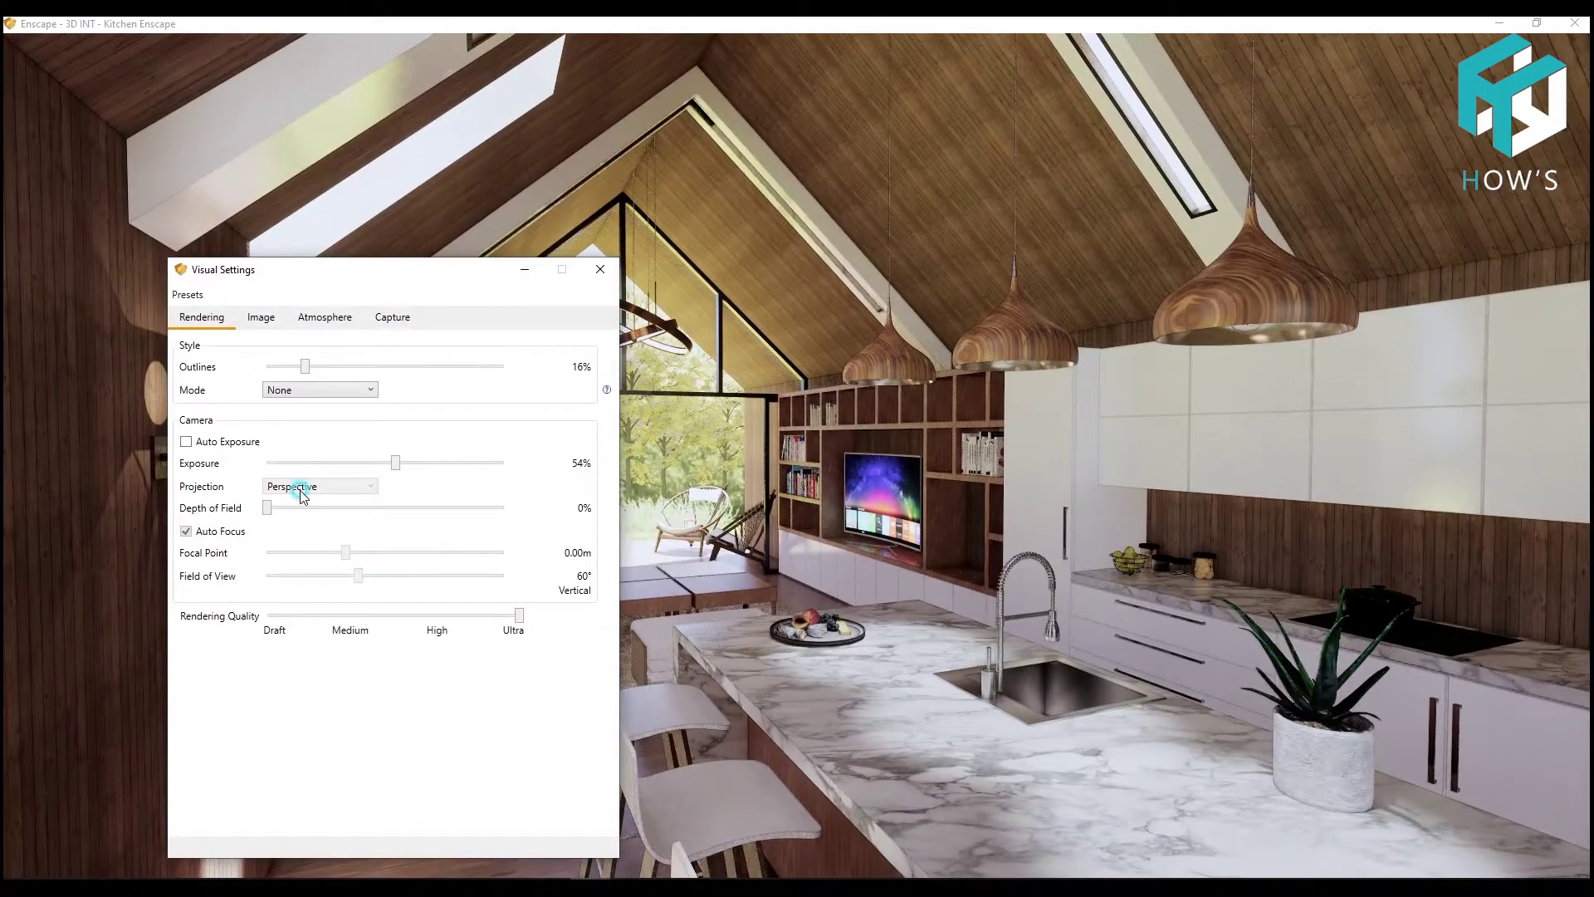
Frame a wide full-screen render down the island toward the gable, then start saving it as Enscape scene 2
key(alt+Tab)
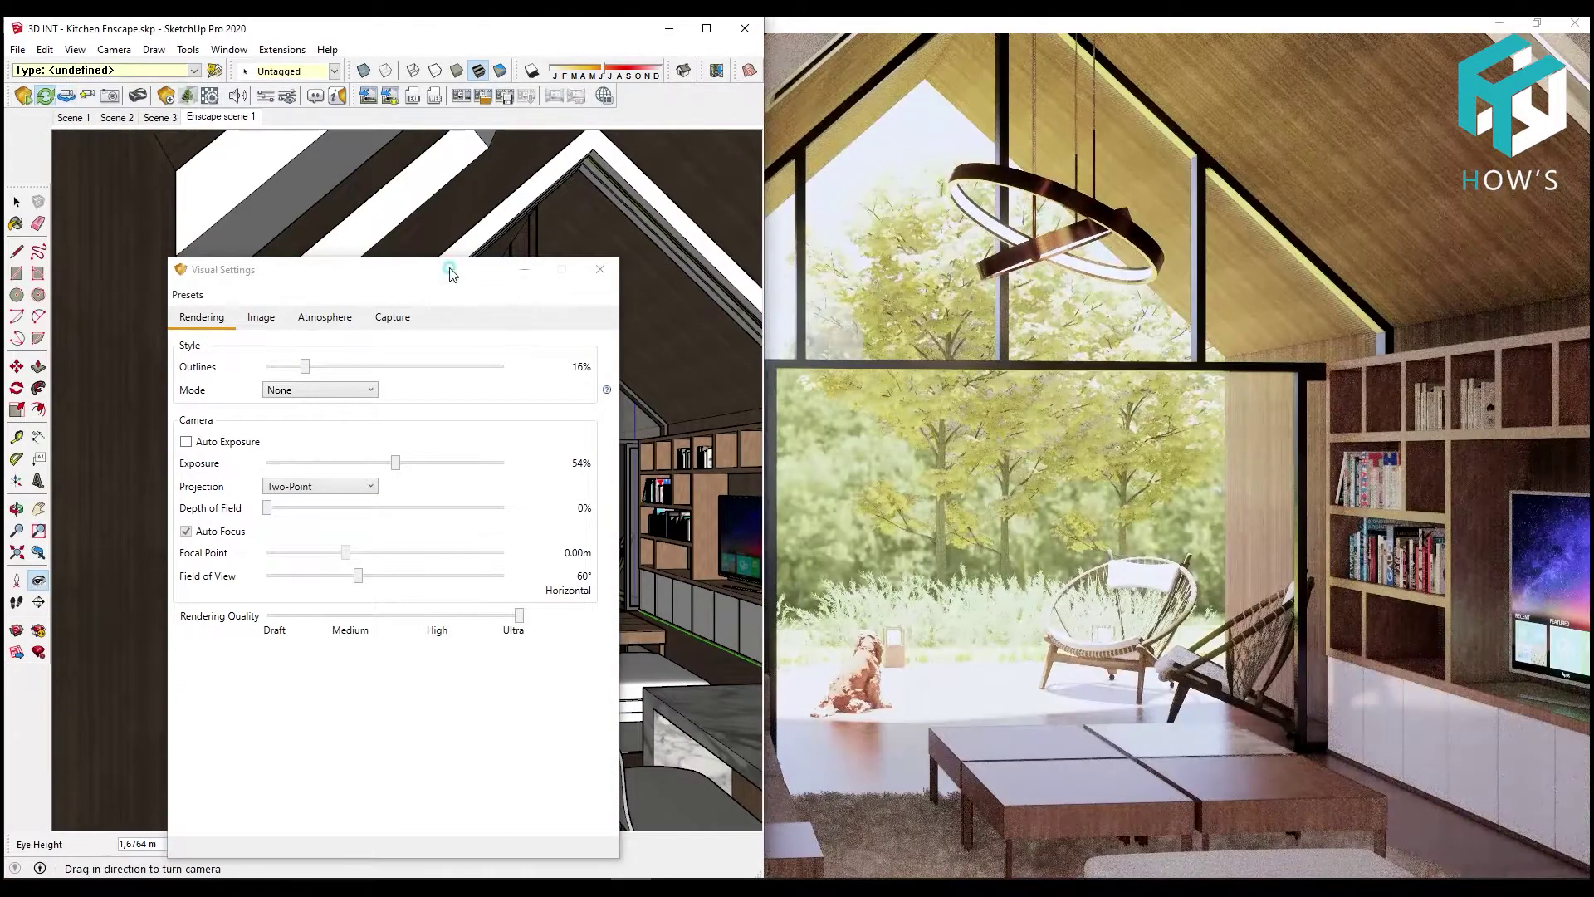
click(484, 804)
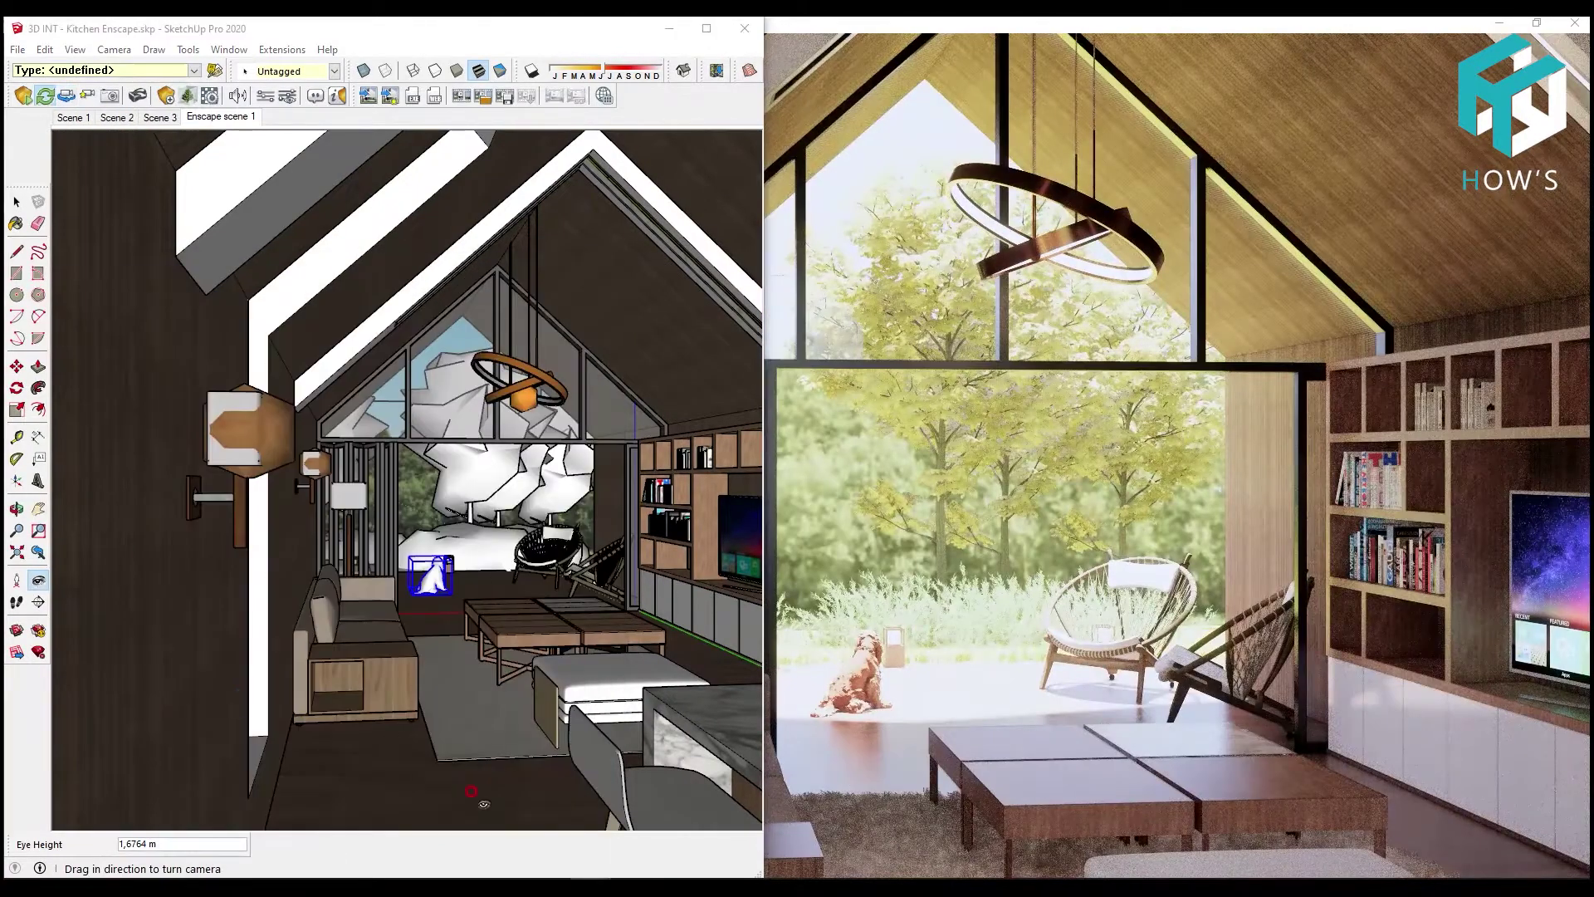
click(1158, 37)
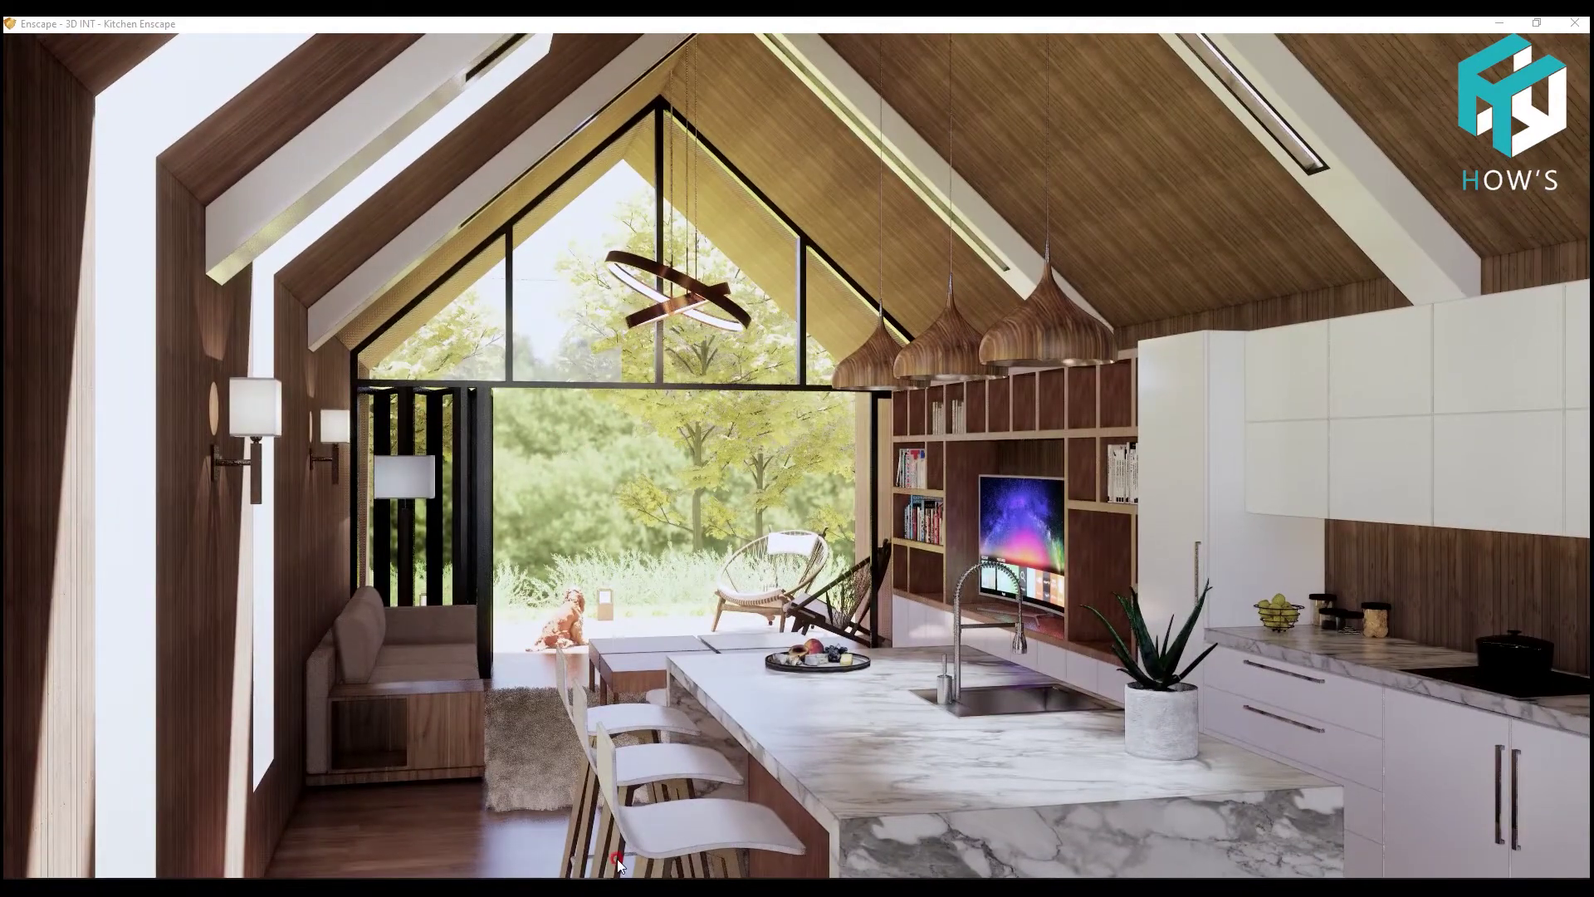
key(alt+Tab)
click(218, 99)
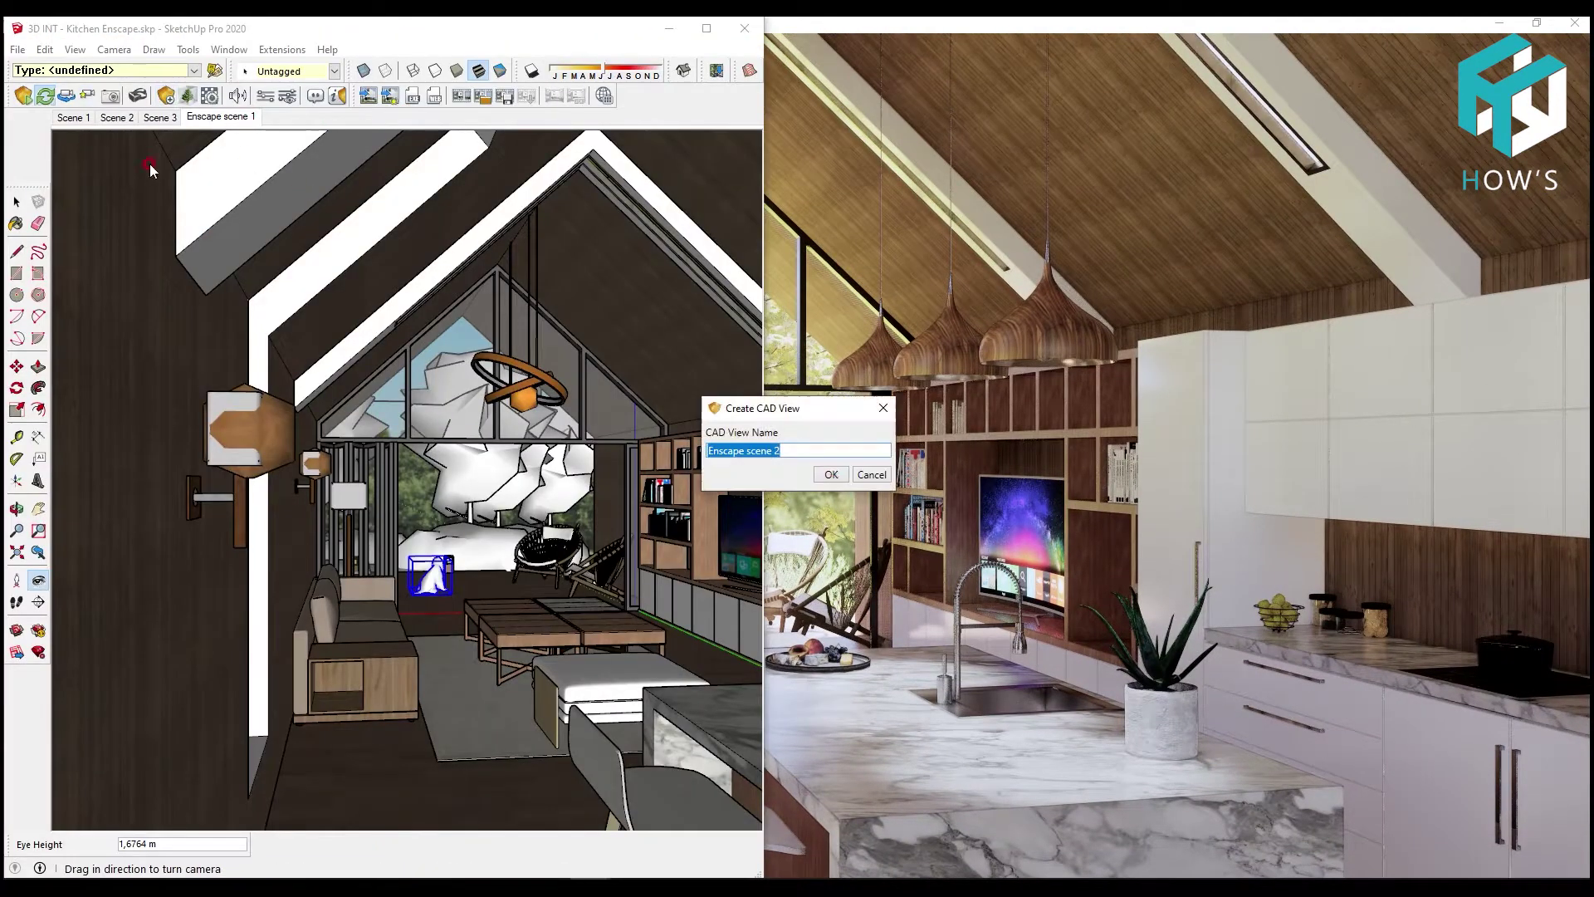
Save the view as Enscape scene 2 and export 001.png into 01 INT - KITCHEN, replacing the old file
click(831, 472)
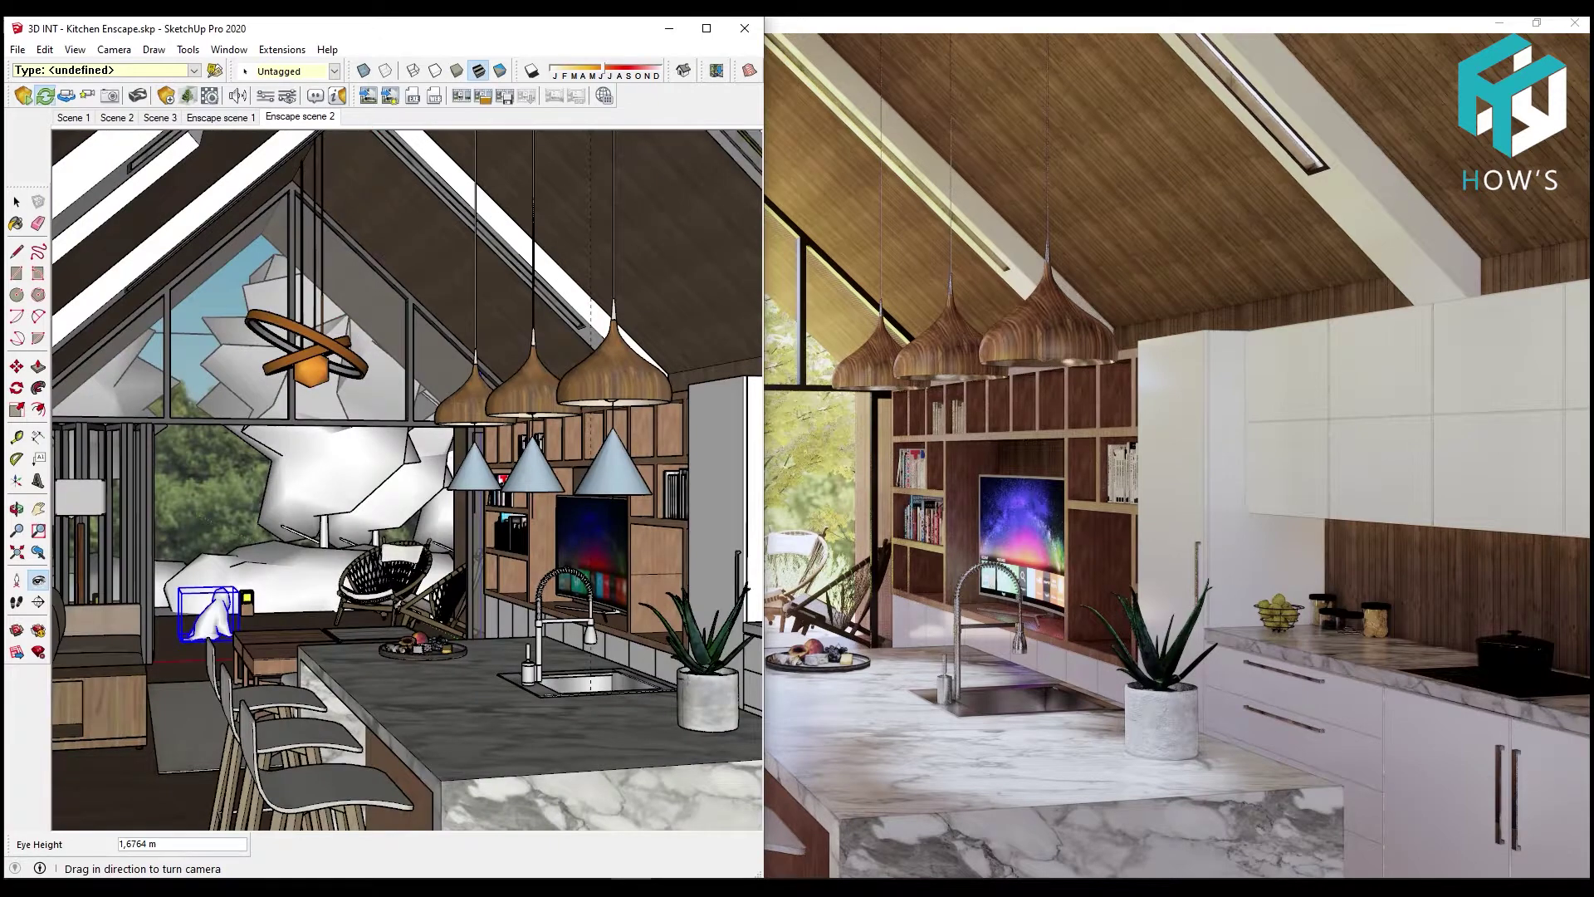
click(316, 232)
click(263, 306)
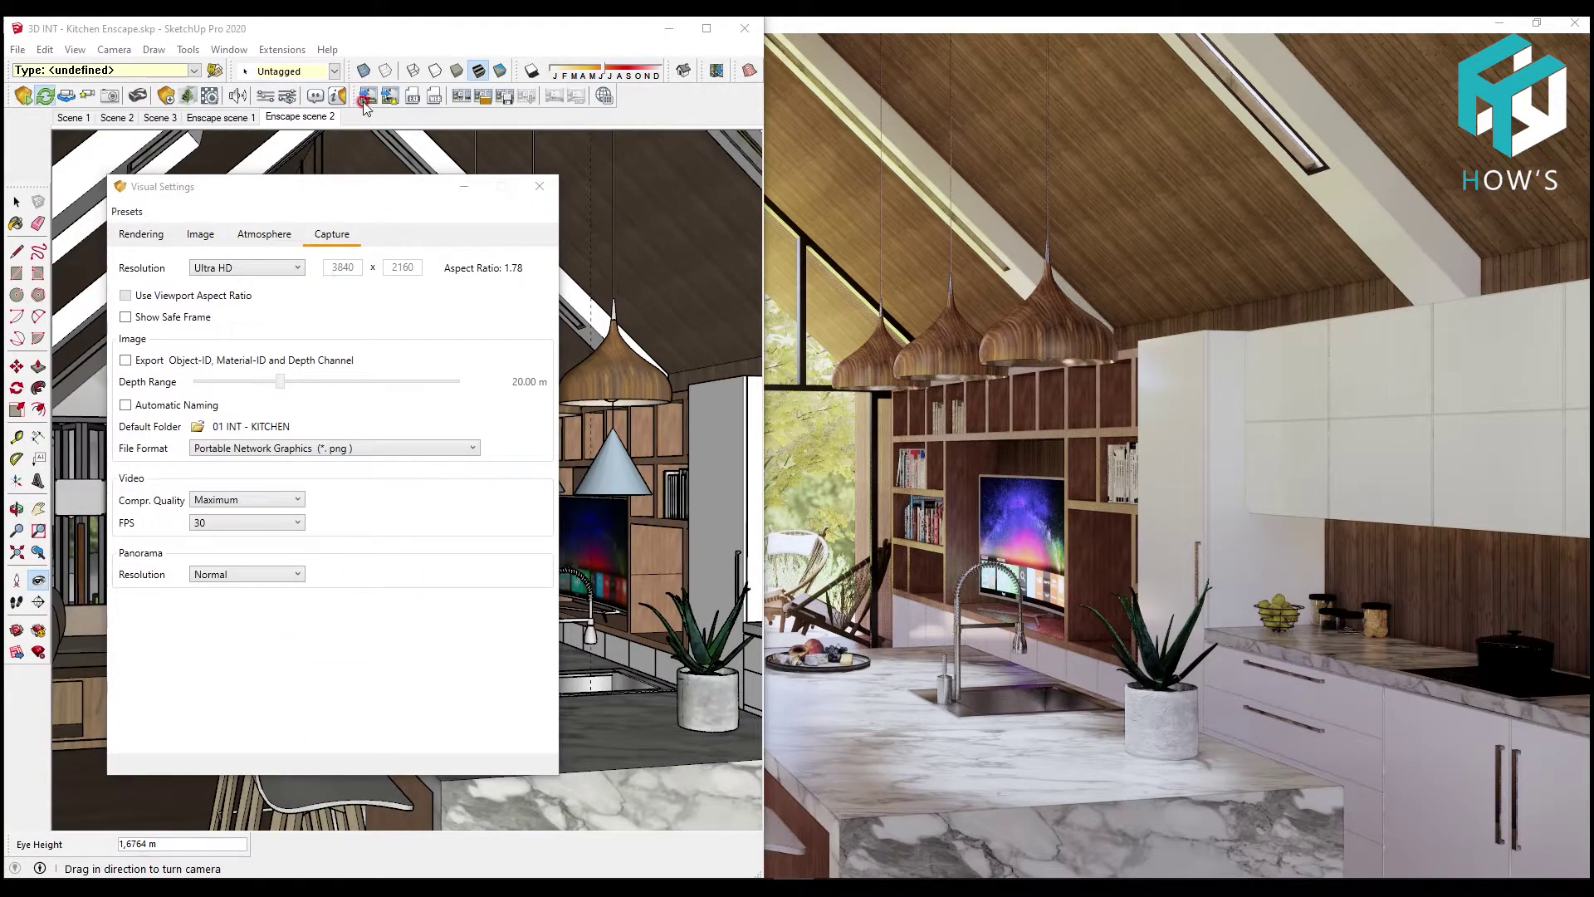
text(001)
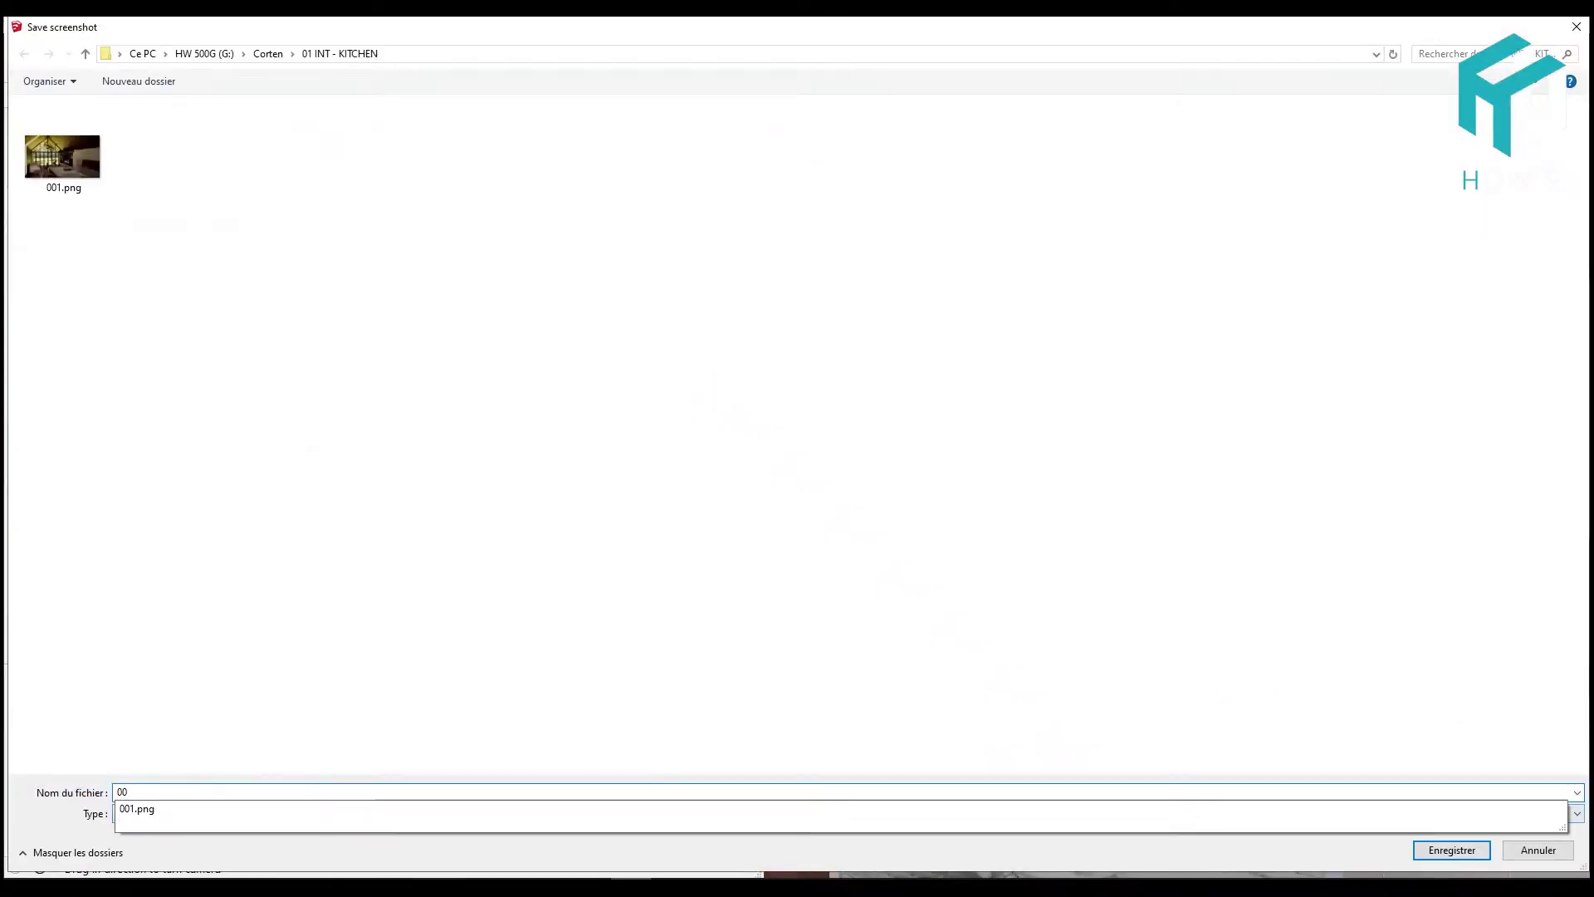
click(379, 819)
click(830, 496)
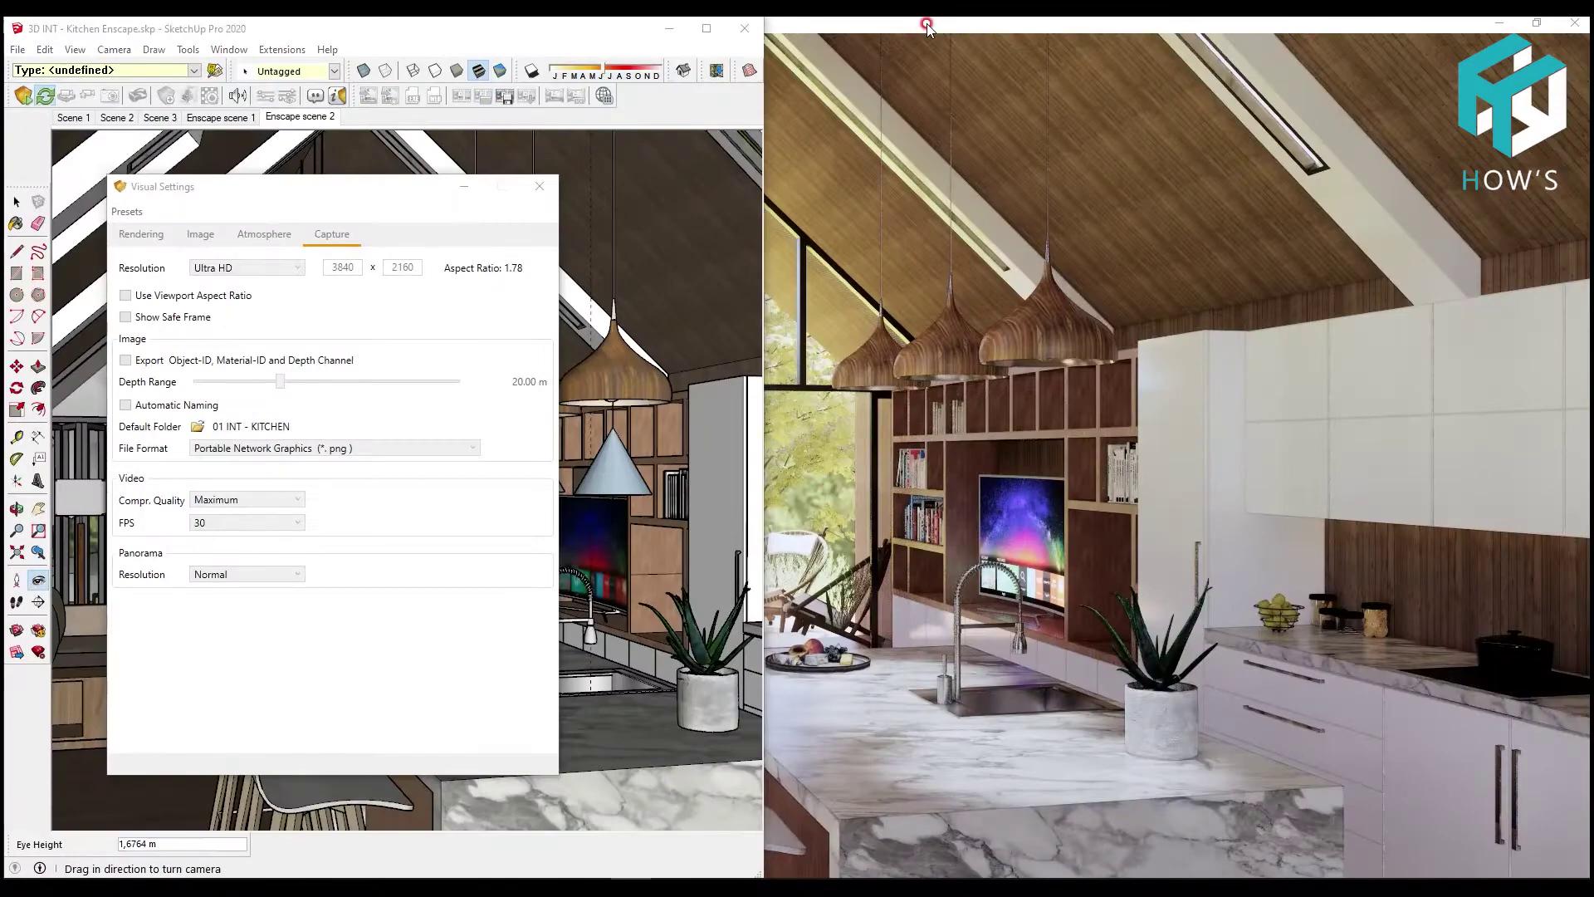
Maximise the Enscape render window to inspect the exported render
double_click(927, 25)
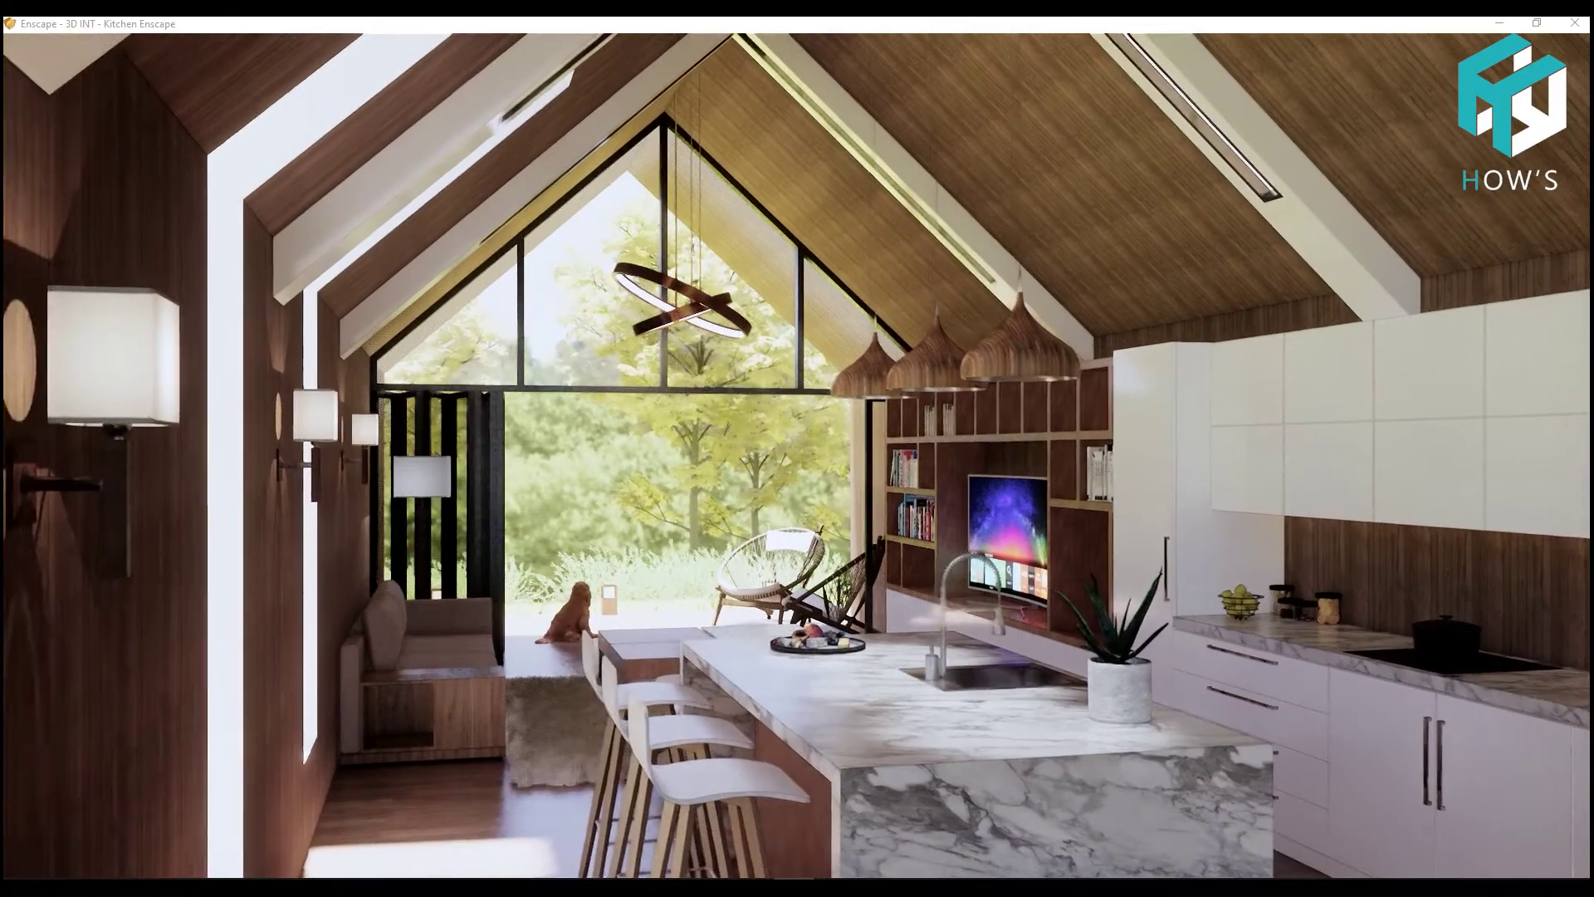
right_click(433, 548)
click(427, 548)
right_click(419, 546)
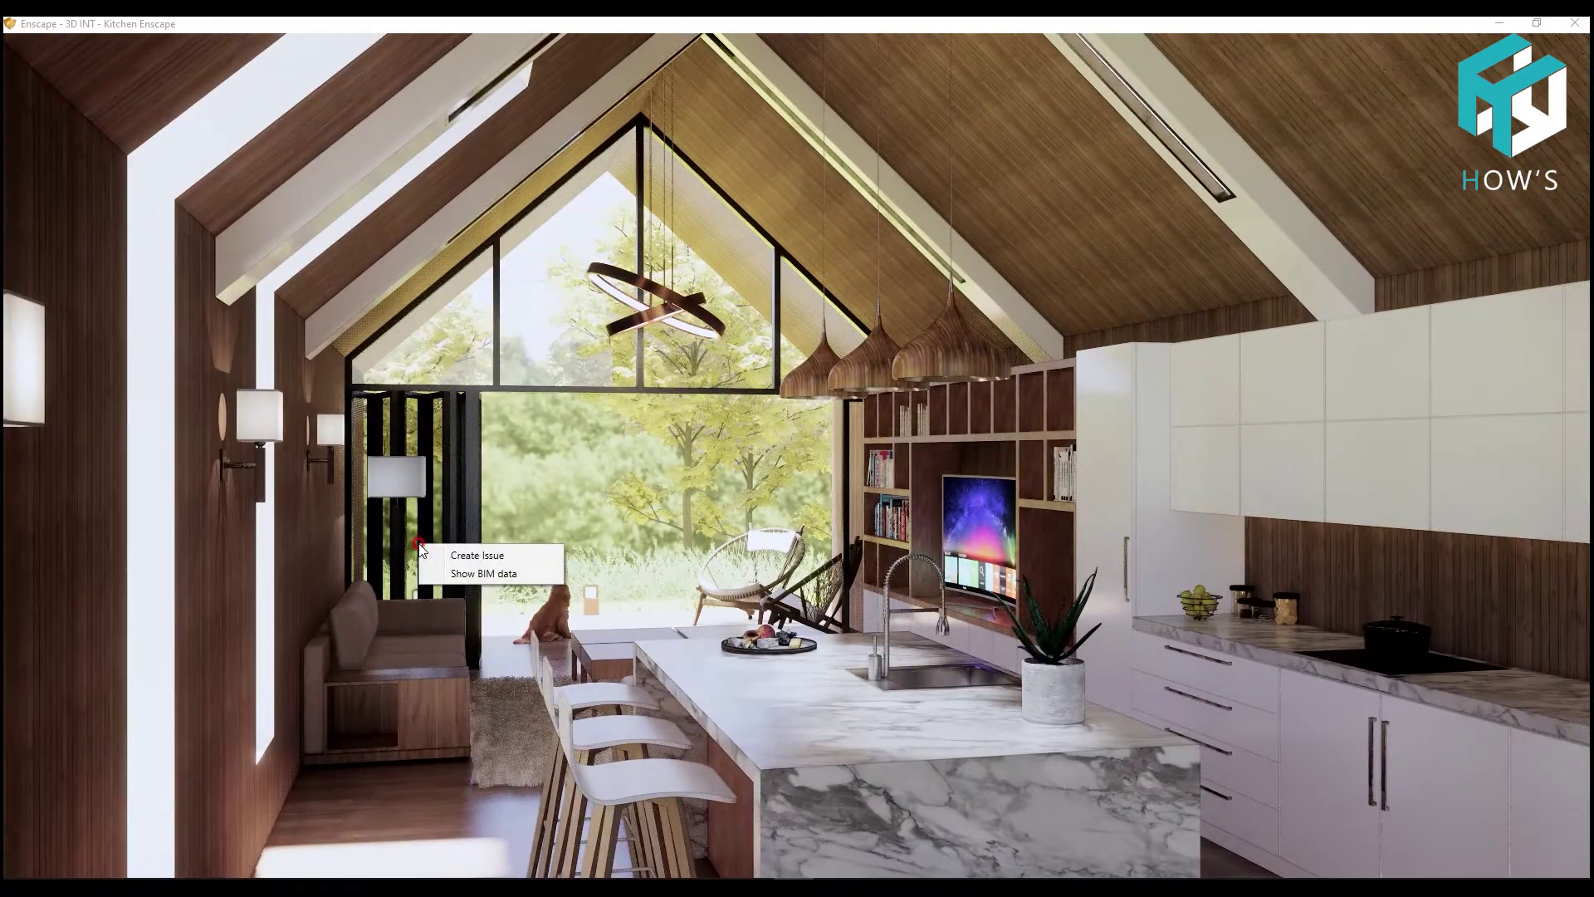
click(431, 468)
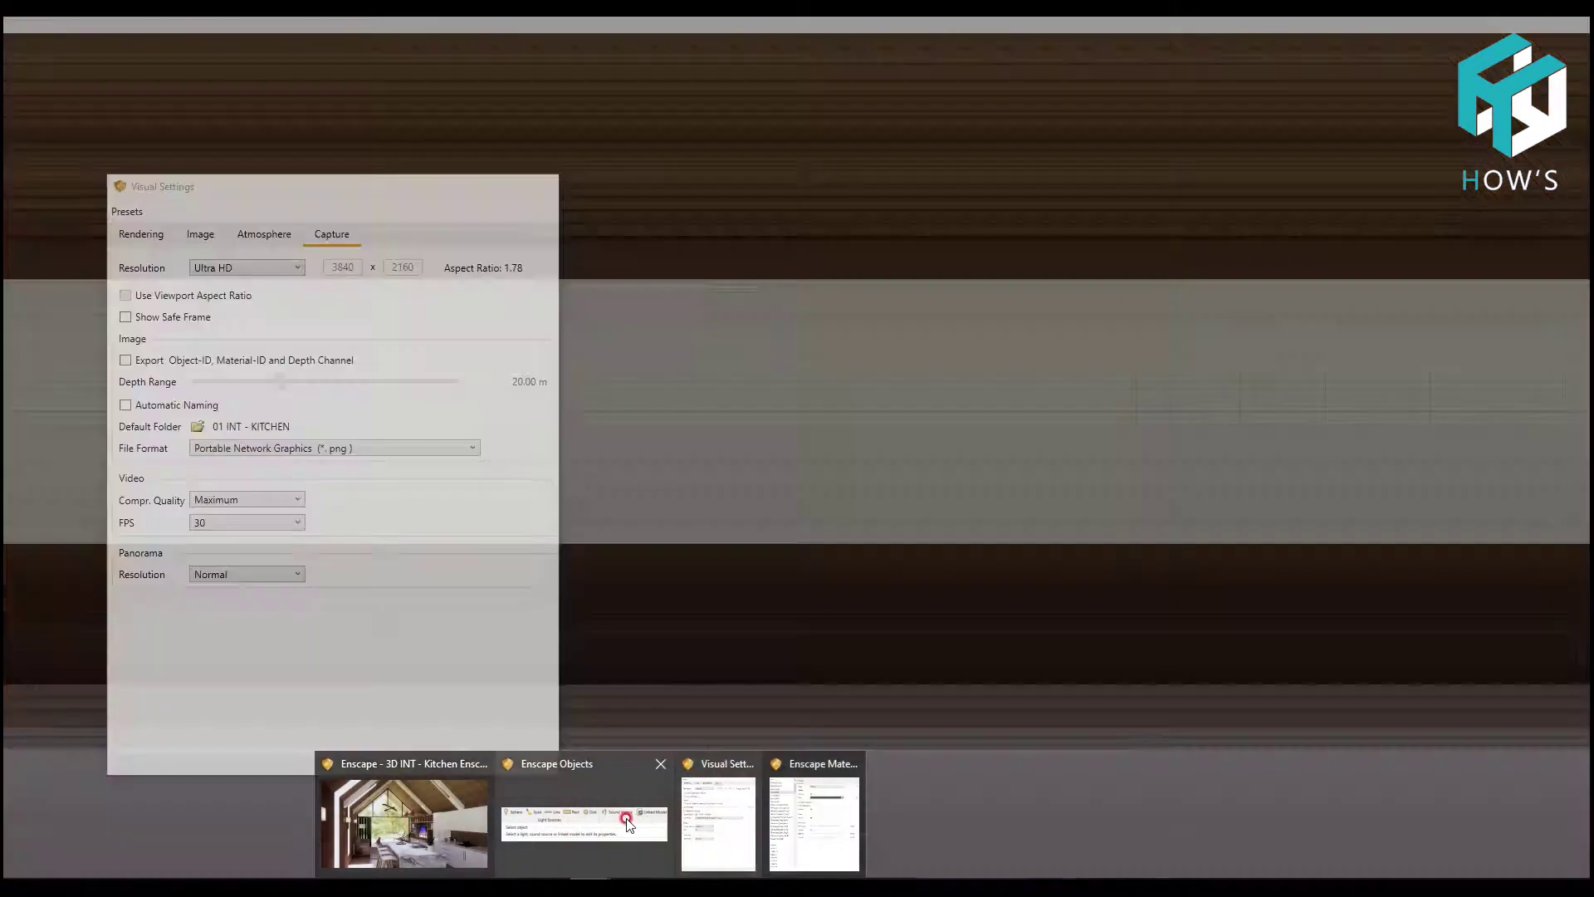
Export a second high-resolution screenshot named 002 and watch the rendering progress
click(549, 796)
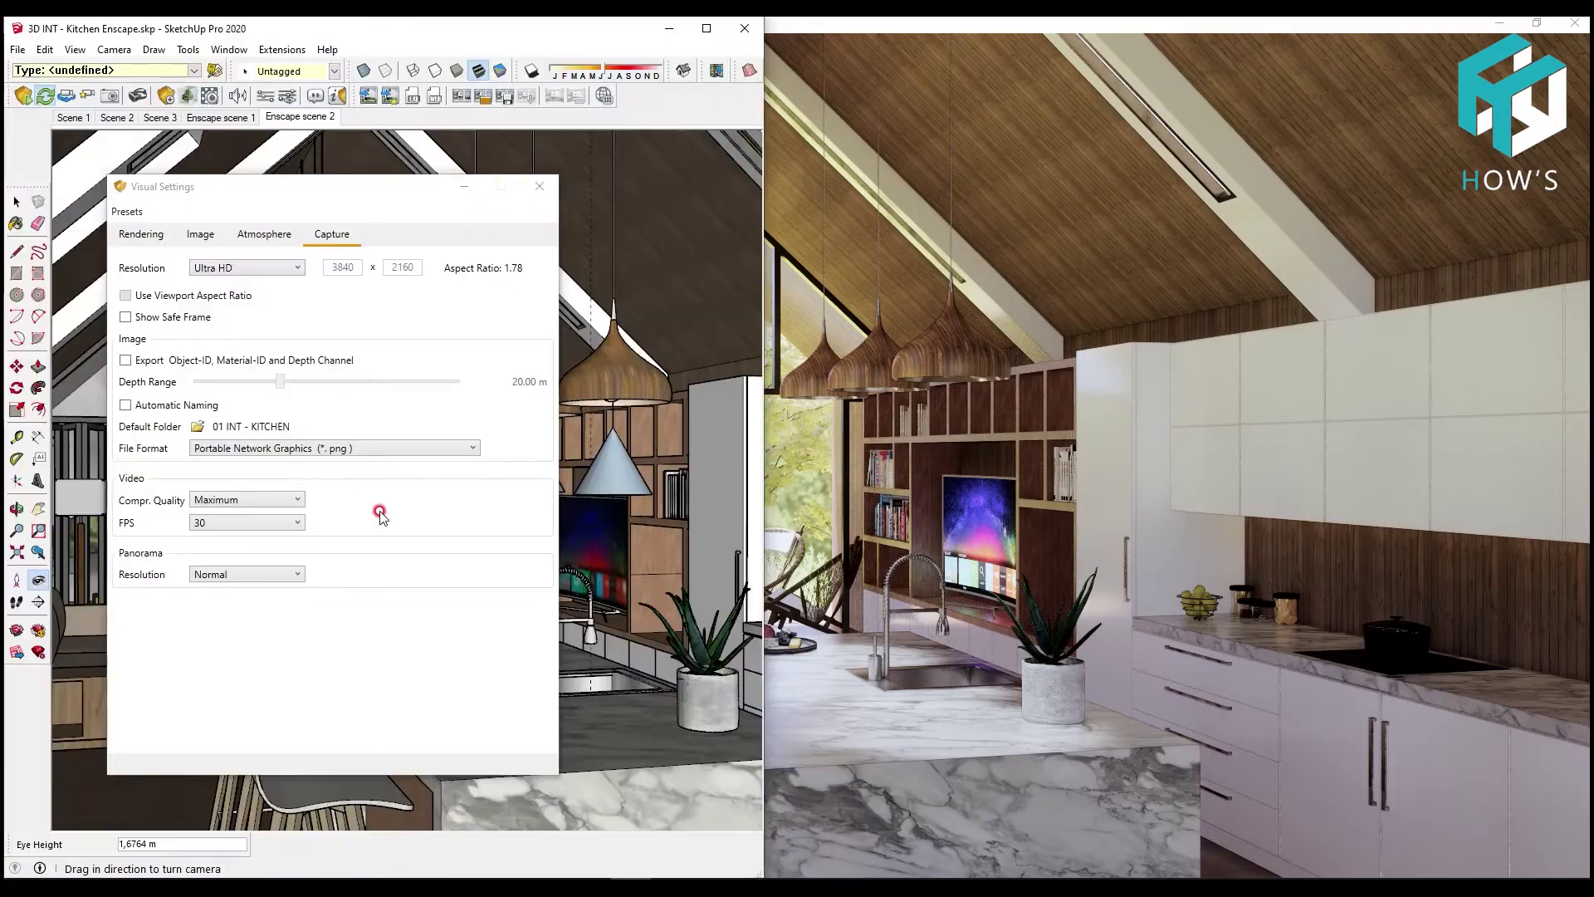
click(368, 96)
text(02)
key(Return)
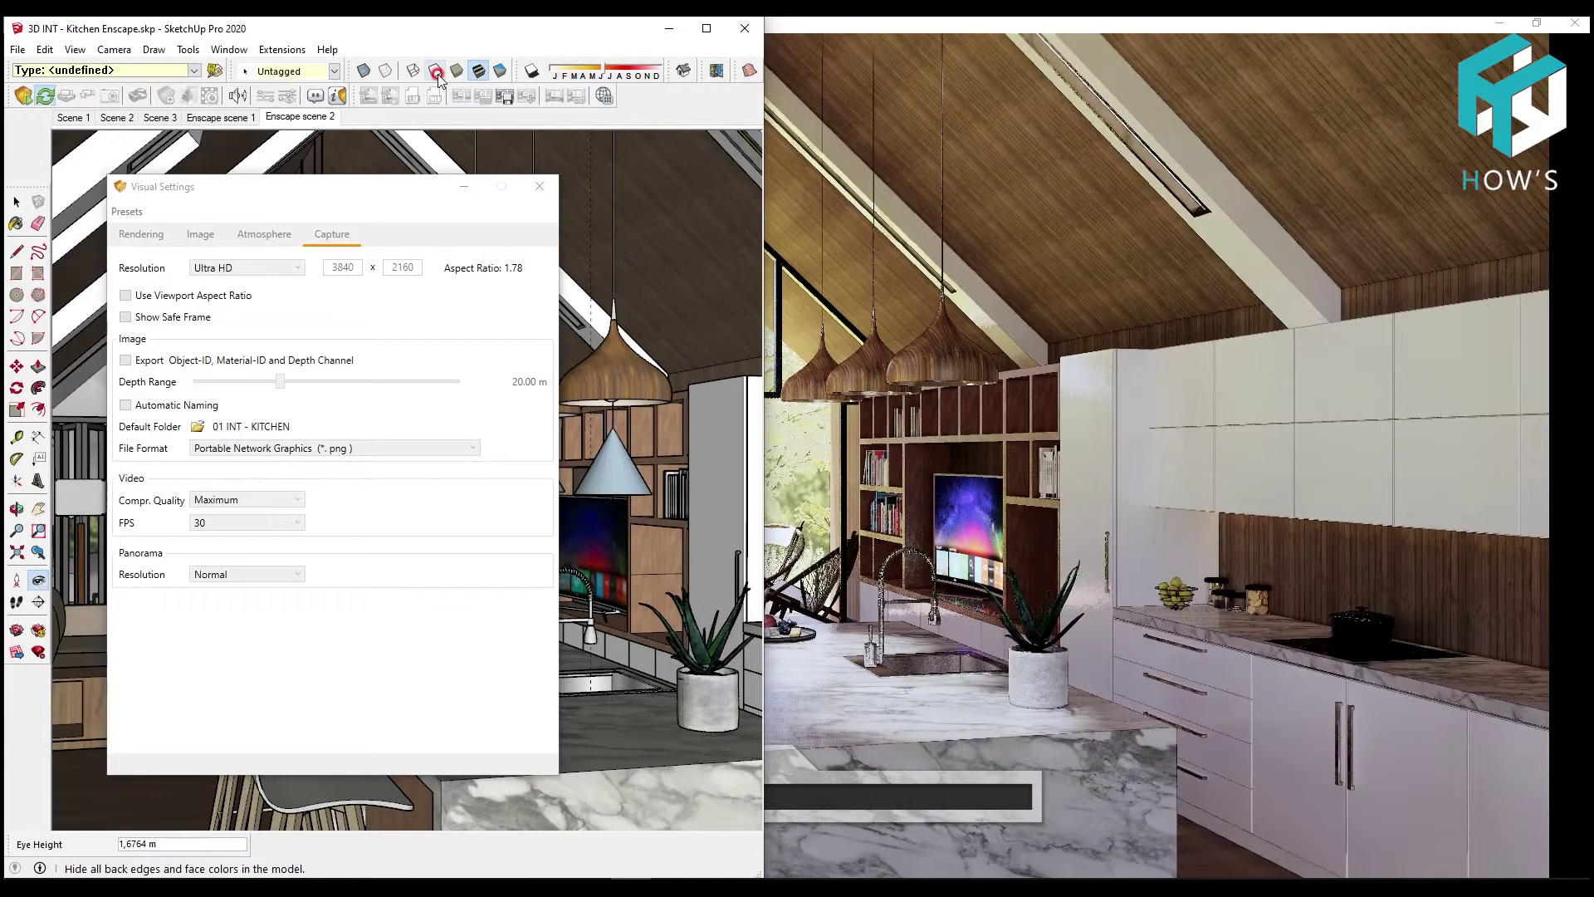
click(818, 22)
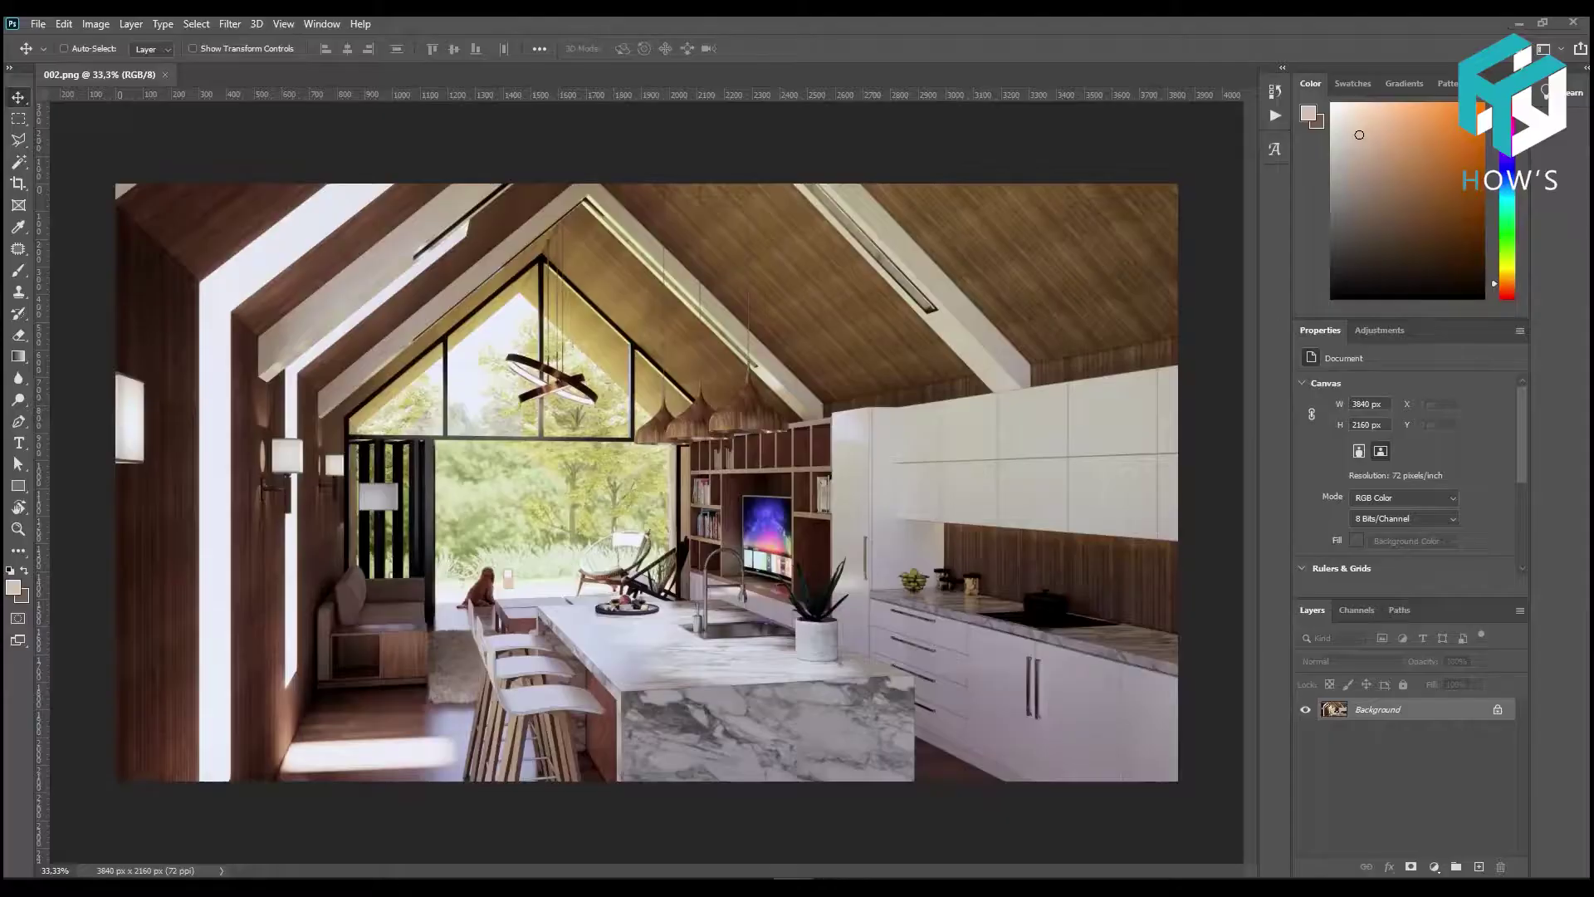
Apply Camera Raw to 002.png: Exposure +0.20, Contrast +5, Highlights +18, Shadows +24, Blacks -19
click(235, 34)
click(249, 123)
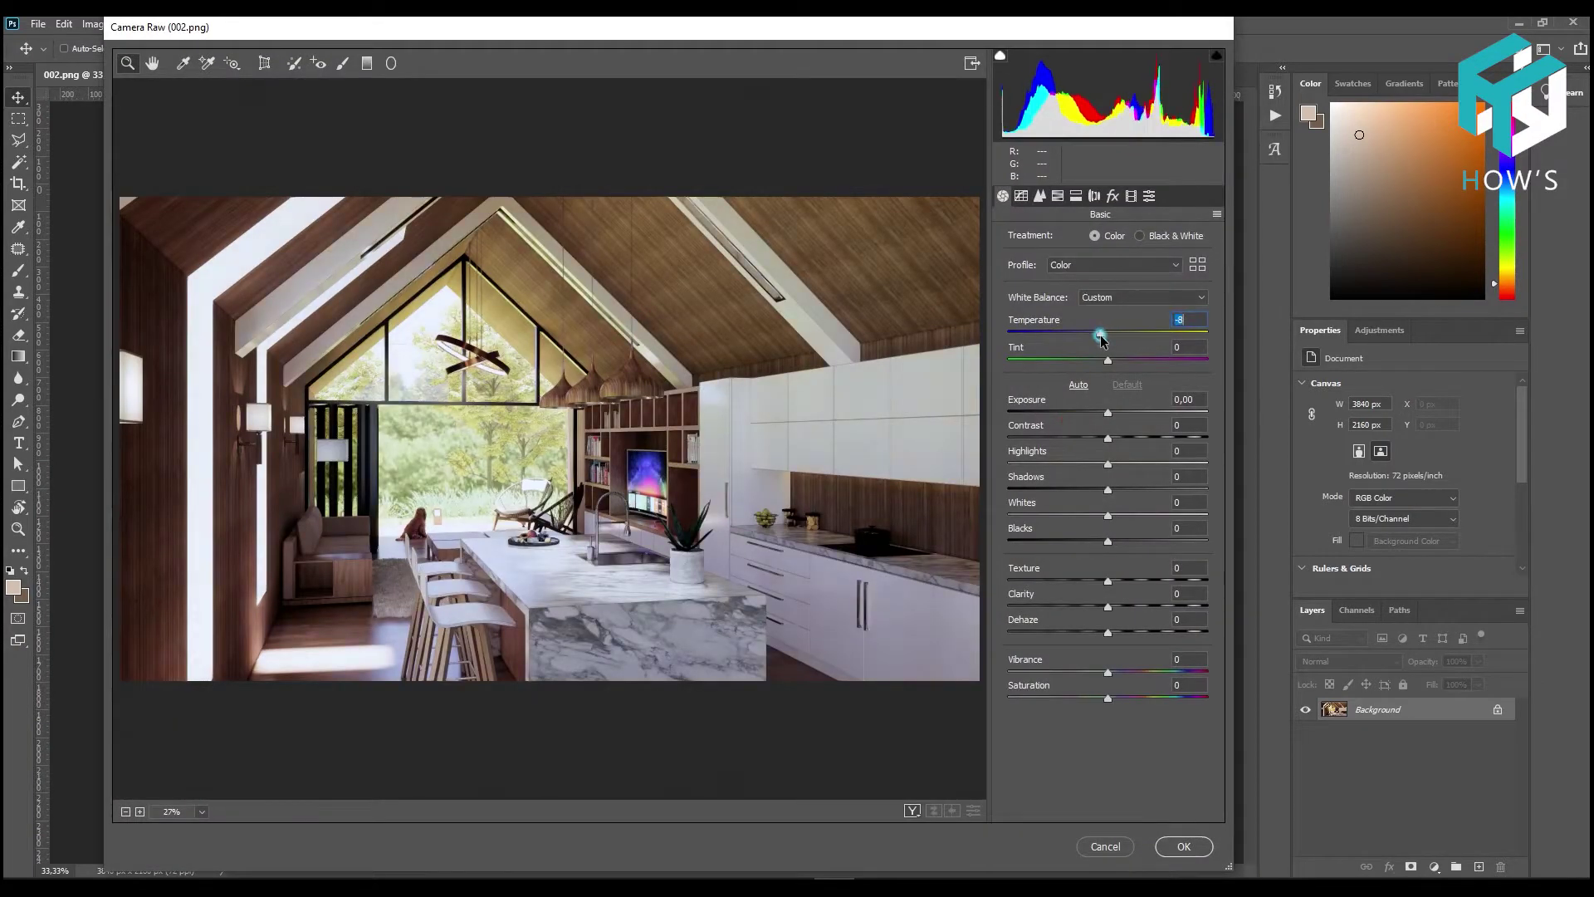
drag(1109, 416, 1110, 411)
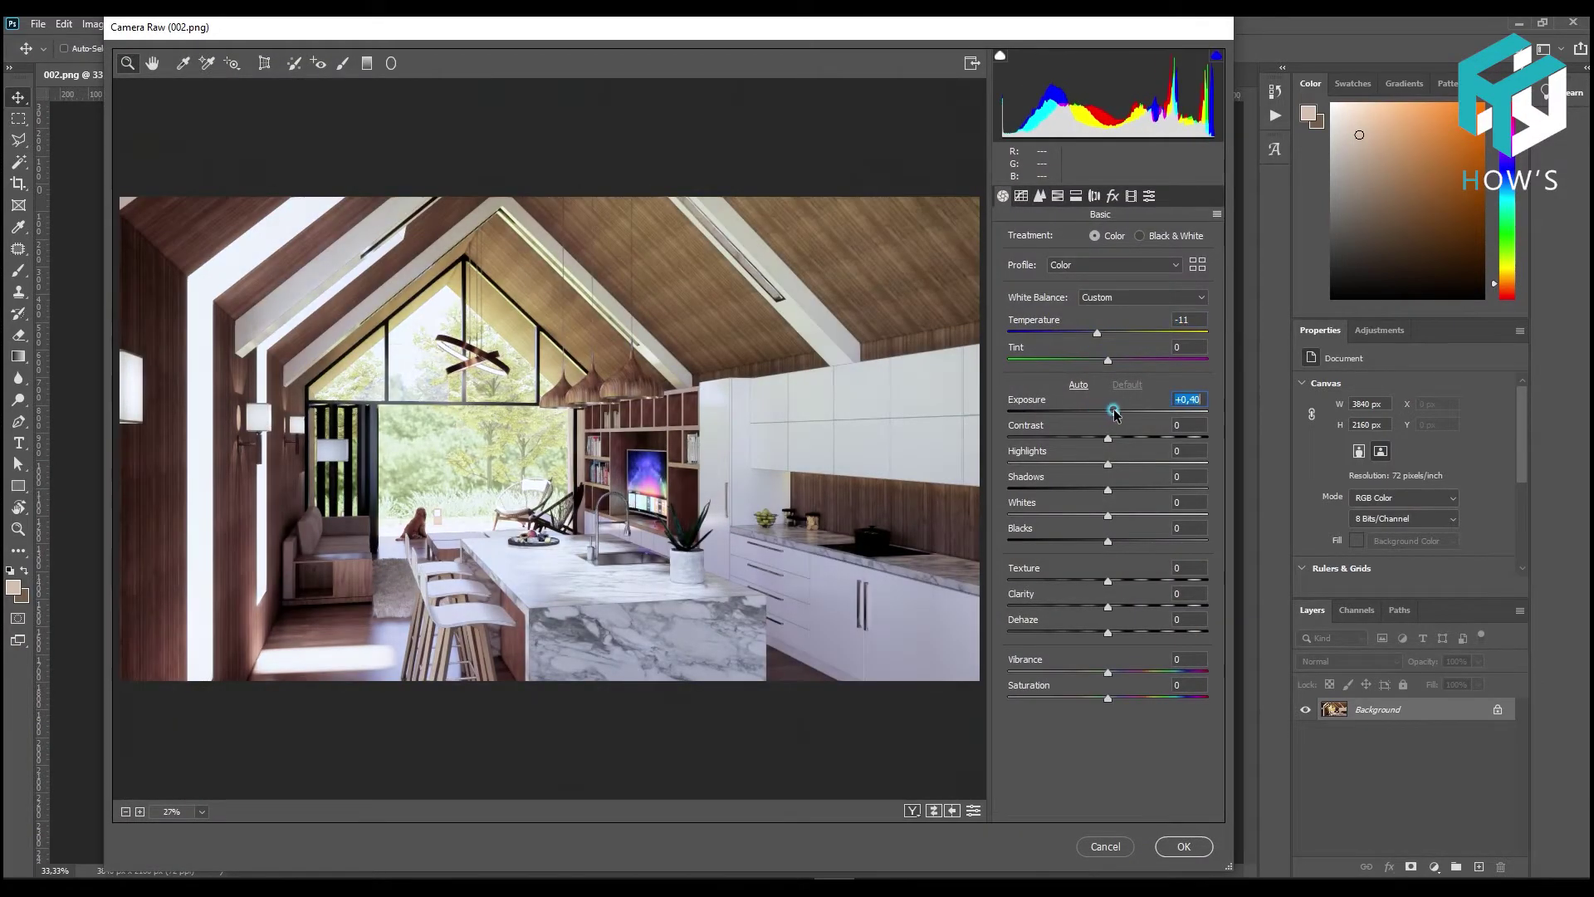
drag(1119, 437, 1092, 448)
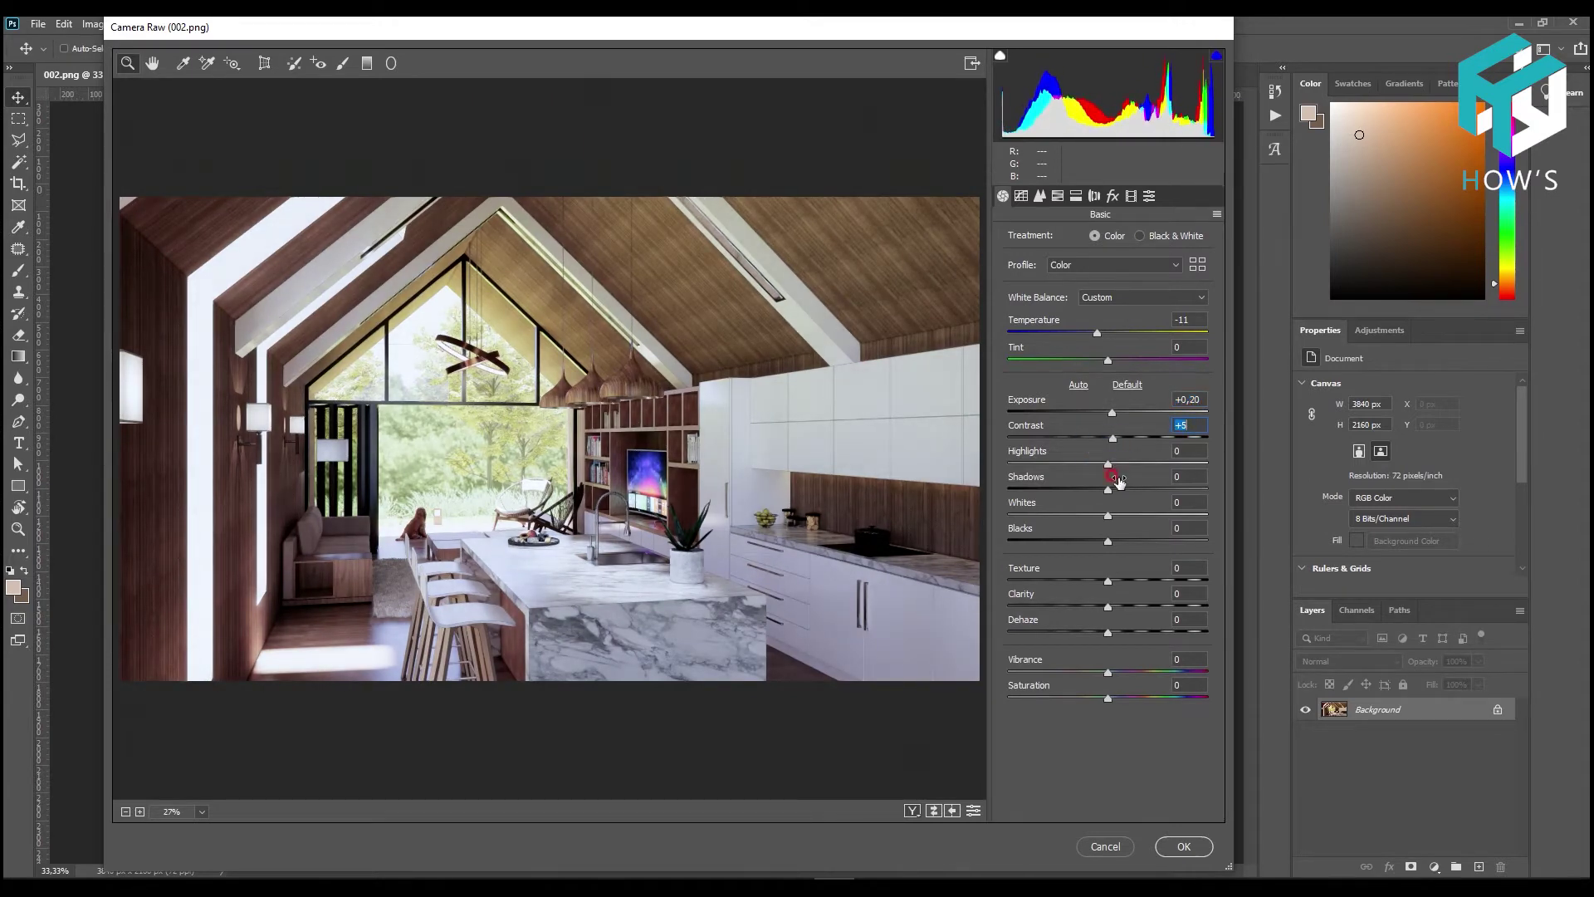
drag(1108, 463, 1144, 488)
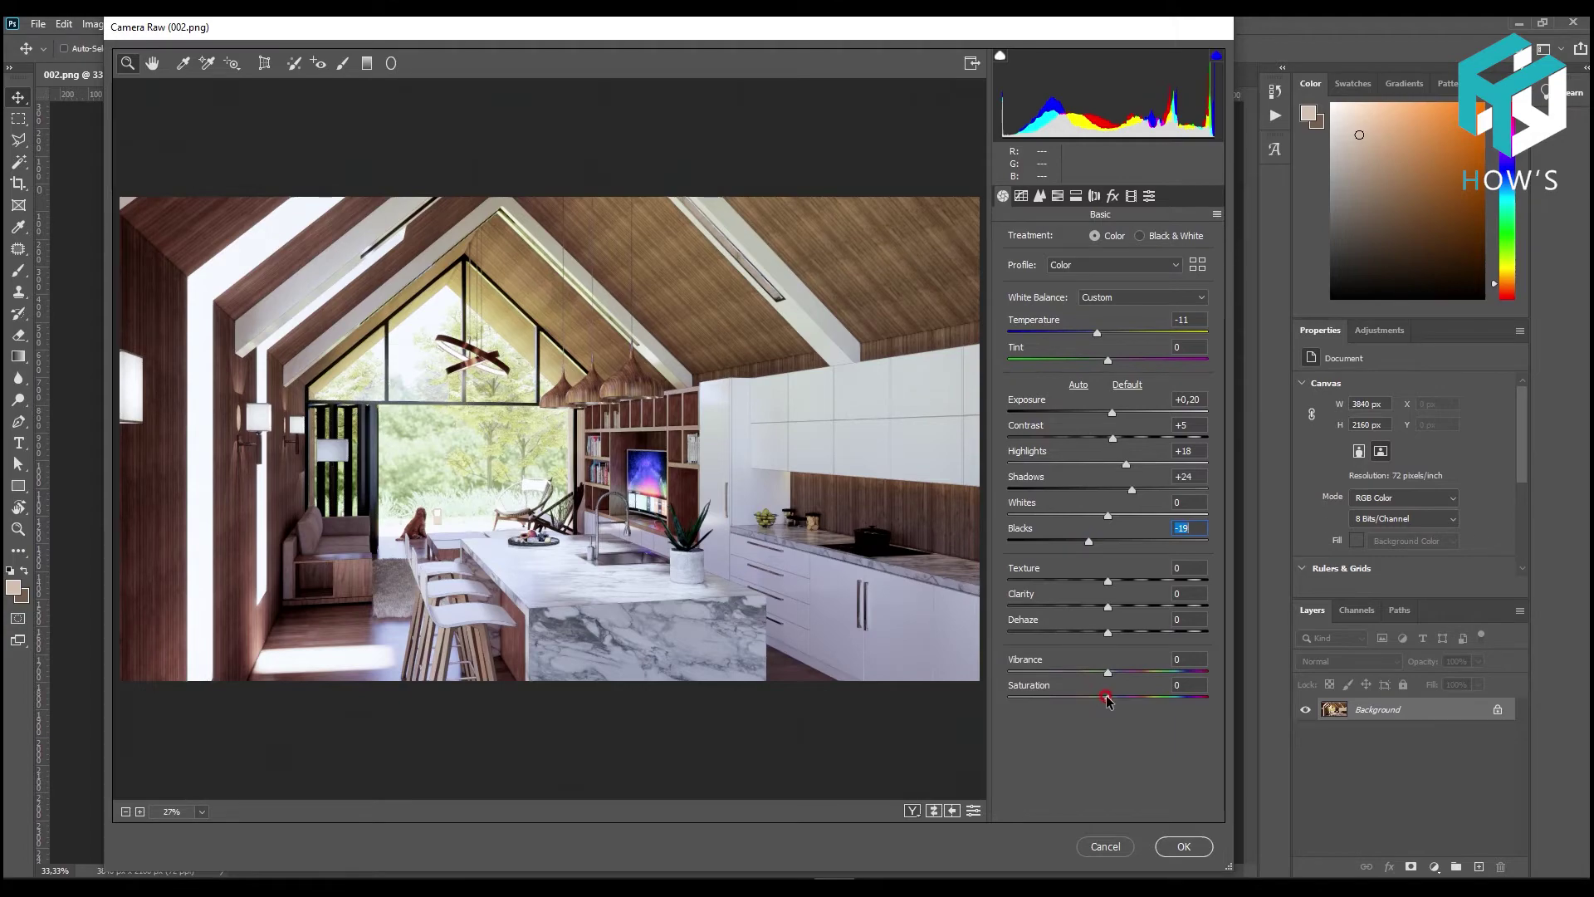
click(1180, 848)
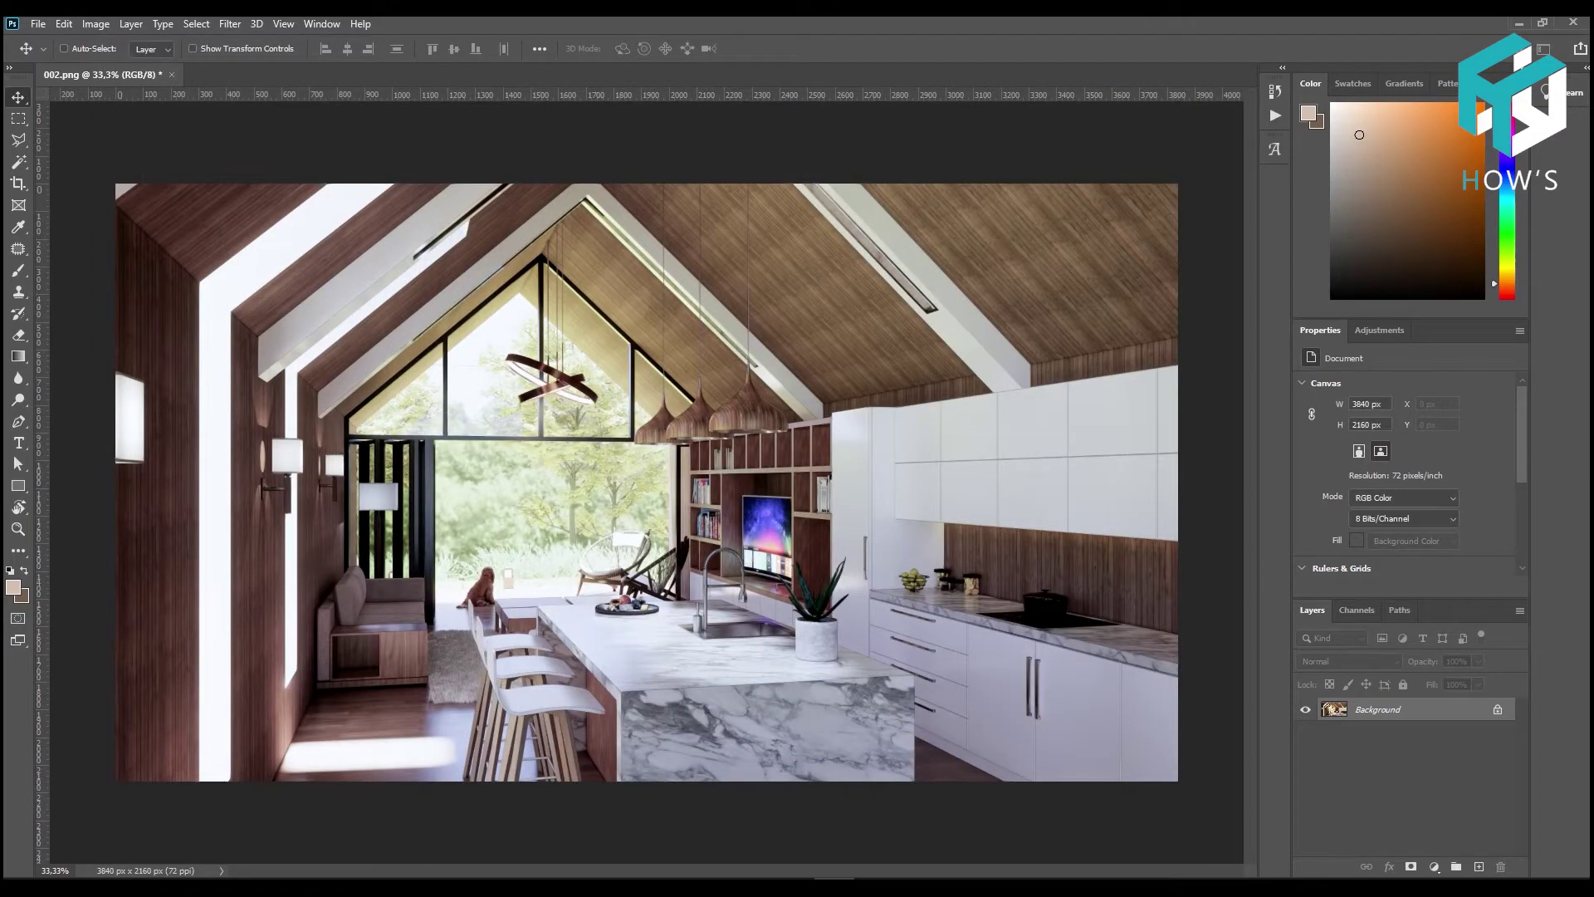
Save the graded 002 render as a PNG with the Large file size (Fastest saving) option
key(ctrl+shift+s)
key(Return)
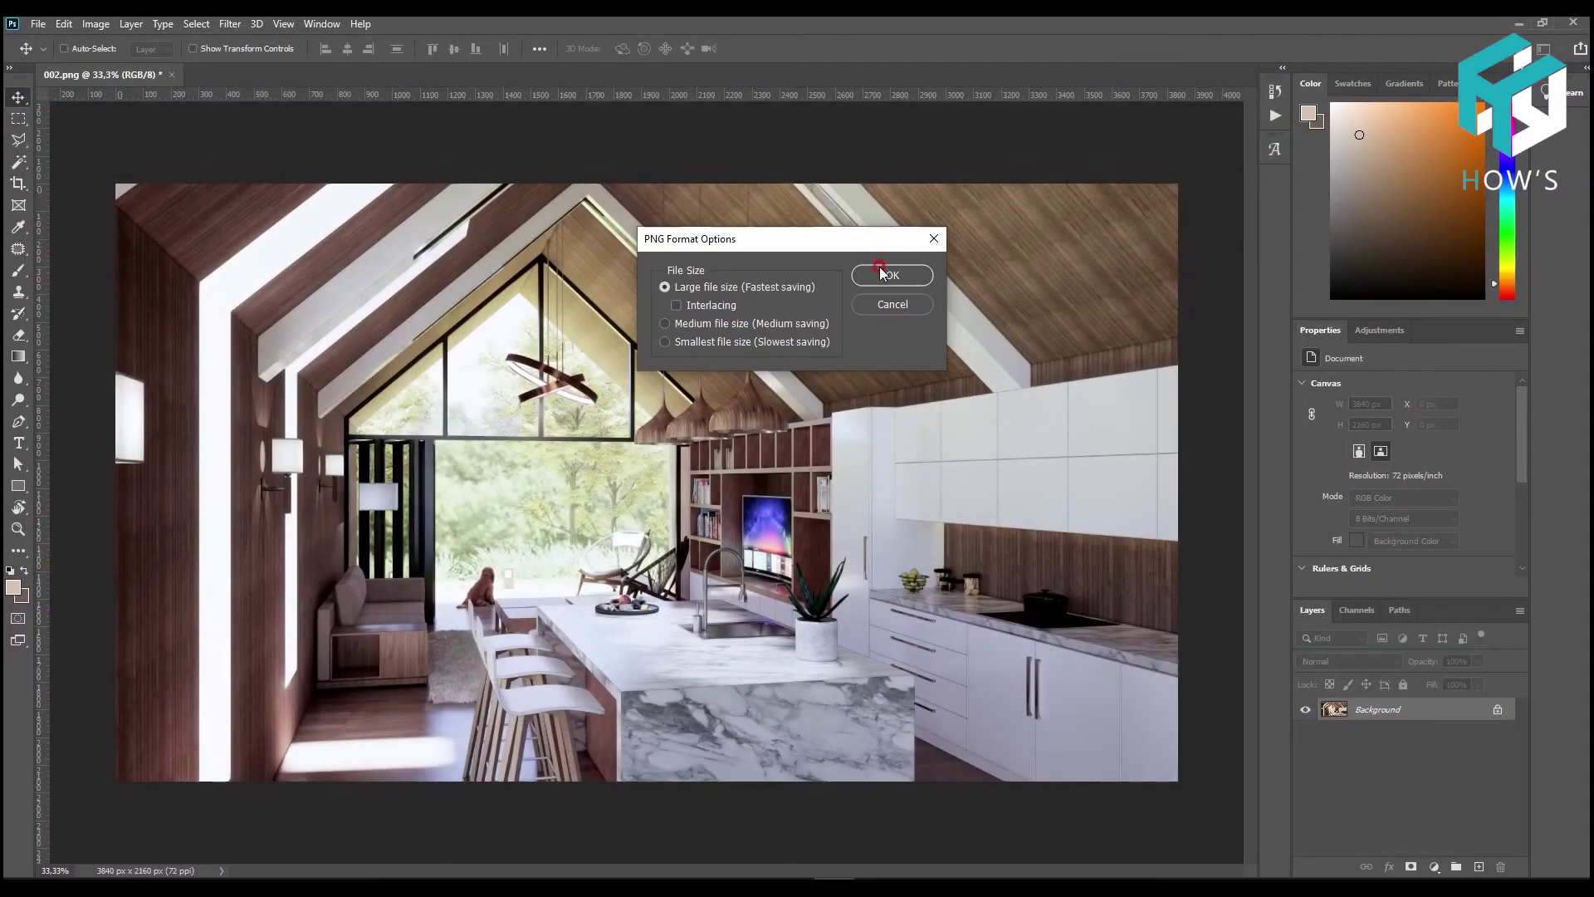
click(879, 272)
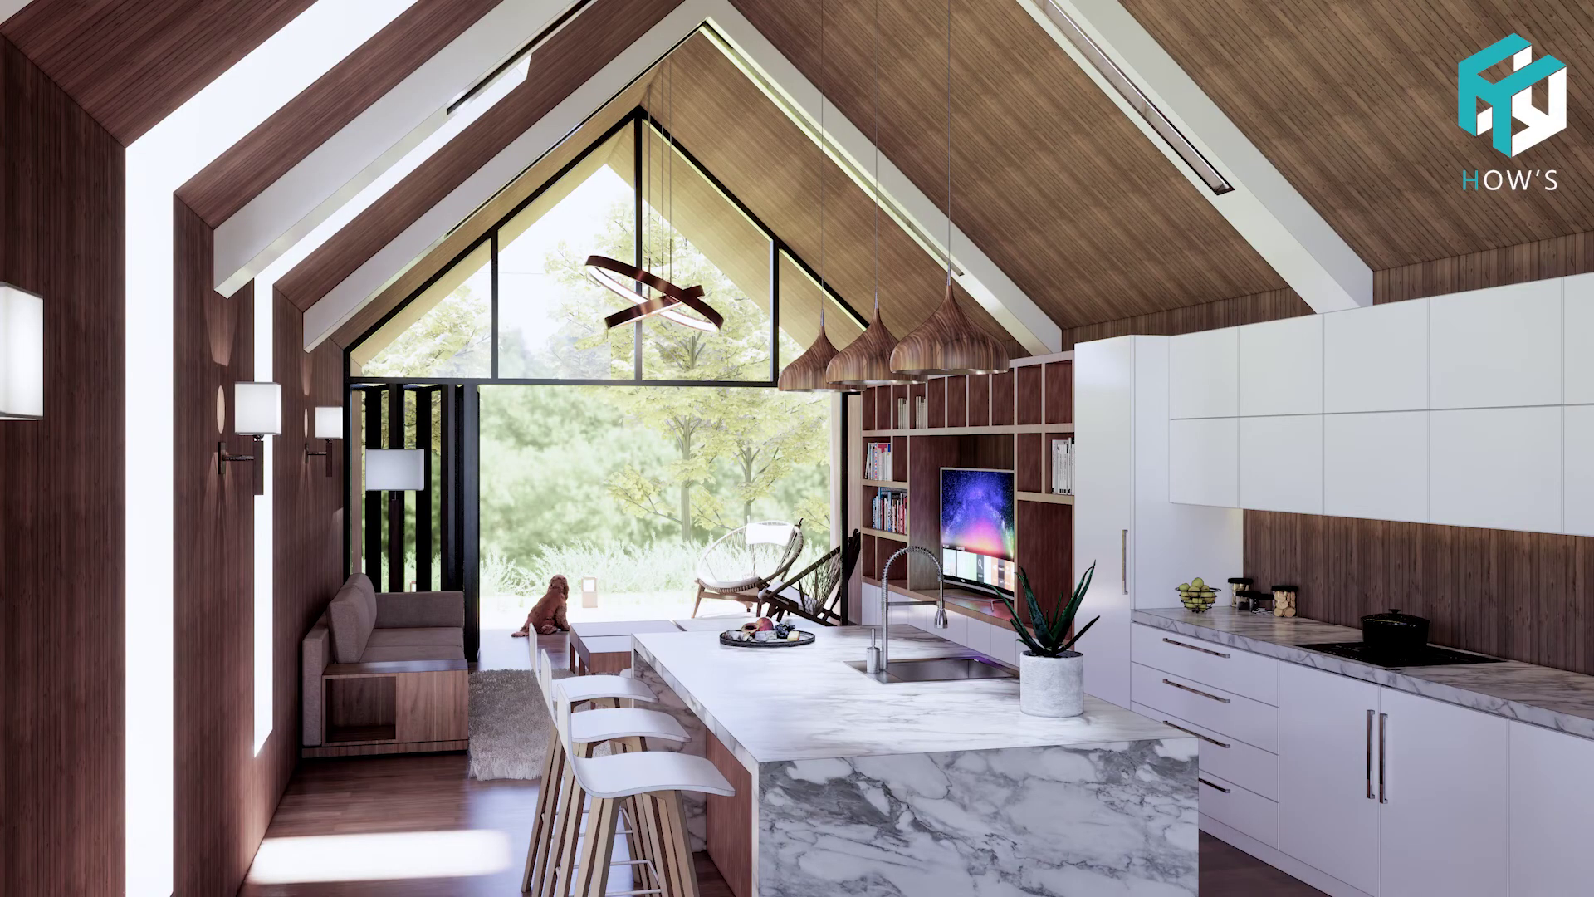